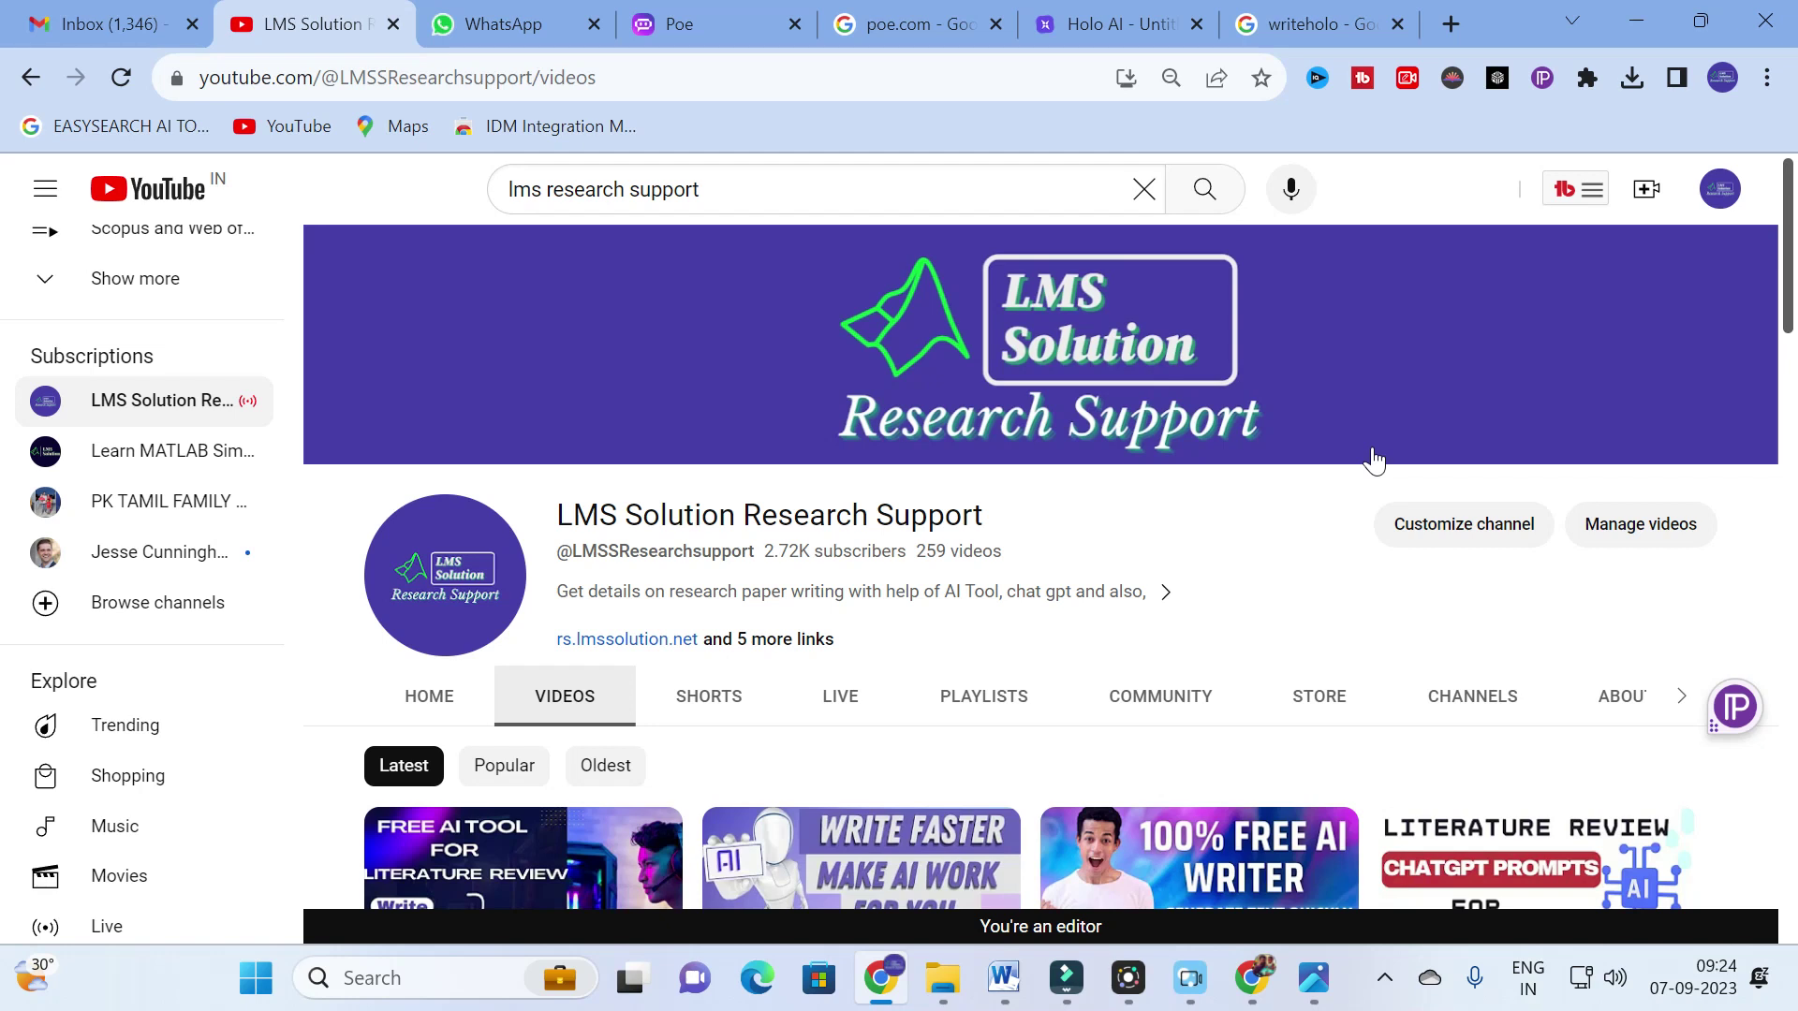
Open the LMS Solution research paper writing workshop flyer image in Photos.
left_click(1313, 979)
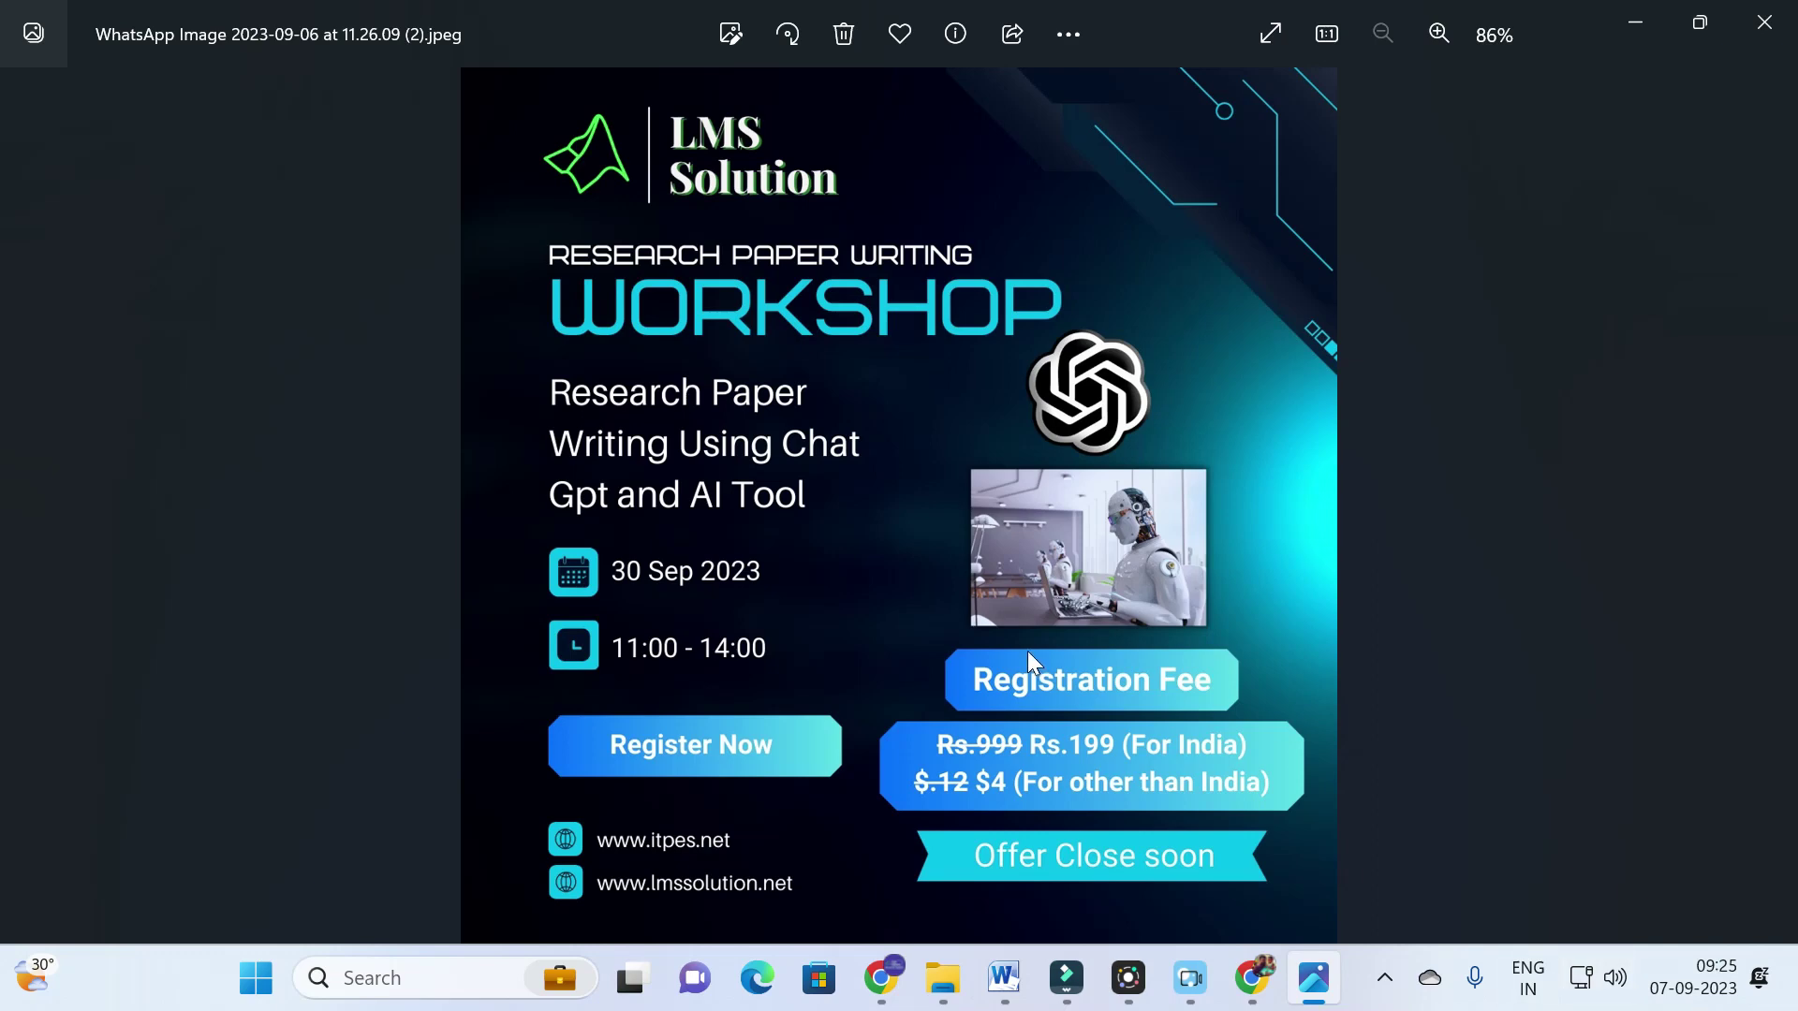
Close the flyer image and follow the 'Poe - Fast, Helpful AI Chat' result from the poe.com search.
left_click(1765, 21)
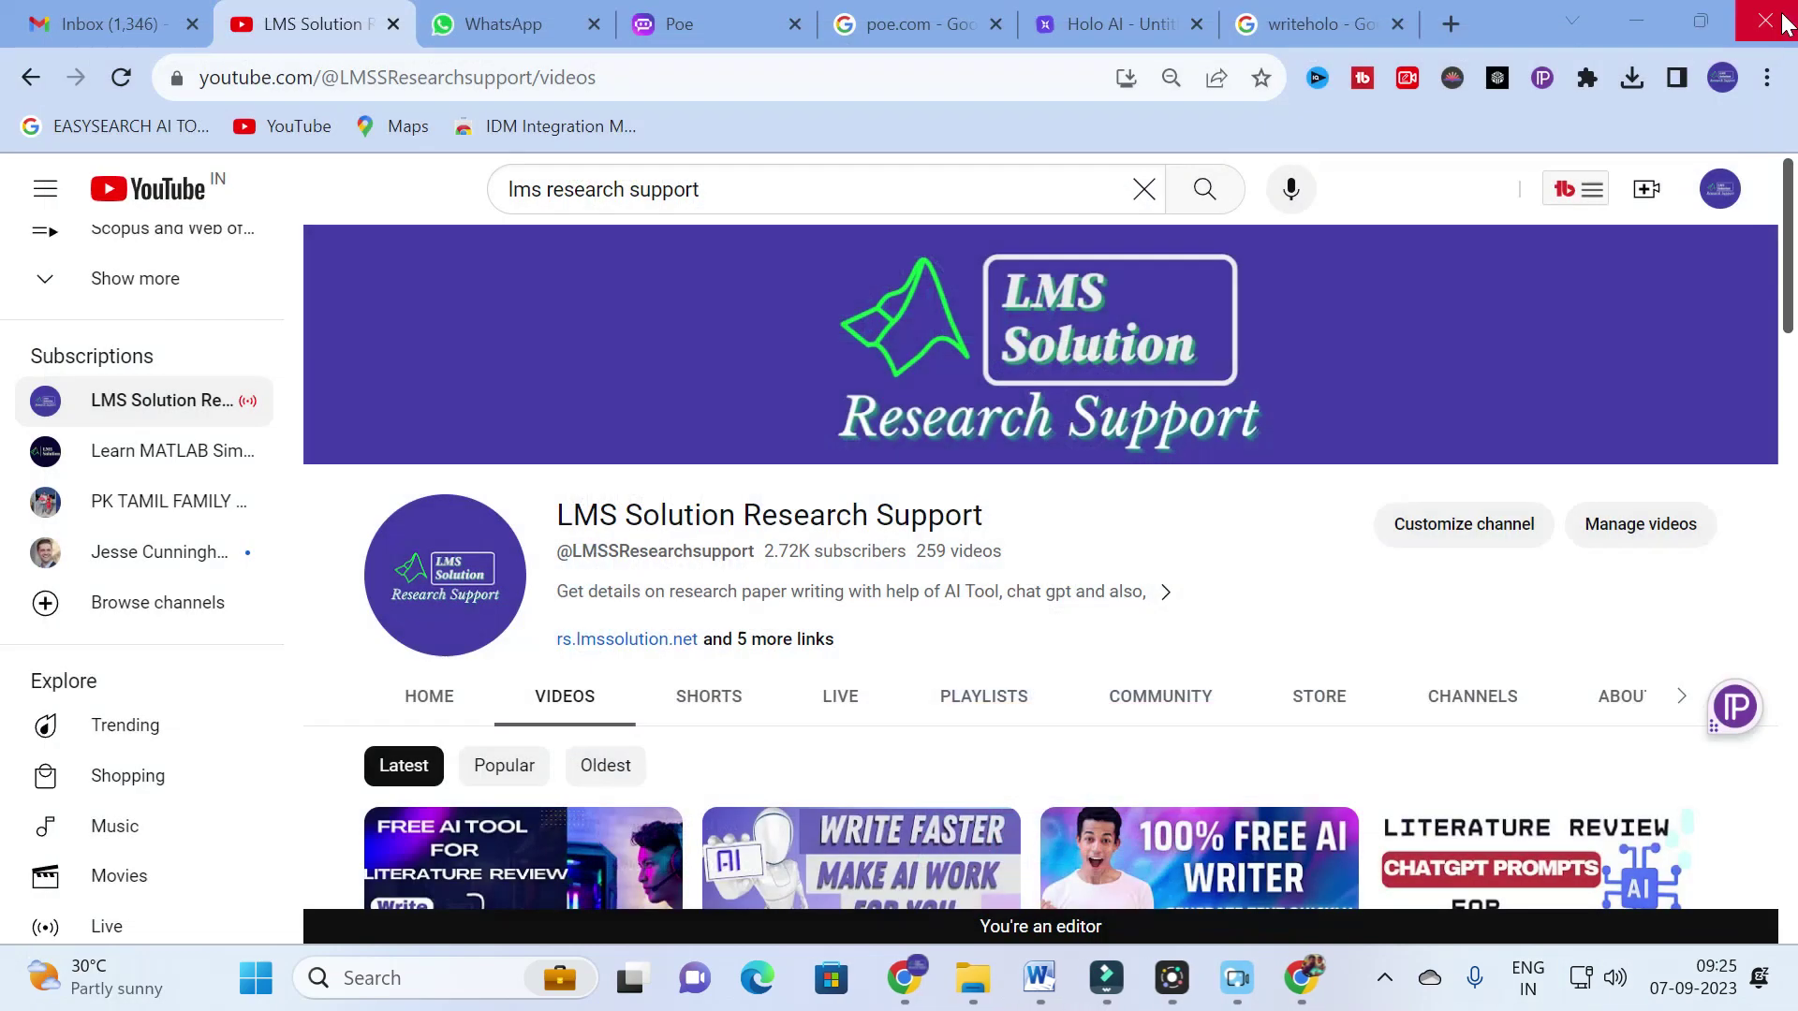
left_click(904, 22)
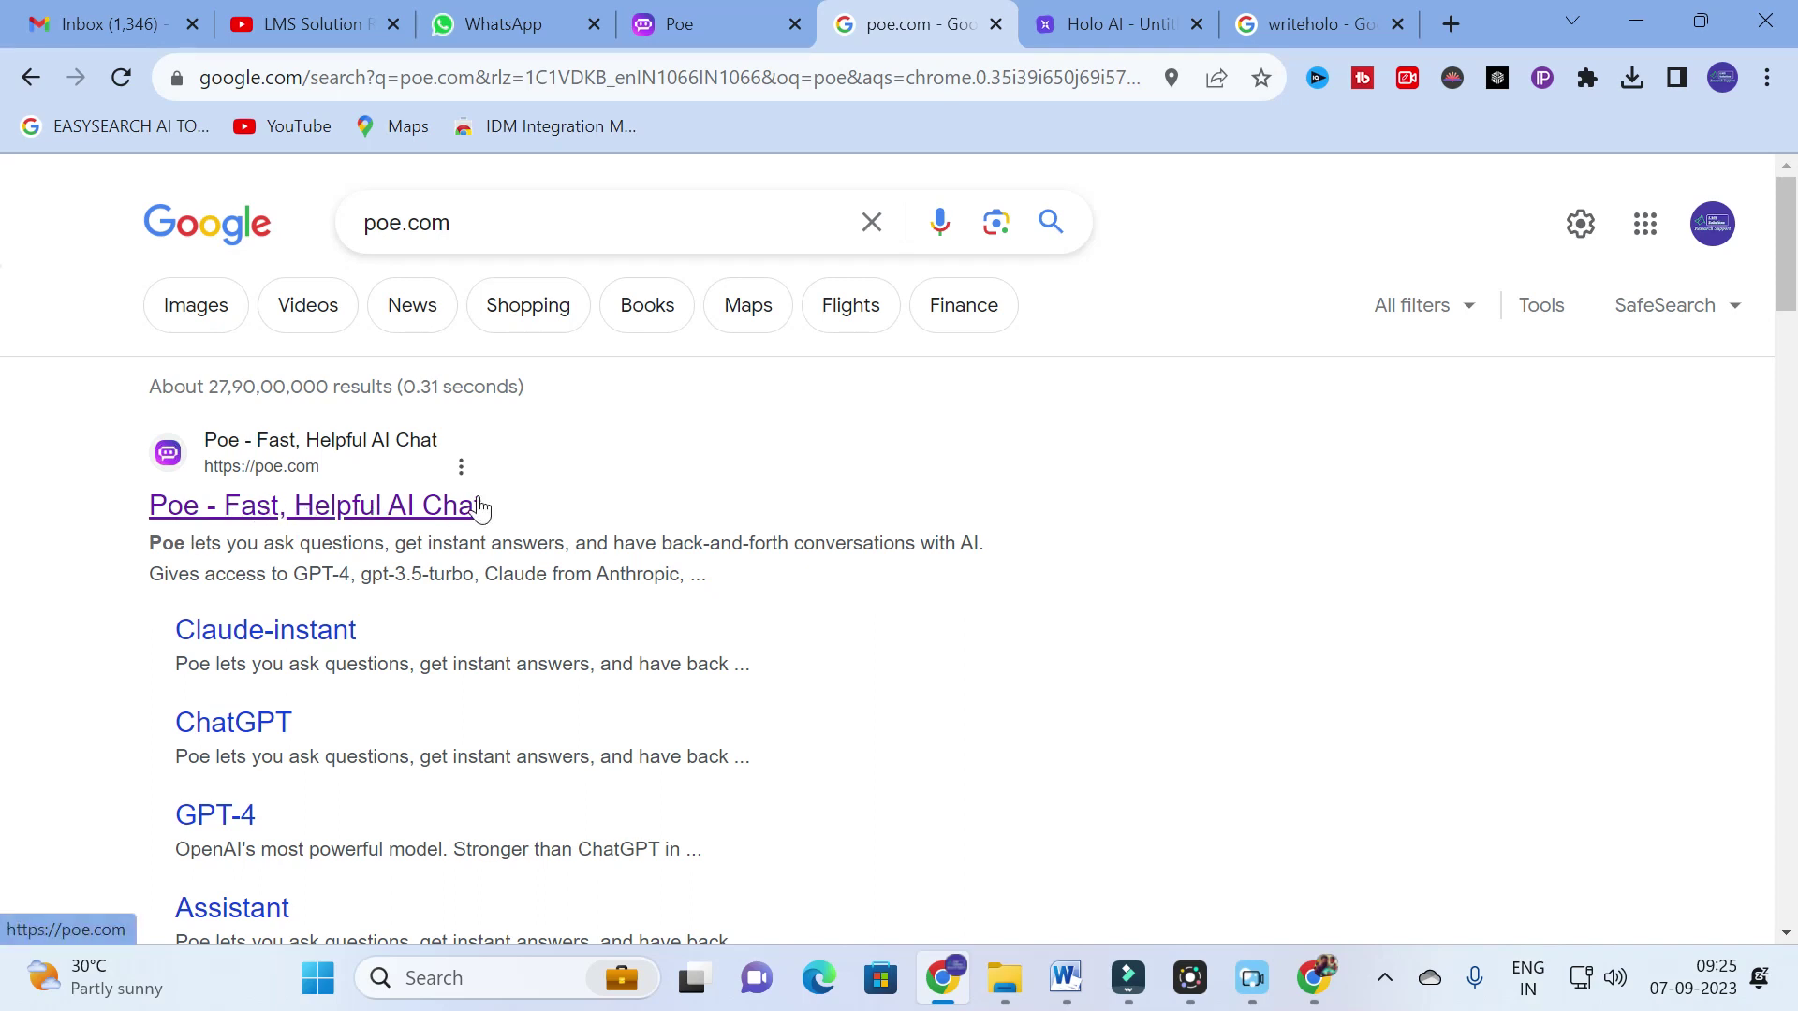
left_click(408, 513)
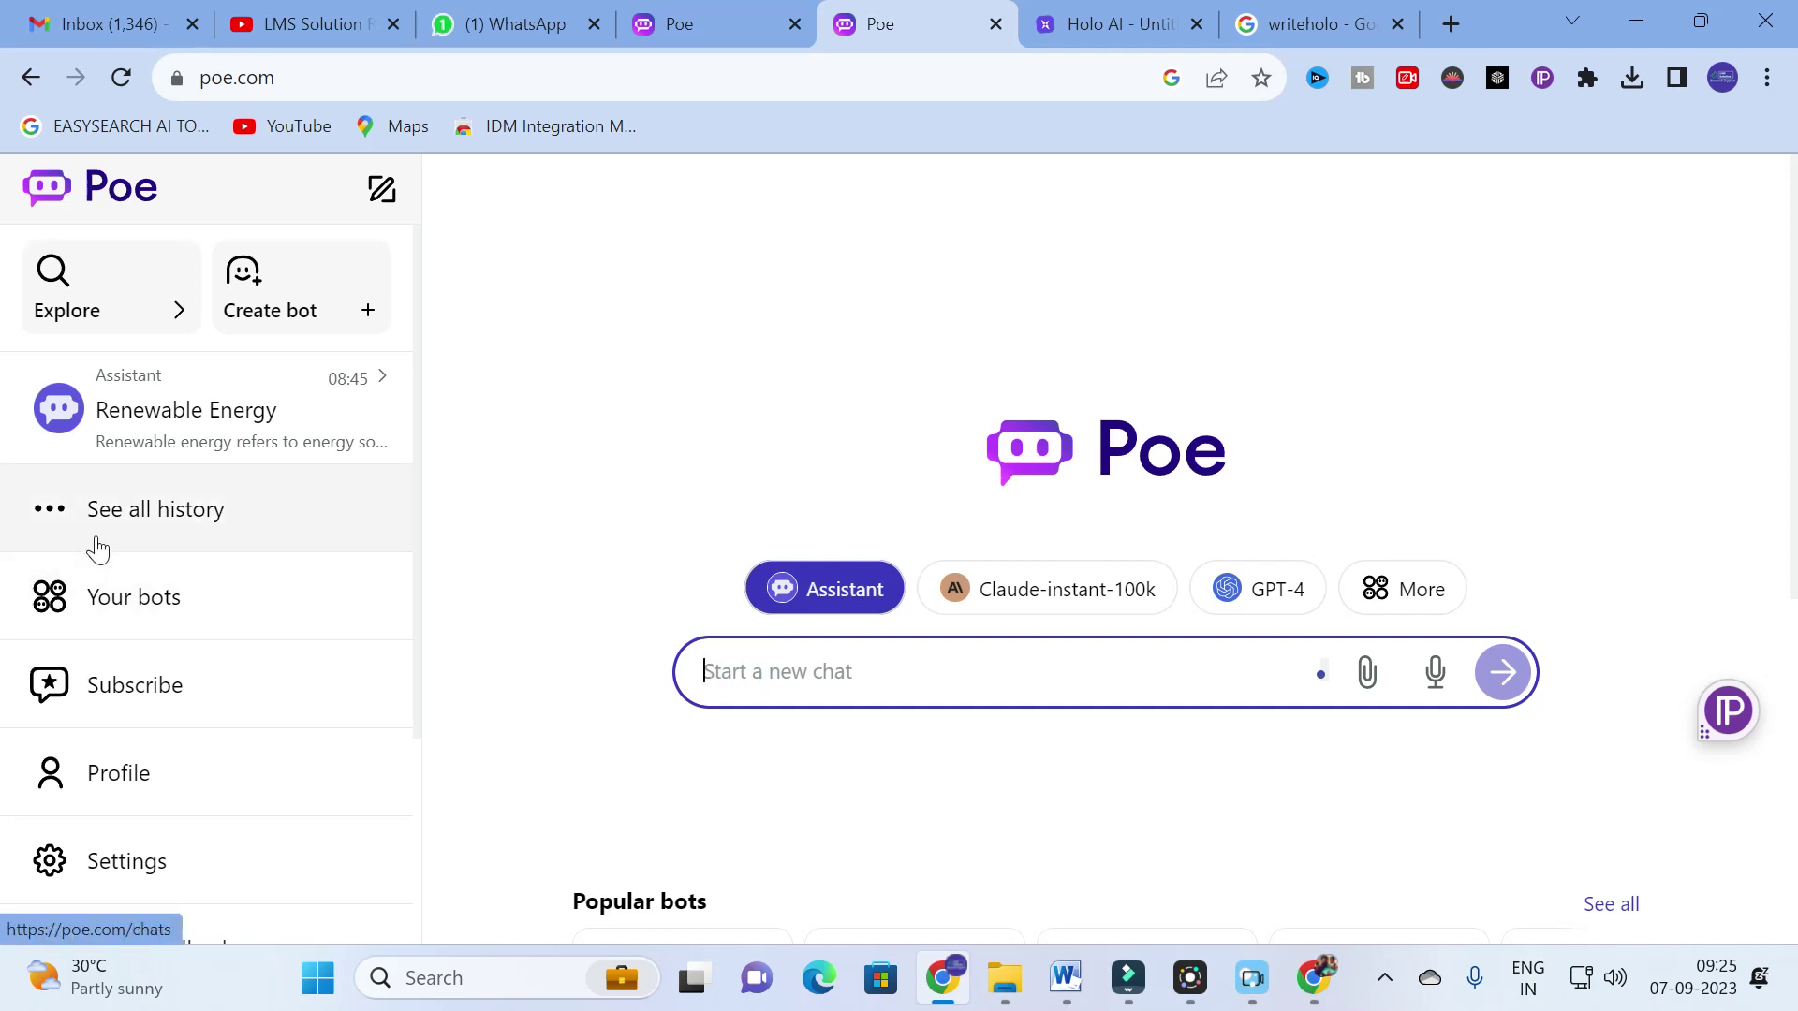
Scroll the Poe sidebar to find the 'Your bots' entry.
scroll(94, 543, "down", 3)
scroll(98, 538, "up", 3)
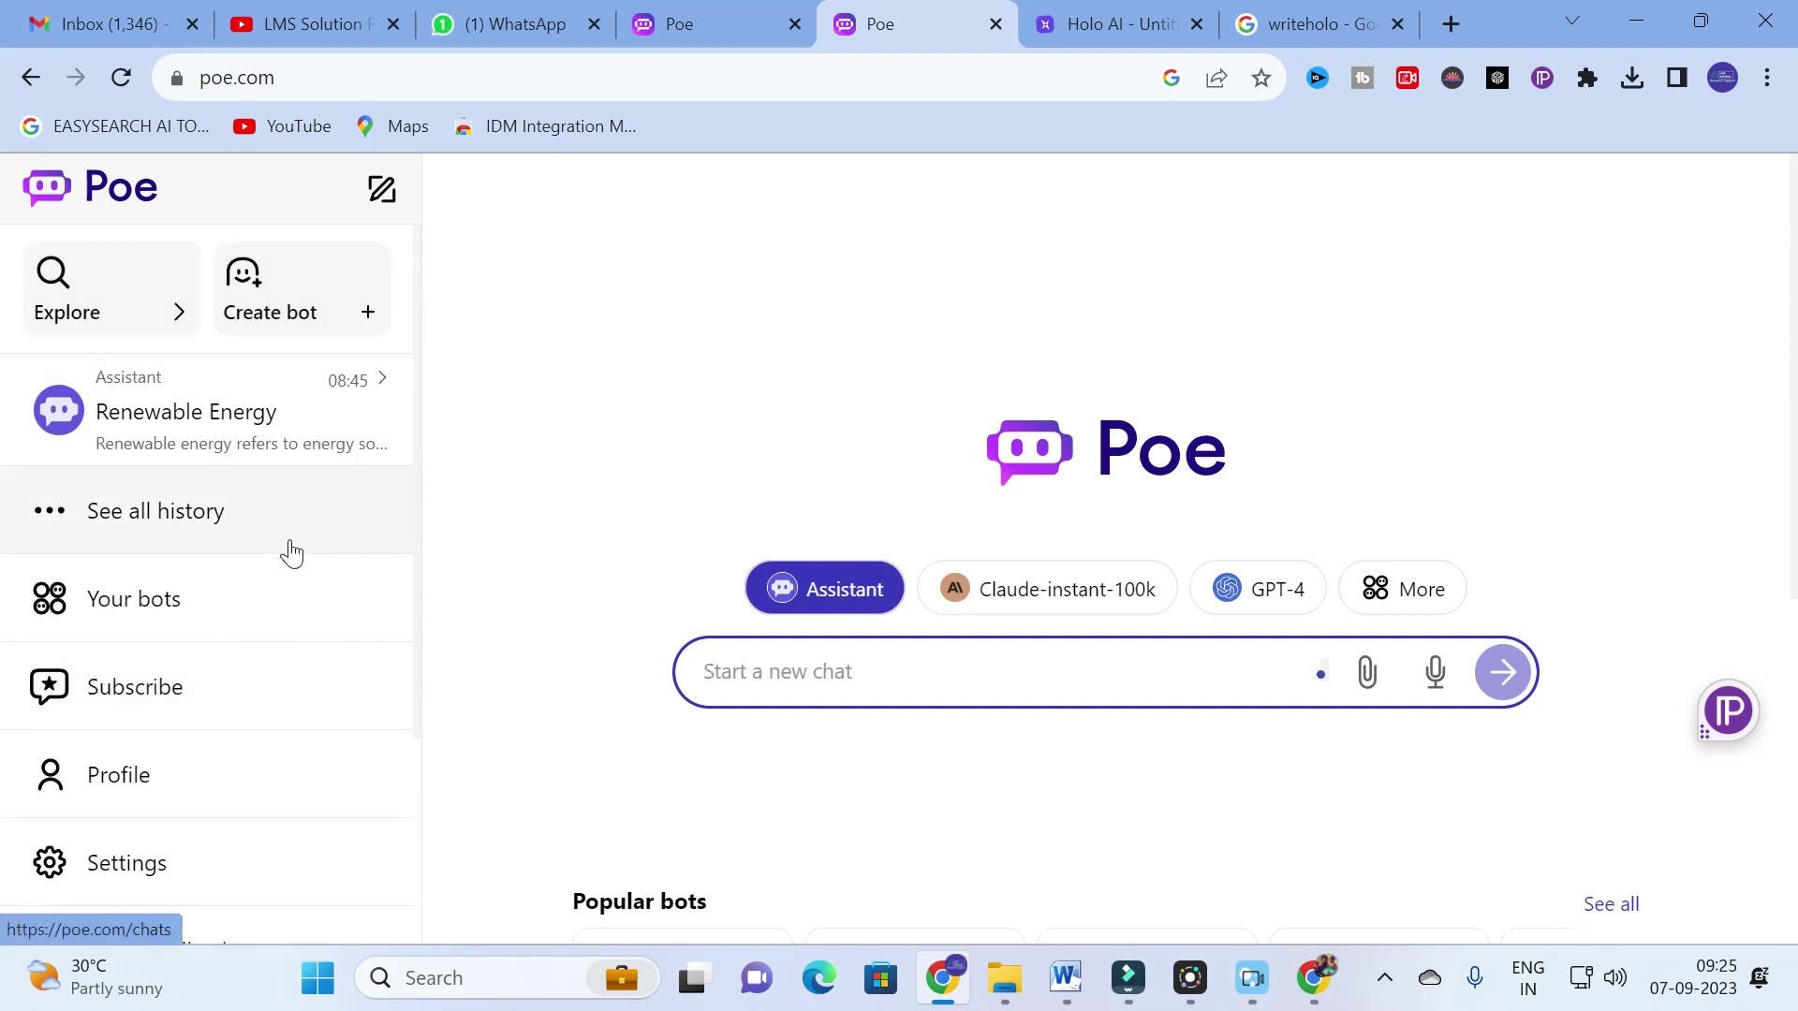
scroll(289, 525, "down", 2)
Look through the Your bots list (GPT-4, ChatGPT, Claude, Llama-2-70b), then close it.
left_click(85, 457)
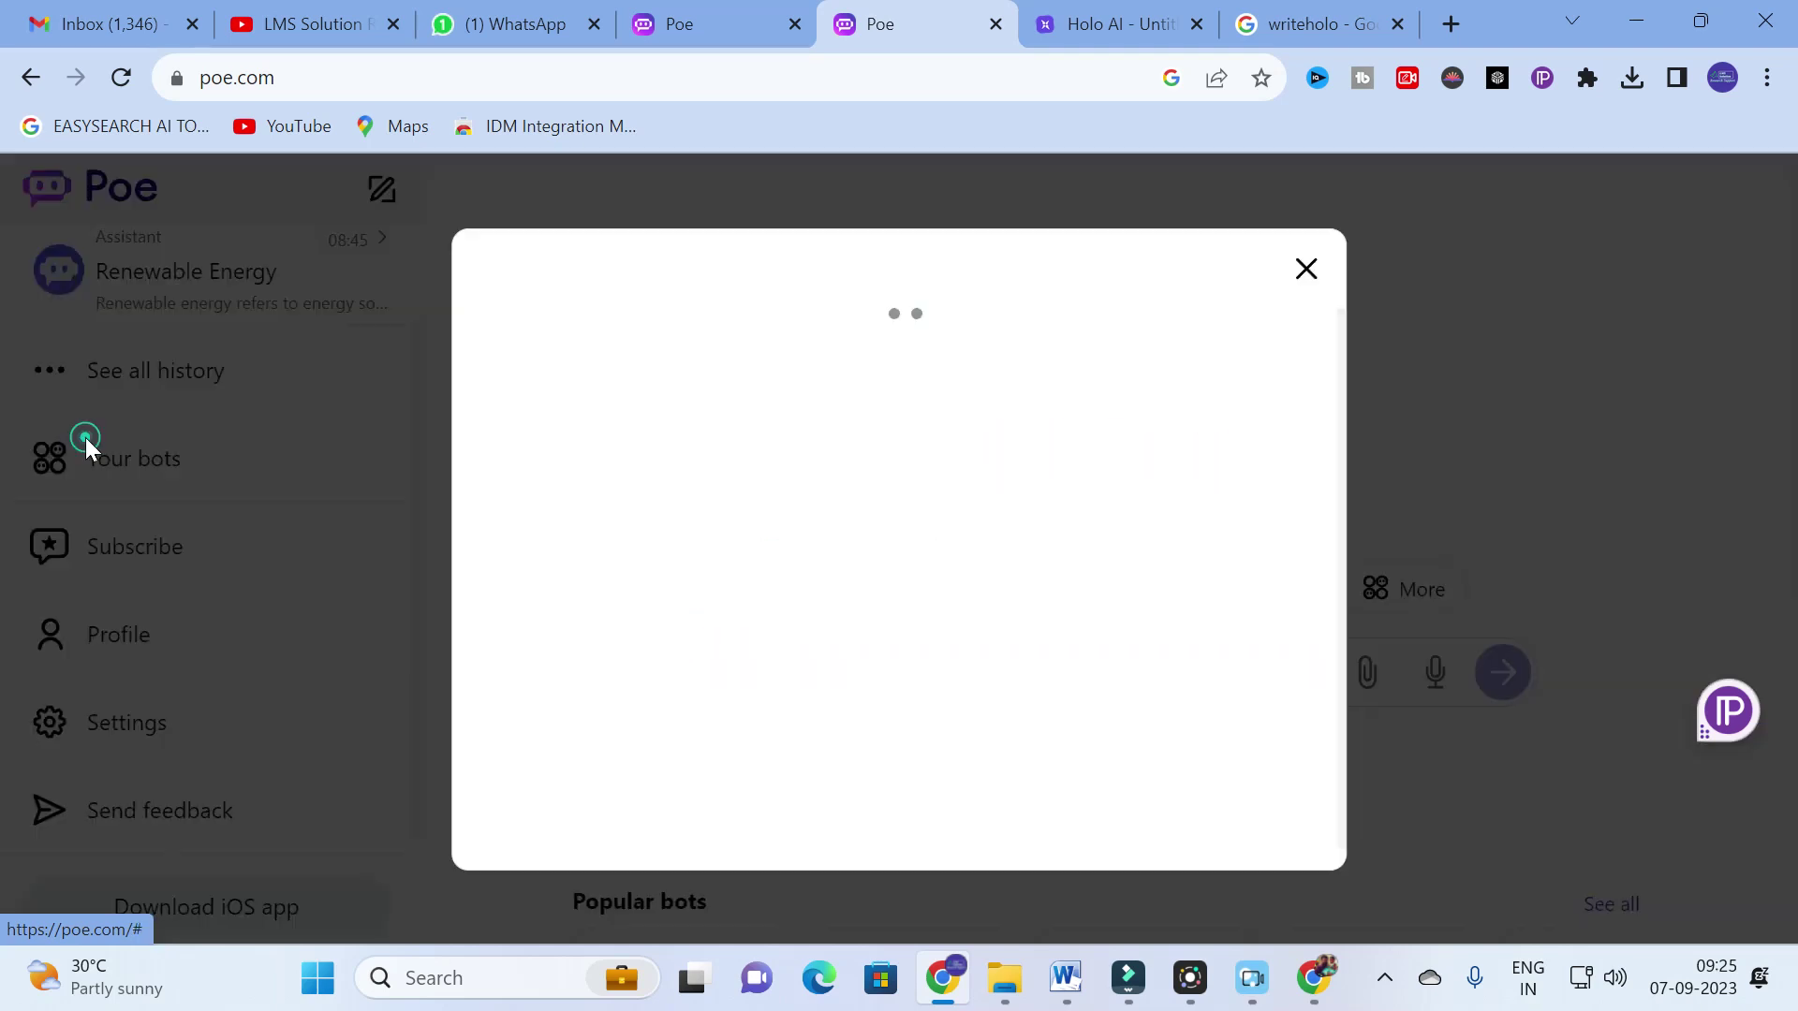
scroll(595, 554, "down", 5)
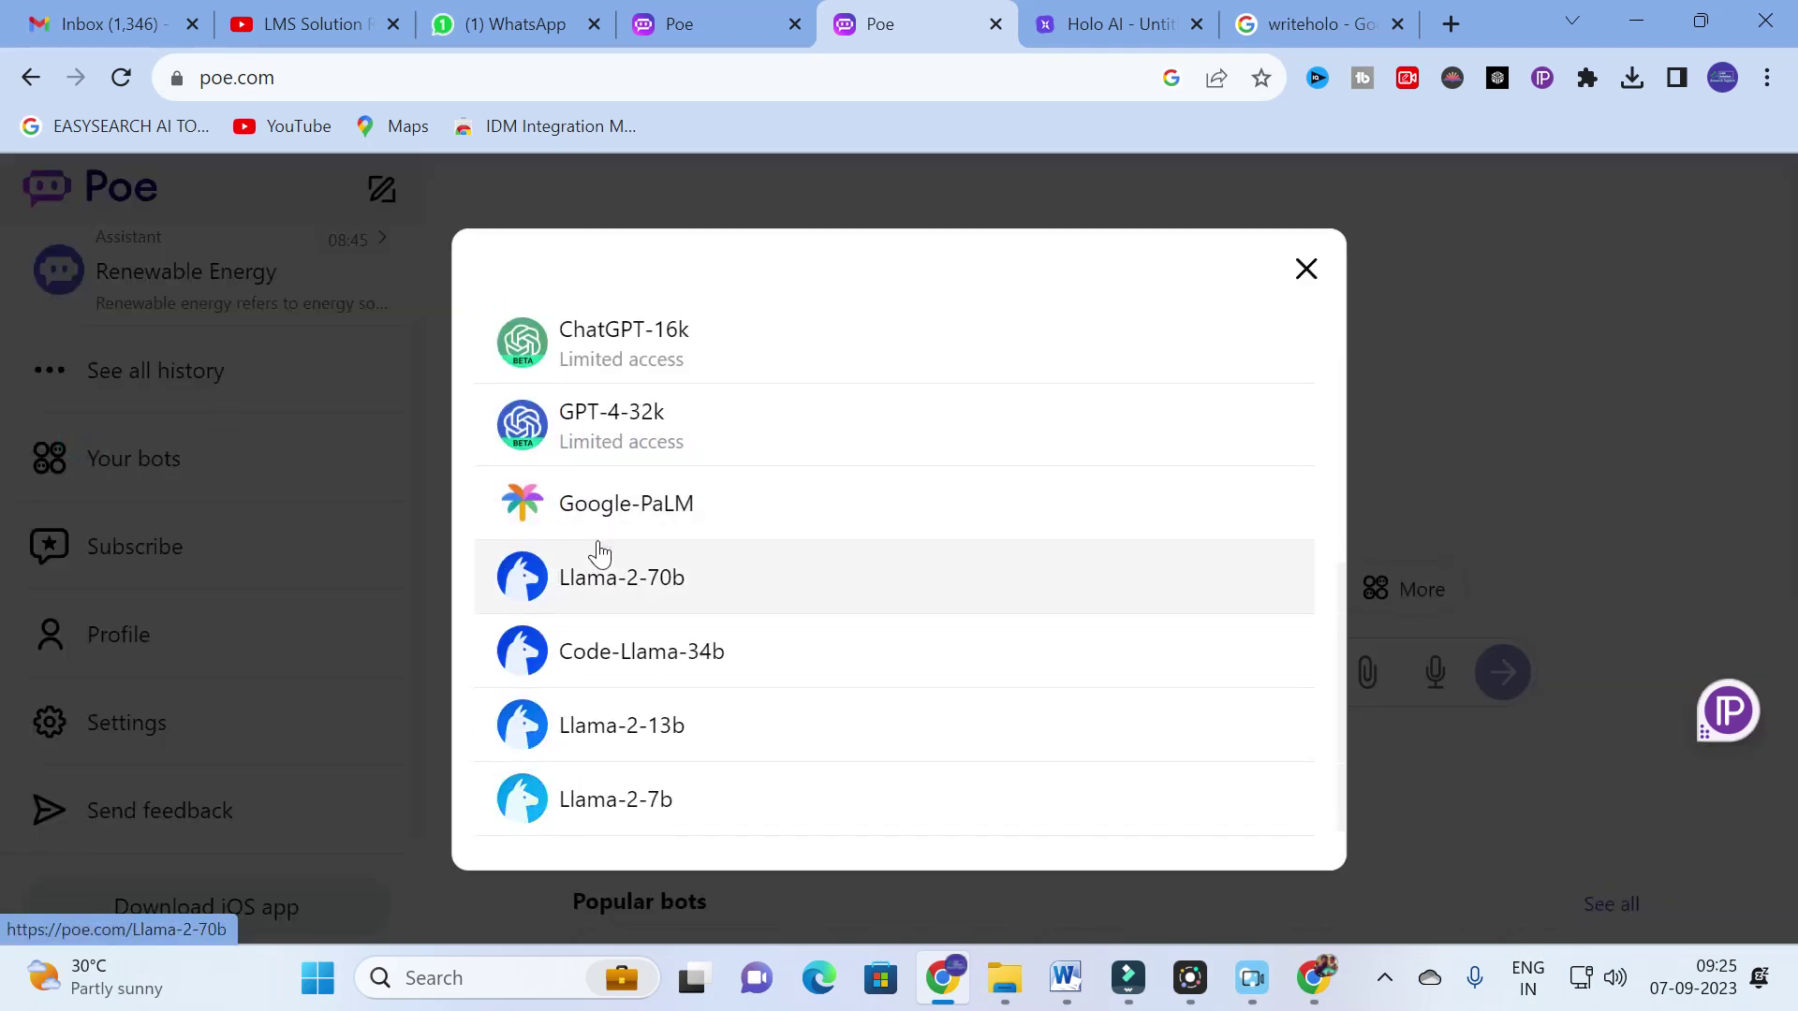
scroll(600, 552, "up", 2)
scroll(599, 552, "up", 4)
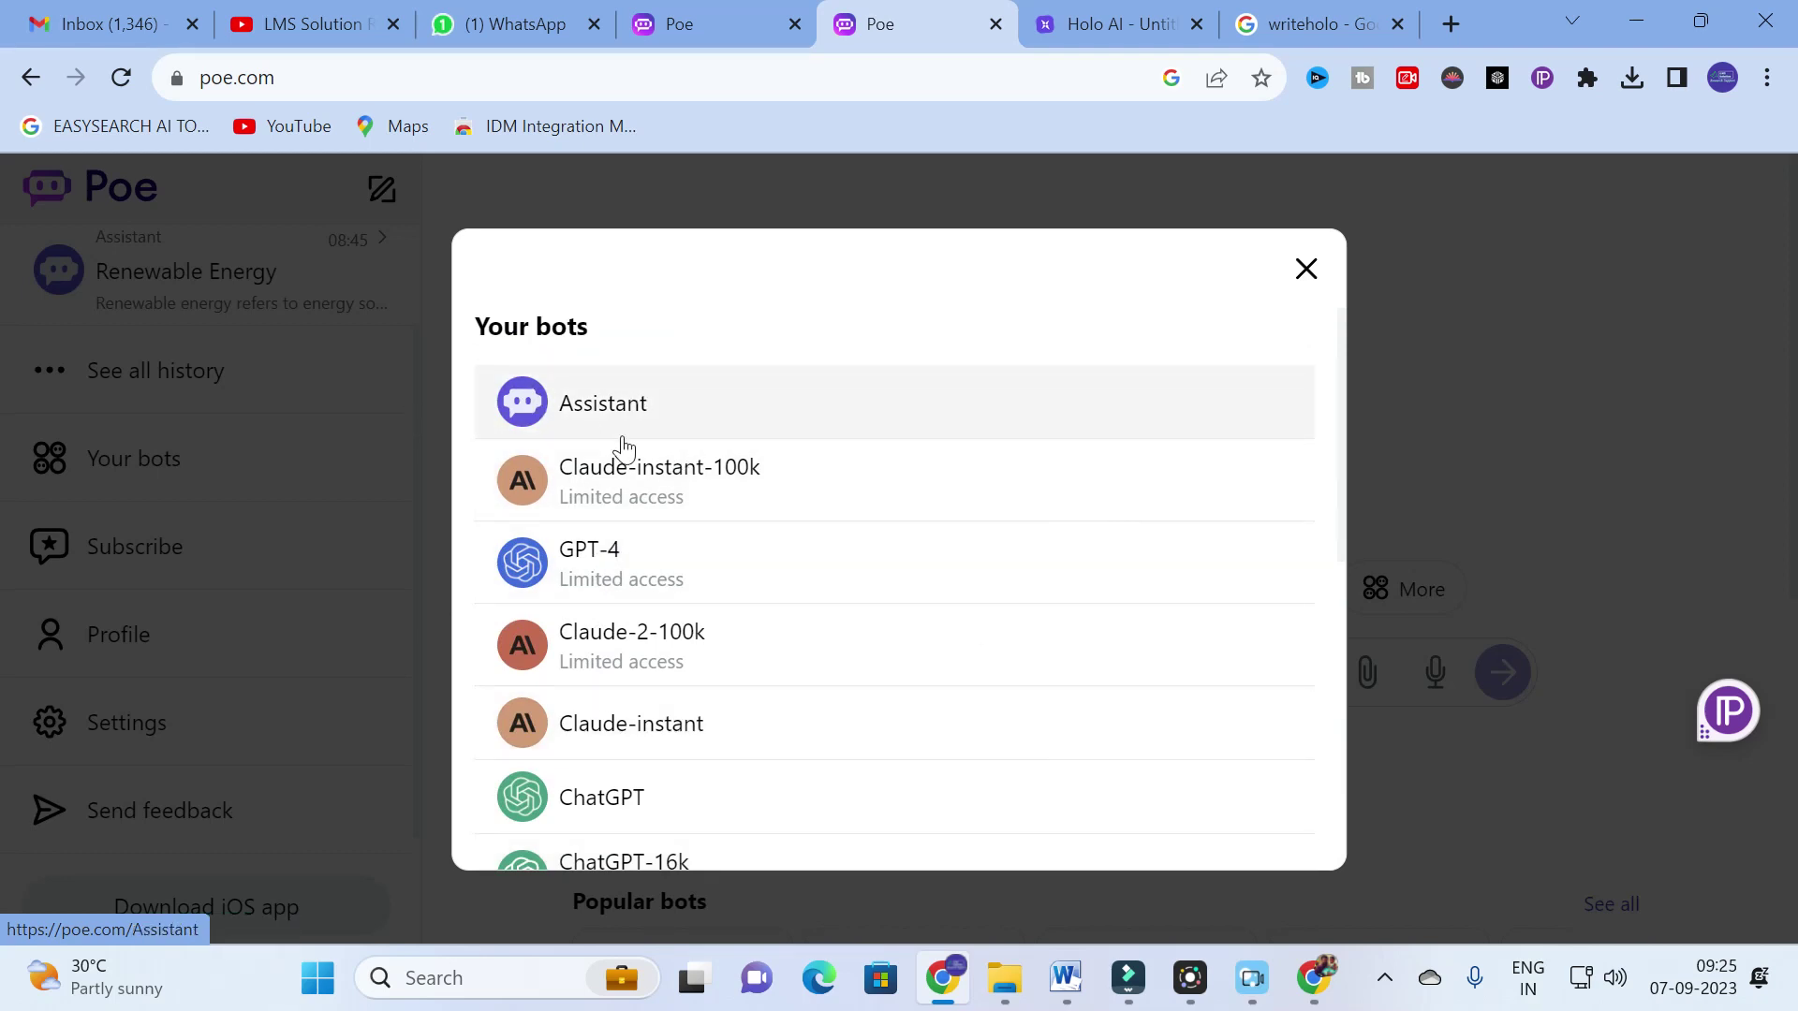
scroll(630, 417, "down", 1)
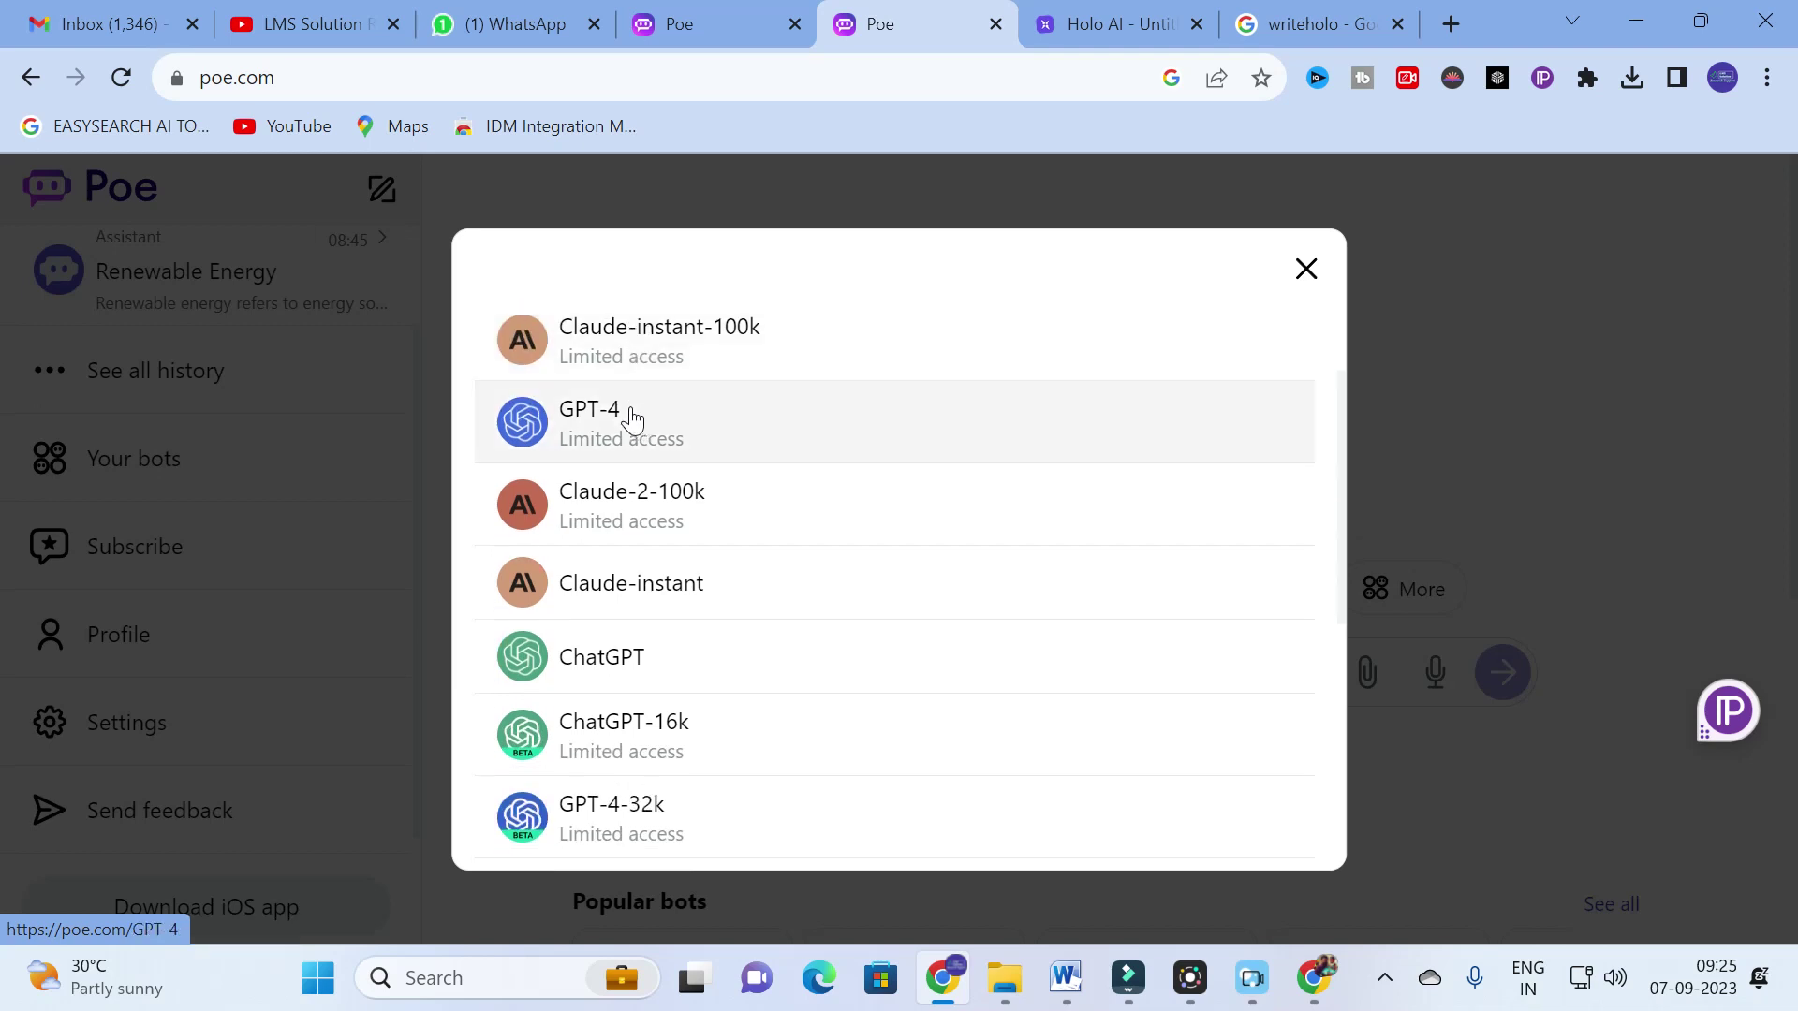
scroll(626, 521, "up", 1)
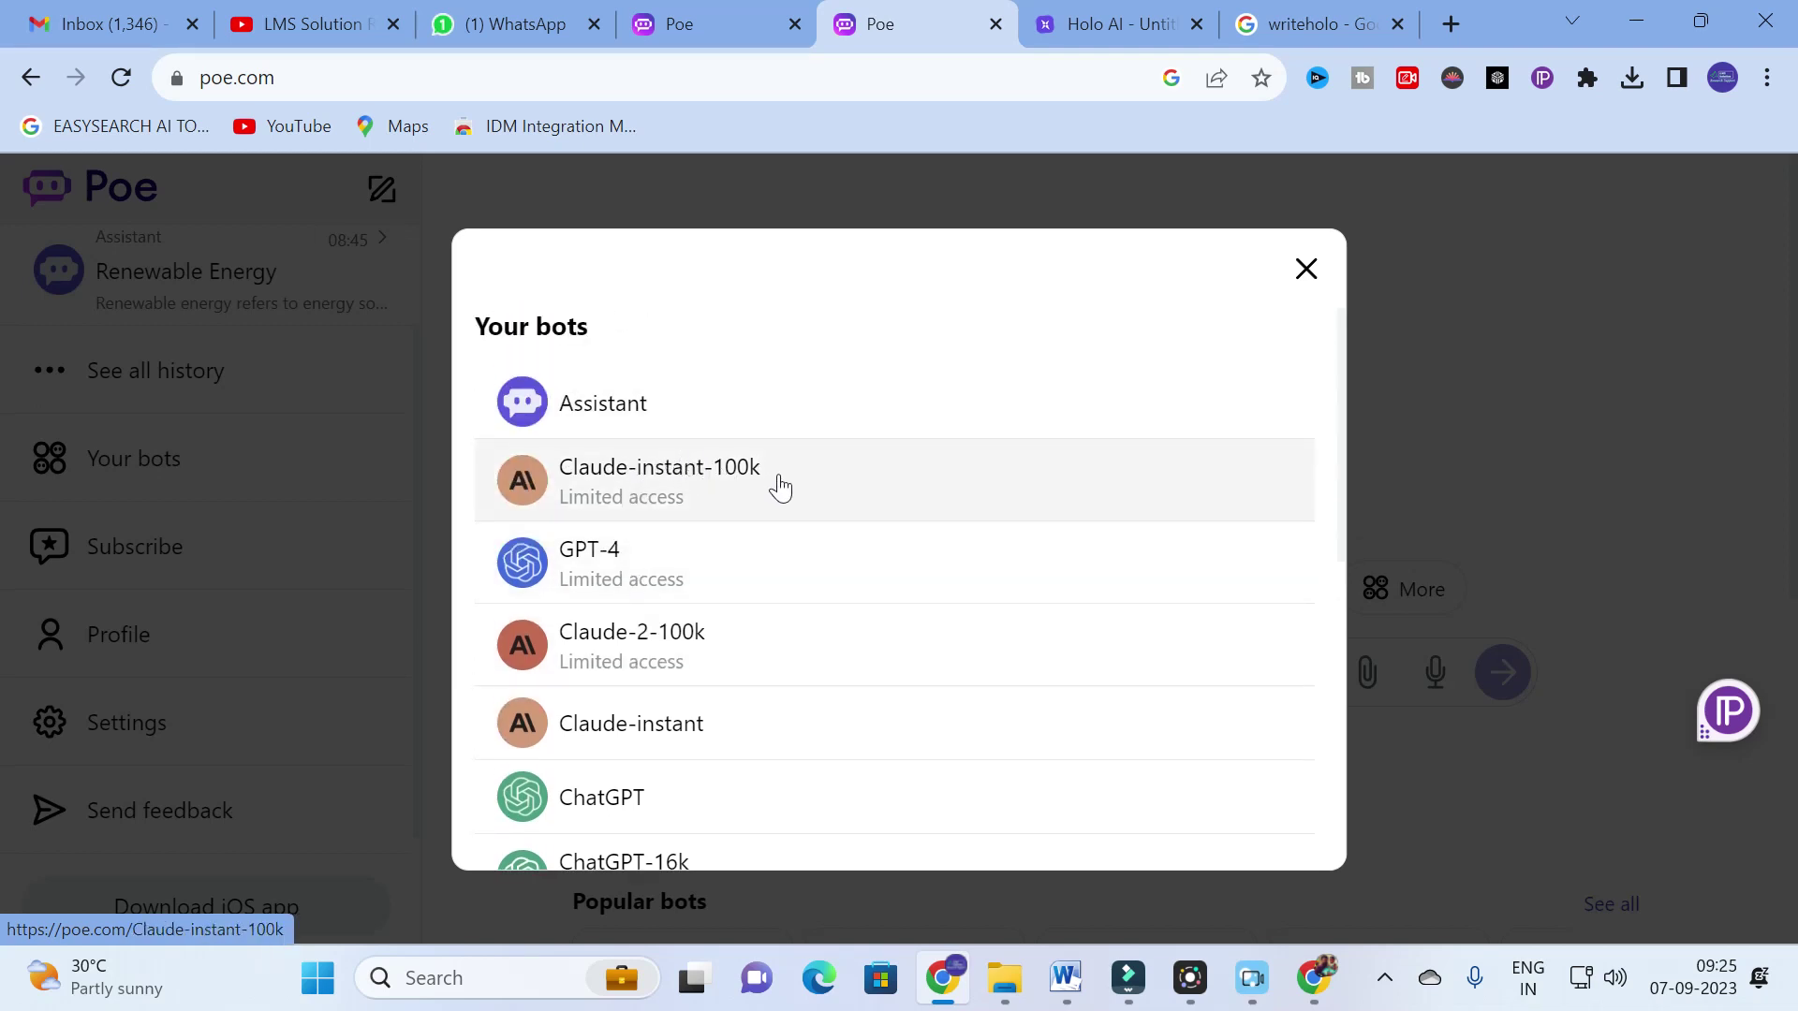
scroll(604, 521, "down", 1)
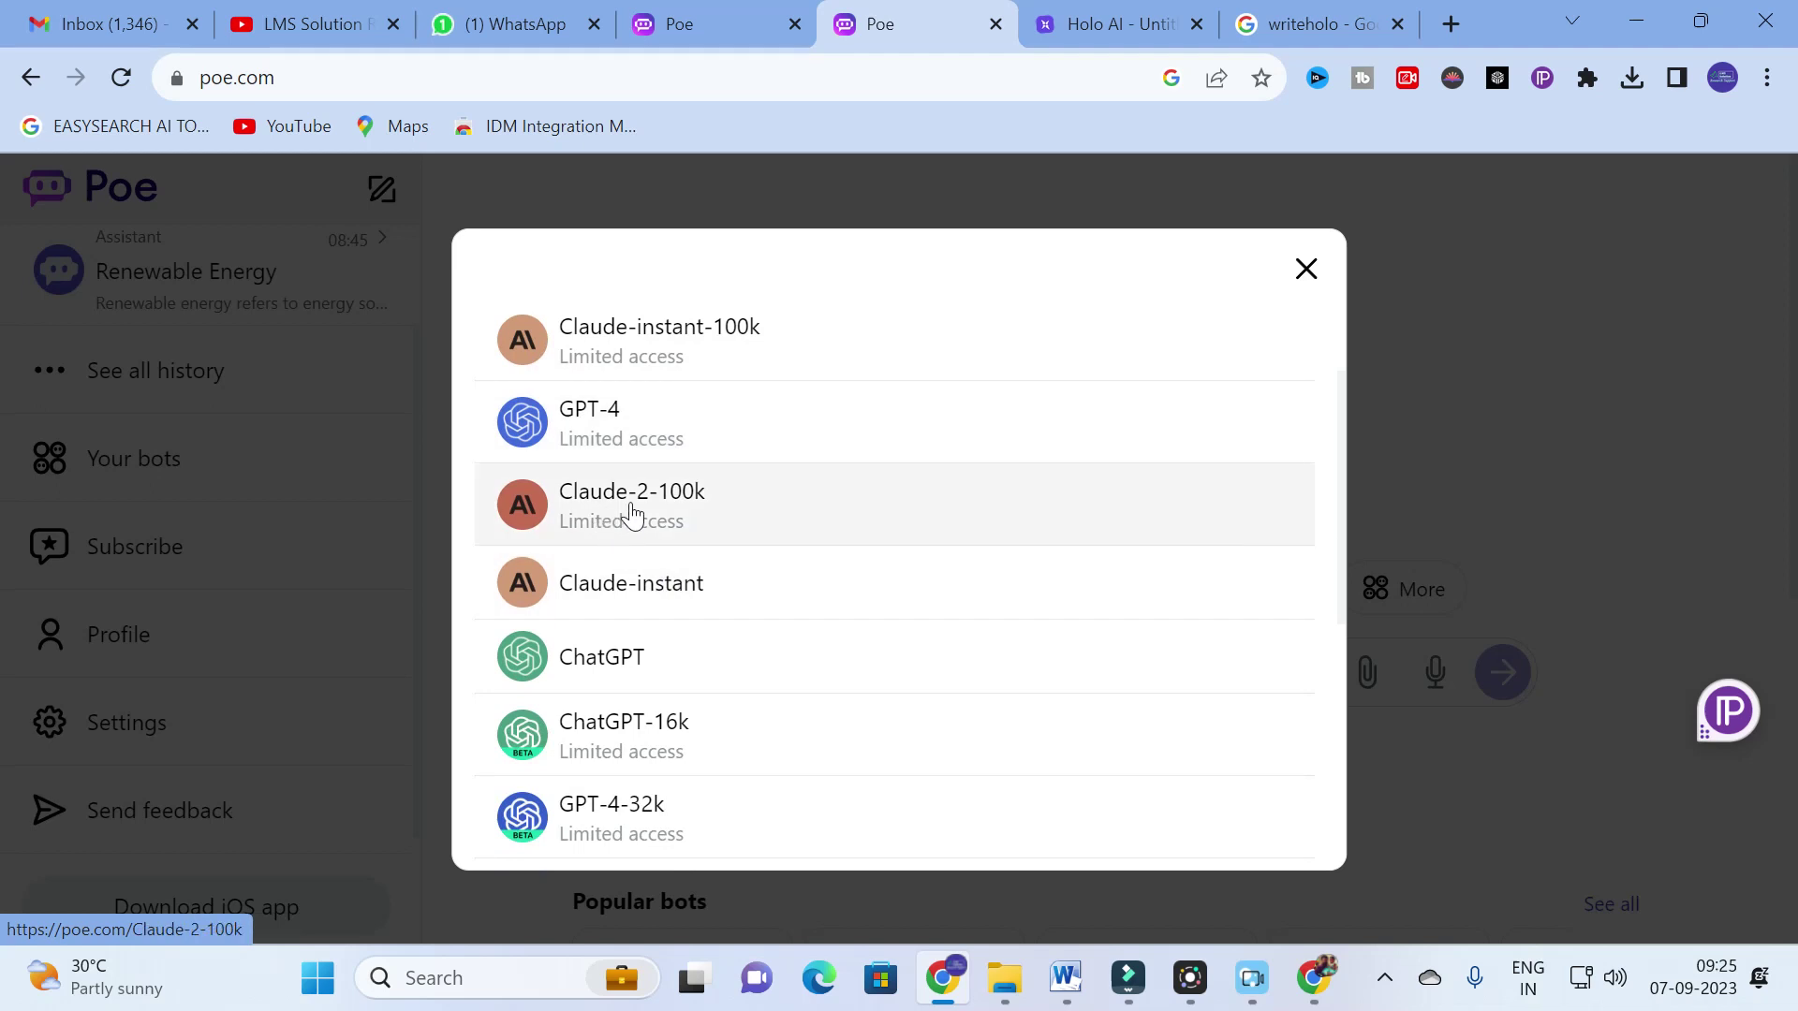
scroll(700, 523, "down", 1)
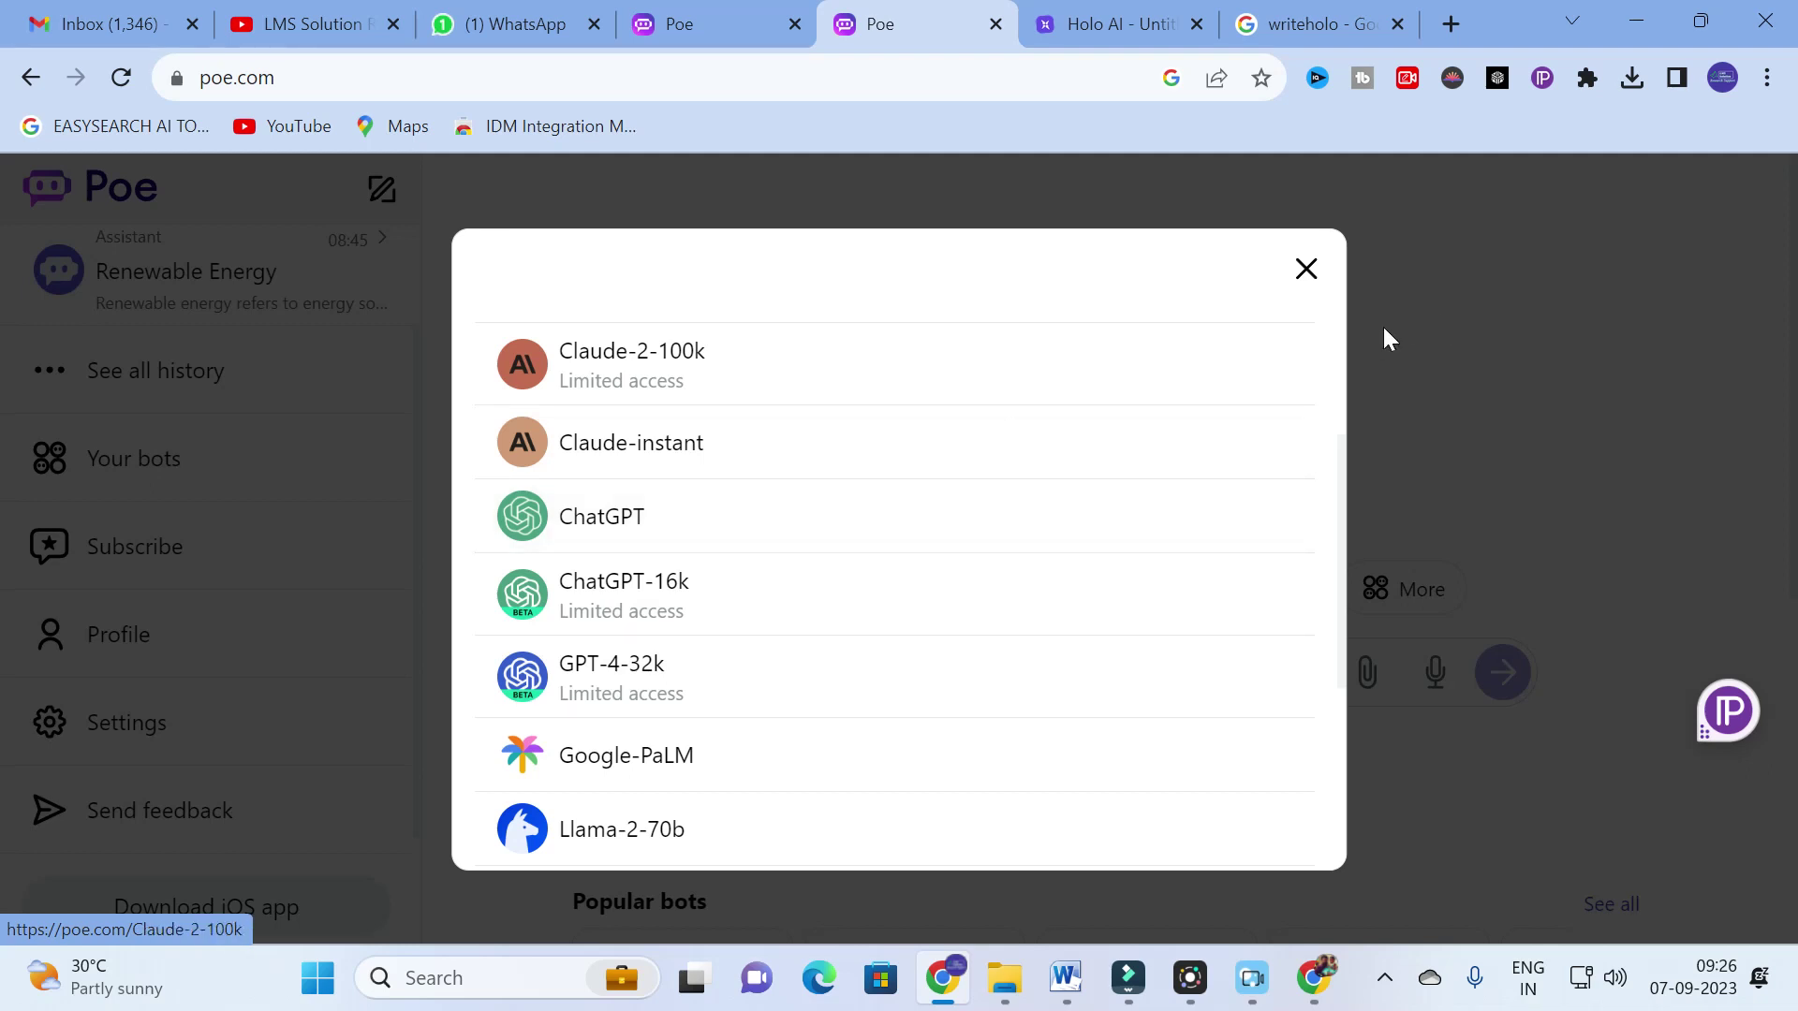
left_click(1303, 270)
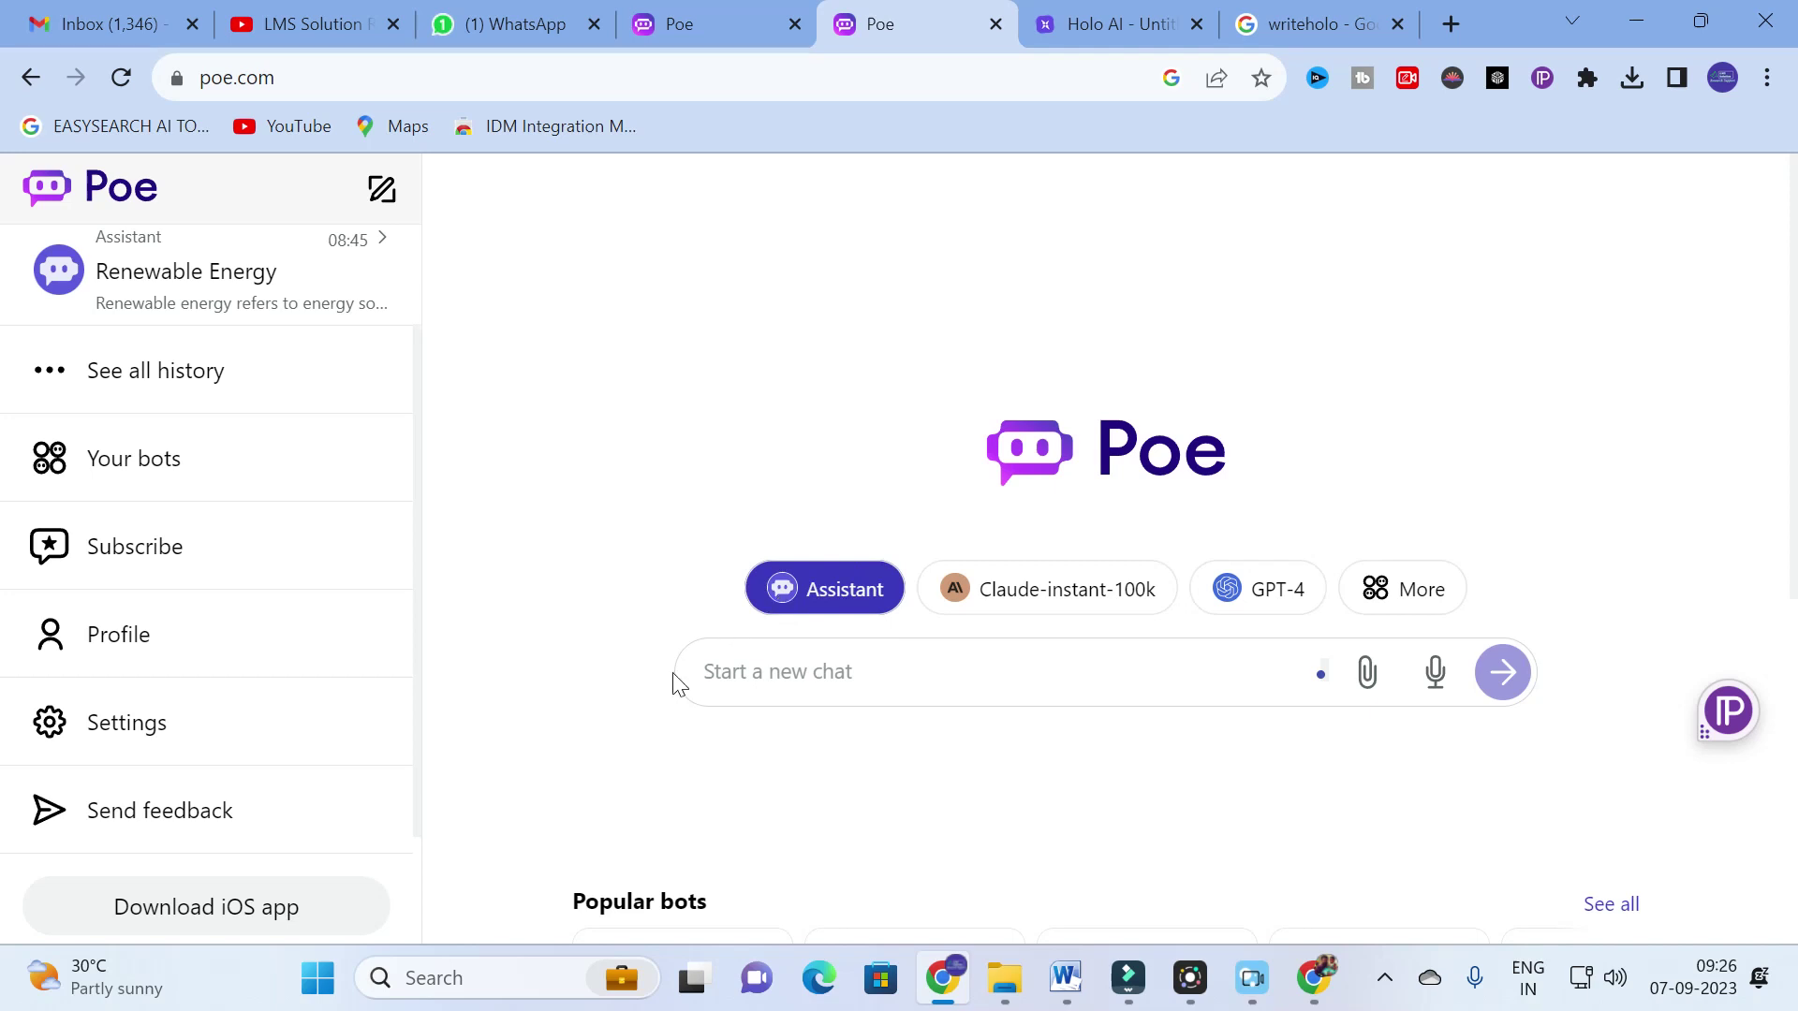
Page the Popular, New and Professional bot carousels forward to reveal more bots.
scroll(674, 681, "down", 3)
scroll(577, 374, "down", 1)
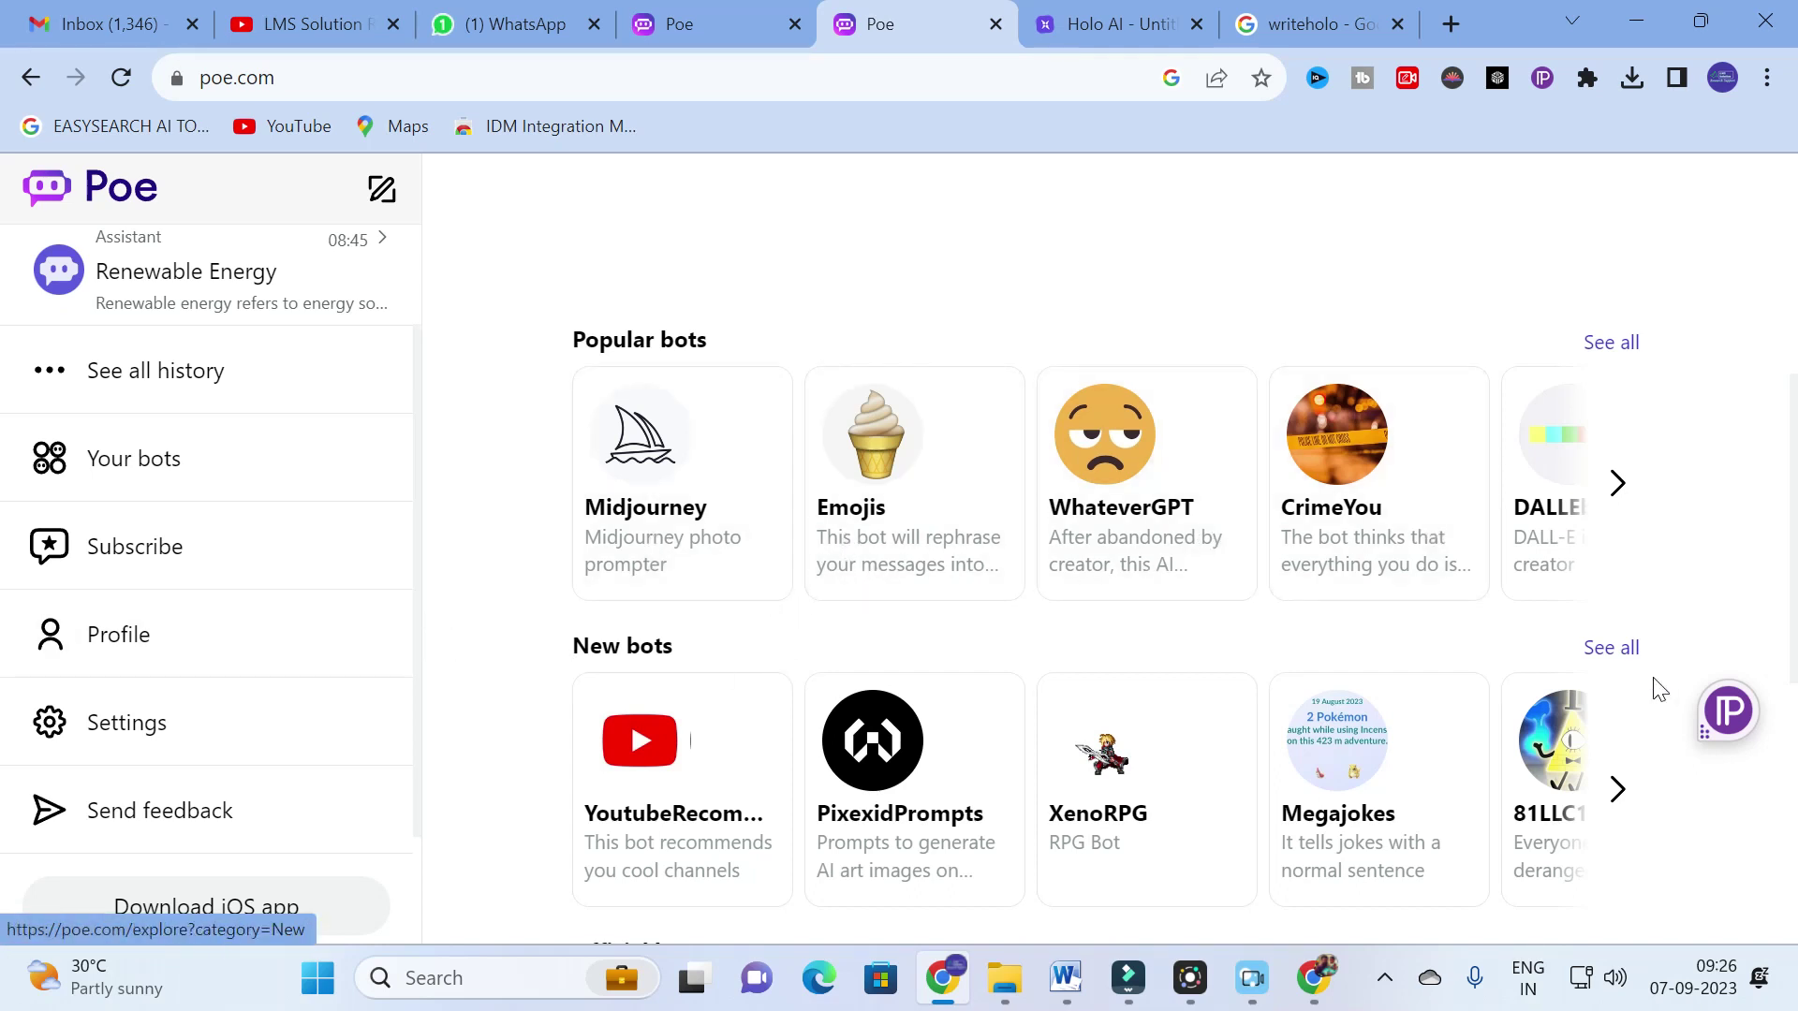
left_click(1617, 483)
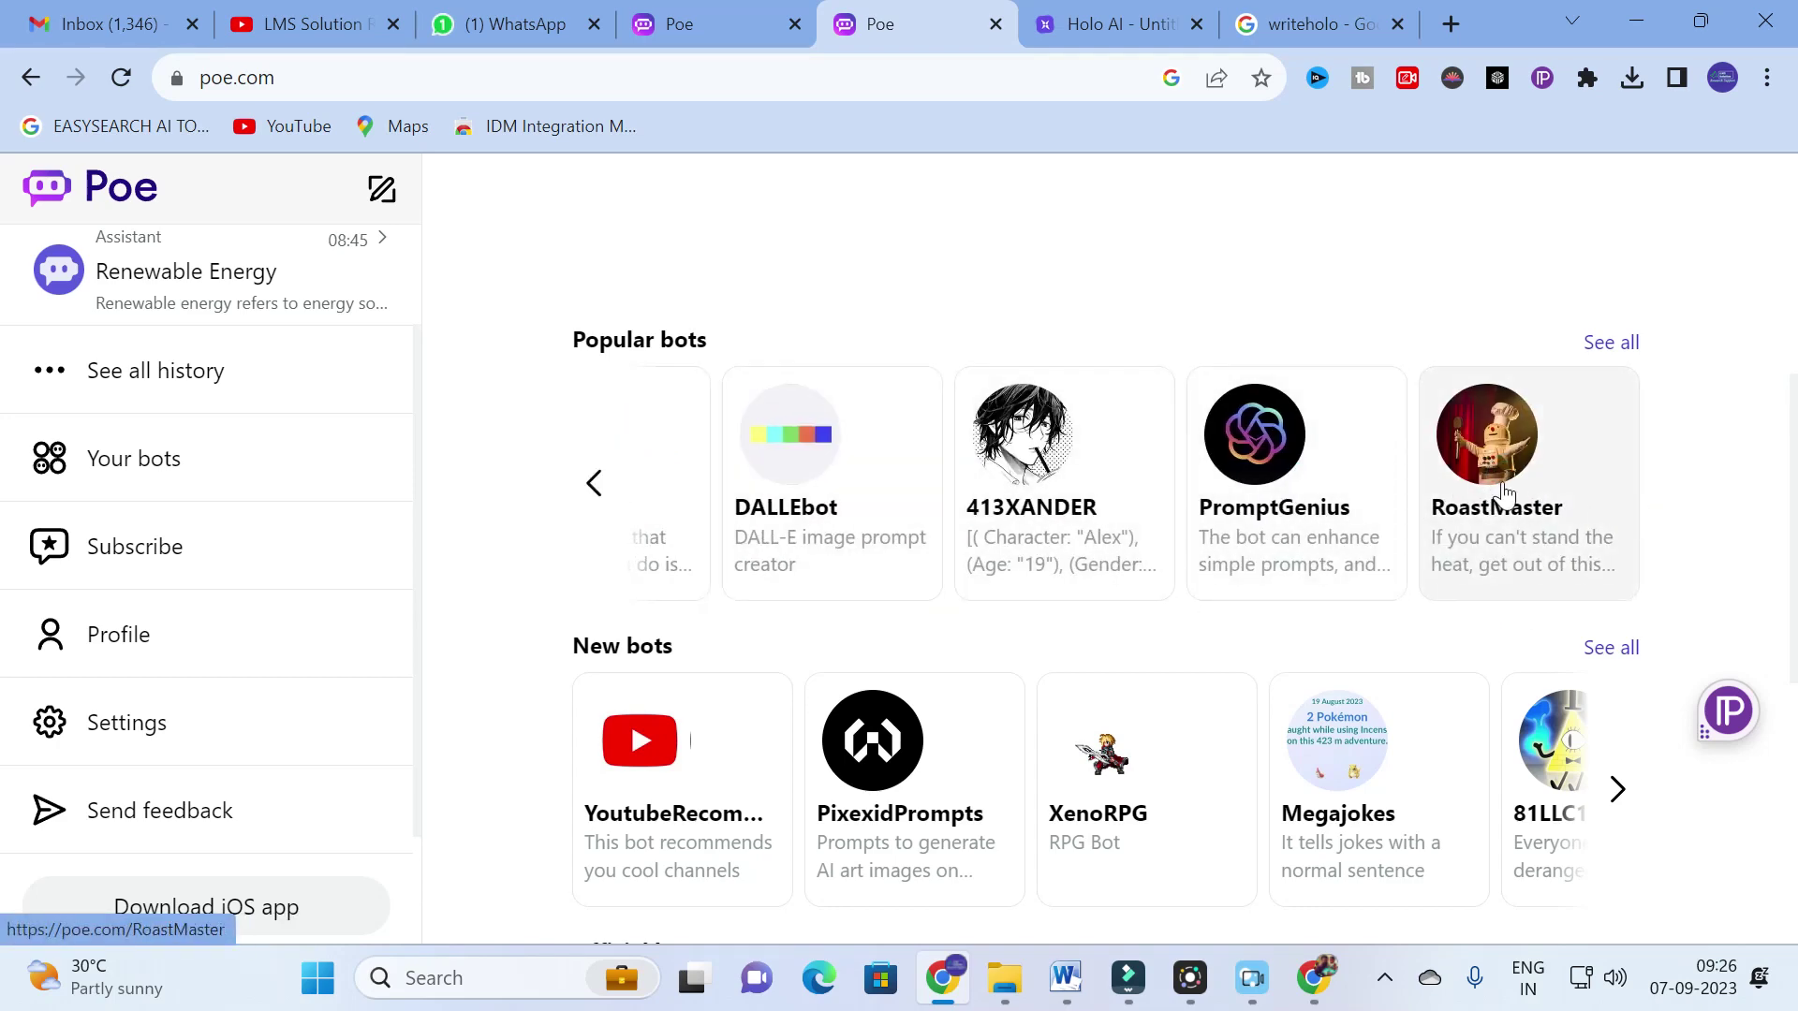
scroll(1496, 510, "down", 3)
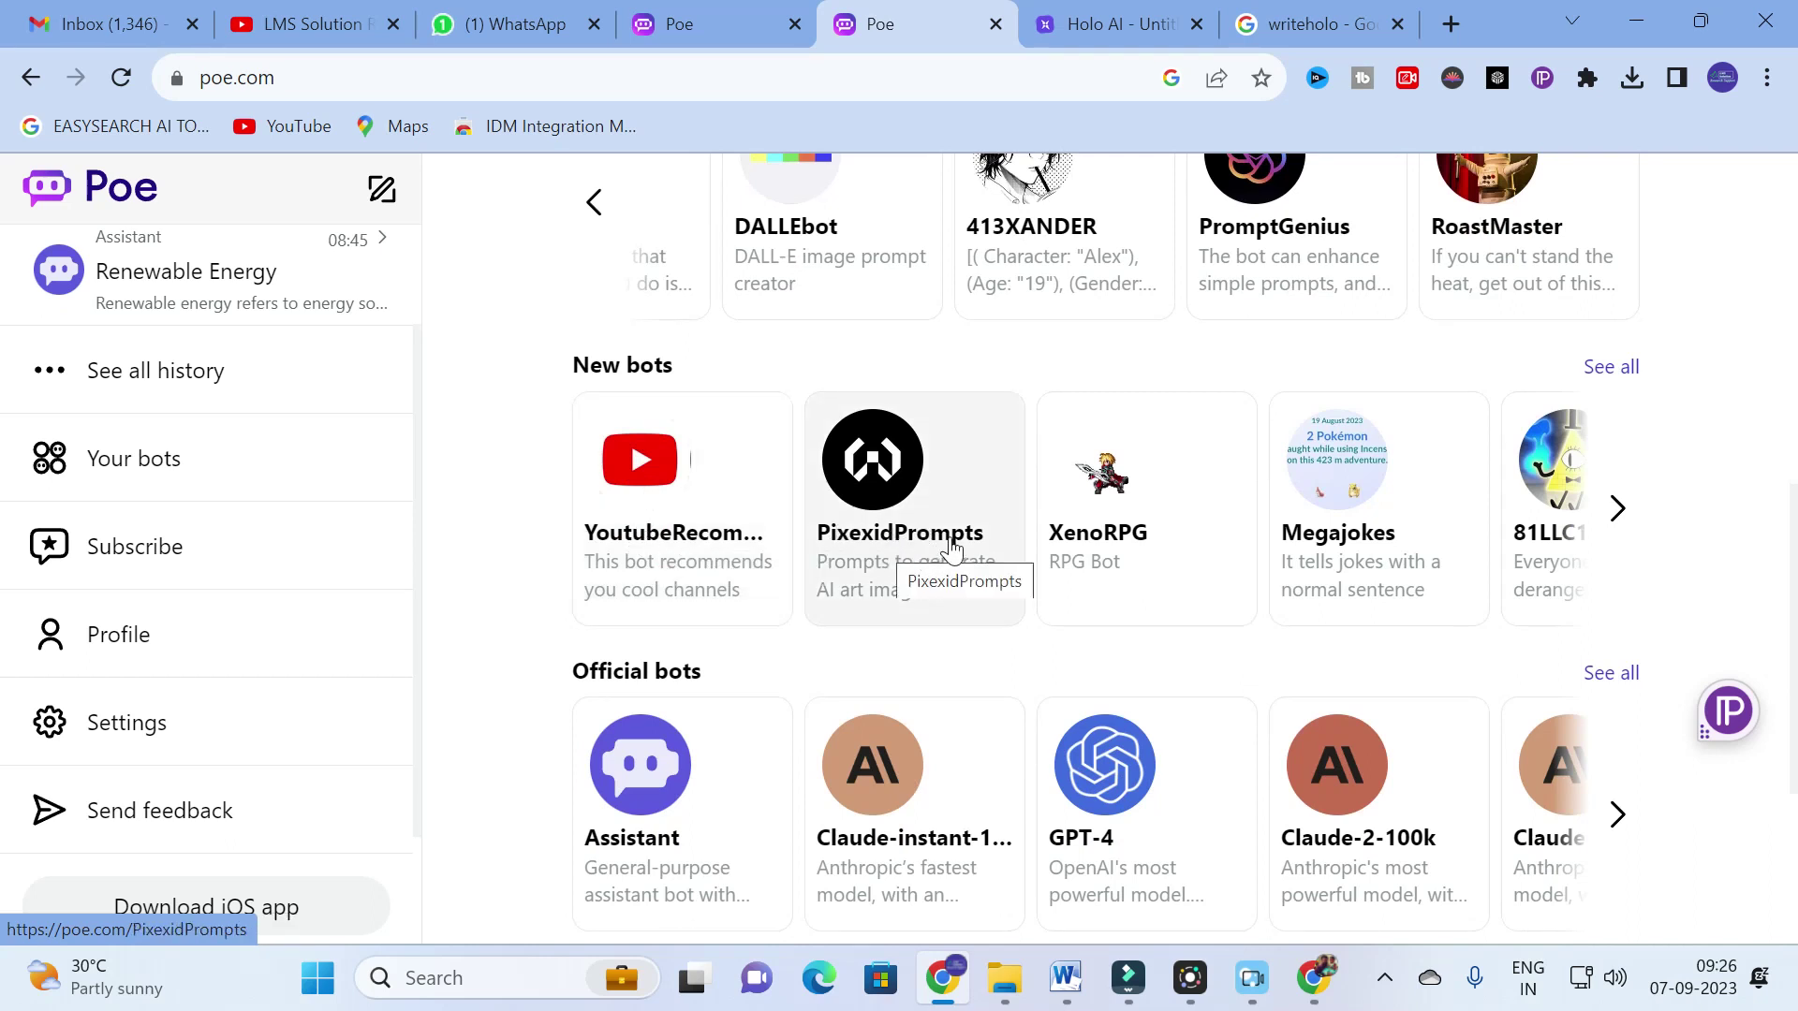
left_click(1617, 509)
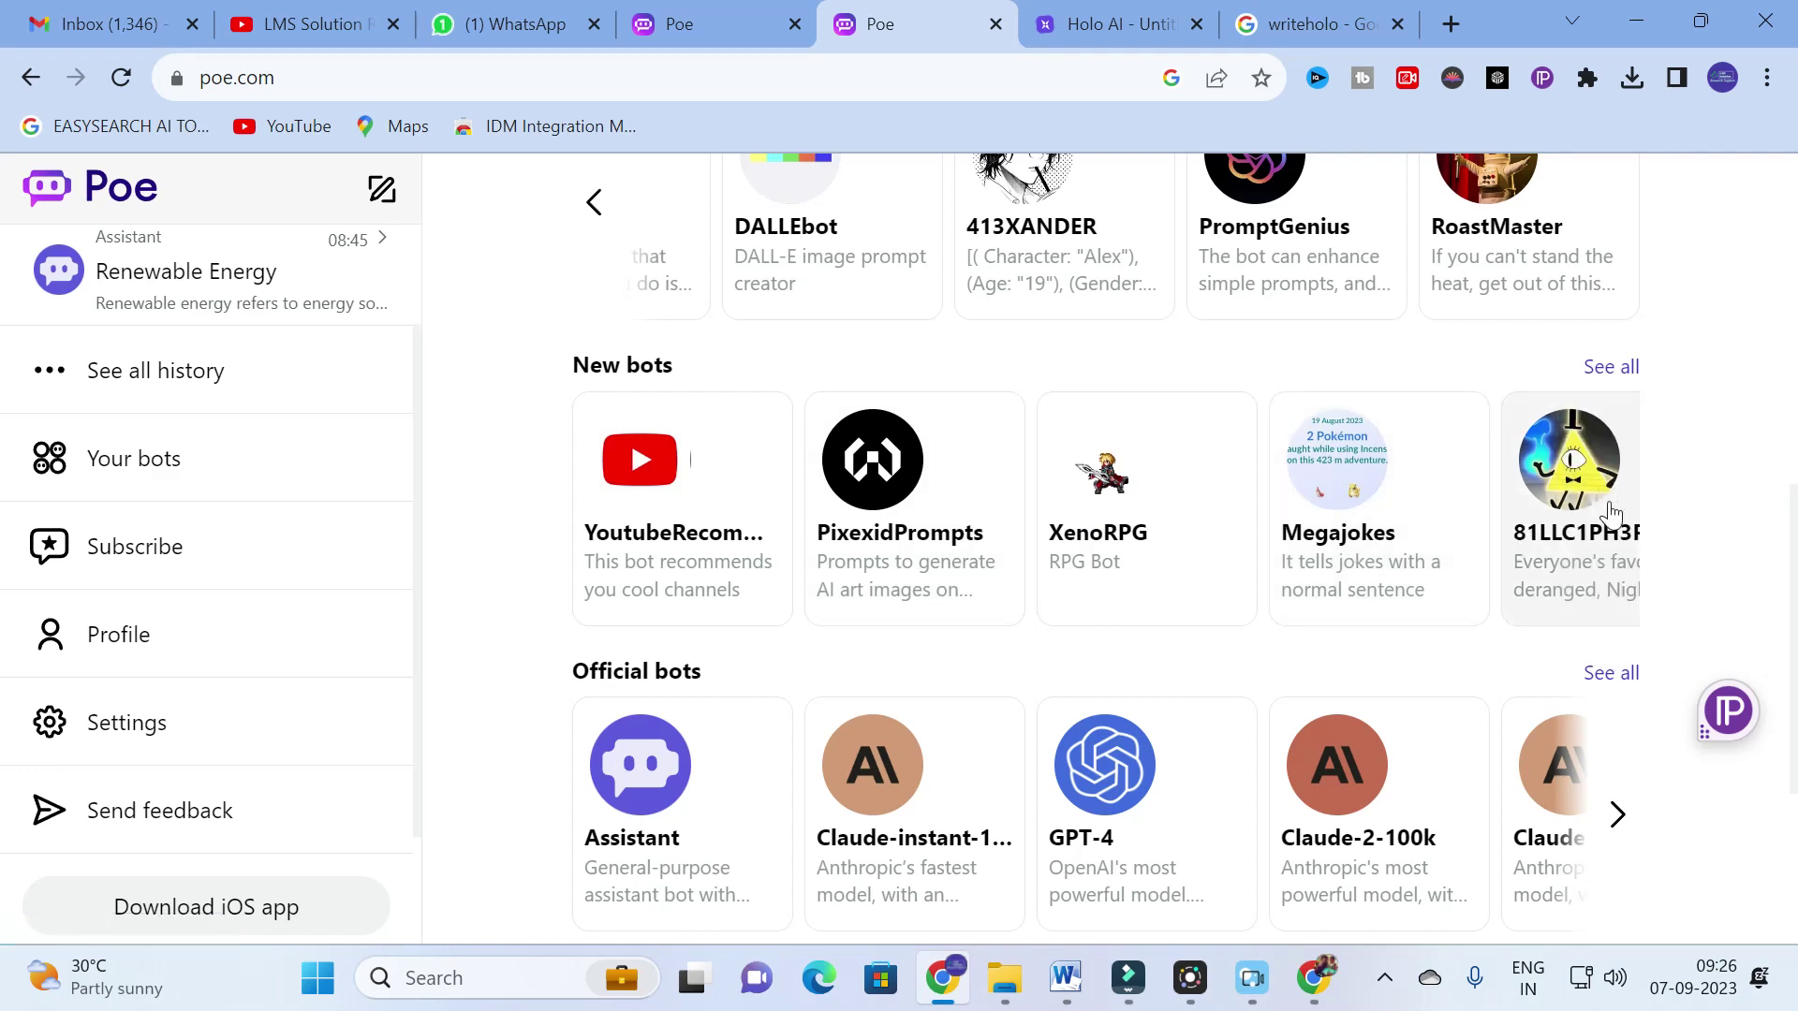
scroll(693, 557, "down", 3)
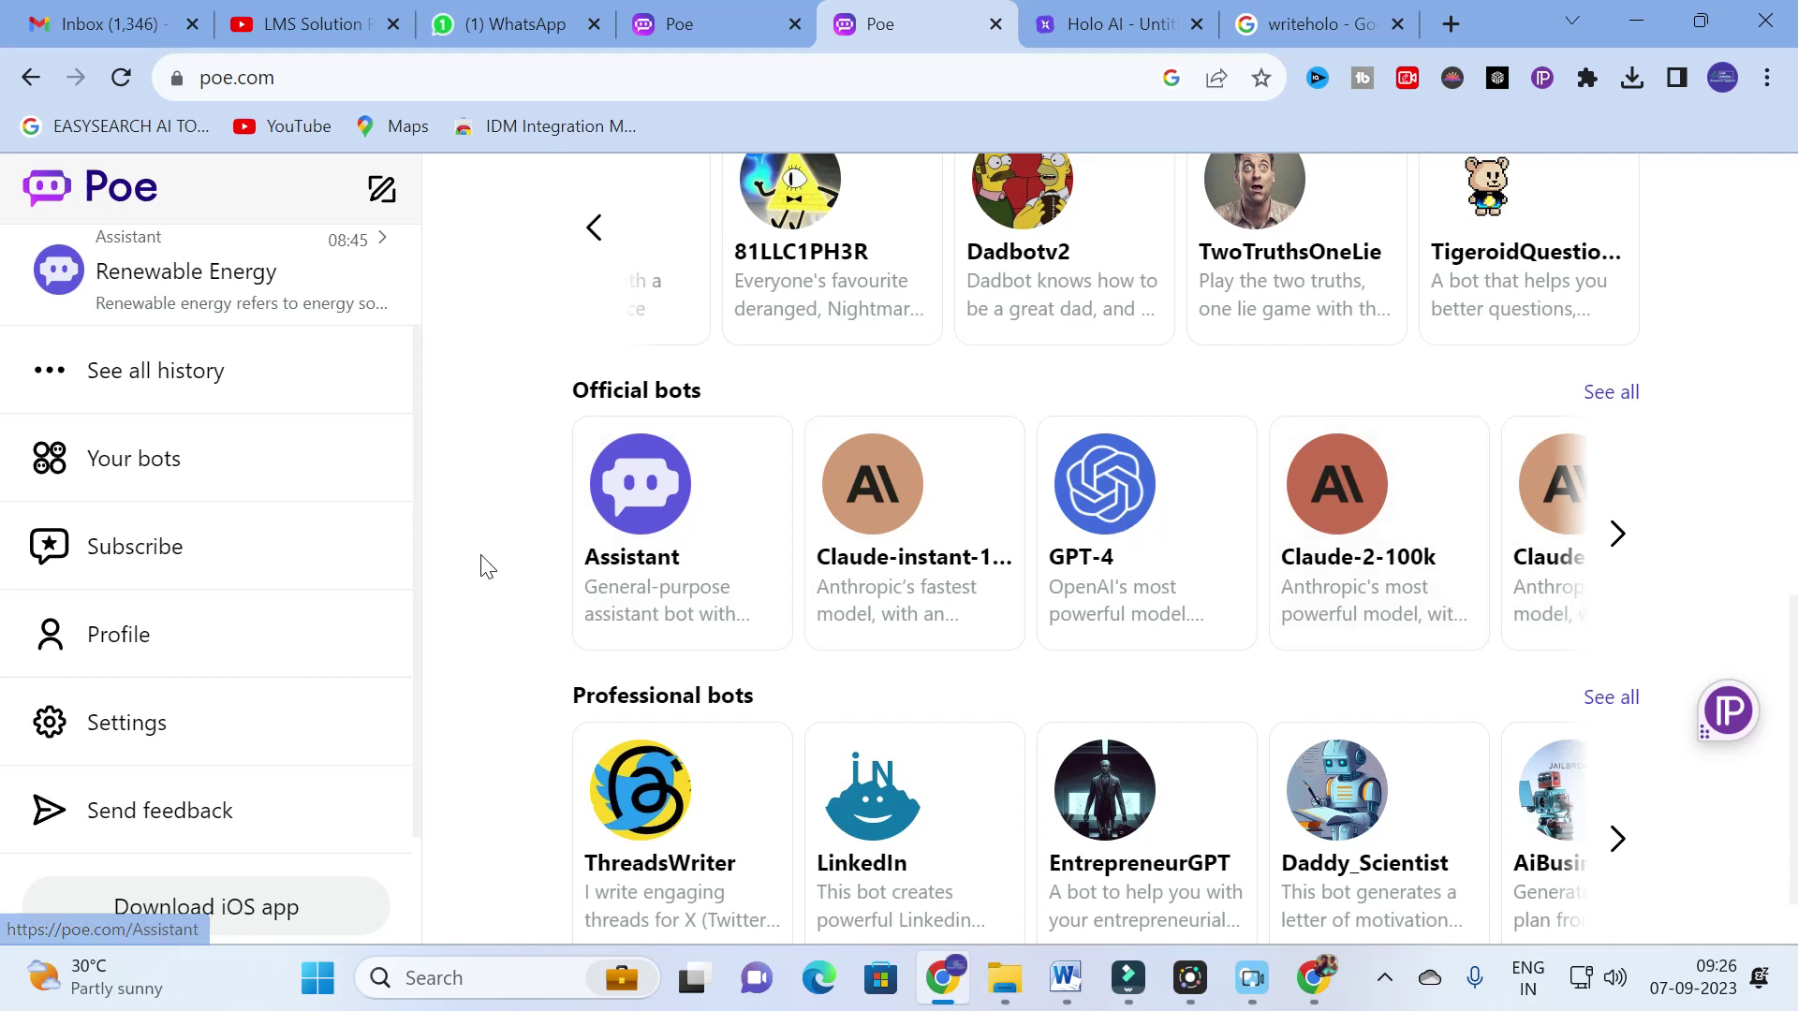
scroll(562, 559, "down", 1)
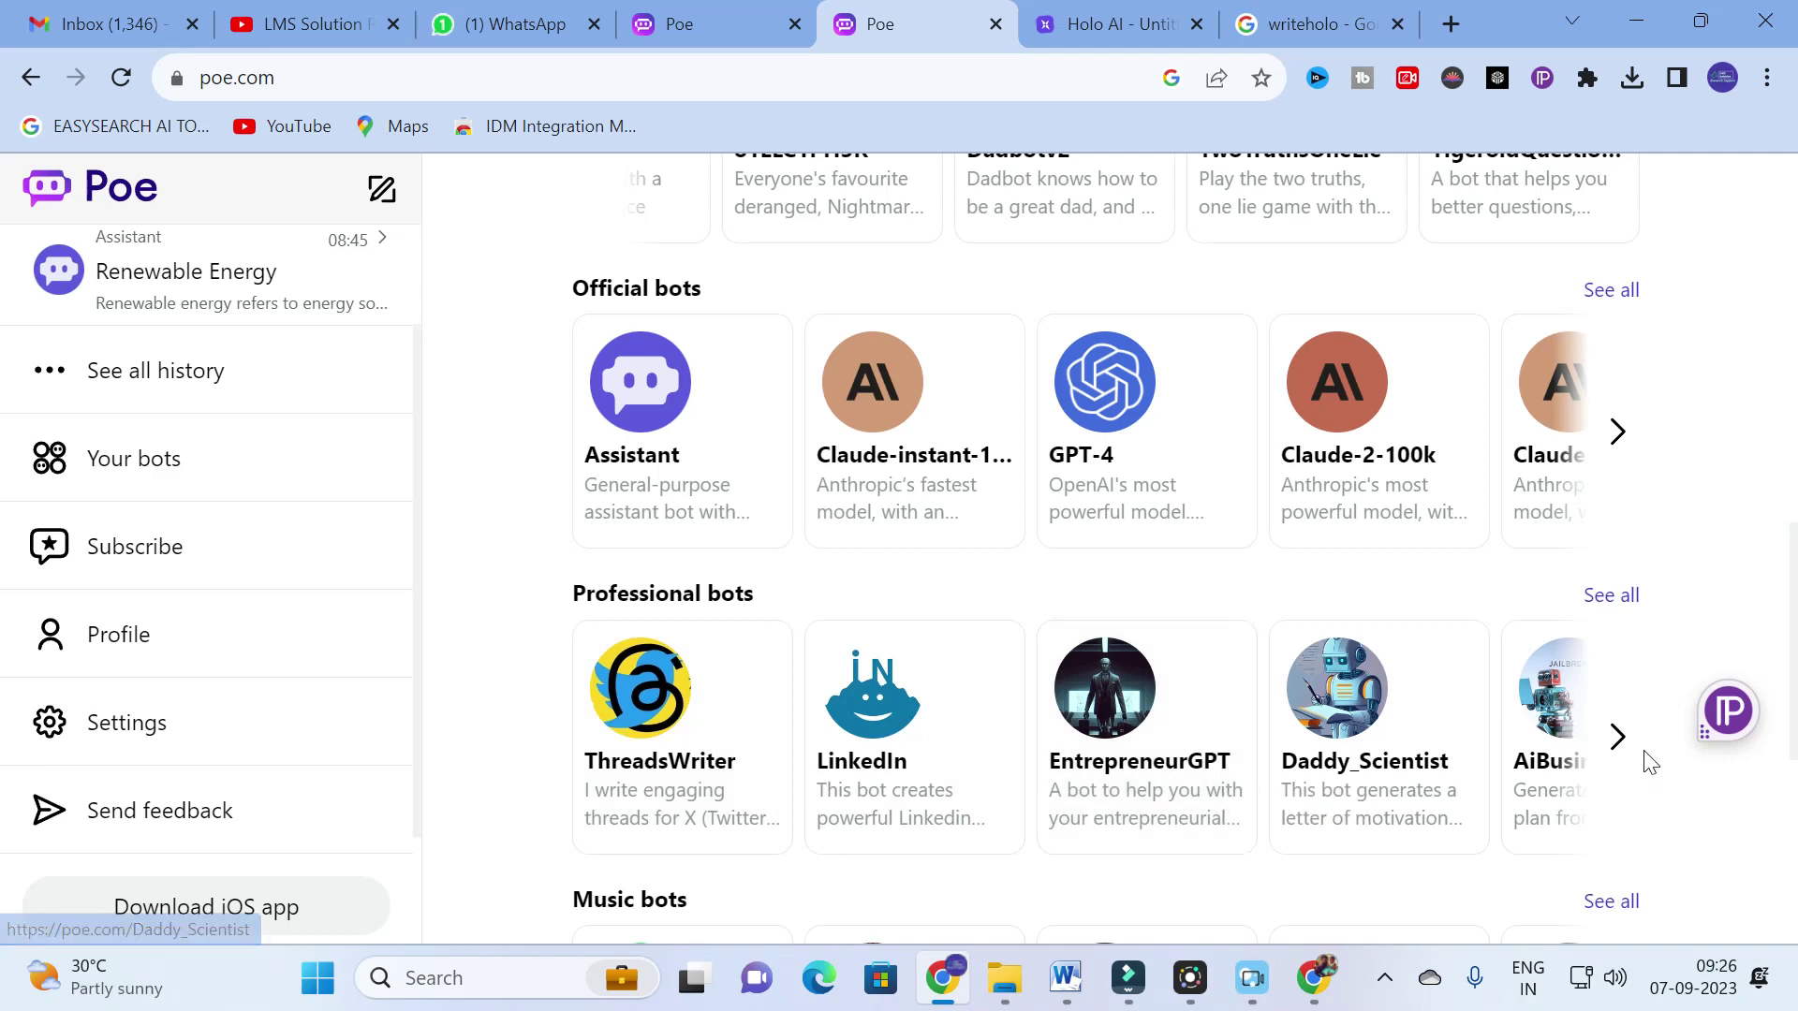
left_click(1617, 737)
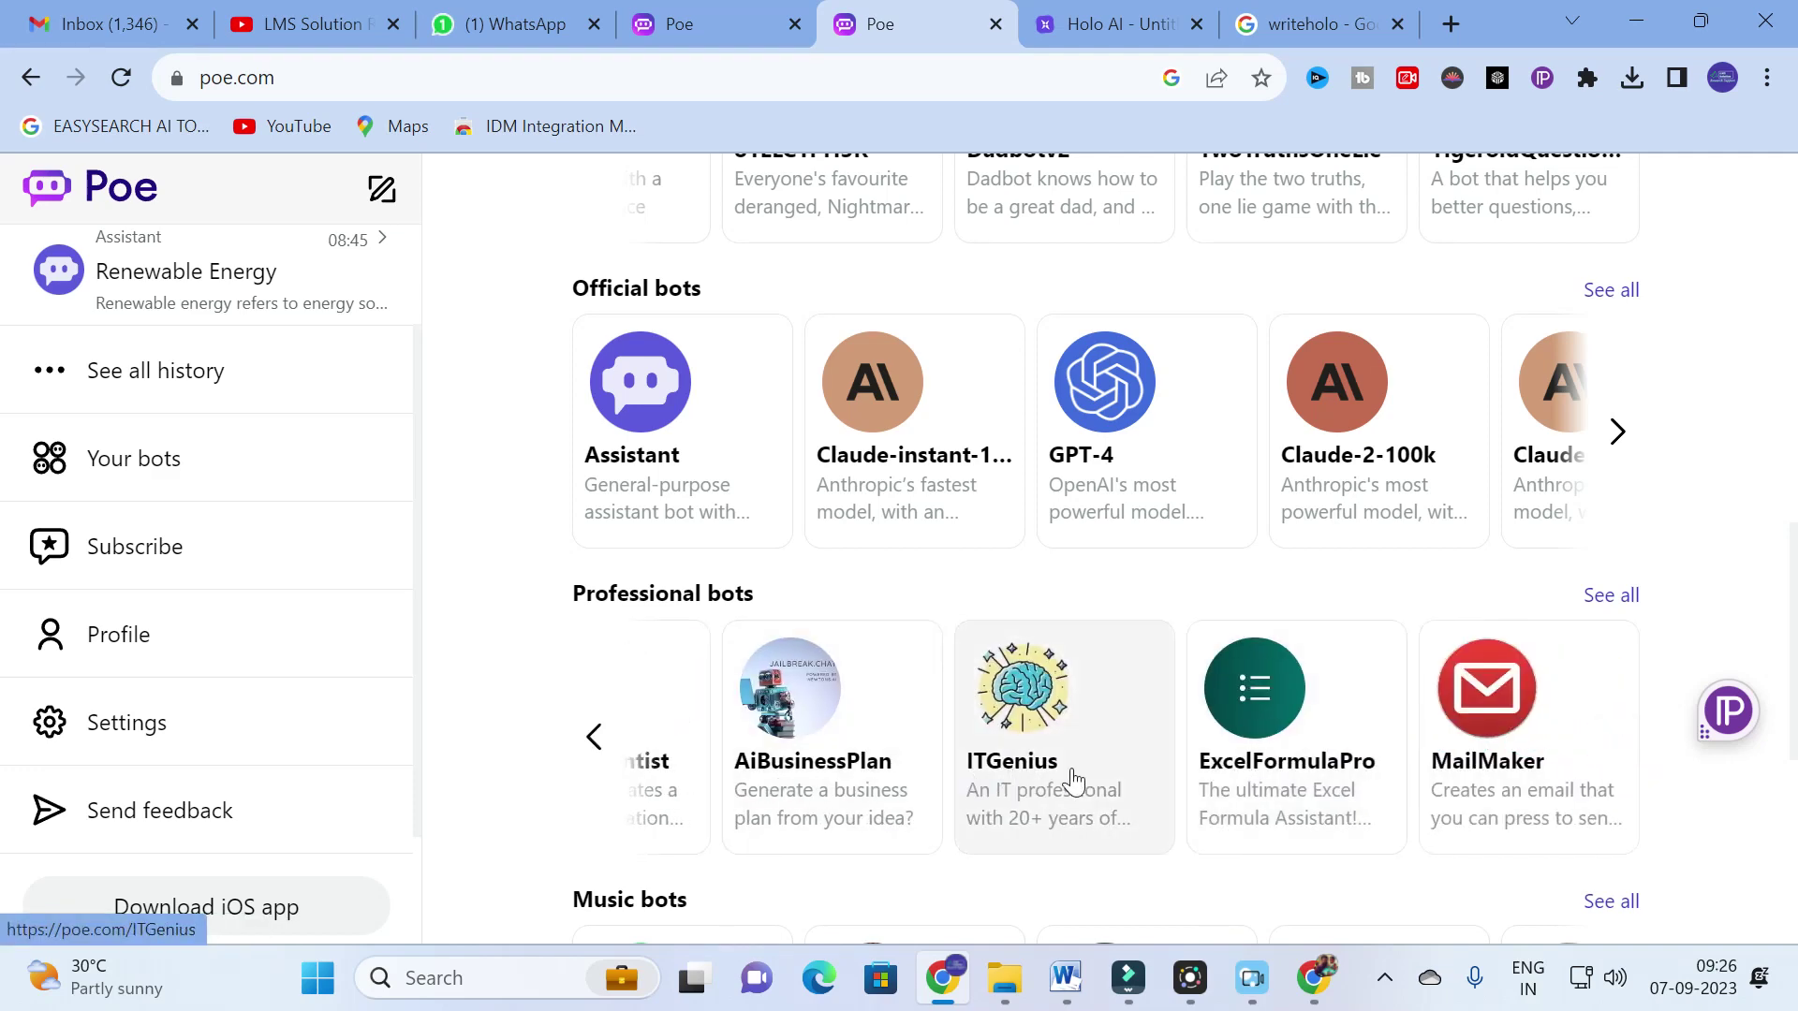
scroll(749, 711, "down", 5)
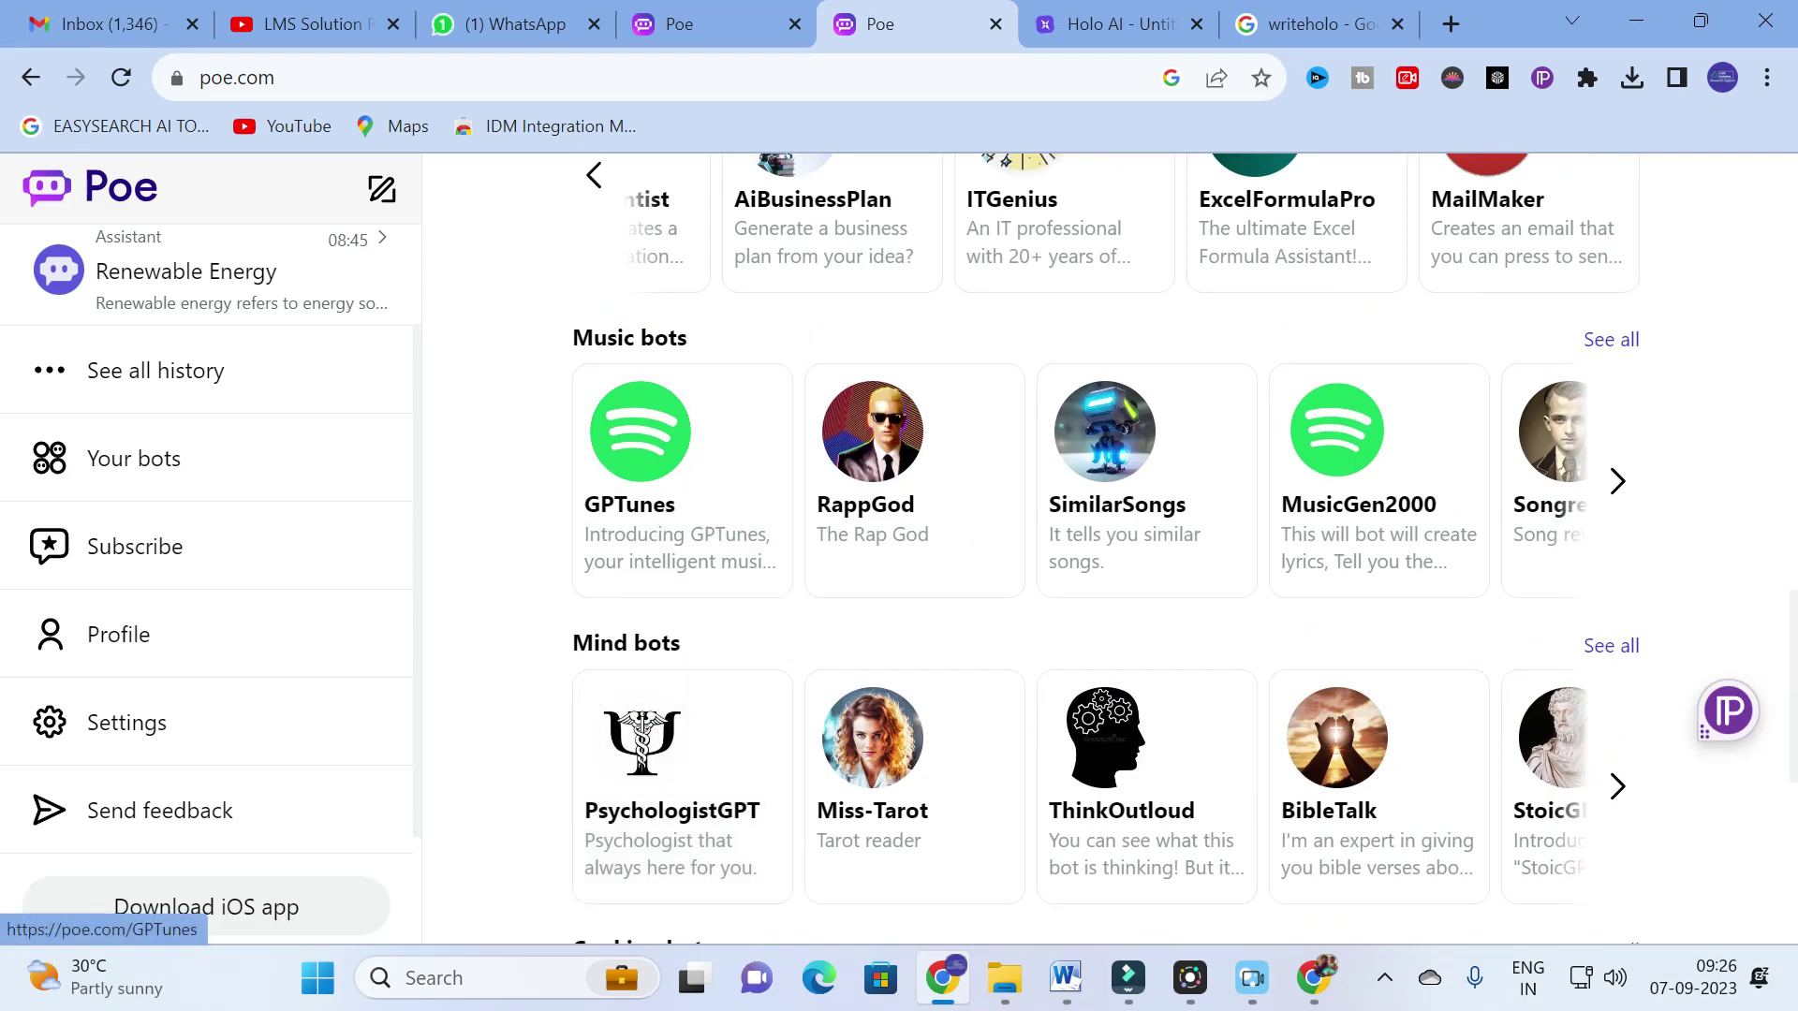
Scroll down the home page and page the Programming bots carousel forward.
scroll(642, 562, "down", 1)
scroll(640, 604, "down", 4)
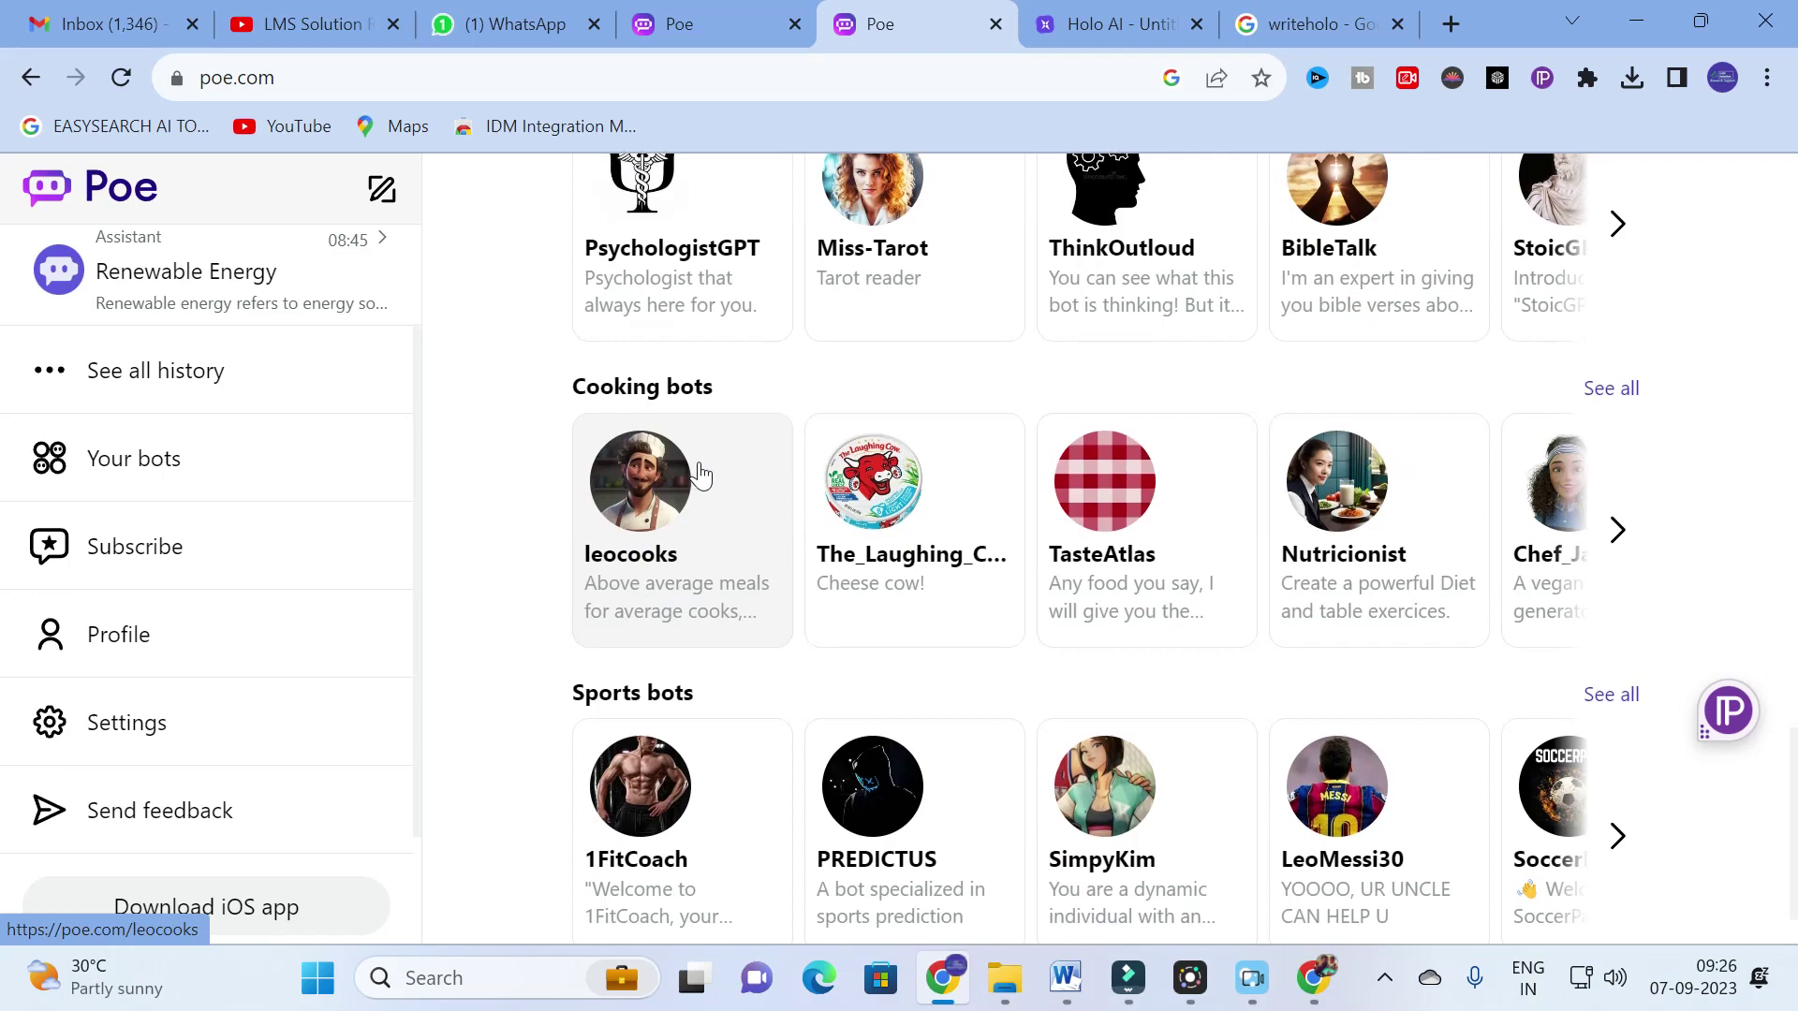
scroll(698, 477, "down", 4)
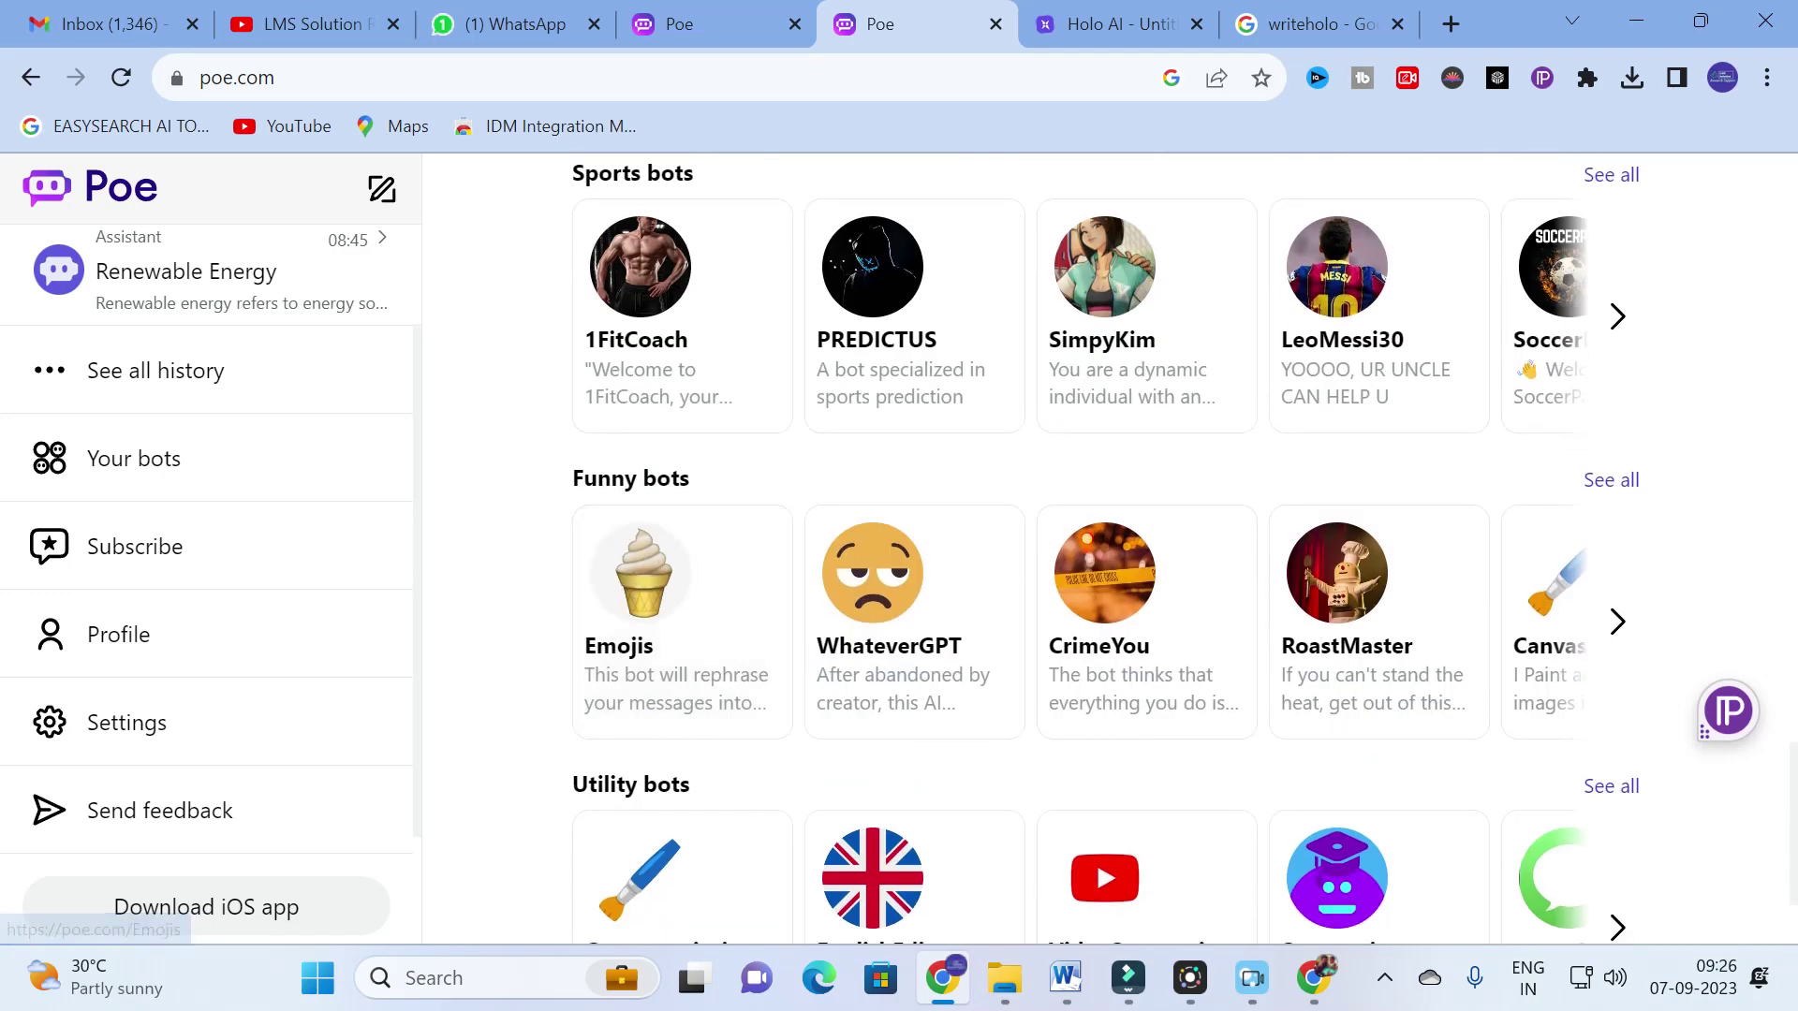
scroll(625, 599, "down", 2)
scroll(625, 572, "down", 3)
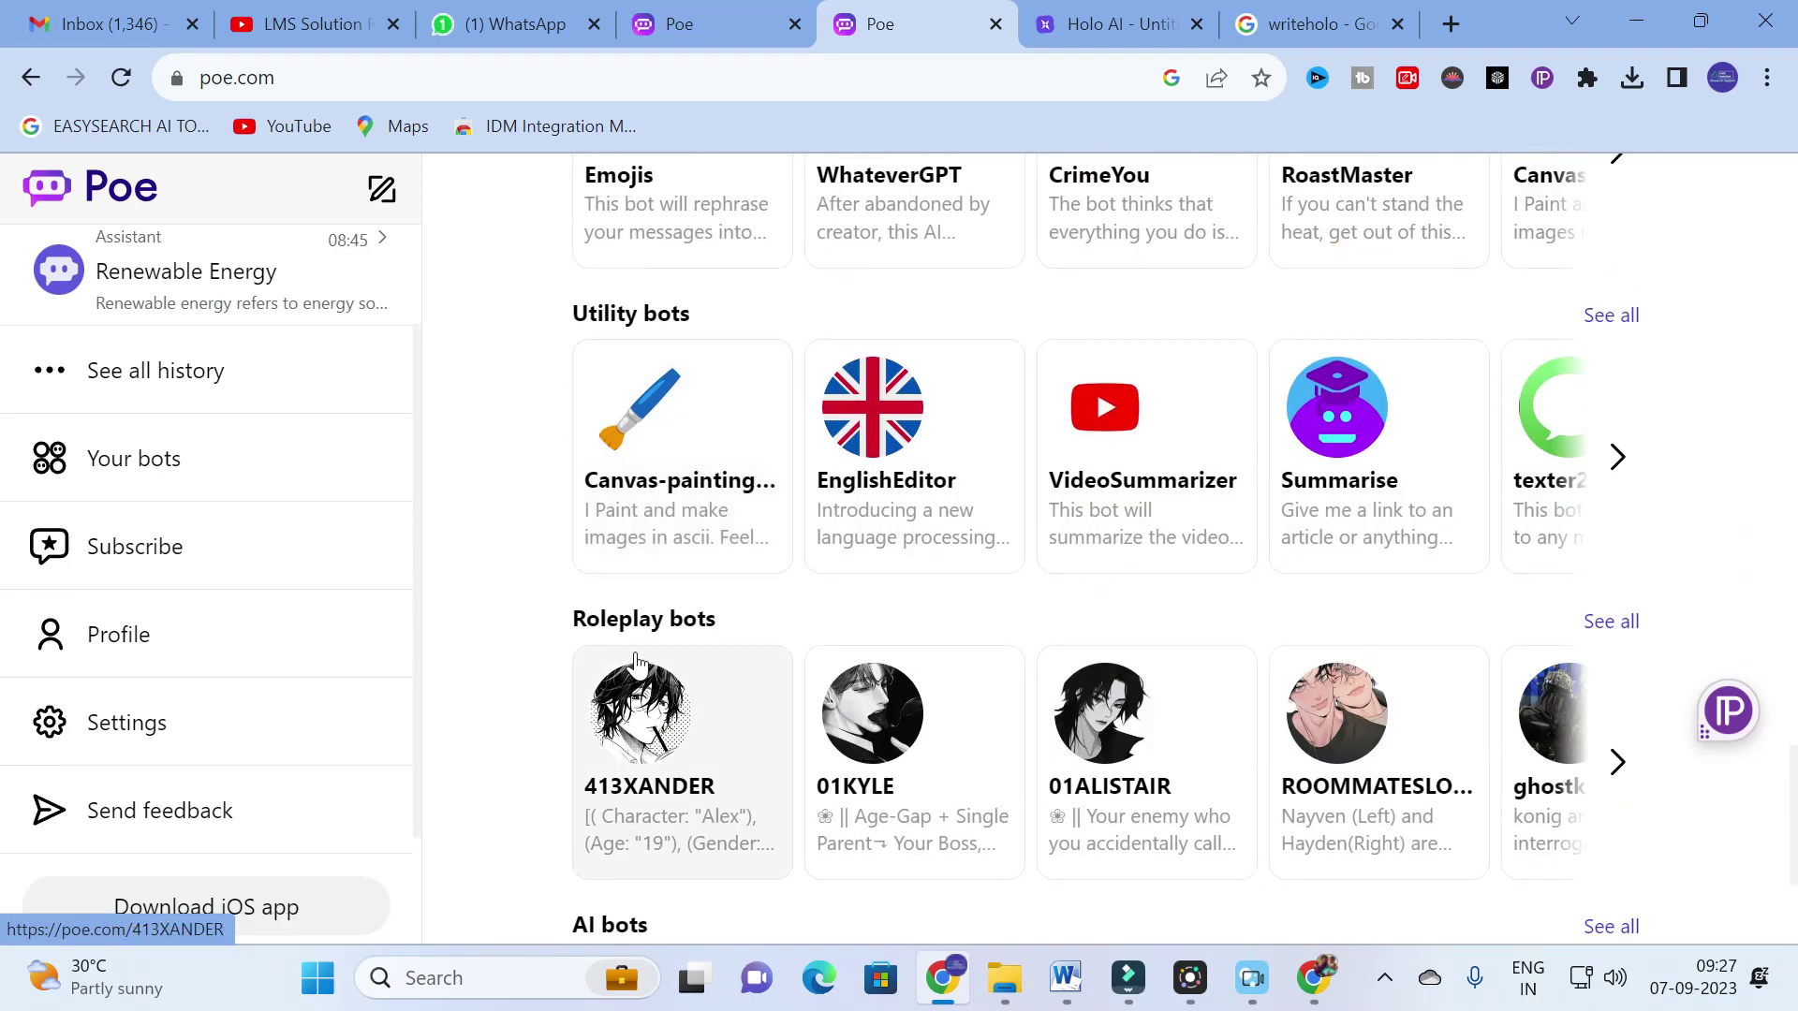
scroll(740, 658, "down", 3)
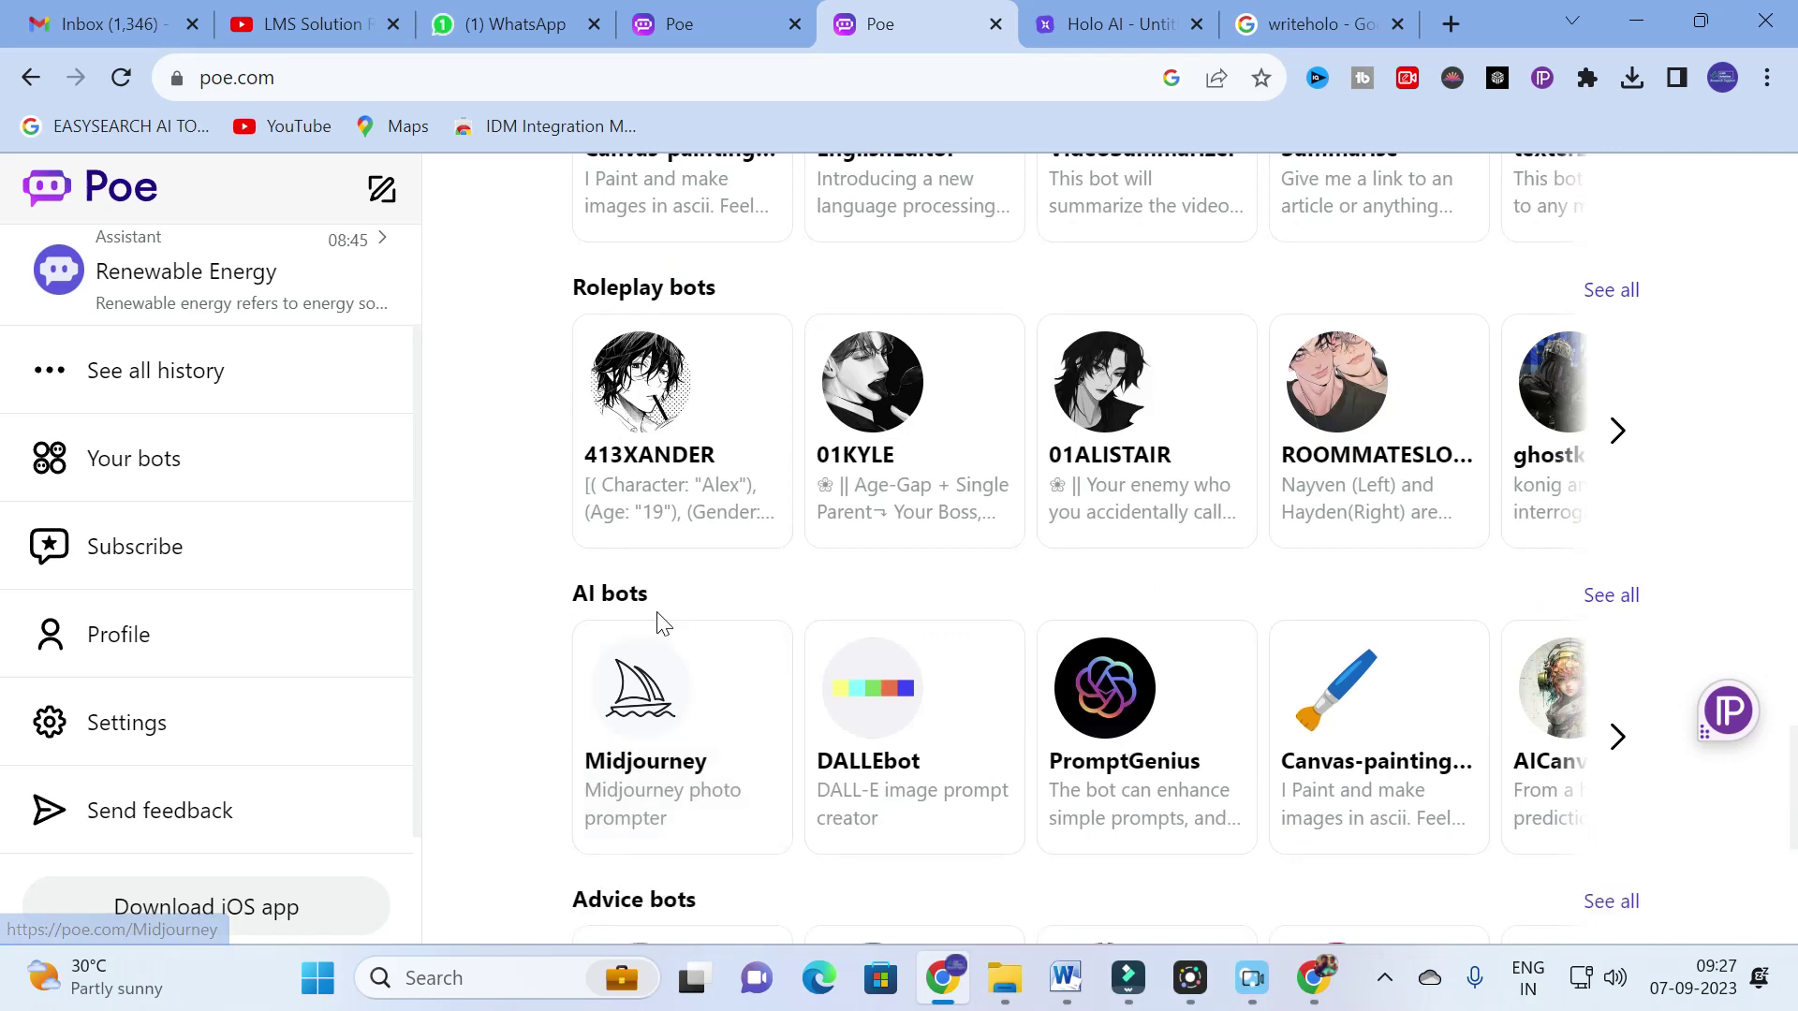
scroll(658, 630, "down", 4)
scroll(658, 468, "down", 2)
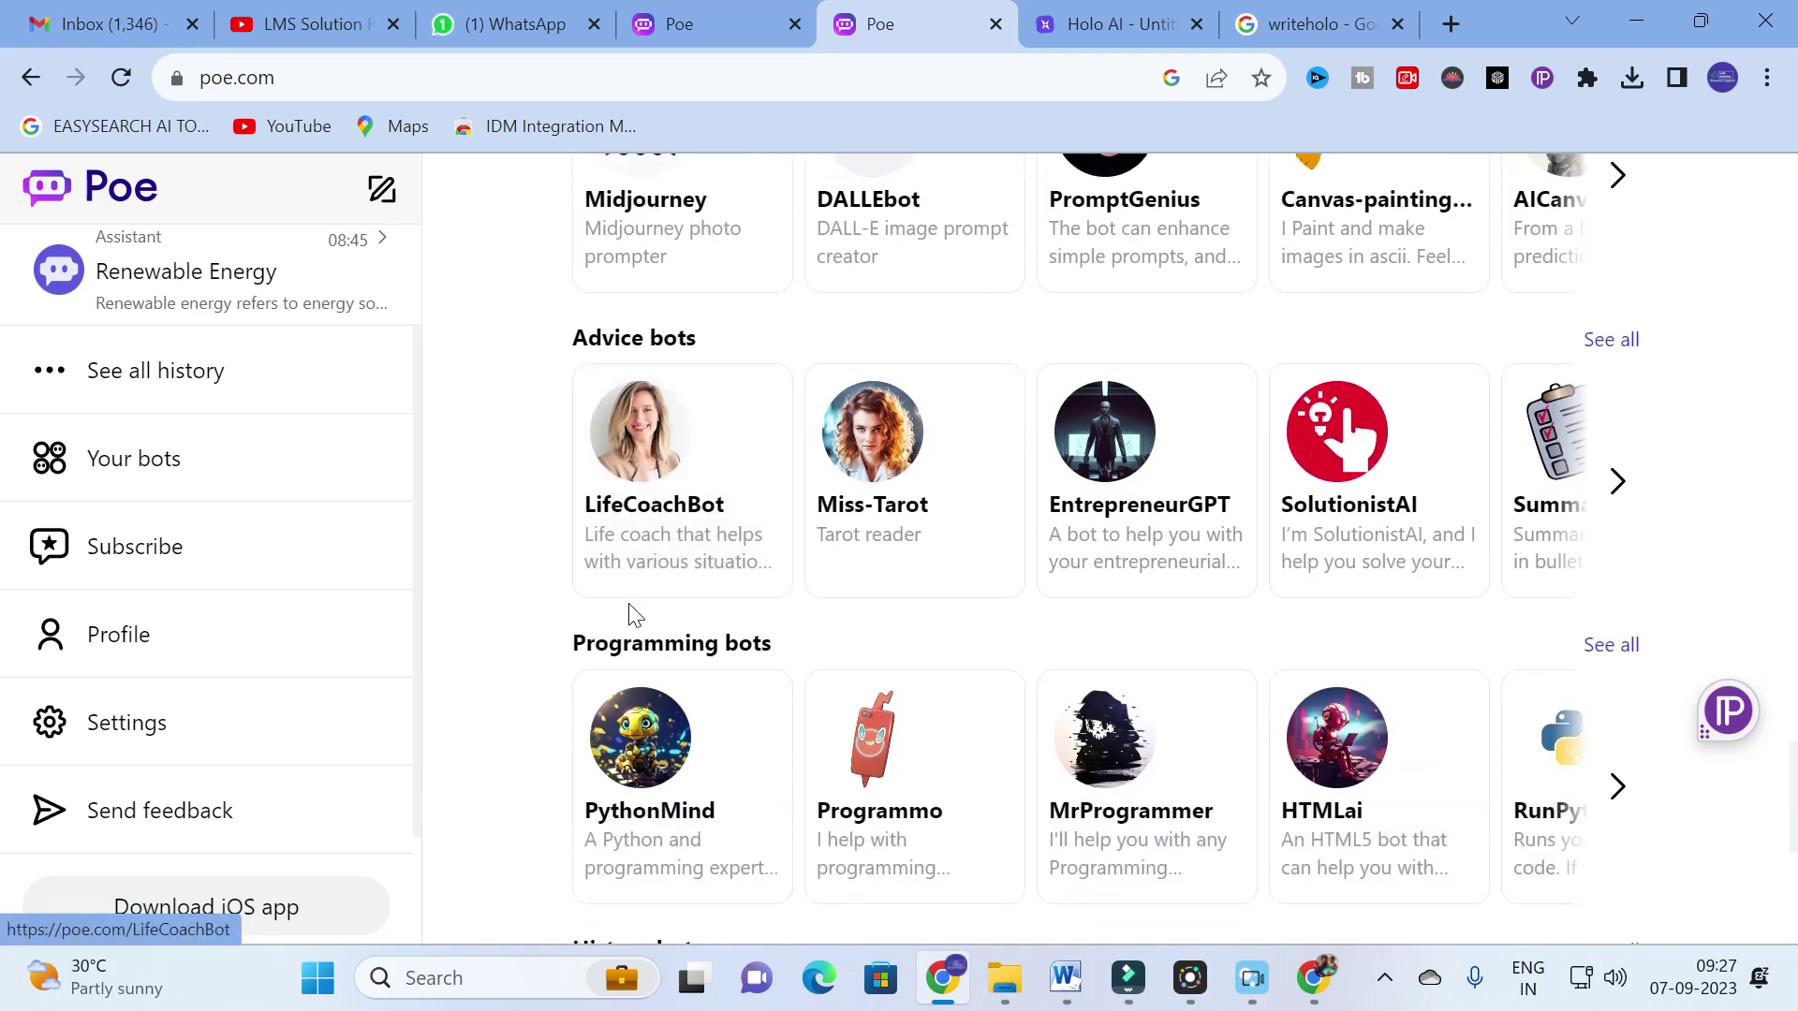
scroll(795, 666, "down", 2)
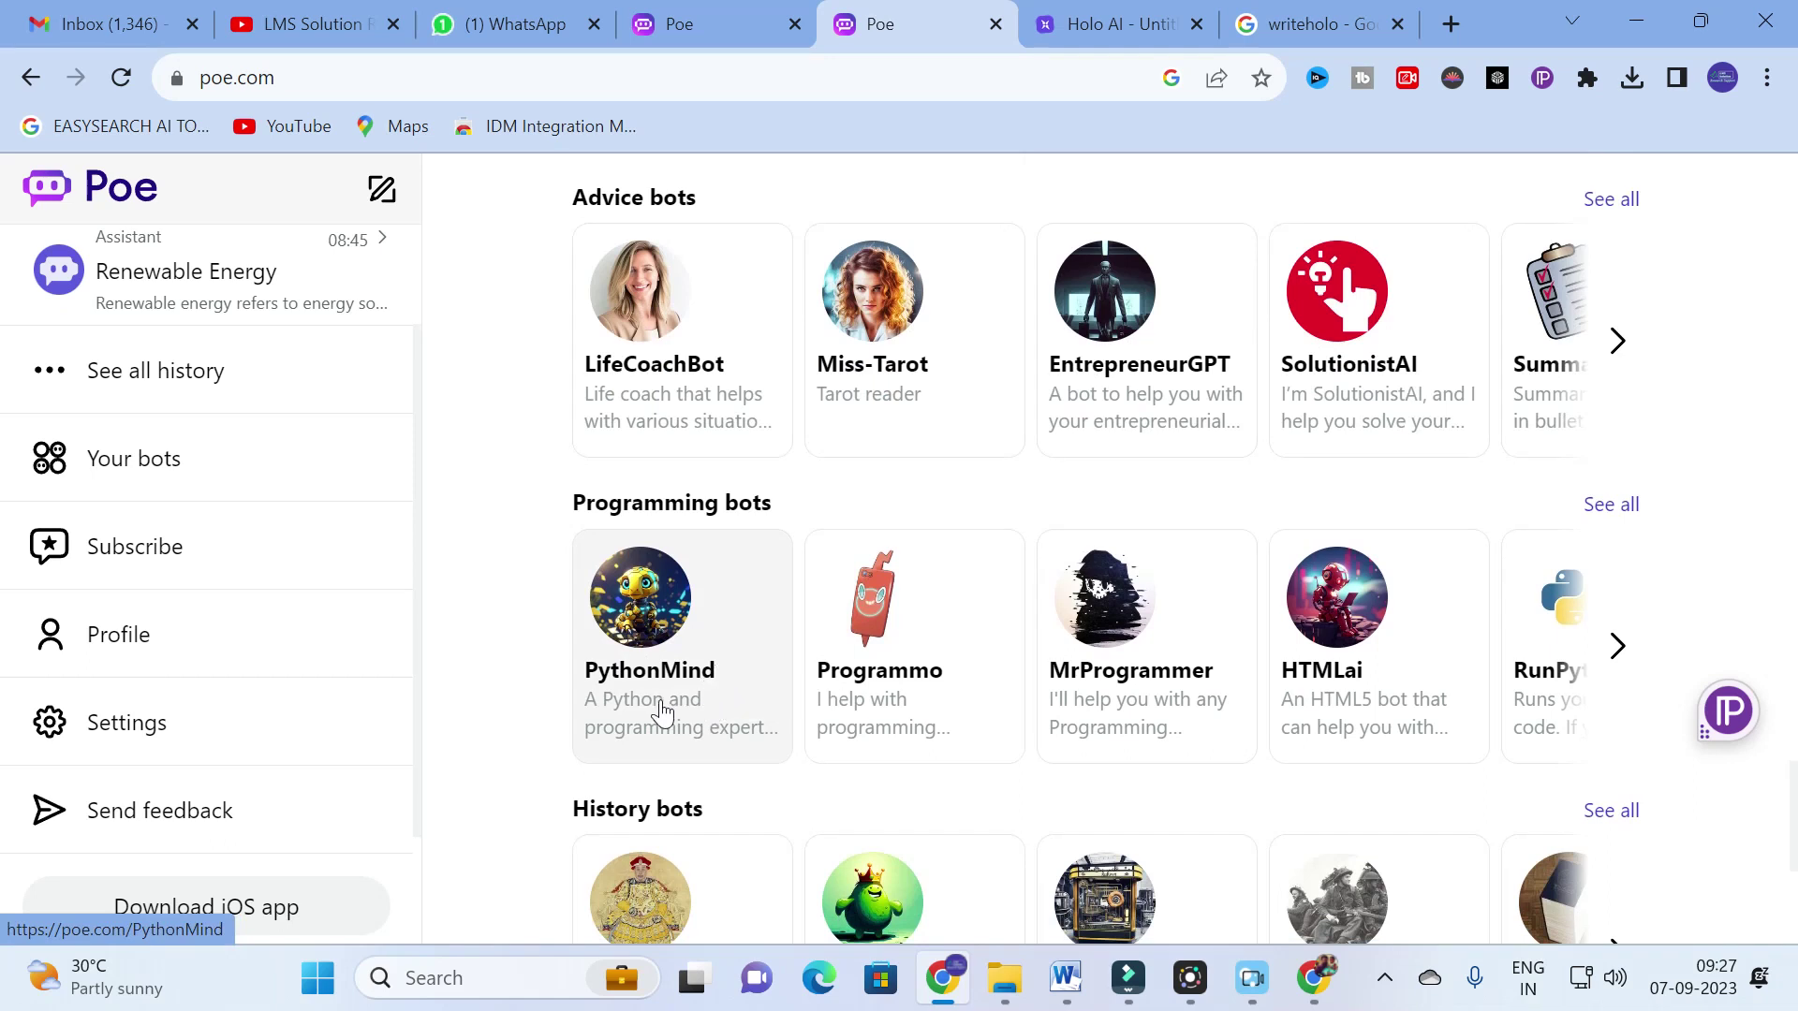
left_click(1617, 644)
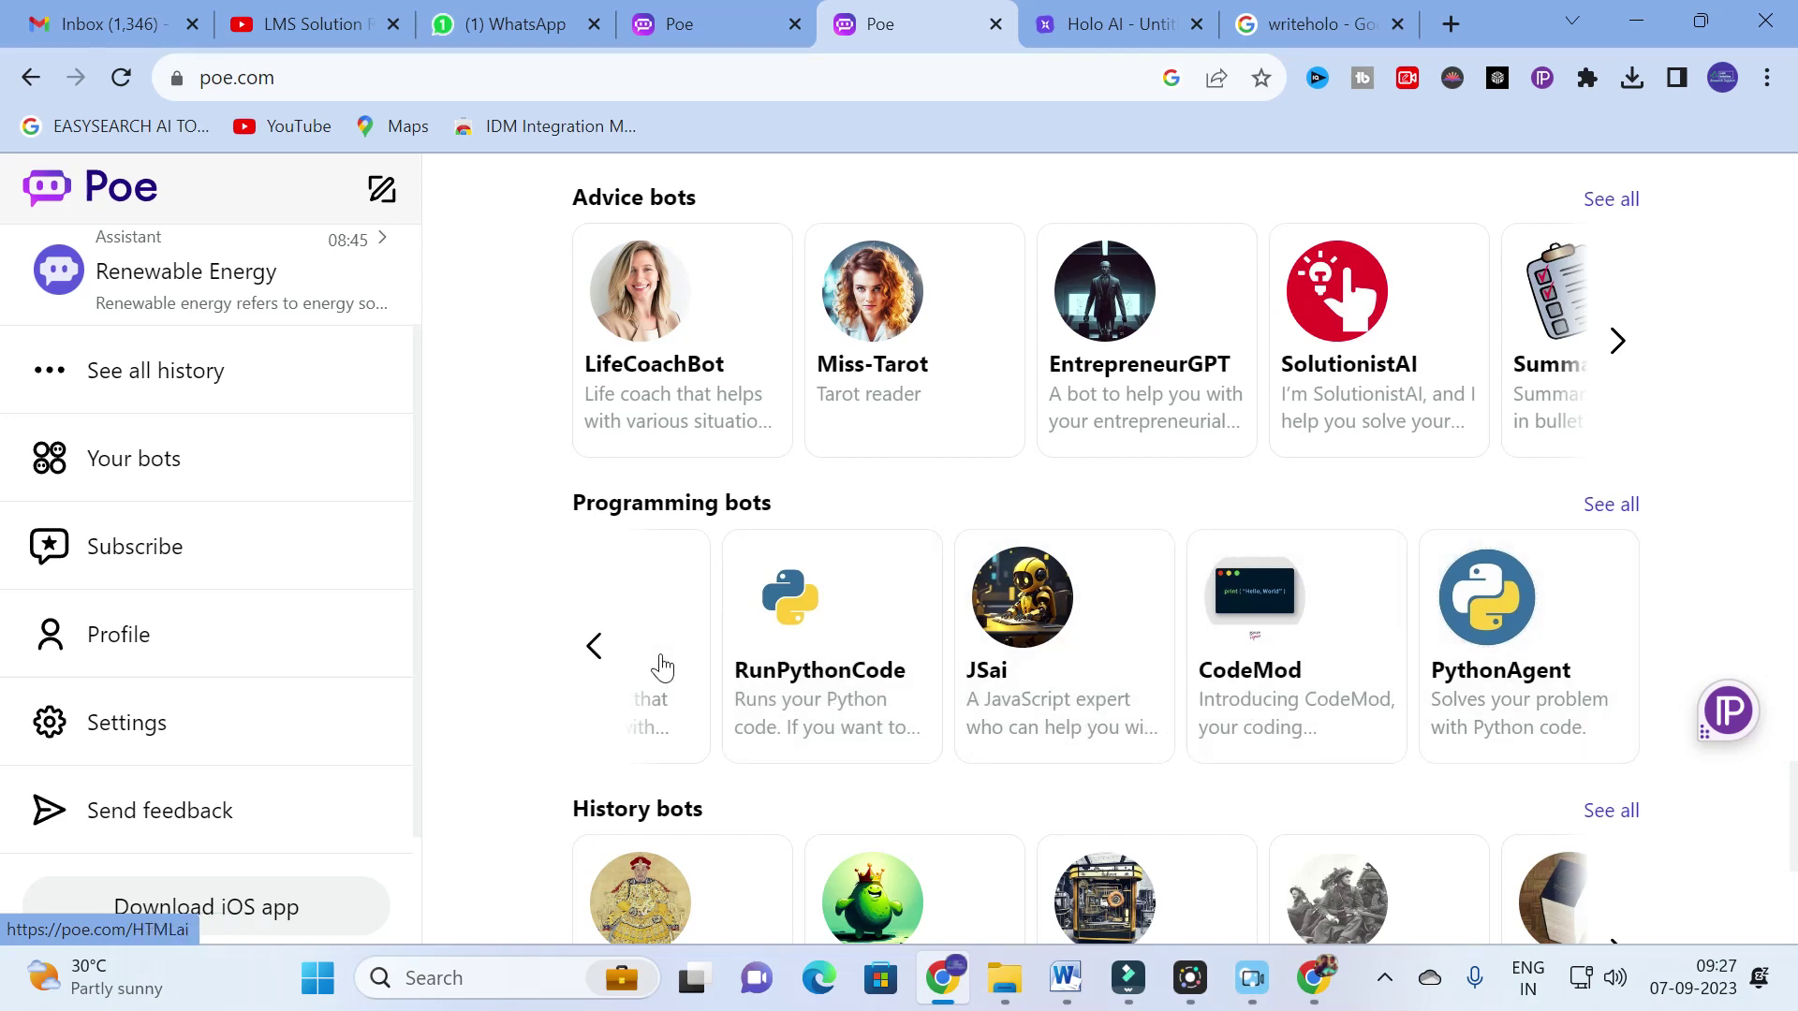
scroll(660, 665, "down", 3)
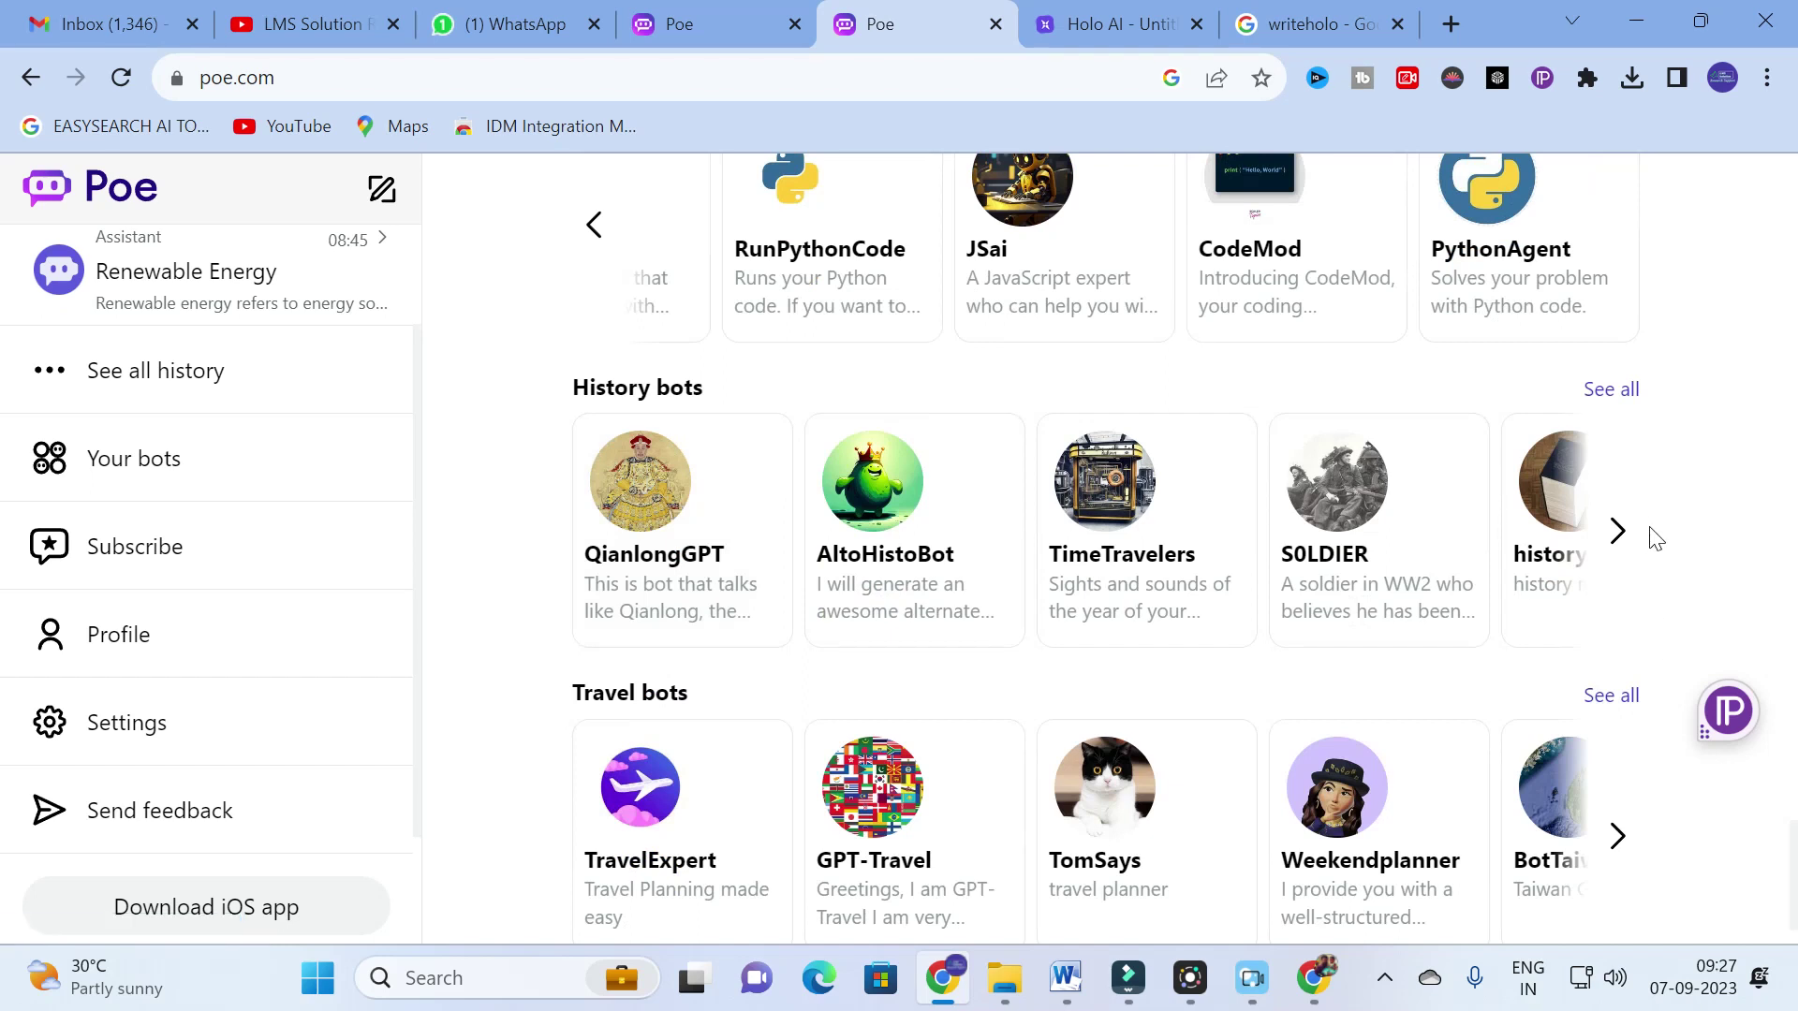
Page through the History, Writing and Learning bot carousels, then return to the new-chat box.
left_click(1618, 530)
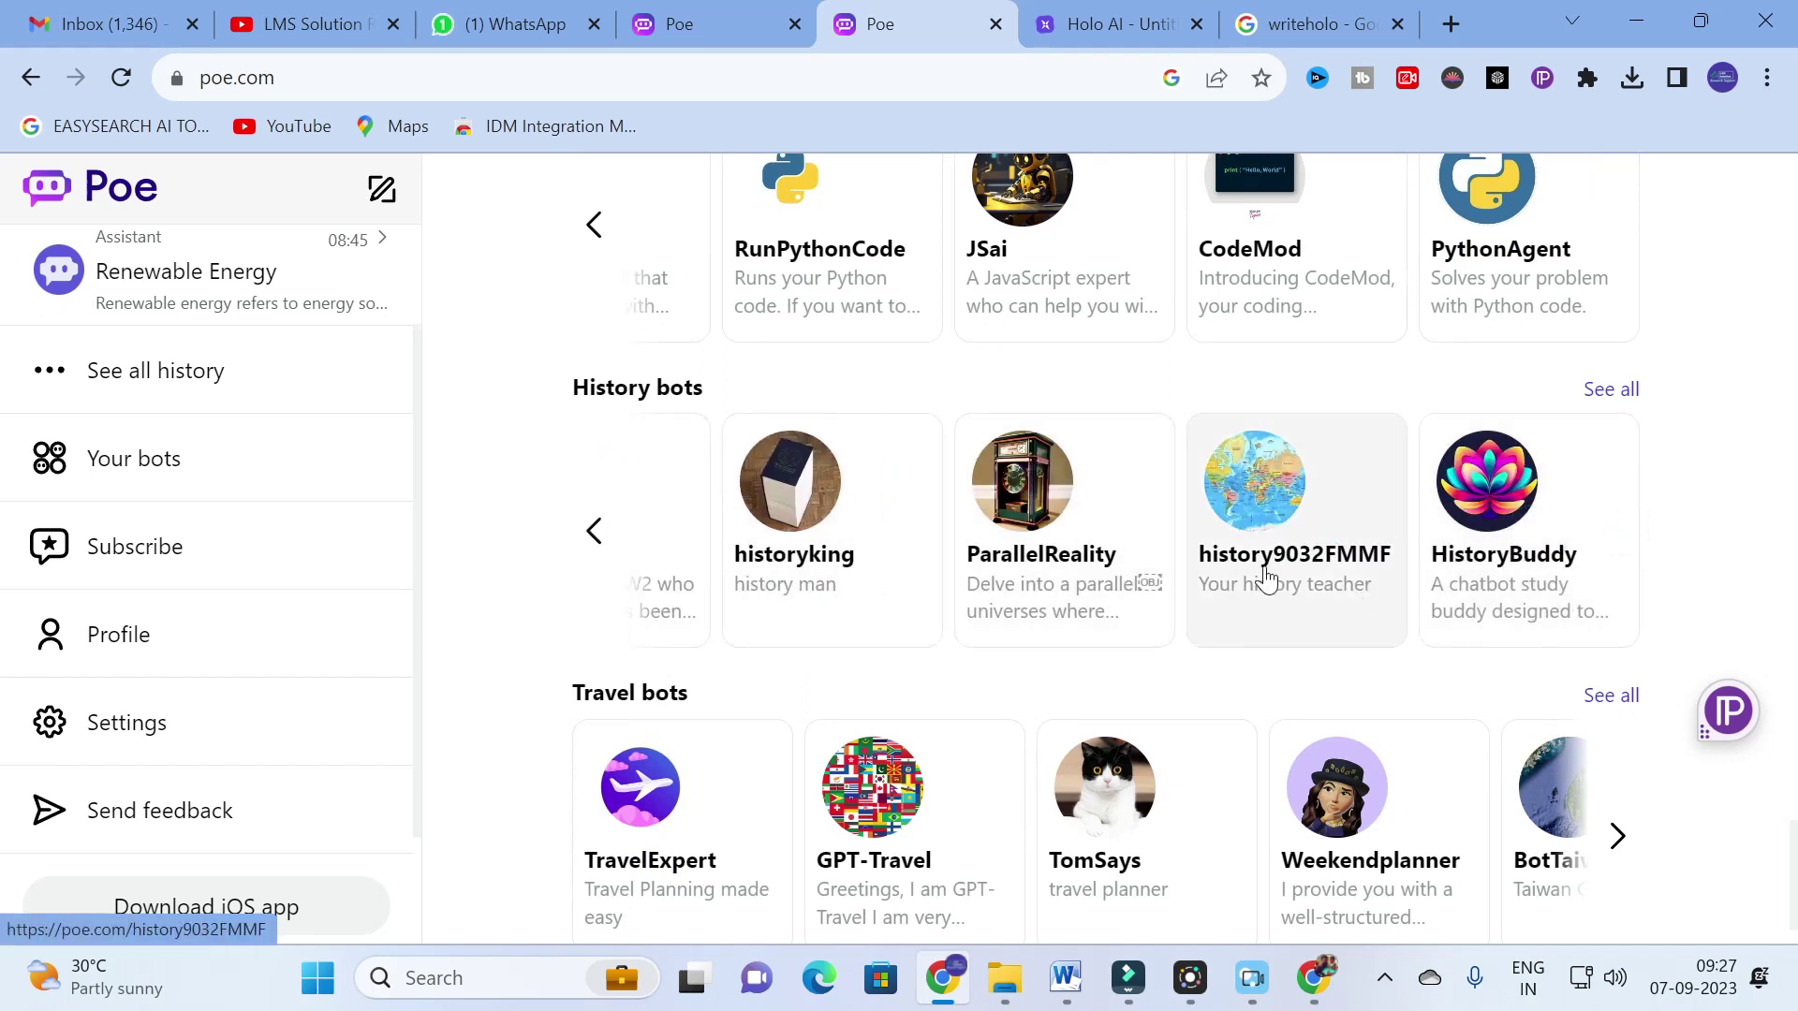
scroll(371, 611, "down", 2)
scroll(690, 675, "down", 2)
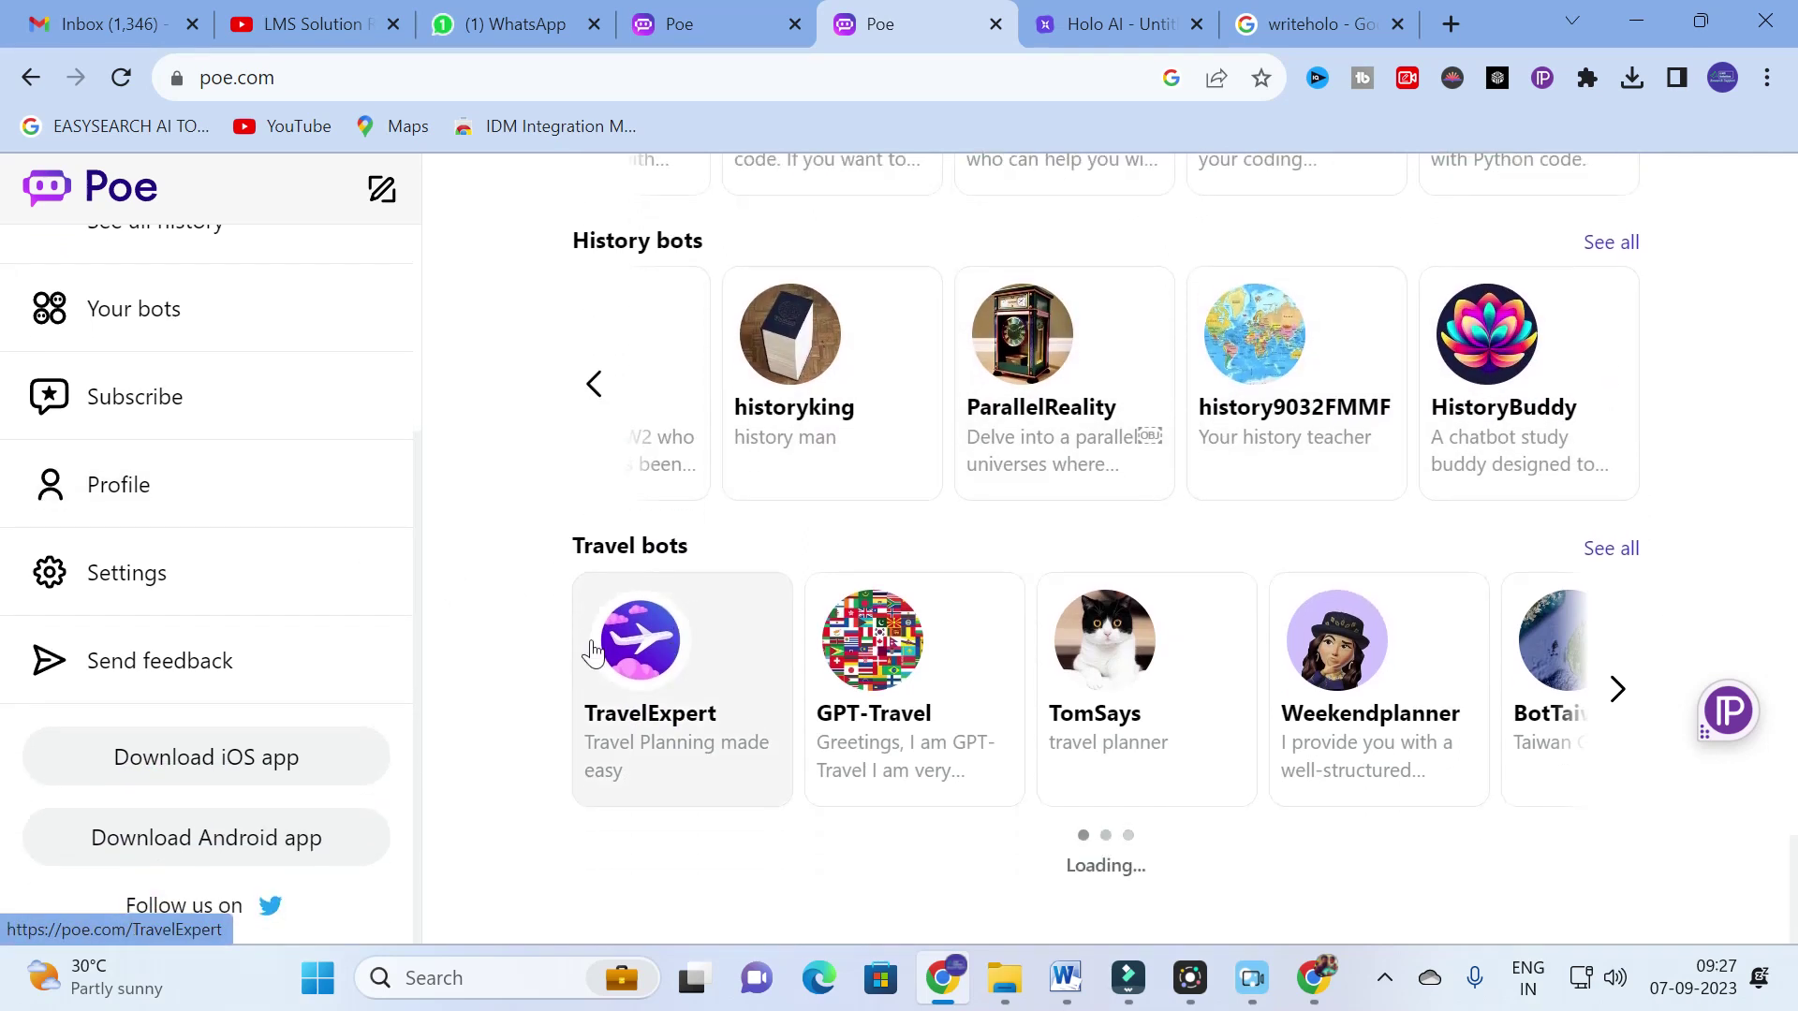
scroll(802, 661, "down", 3)
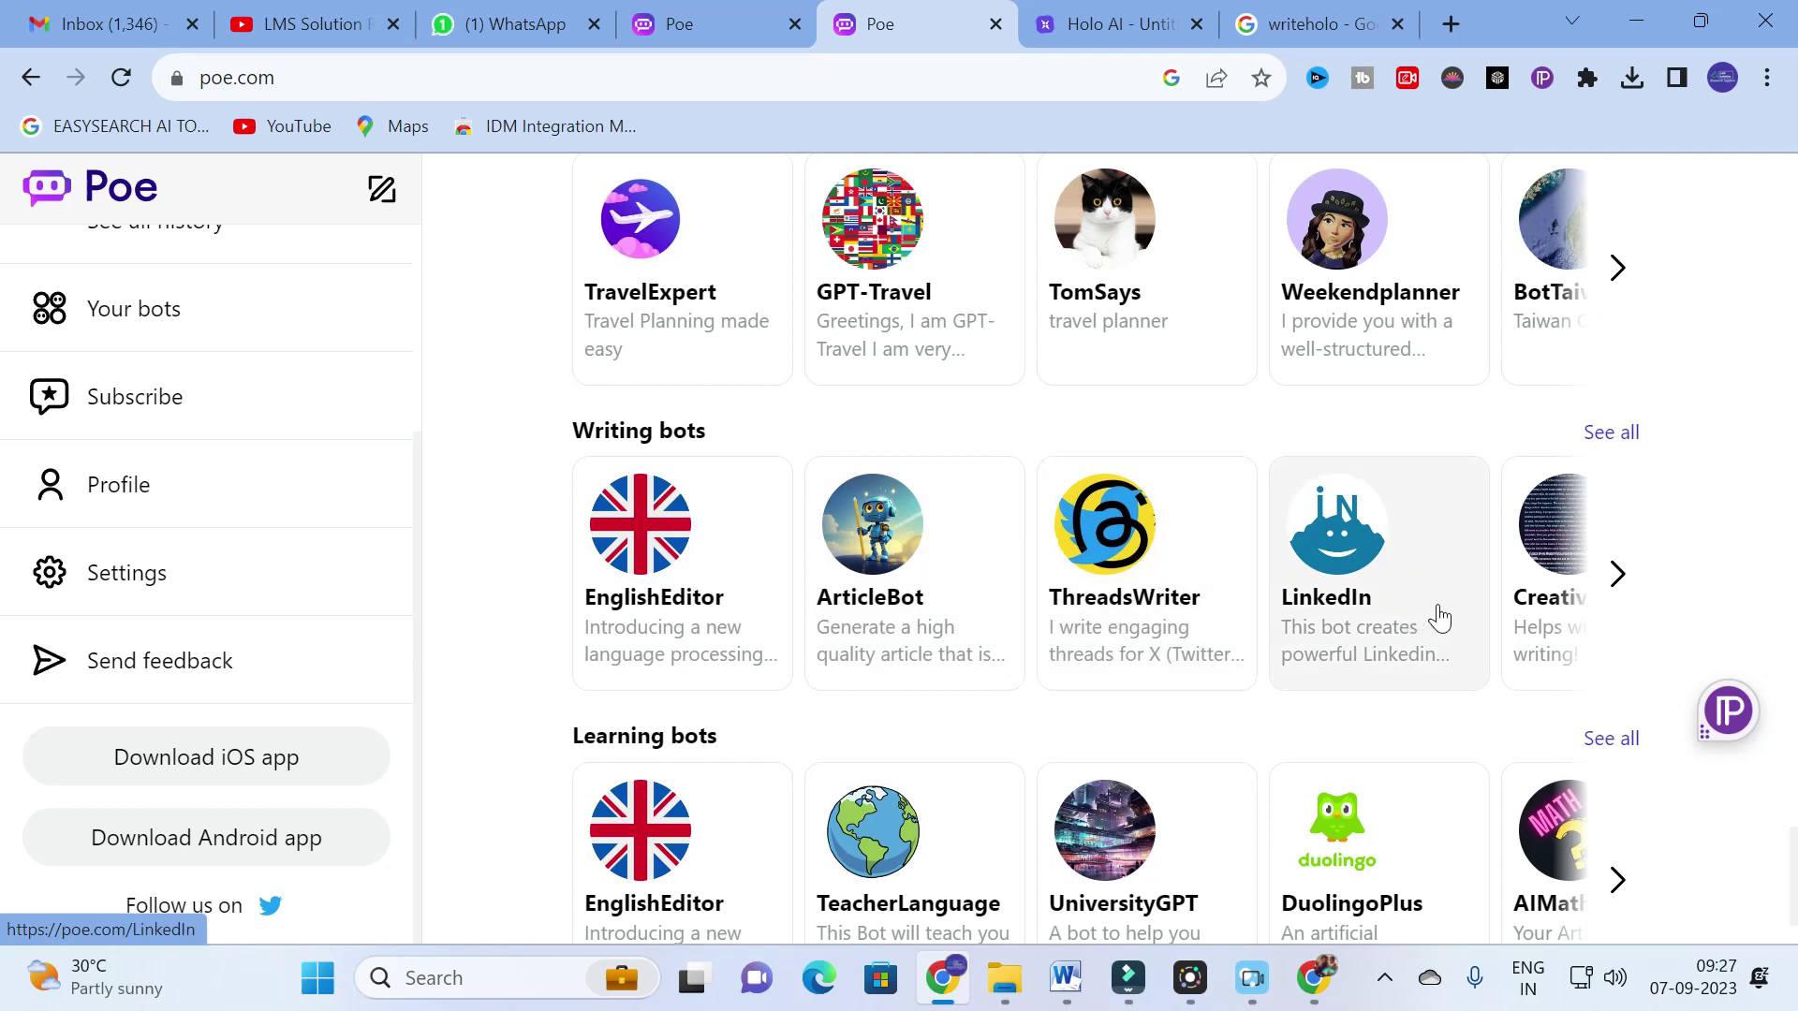
left_click(1617, 574)
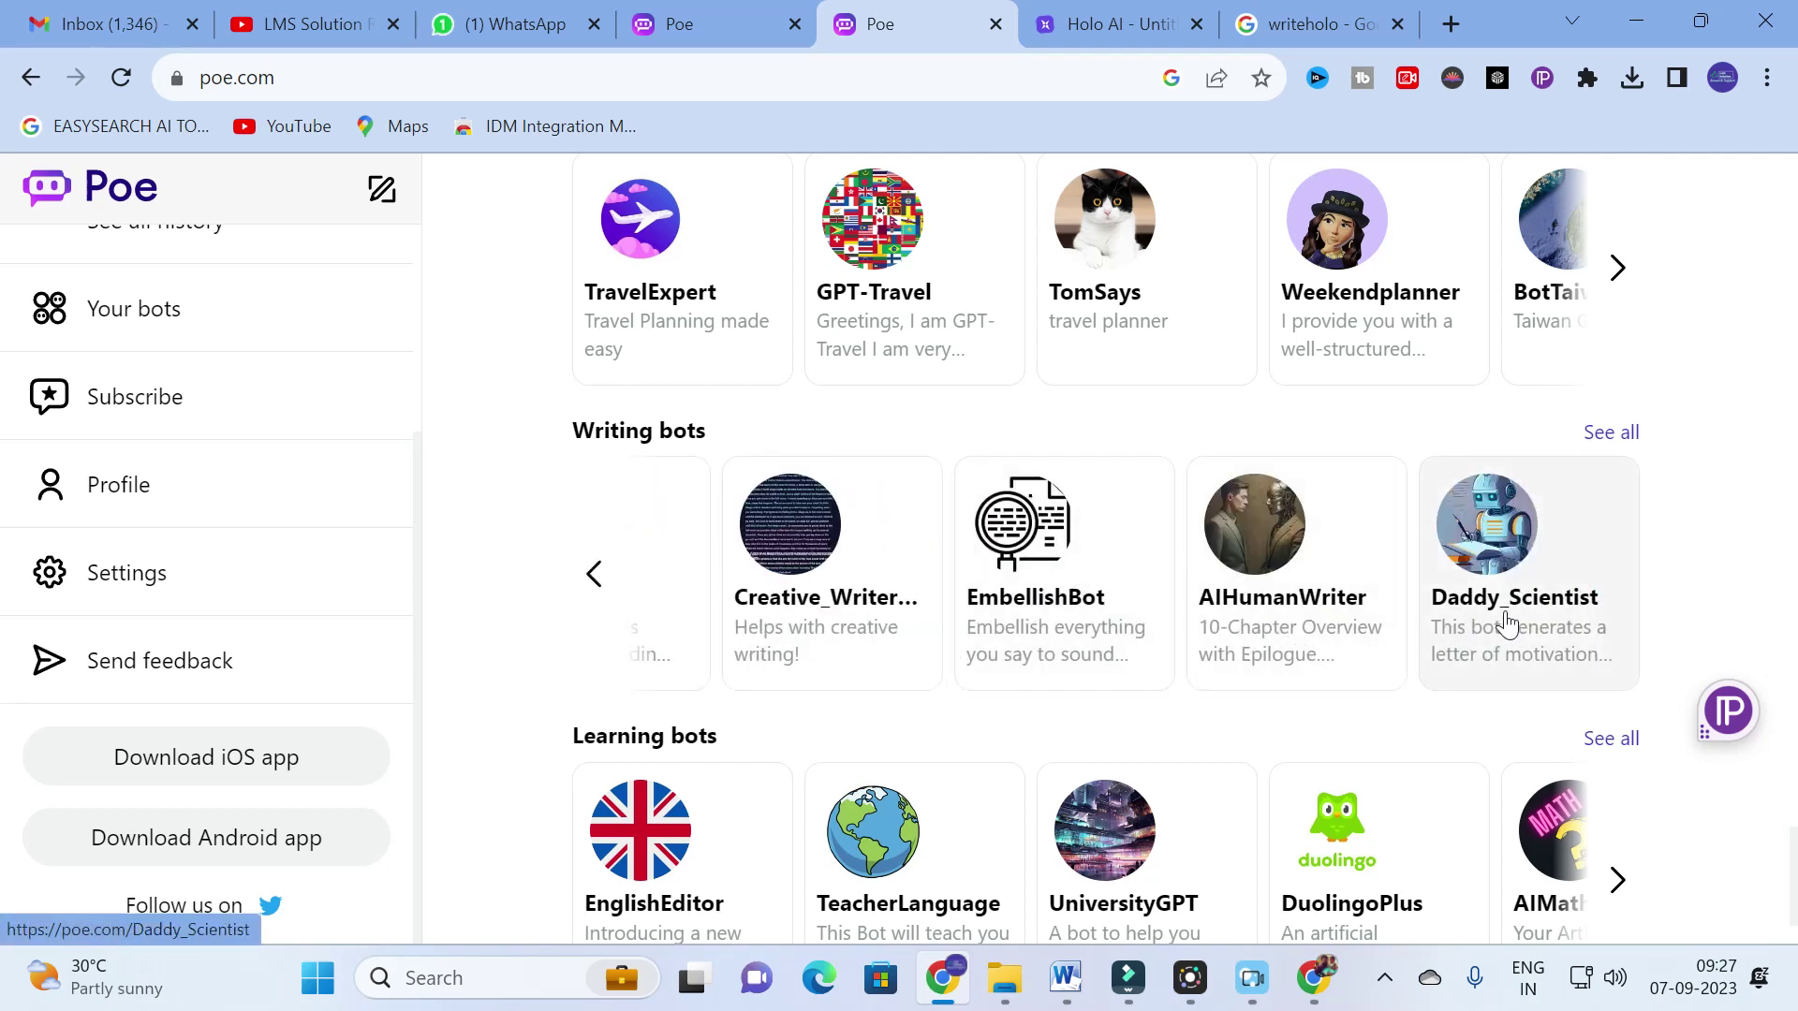
scroll(827, 630, "down", 2)
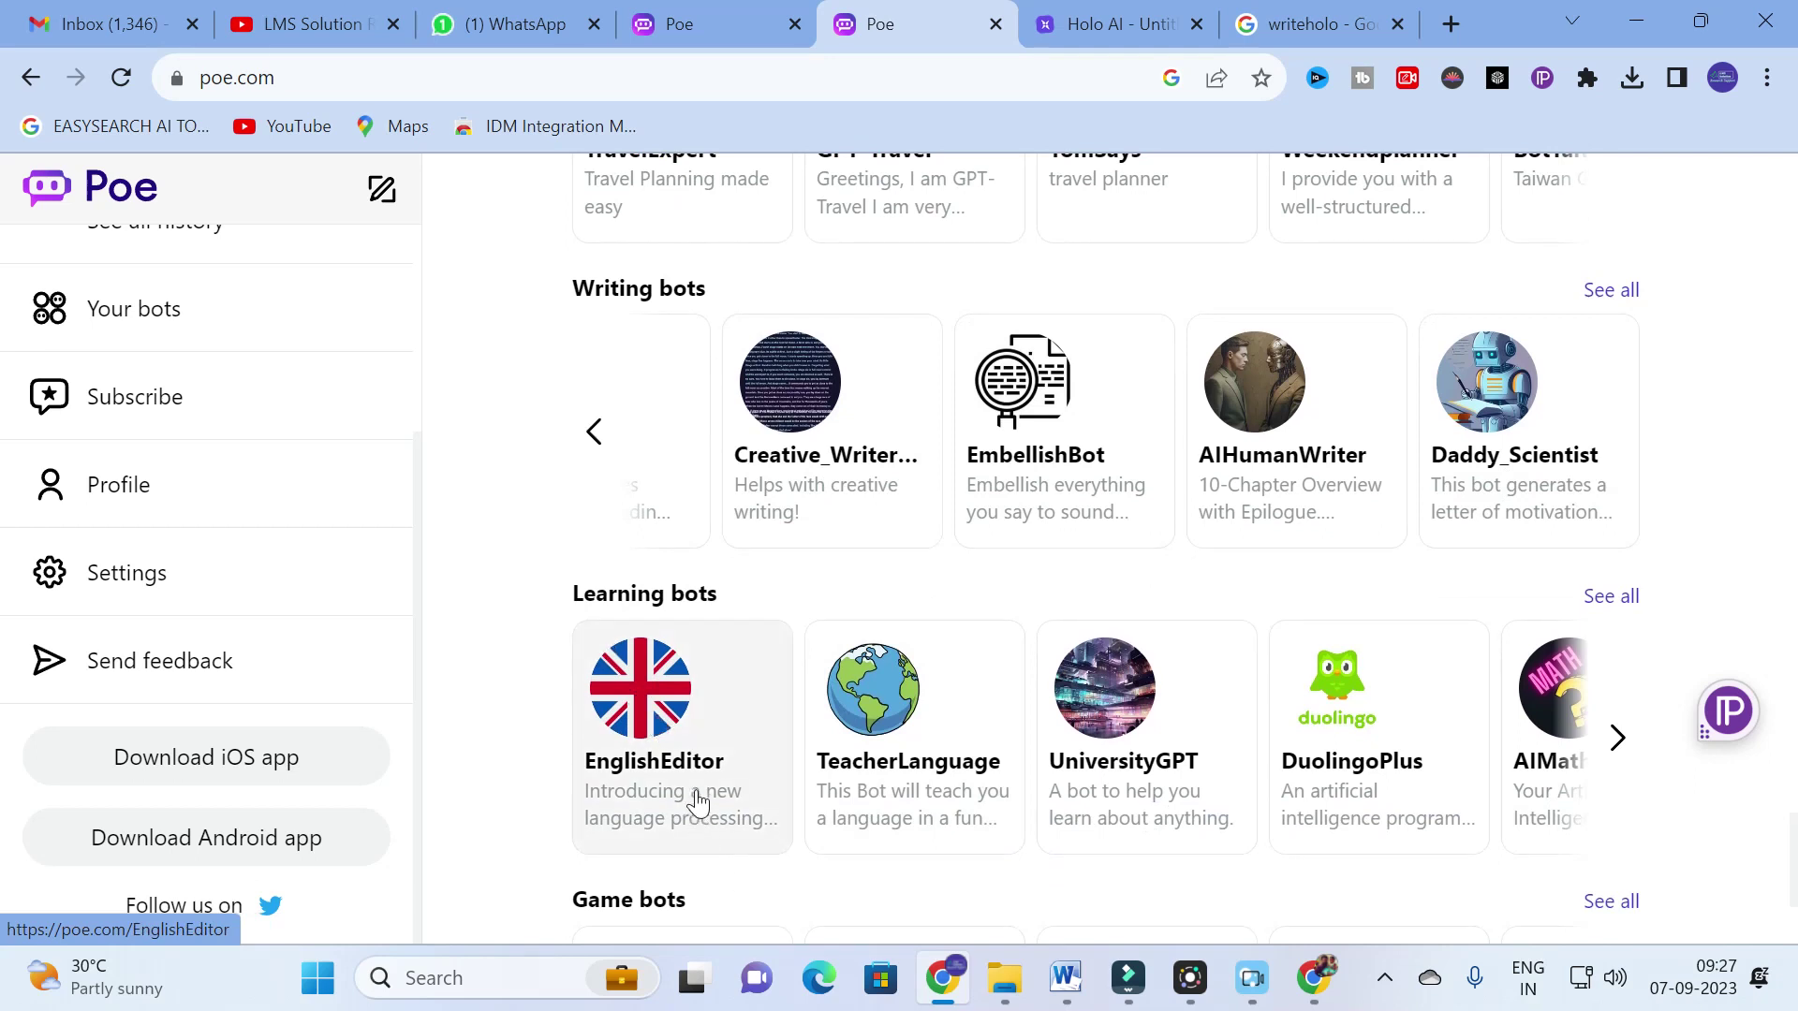
left_click(1607, 740)
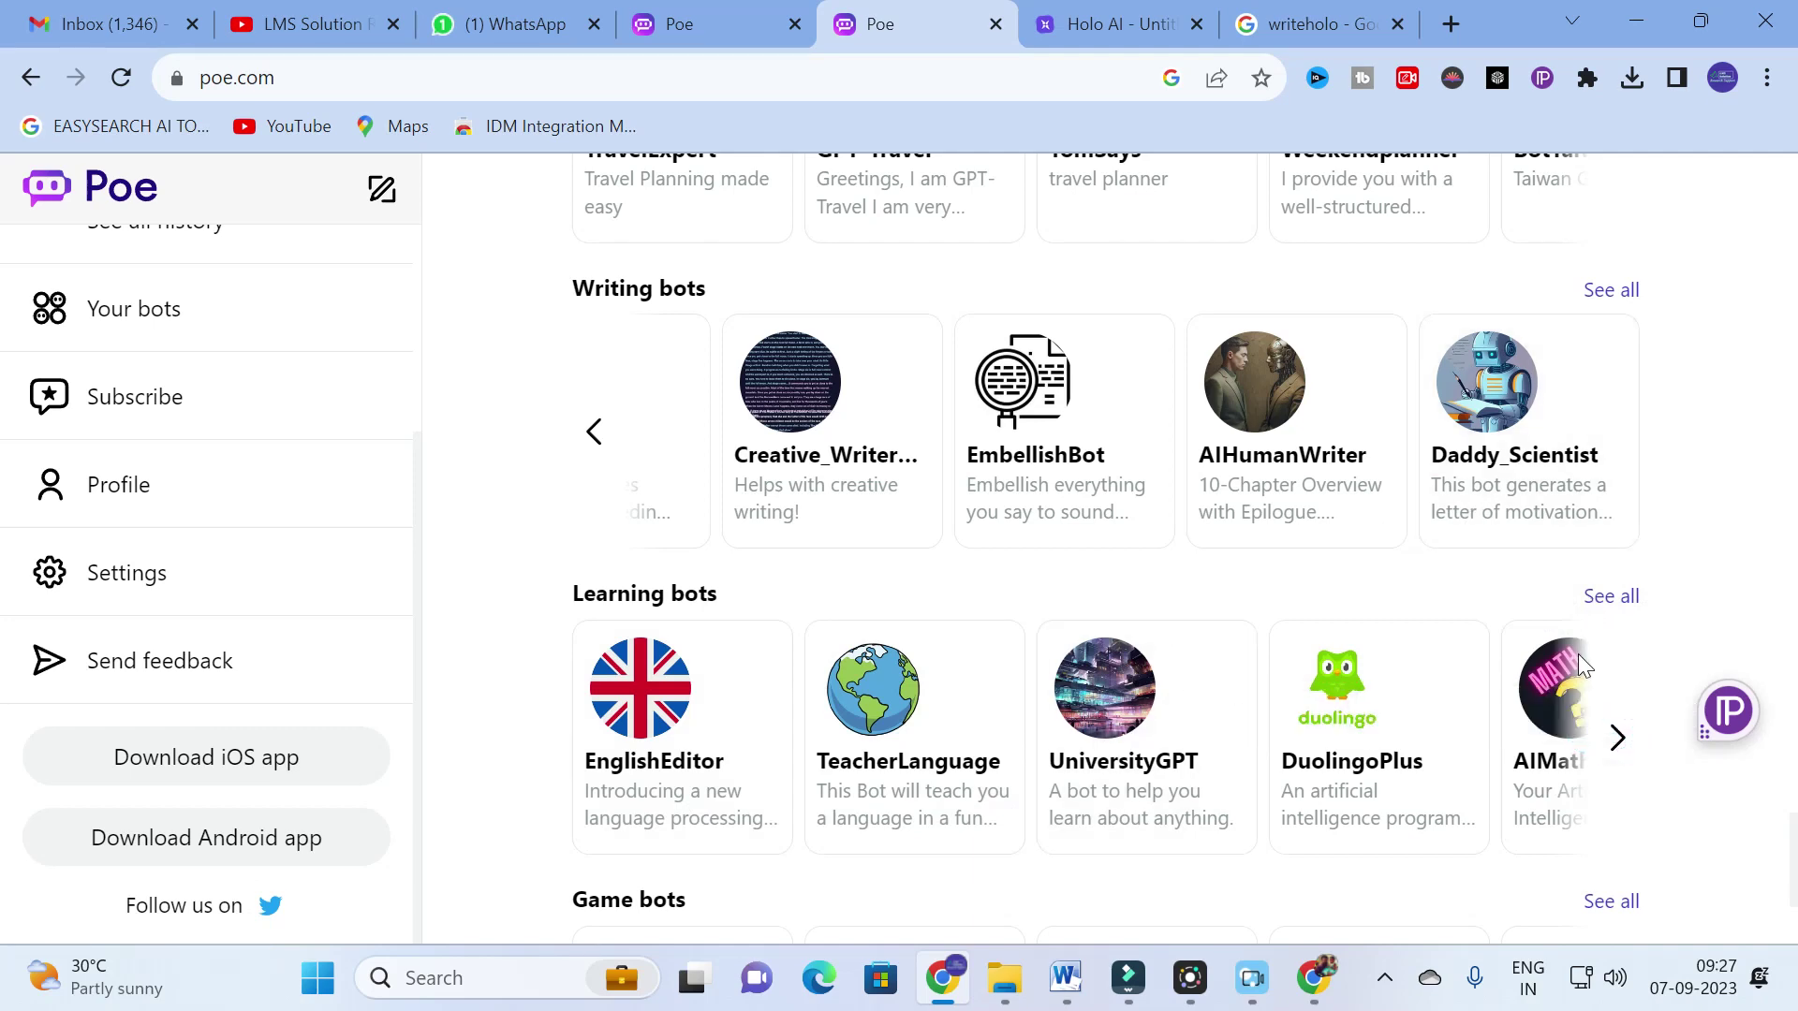
scroll(1583, 655, "down", 3)
left_click(1620, 428)
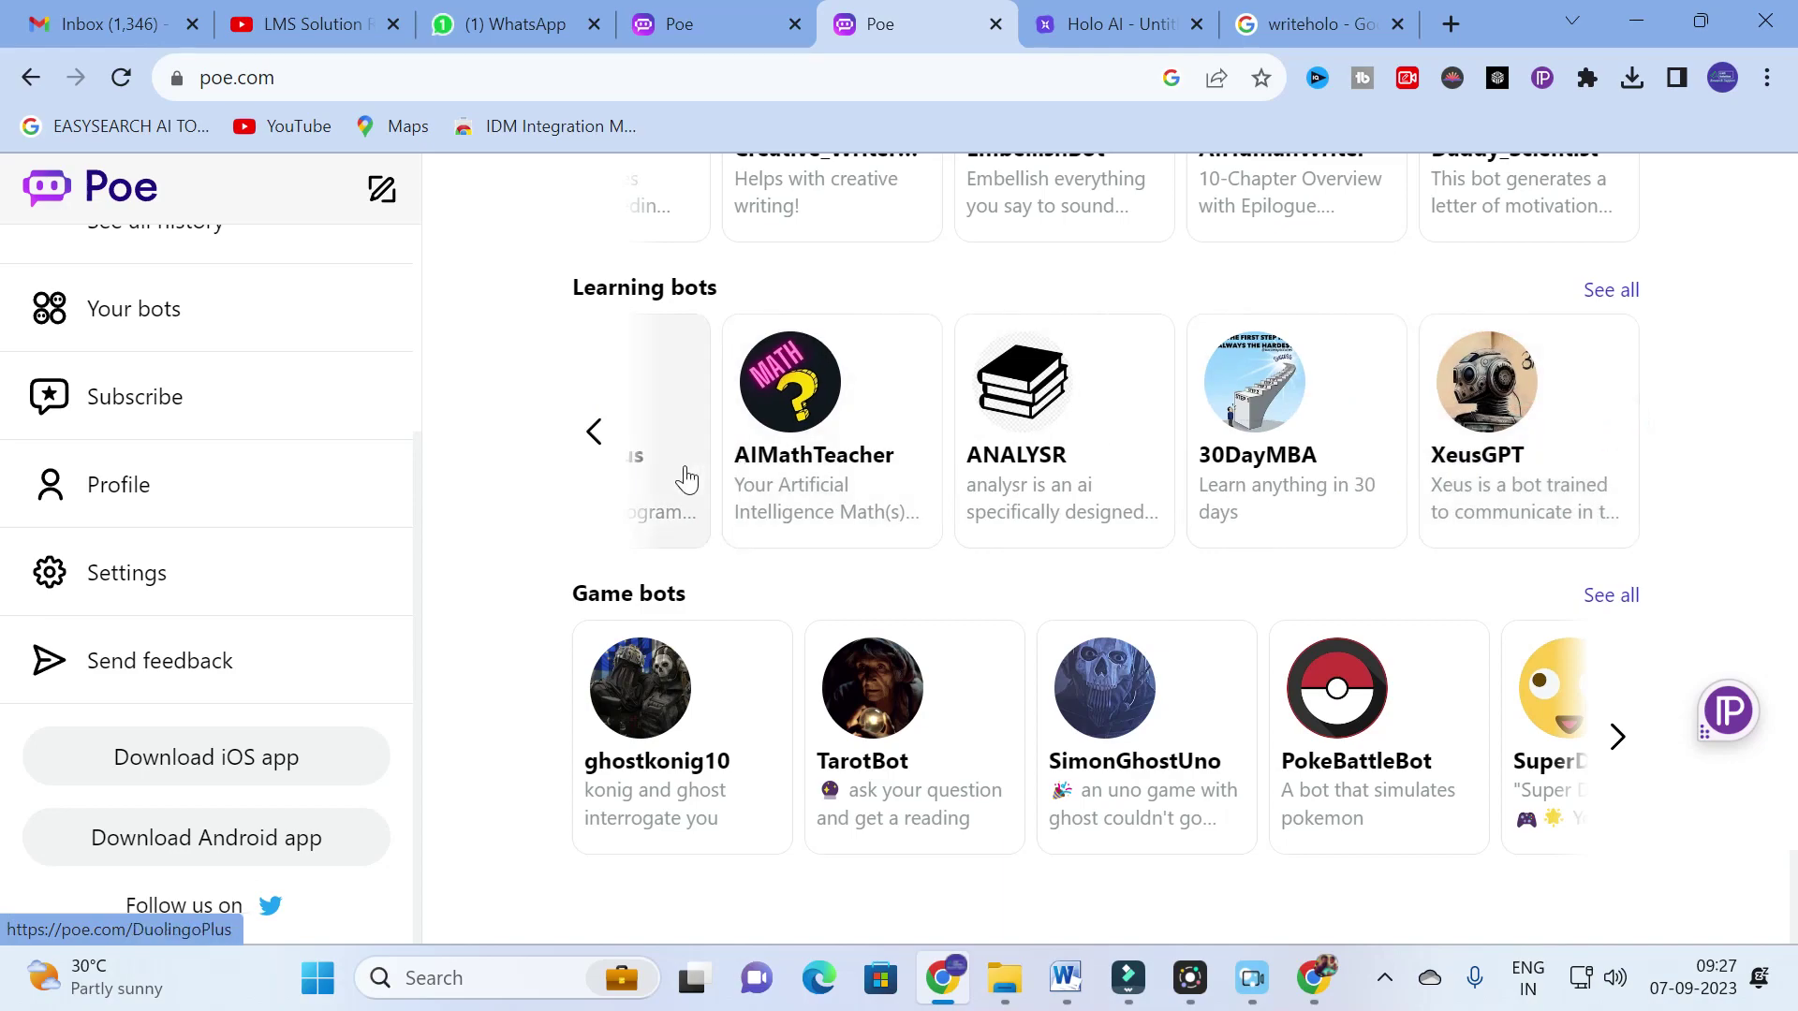
scroll(661, 538, "up", 20)
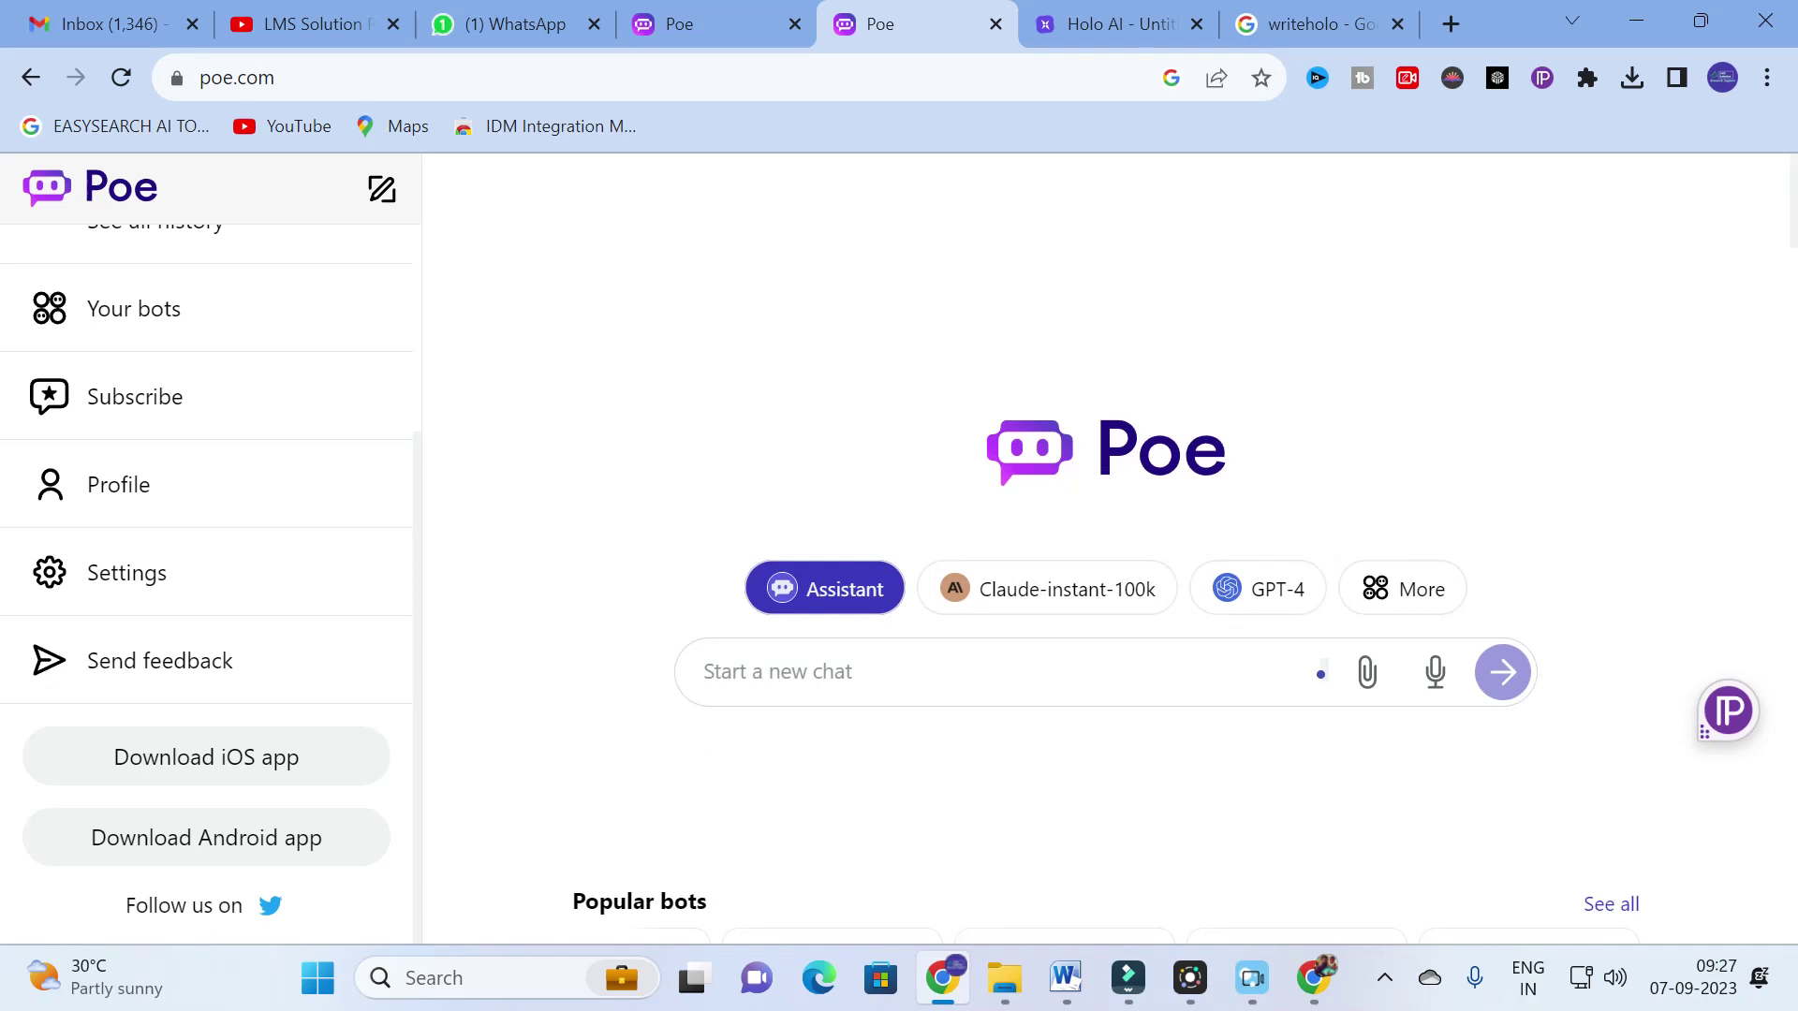
left_click(705, 671)
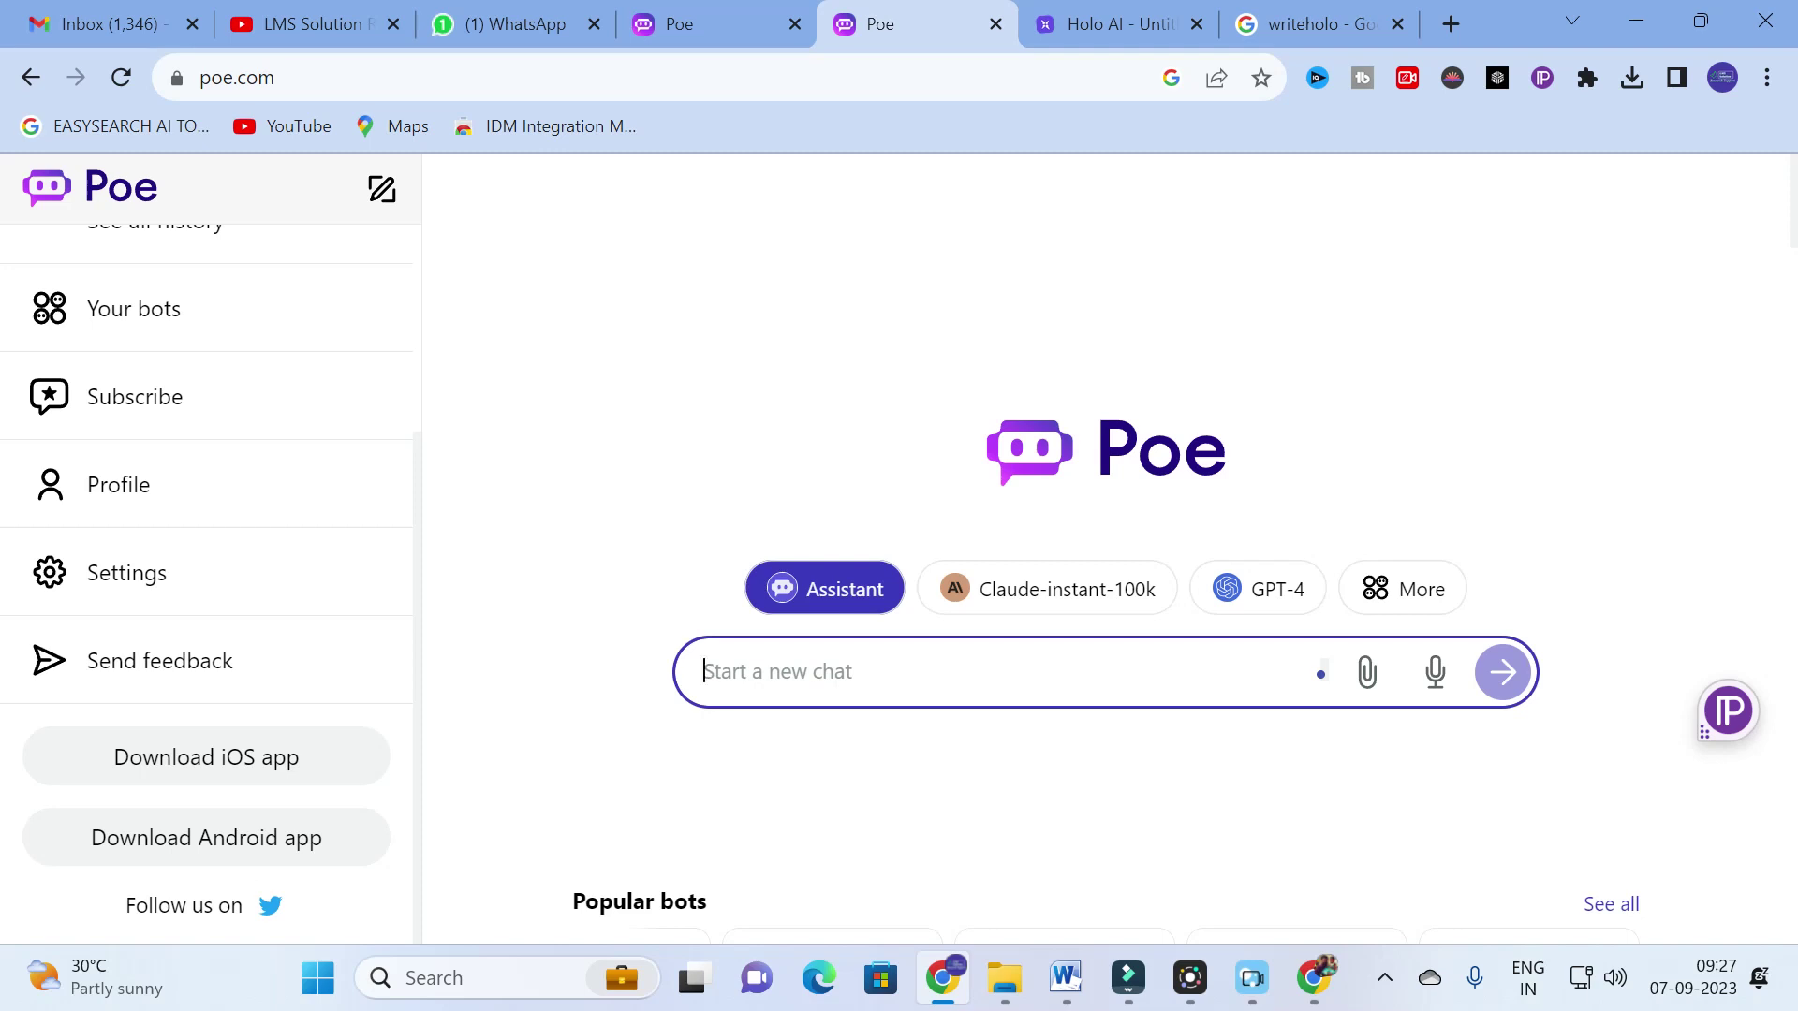
Ask the Assistant 'explain about renewable energy' in a new chat.
type("explai")
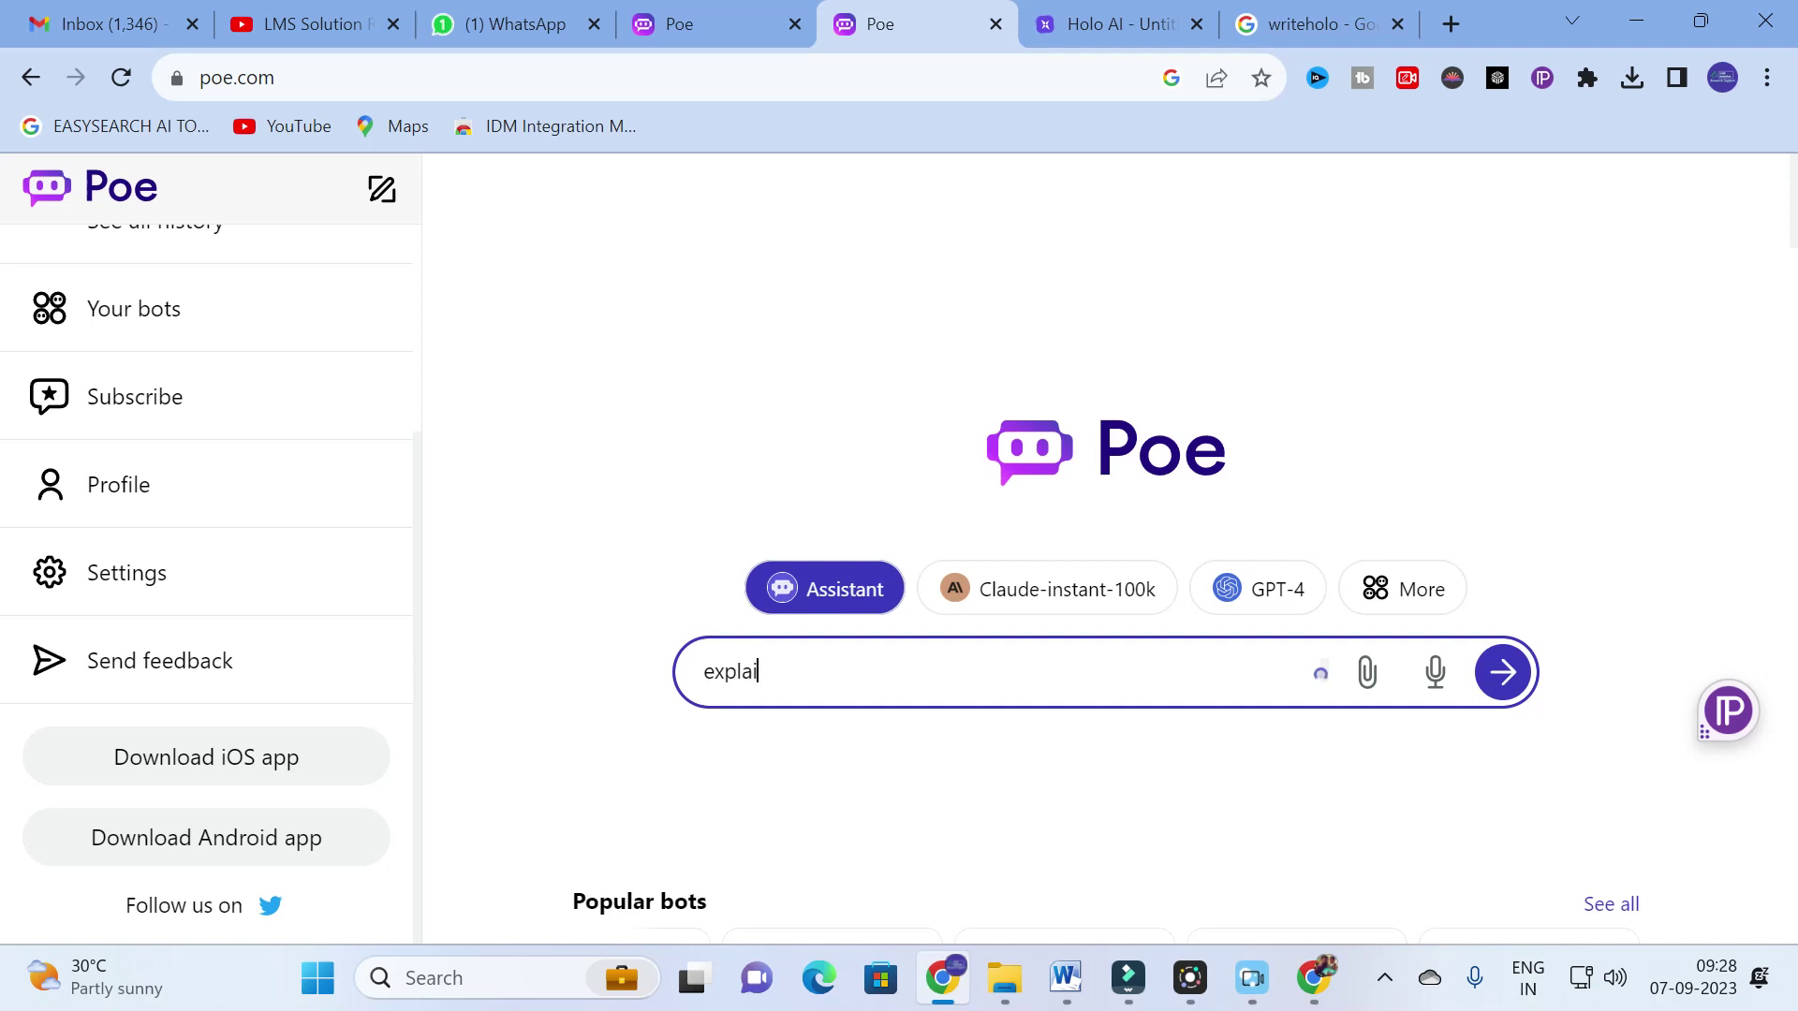
type("n about renewable energy")
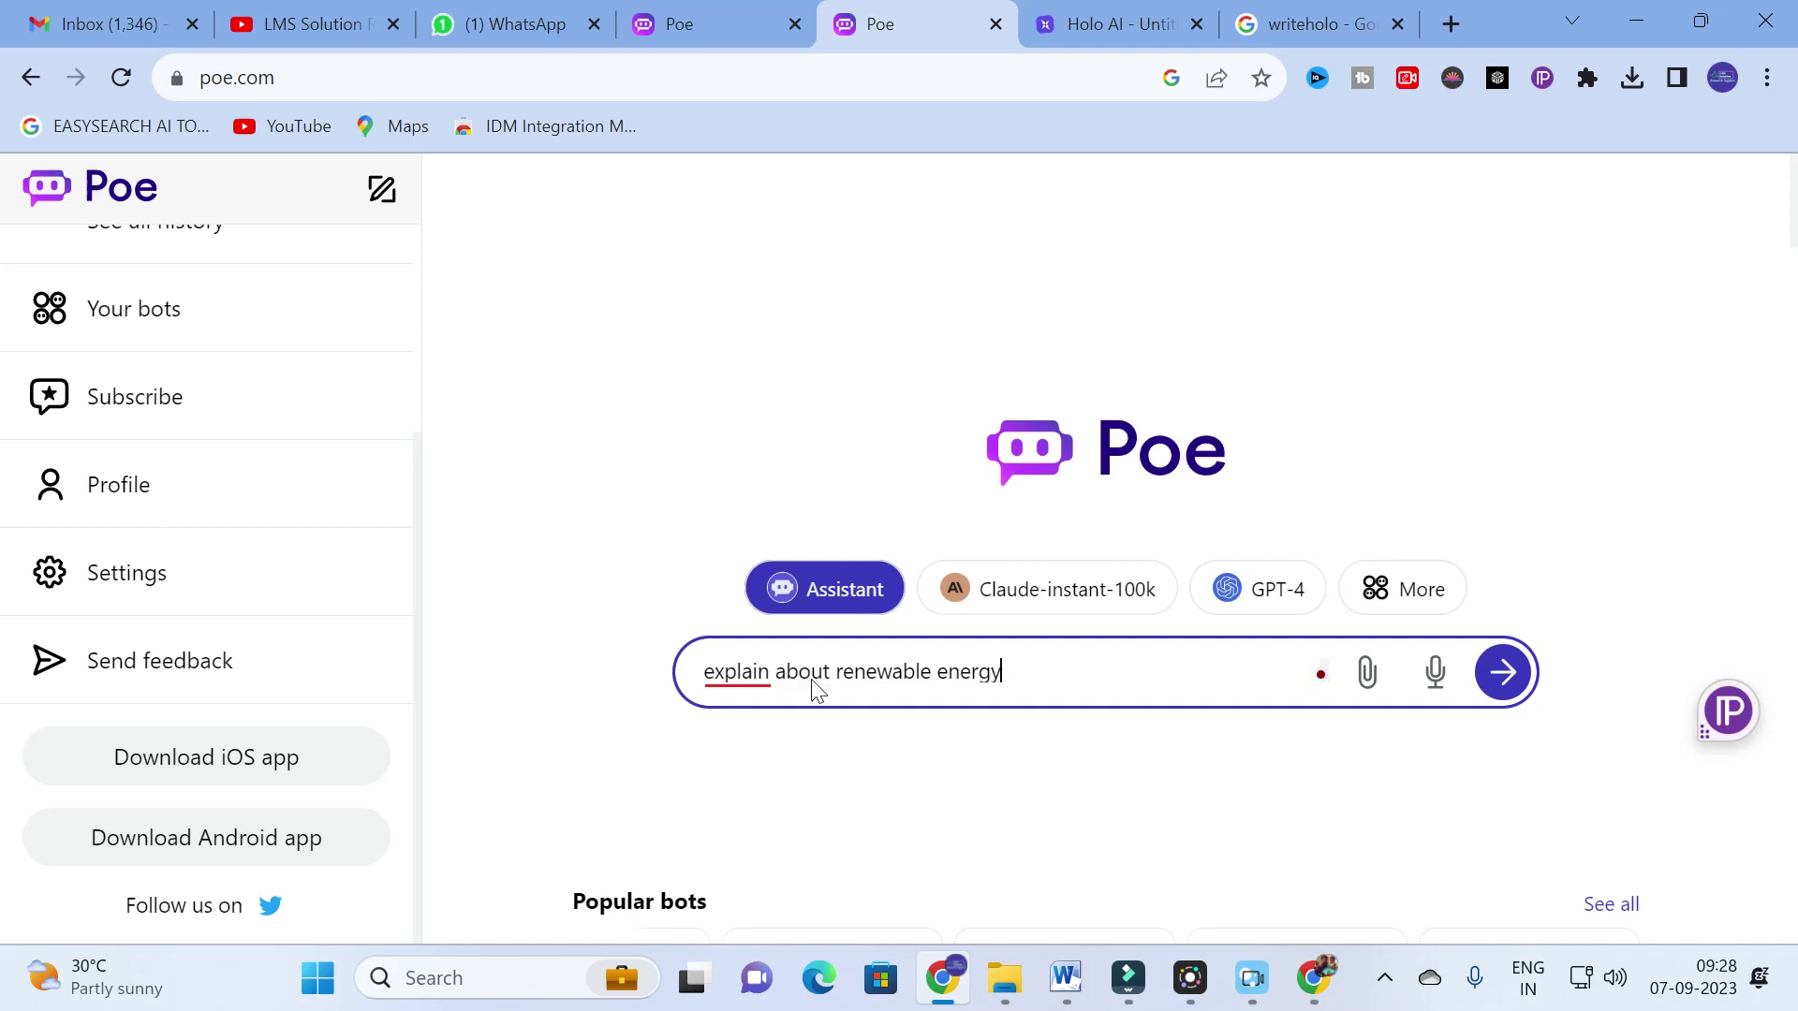
key("Return")
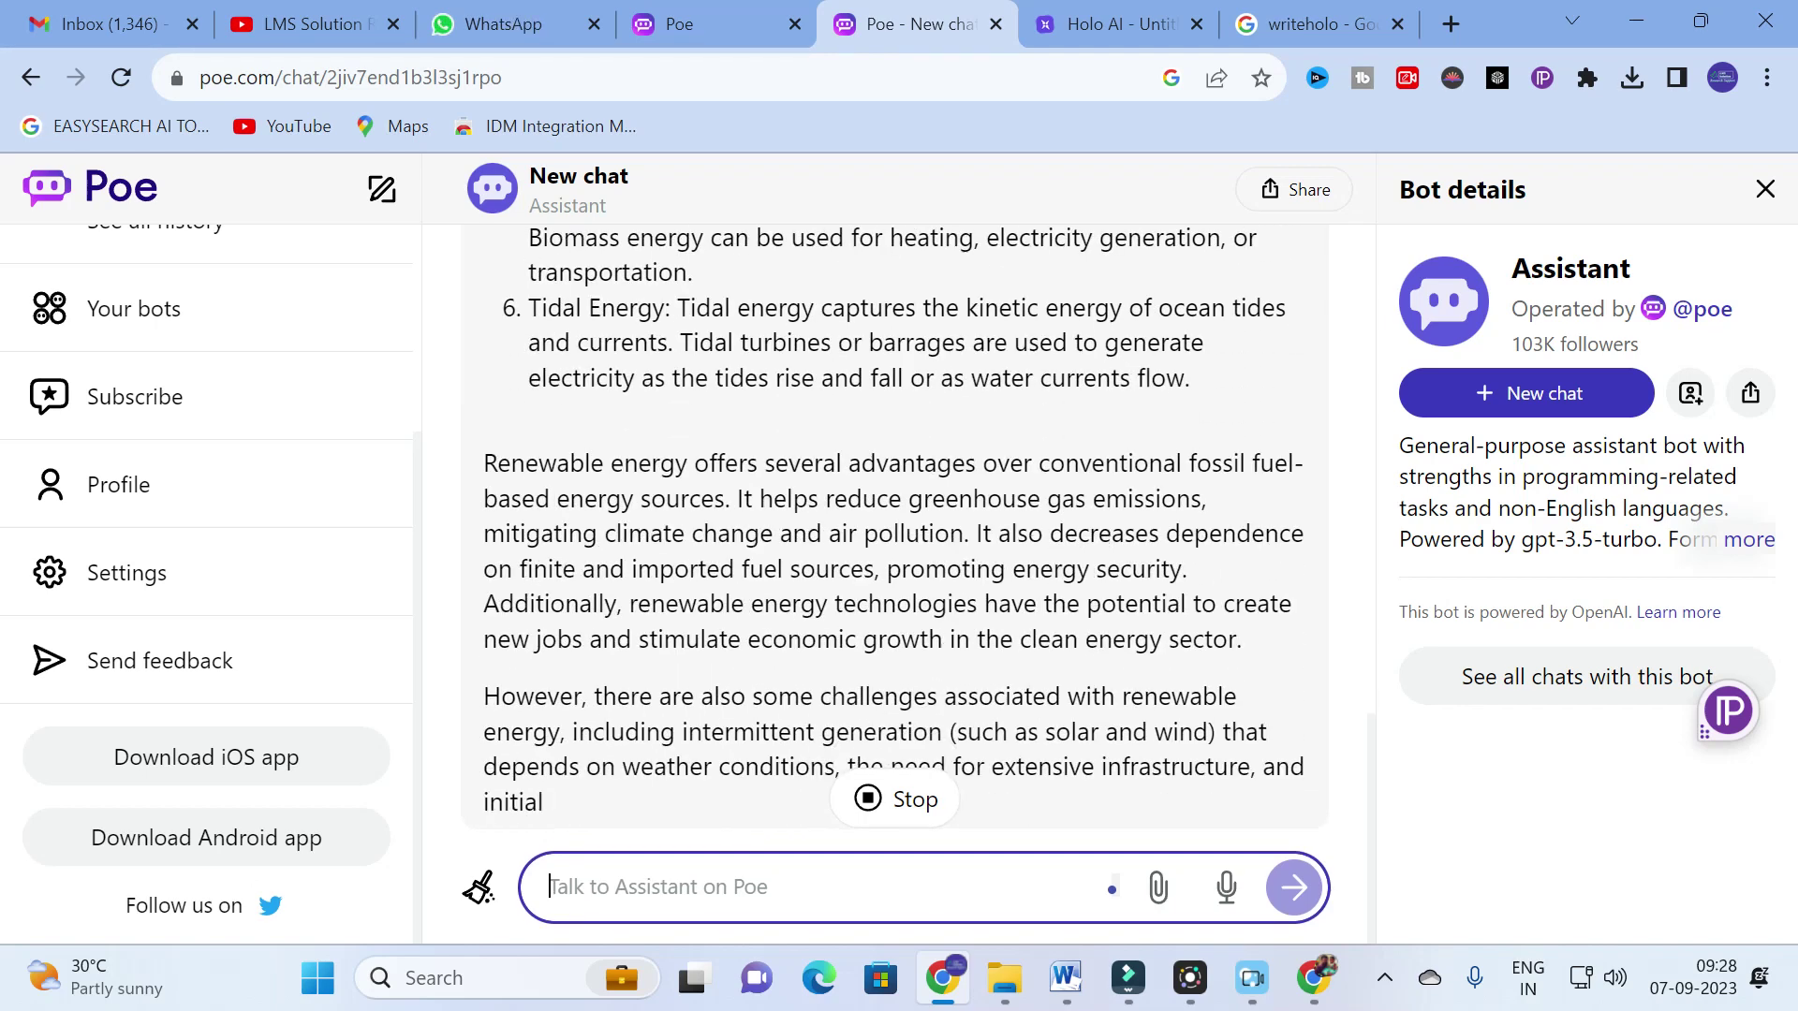
scroll(894, 524, "up", 7)
Scroll through the Assistant's renewable-energy answer until the suggested follow-up questions appear.
scroll(823, 449, "up", 8)
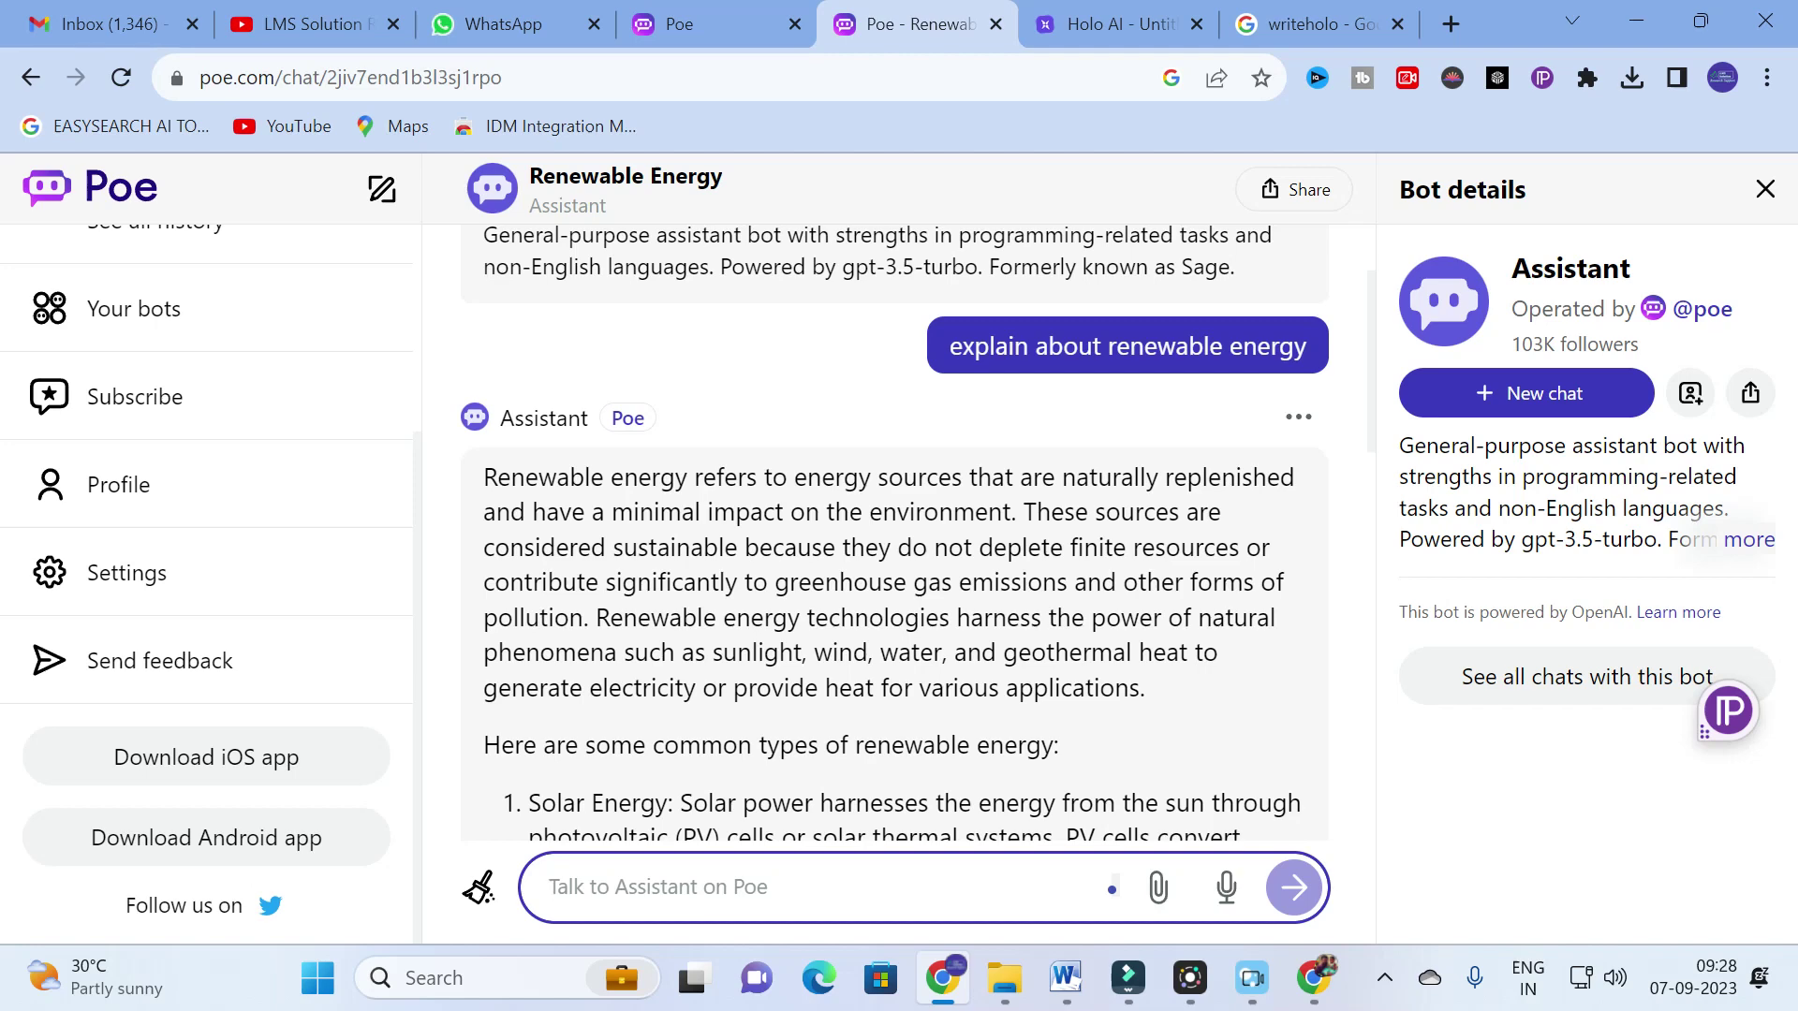
scroll(895, 534, "down", 3)
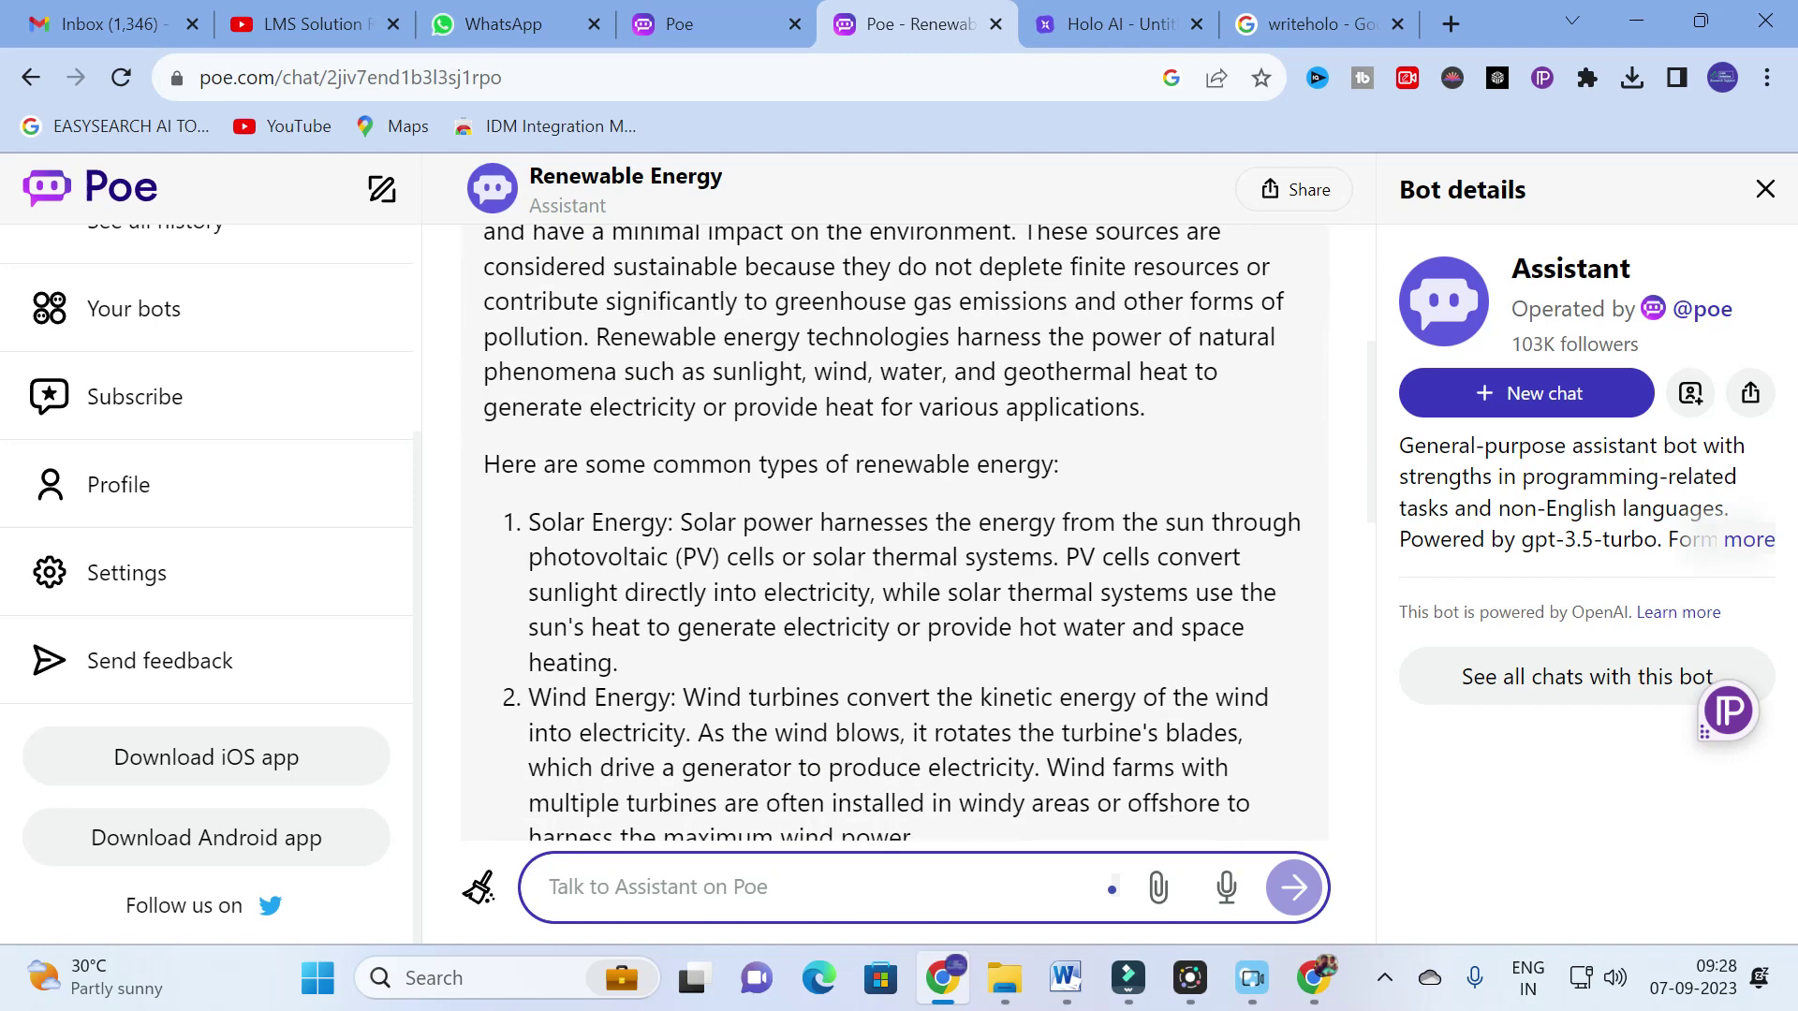
scroll(986, 500, "down", 2)
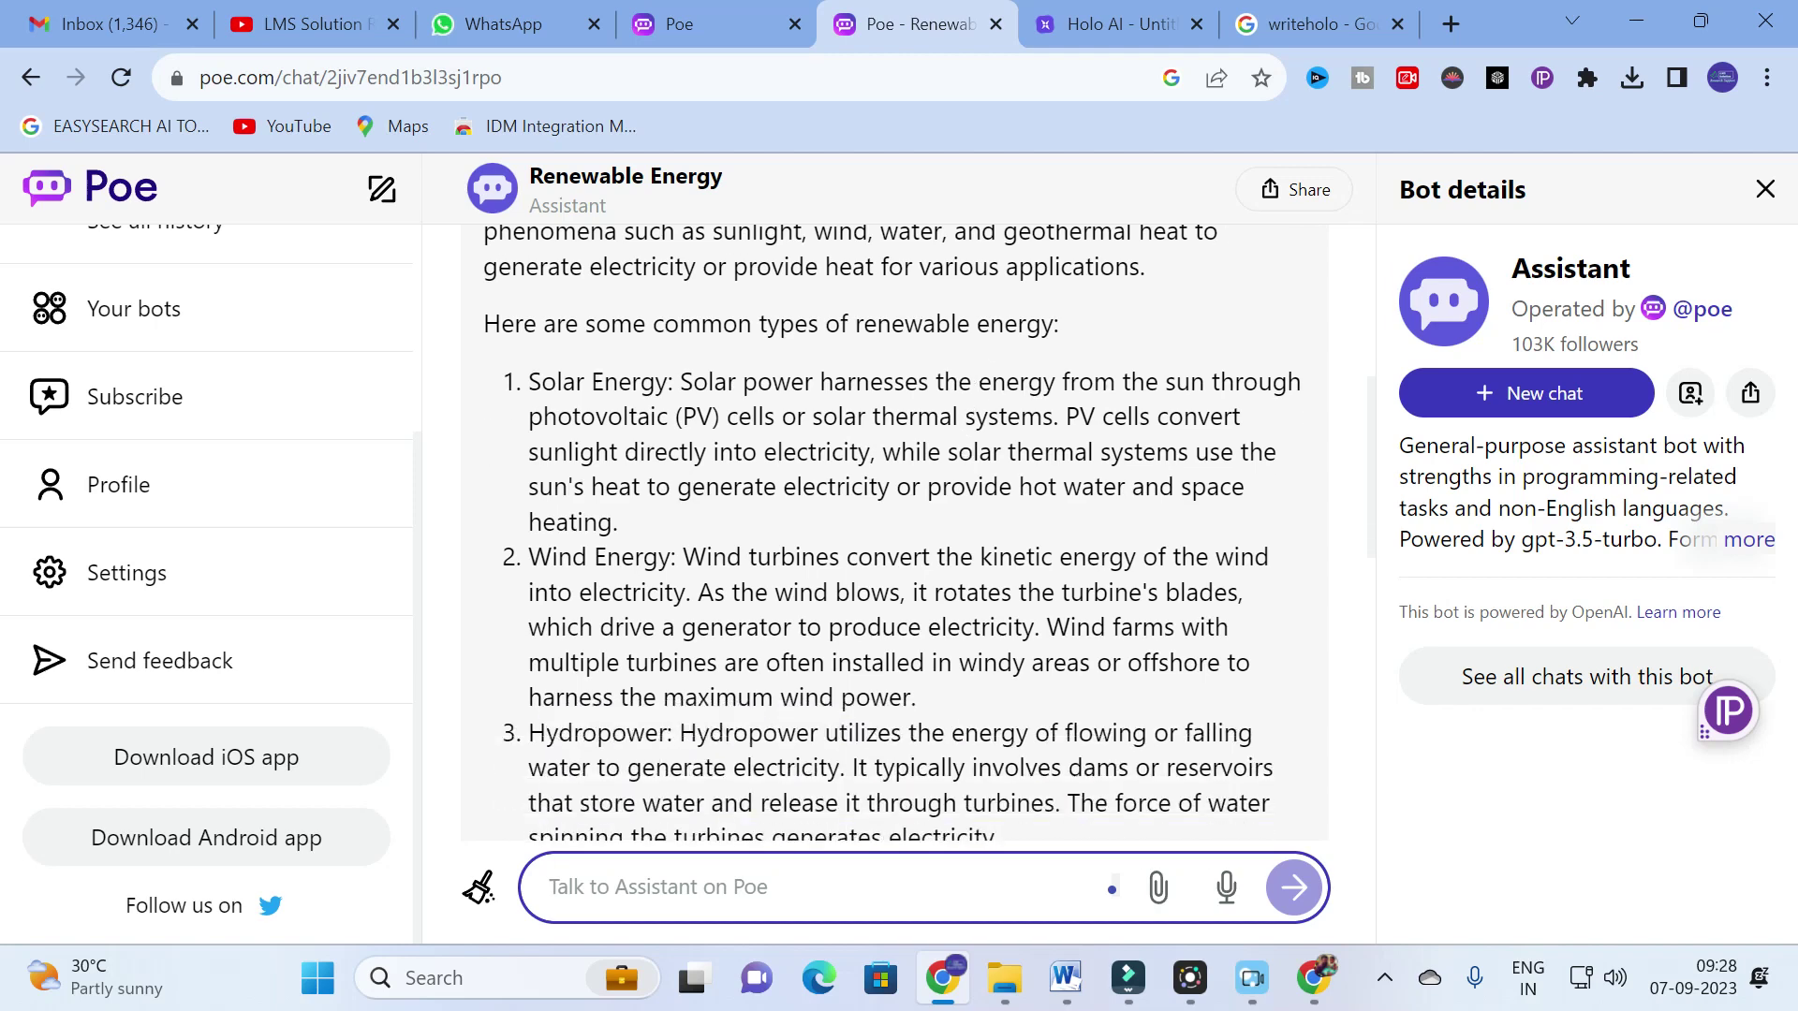
scroll(894, 534, "down", 3)
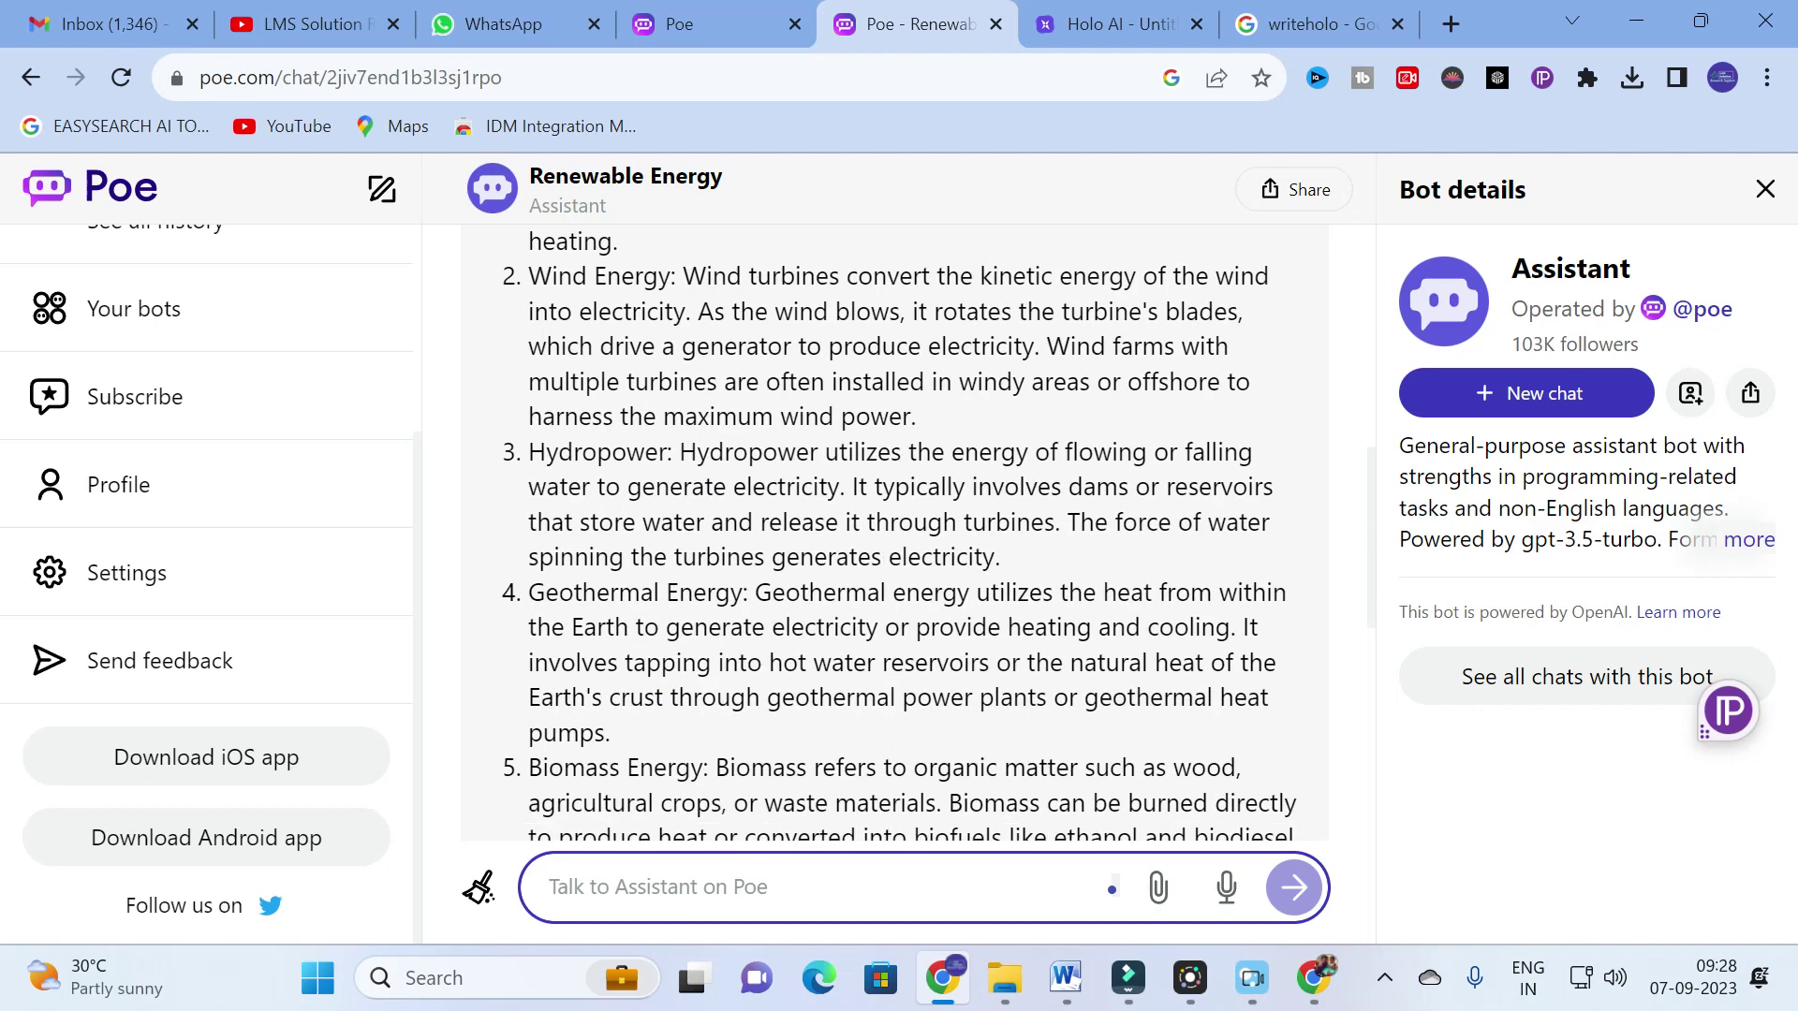
scroll(487, 429, "down", 3)
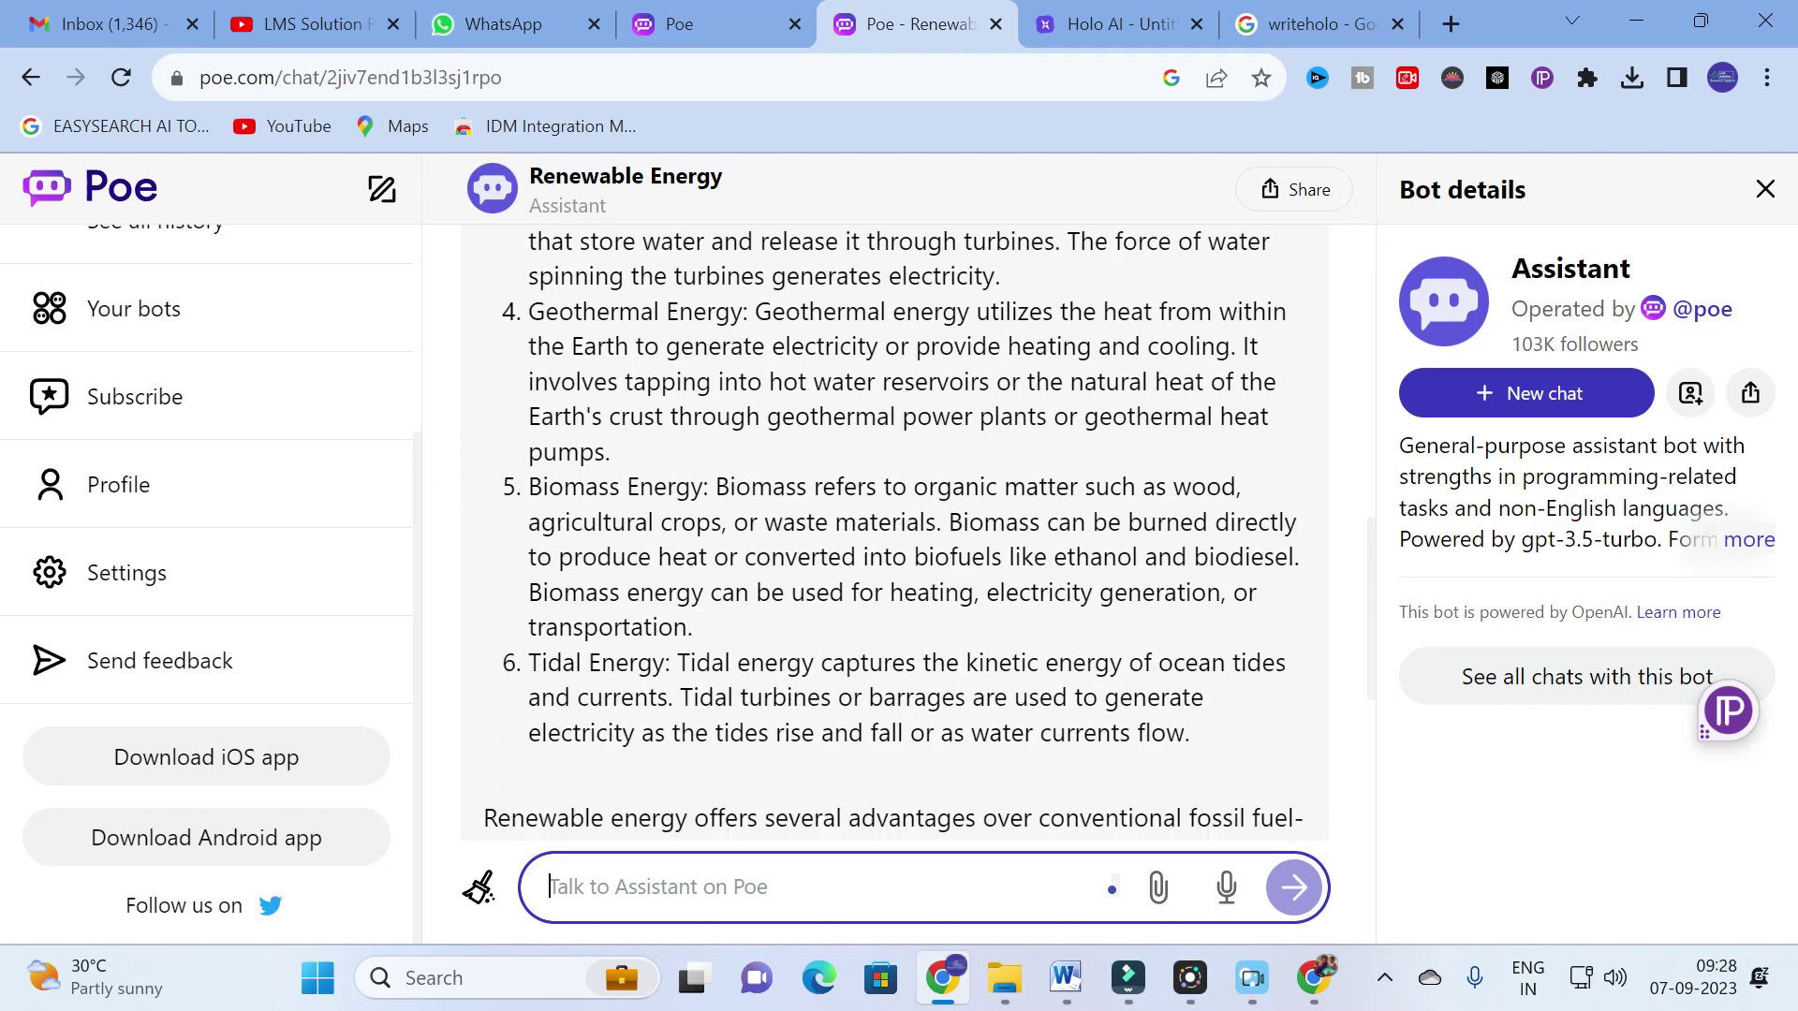
scroll(893, 534, "down", 3)
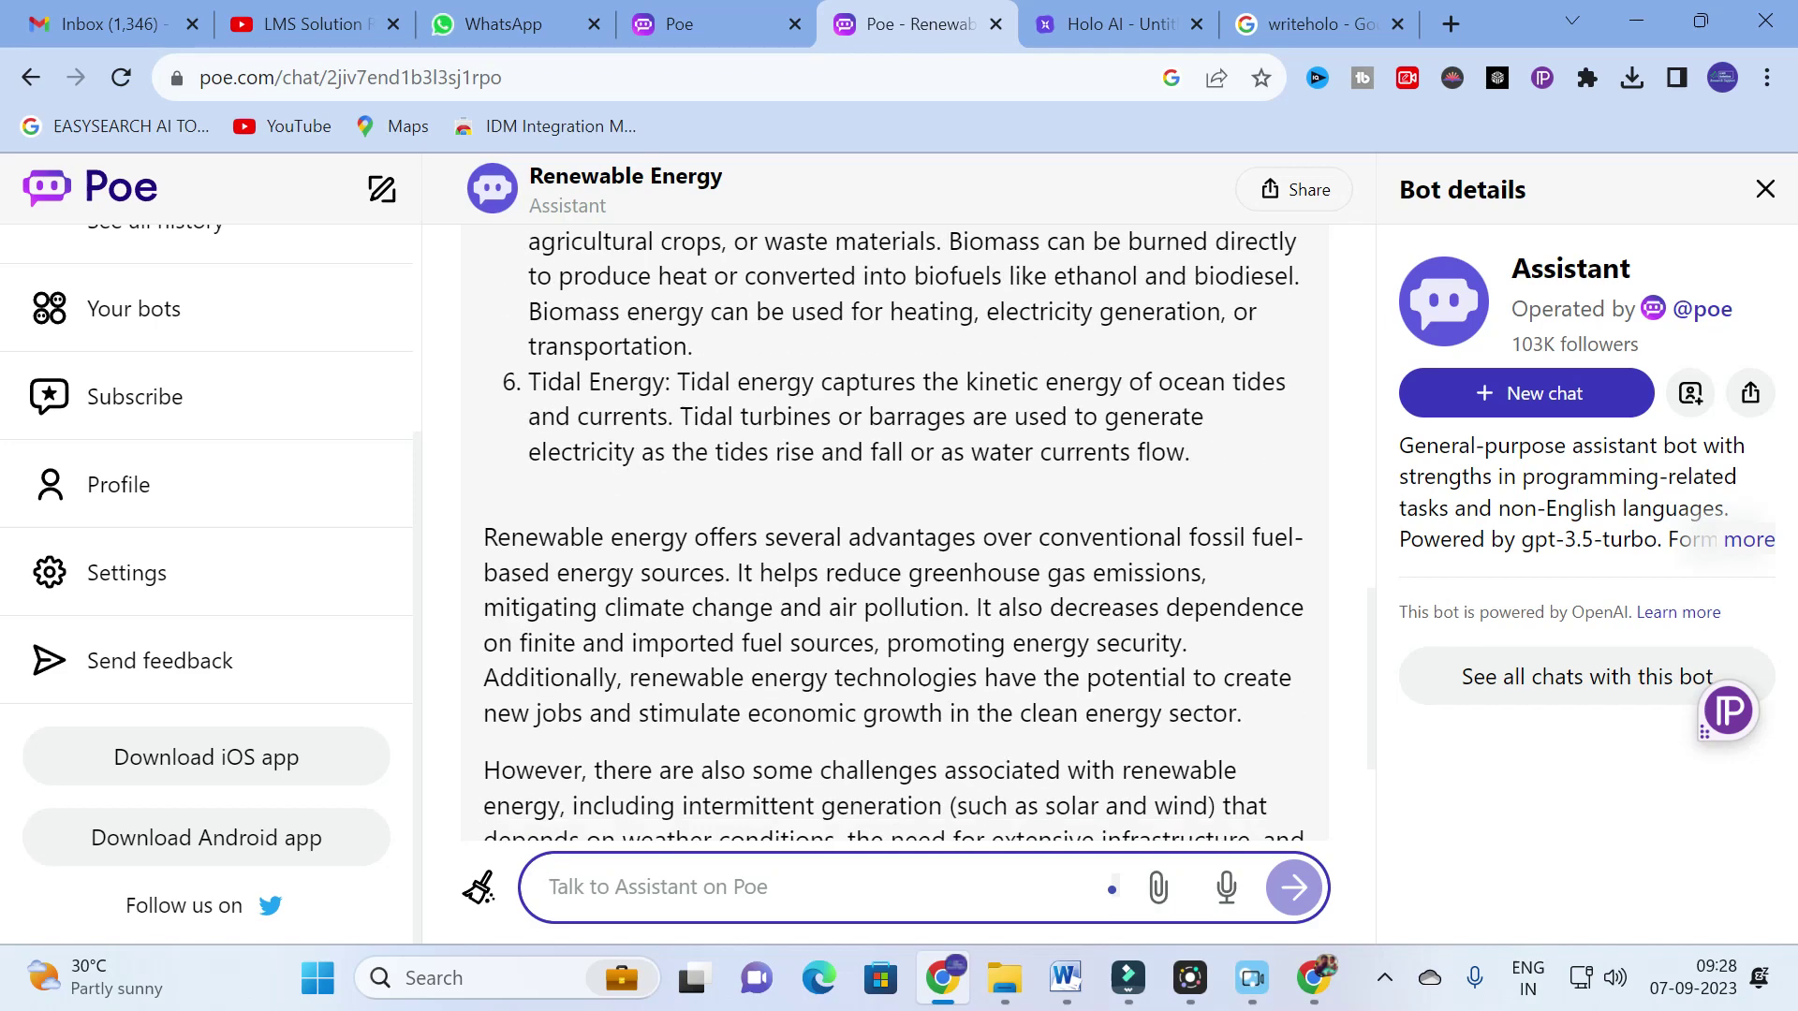
scroll(895, 533, "down", 2)
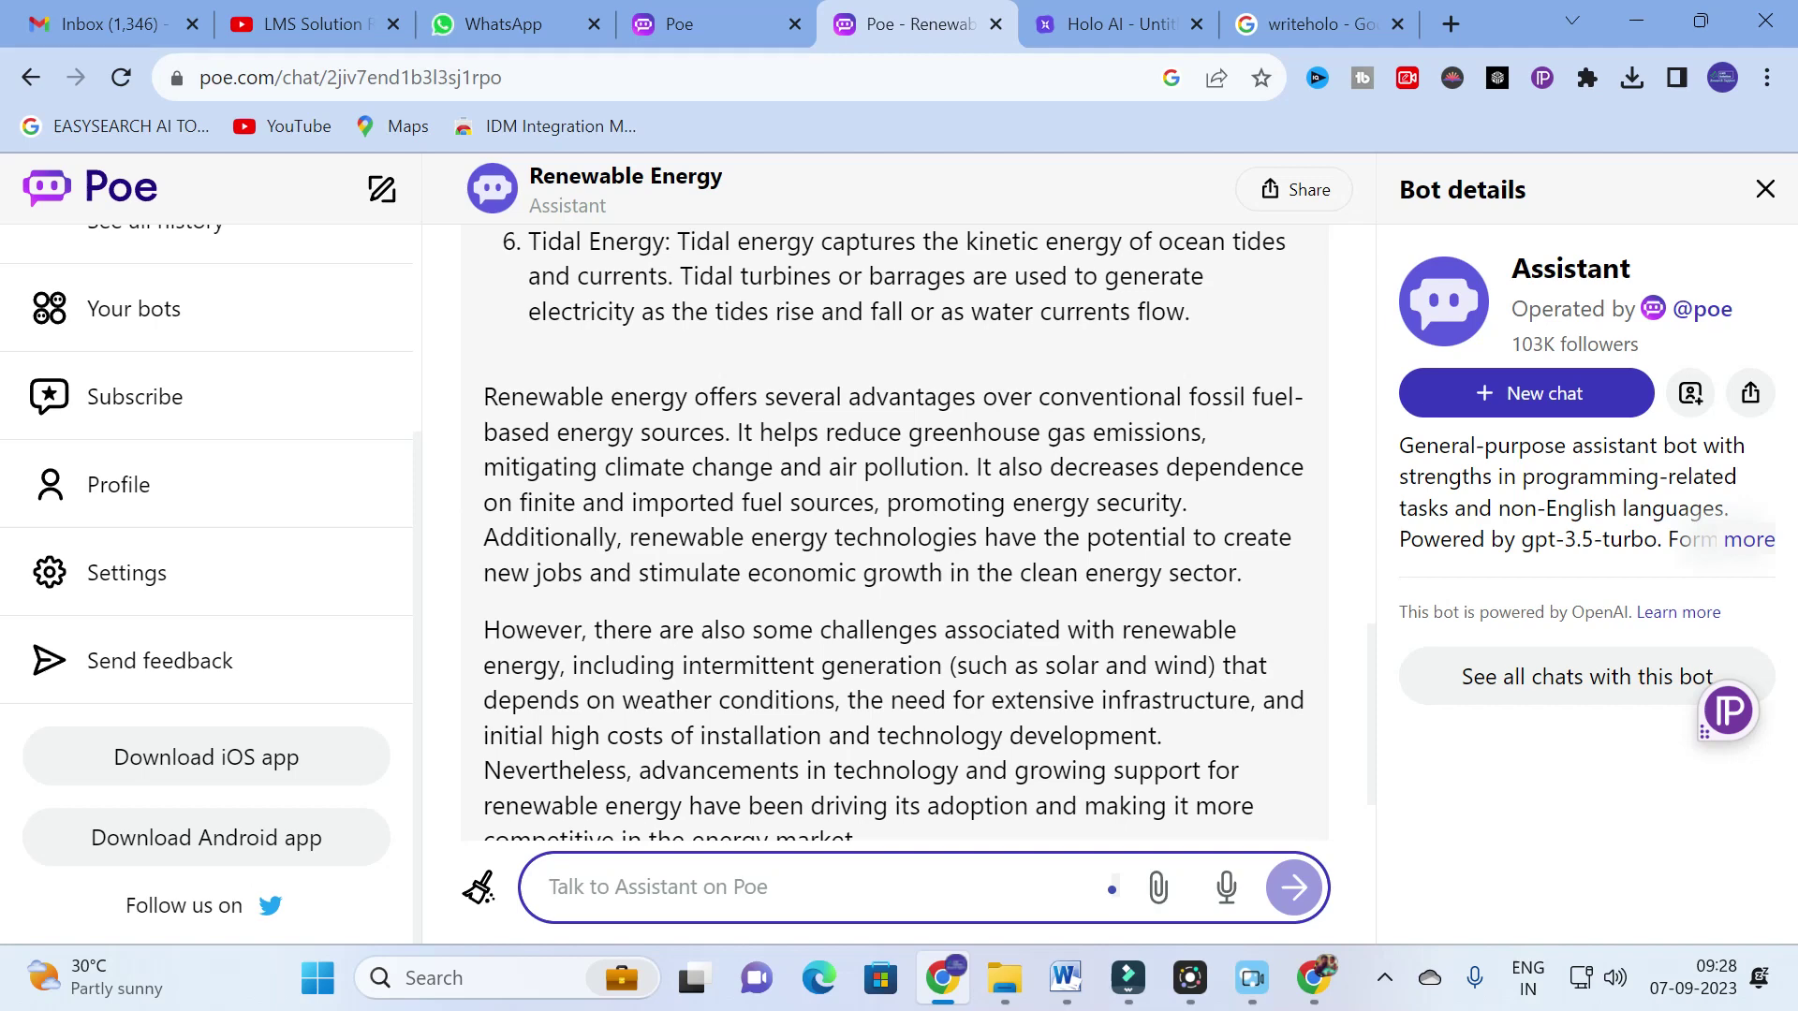
scroll(651, 483, "down", 5)
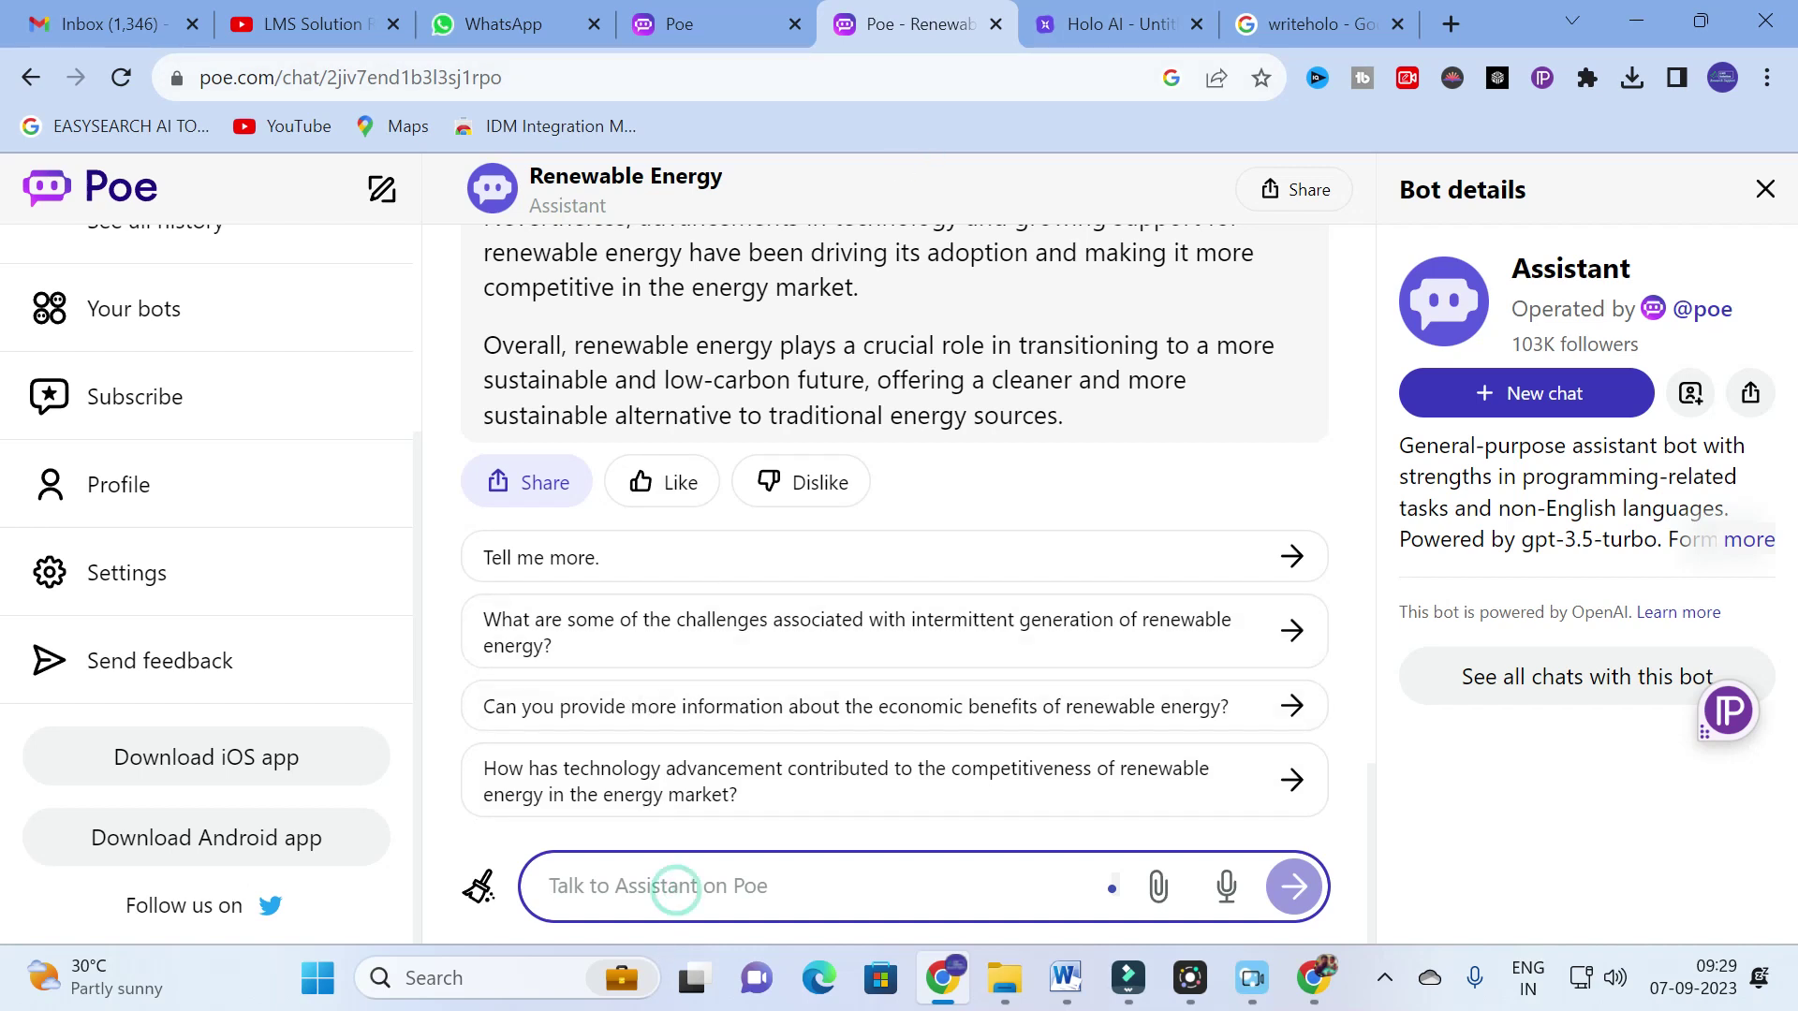
Request a 150-word abstract on a grid-connected solar PV system for EV charging stations.
type("gene")
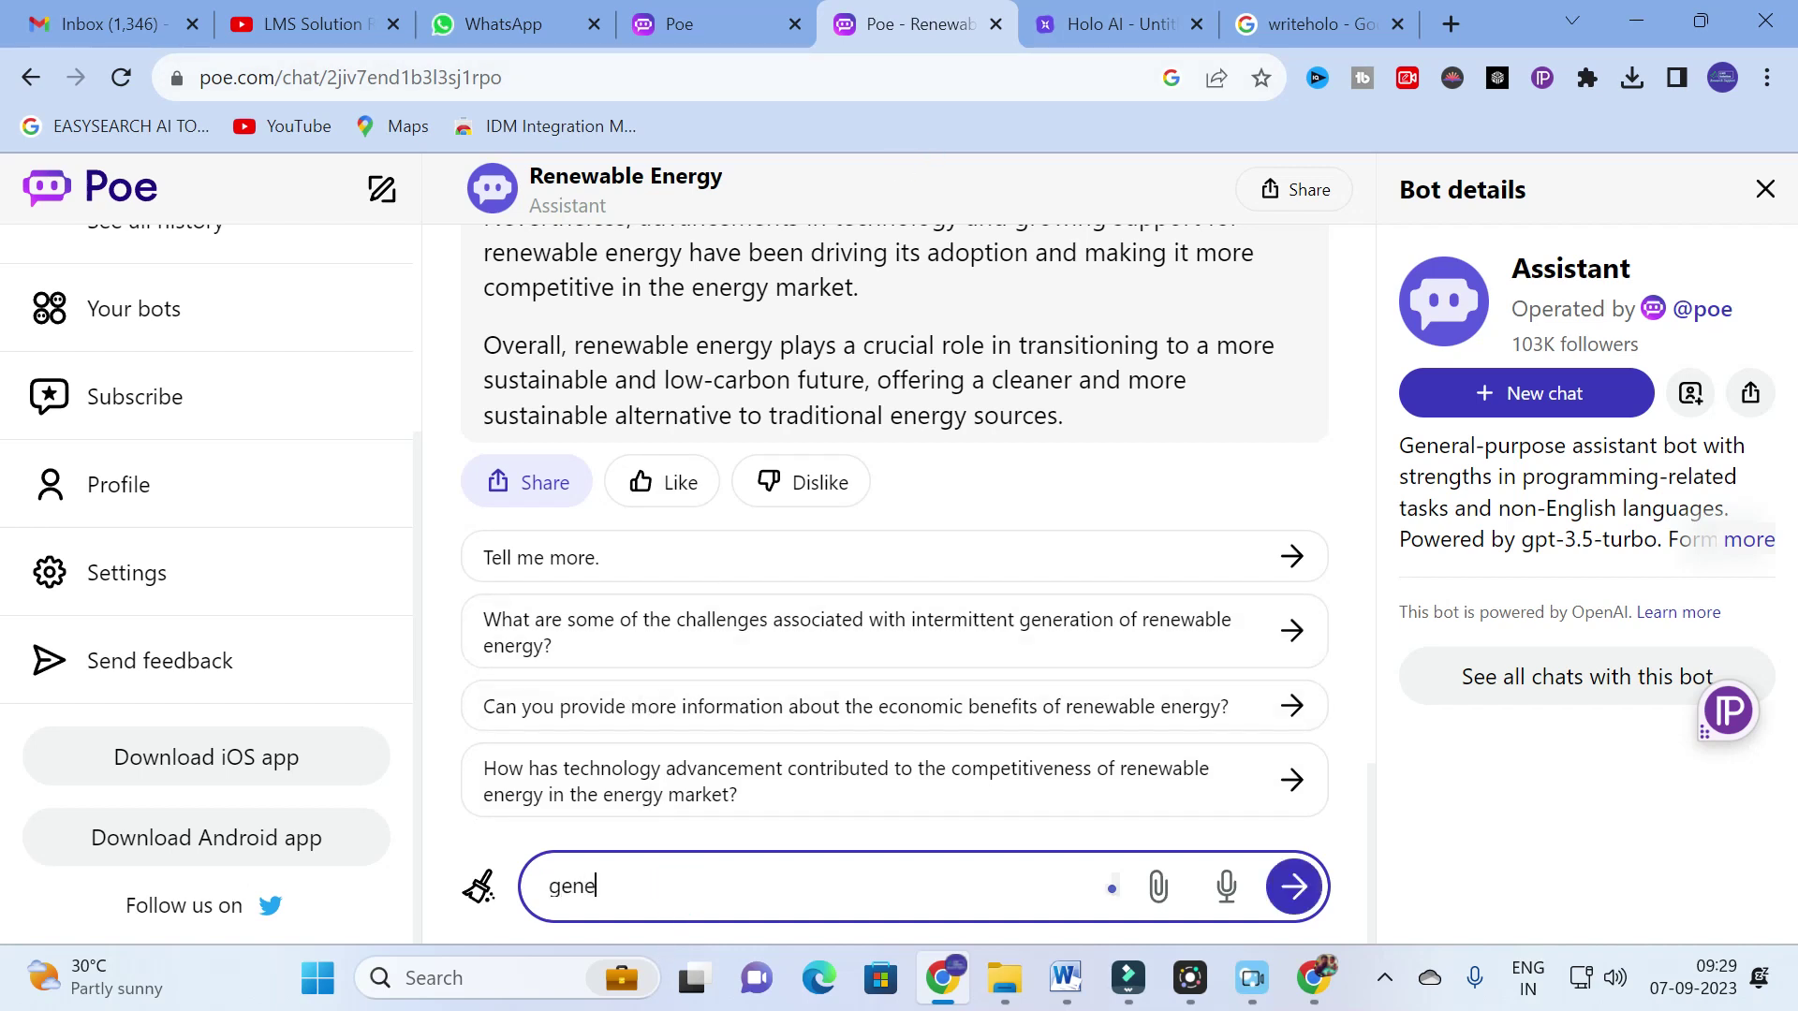
type("rate an abstract for the titl")
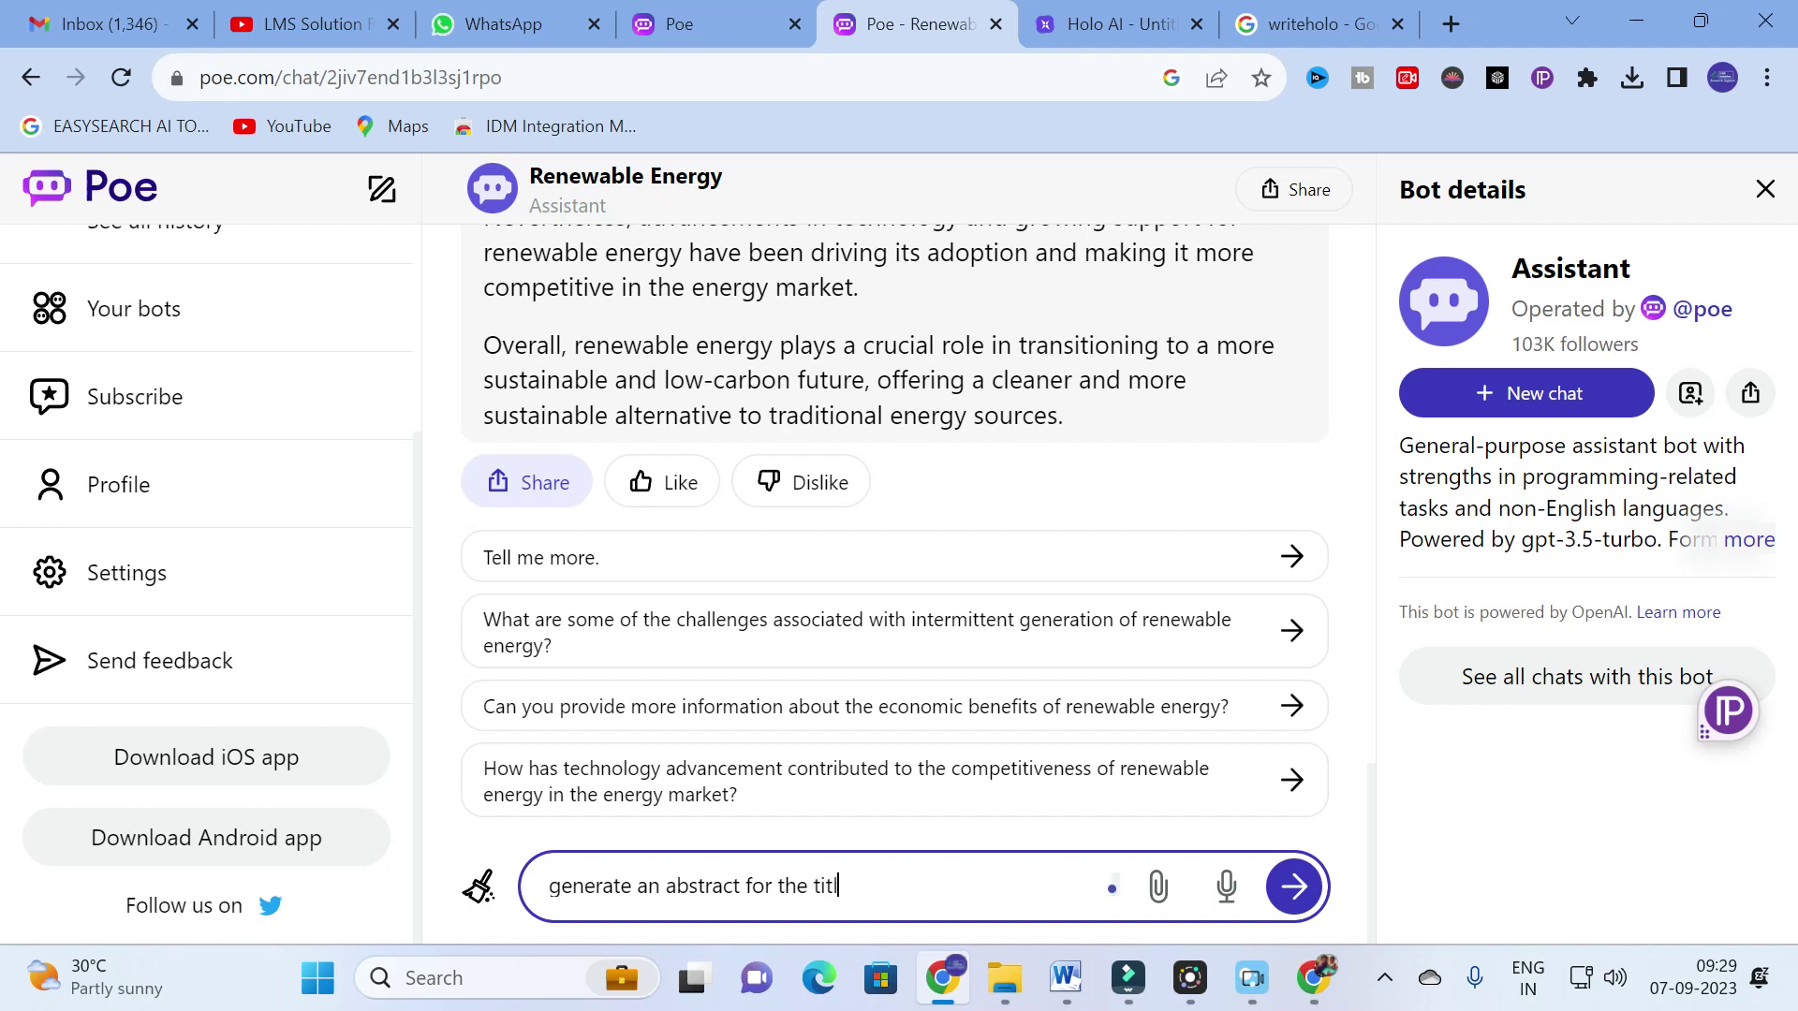
type("nnected solar")
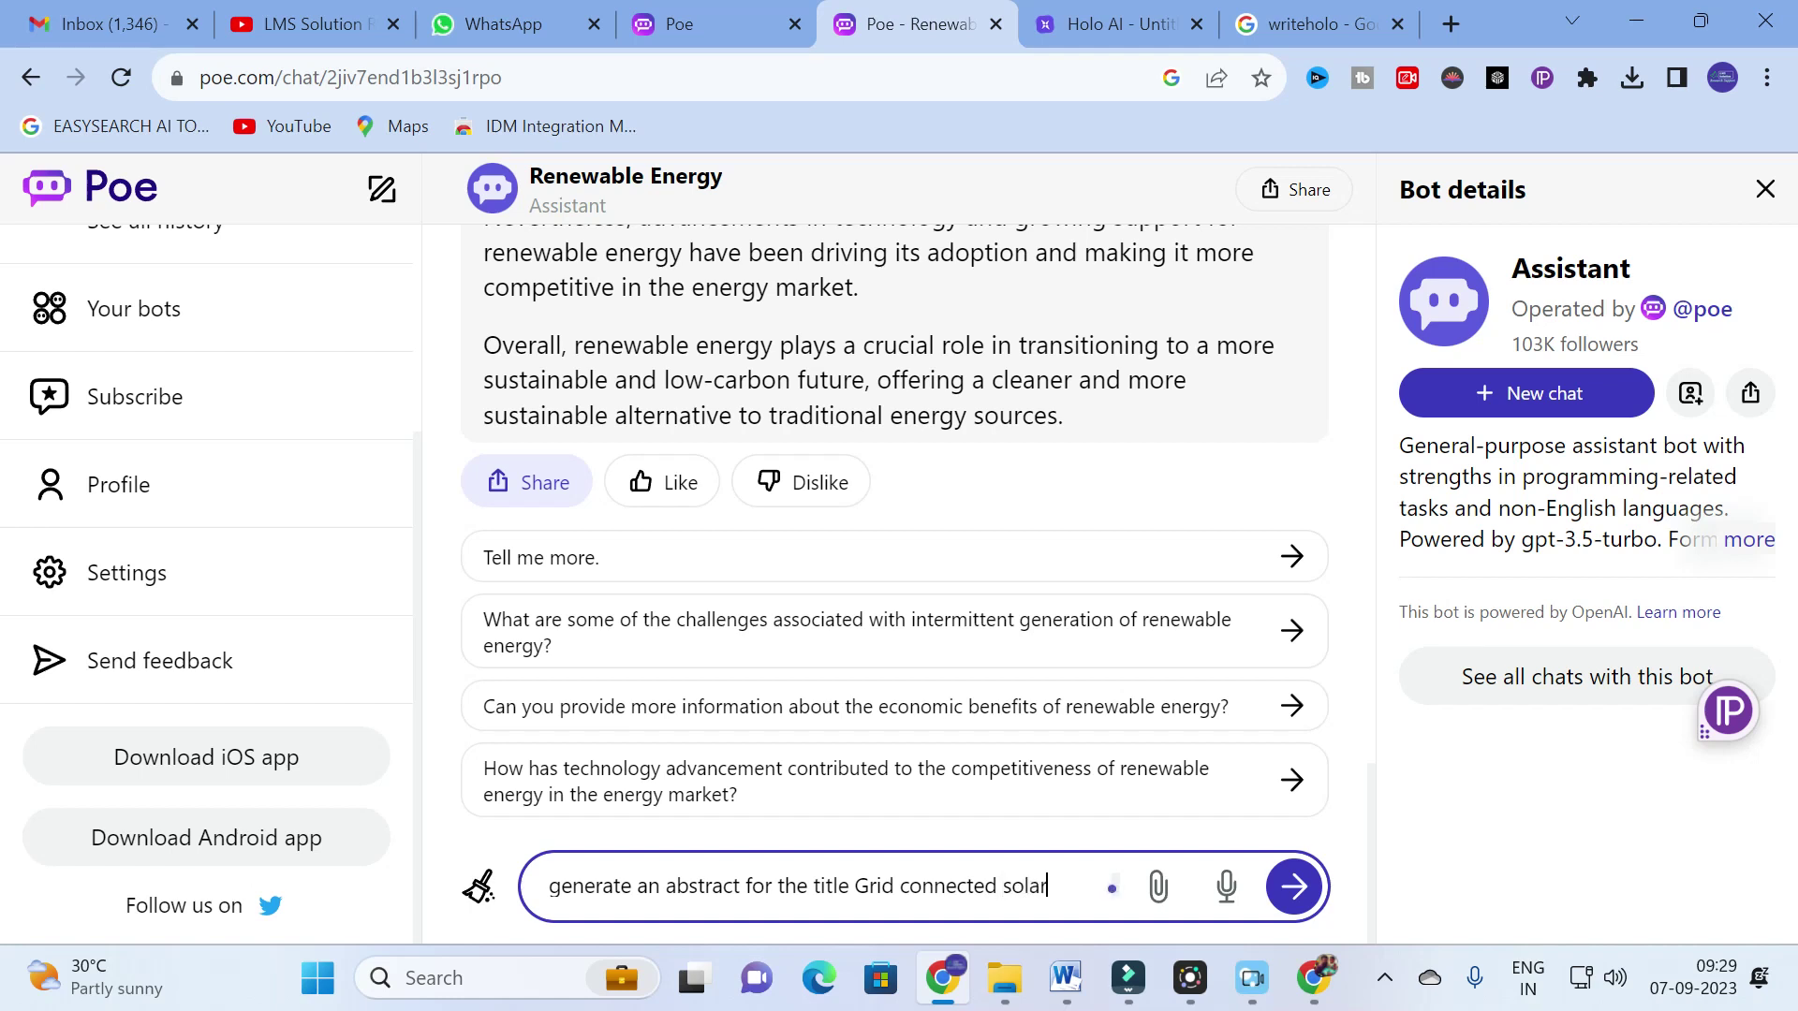
type(" pv system ")
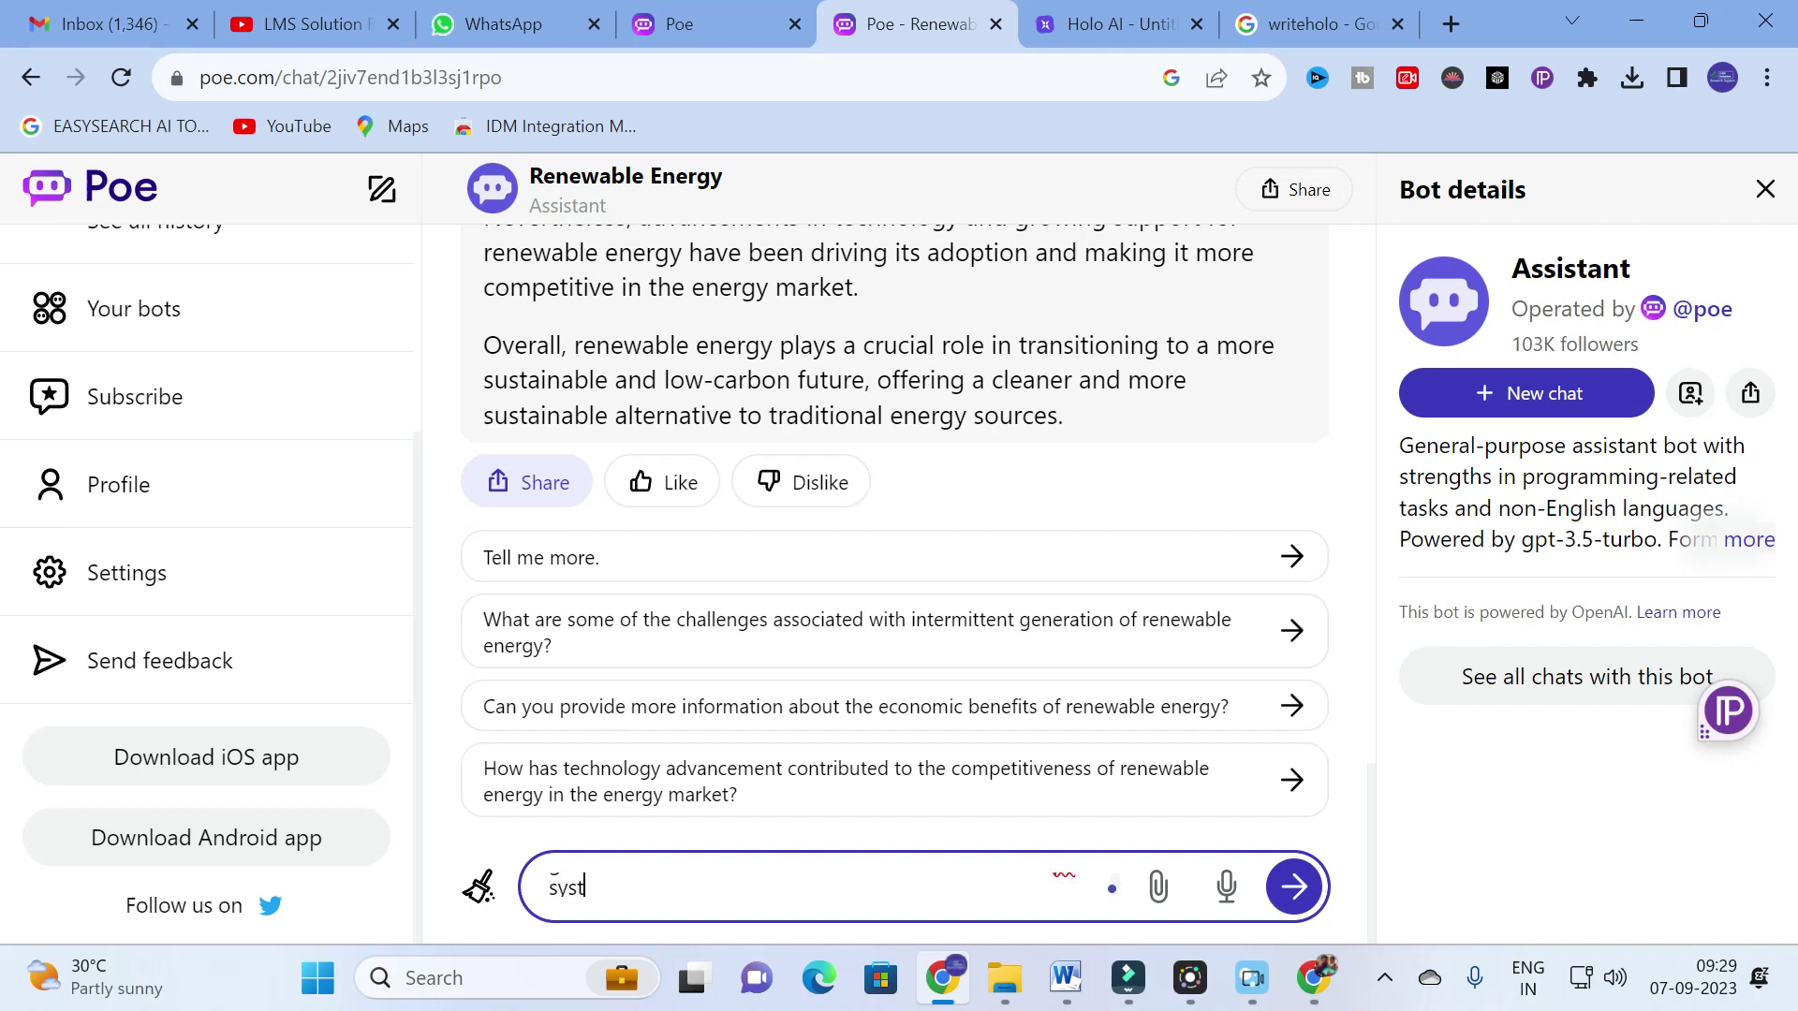
type("for rl")
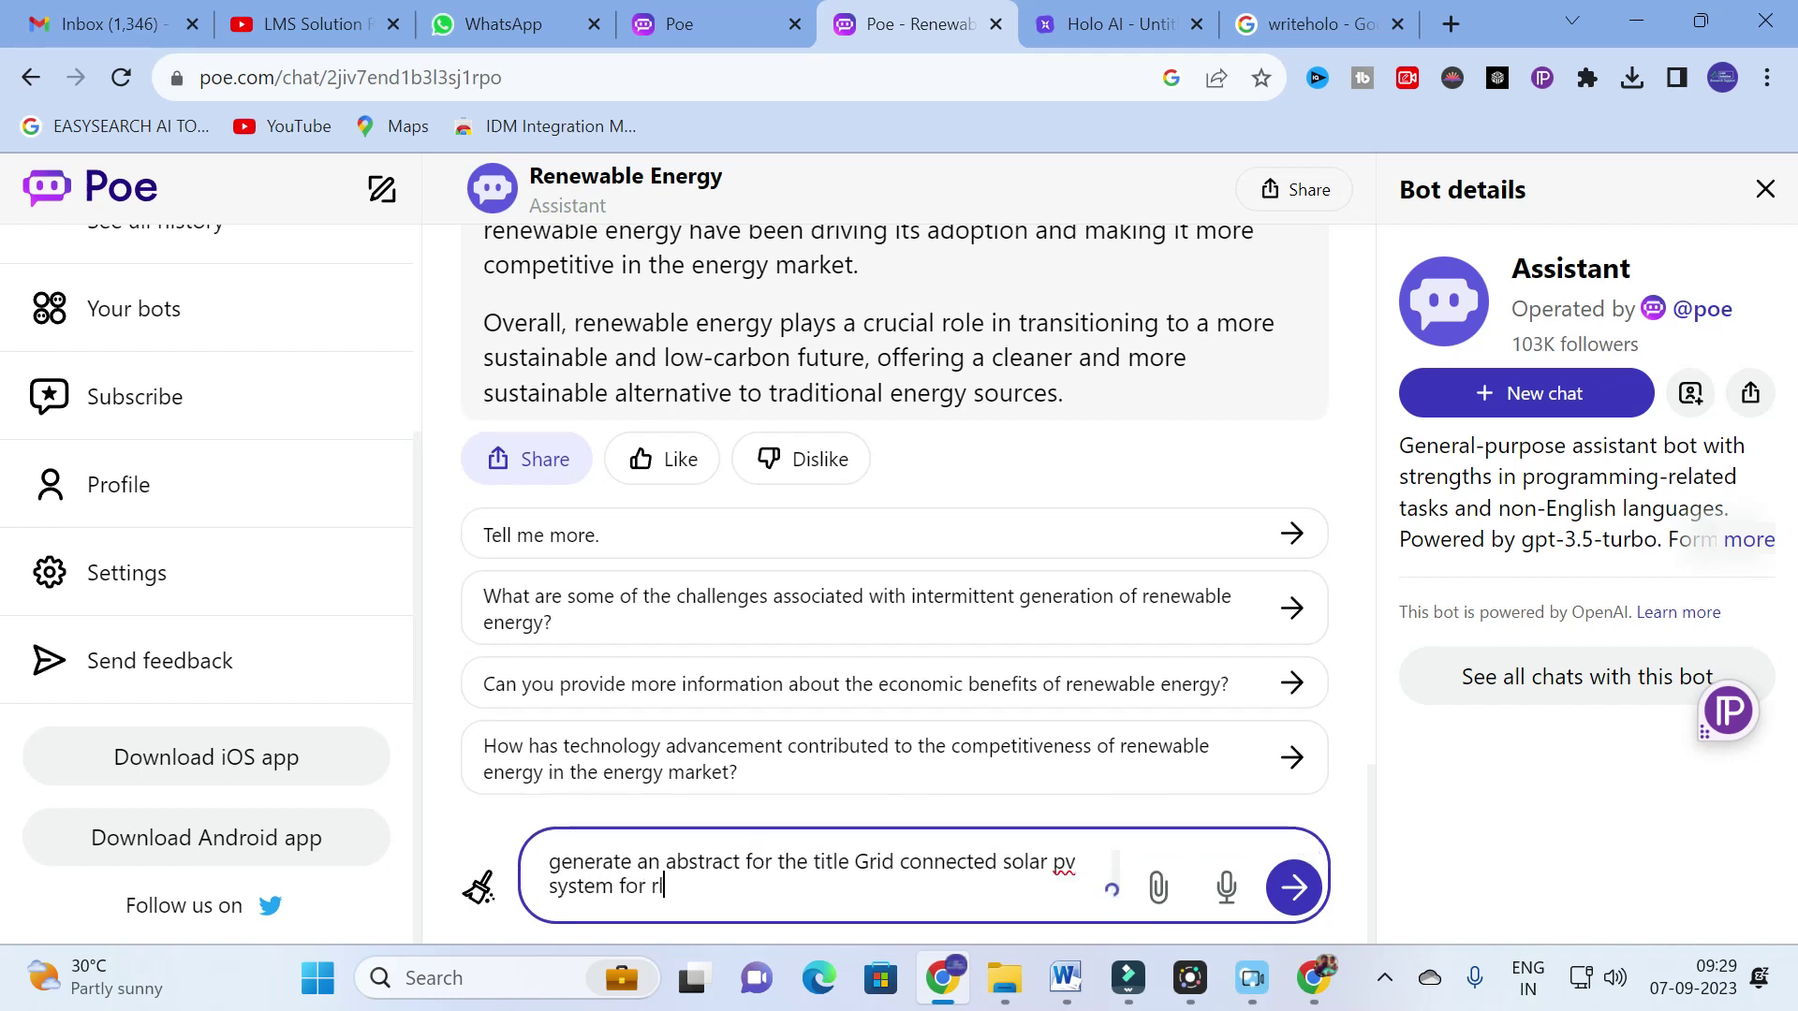
type("r")
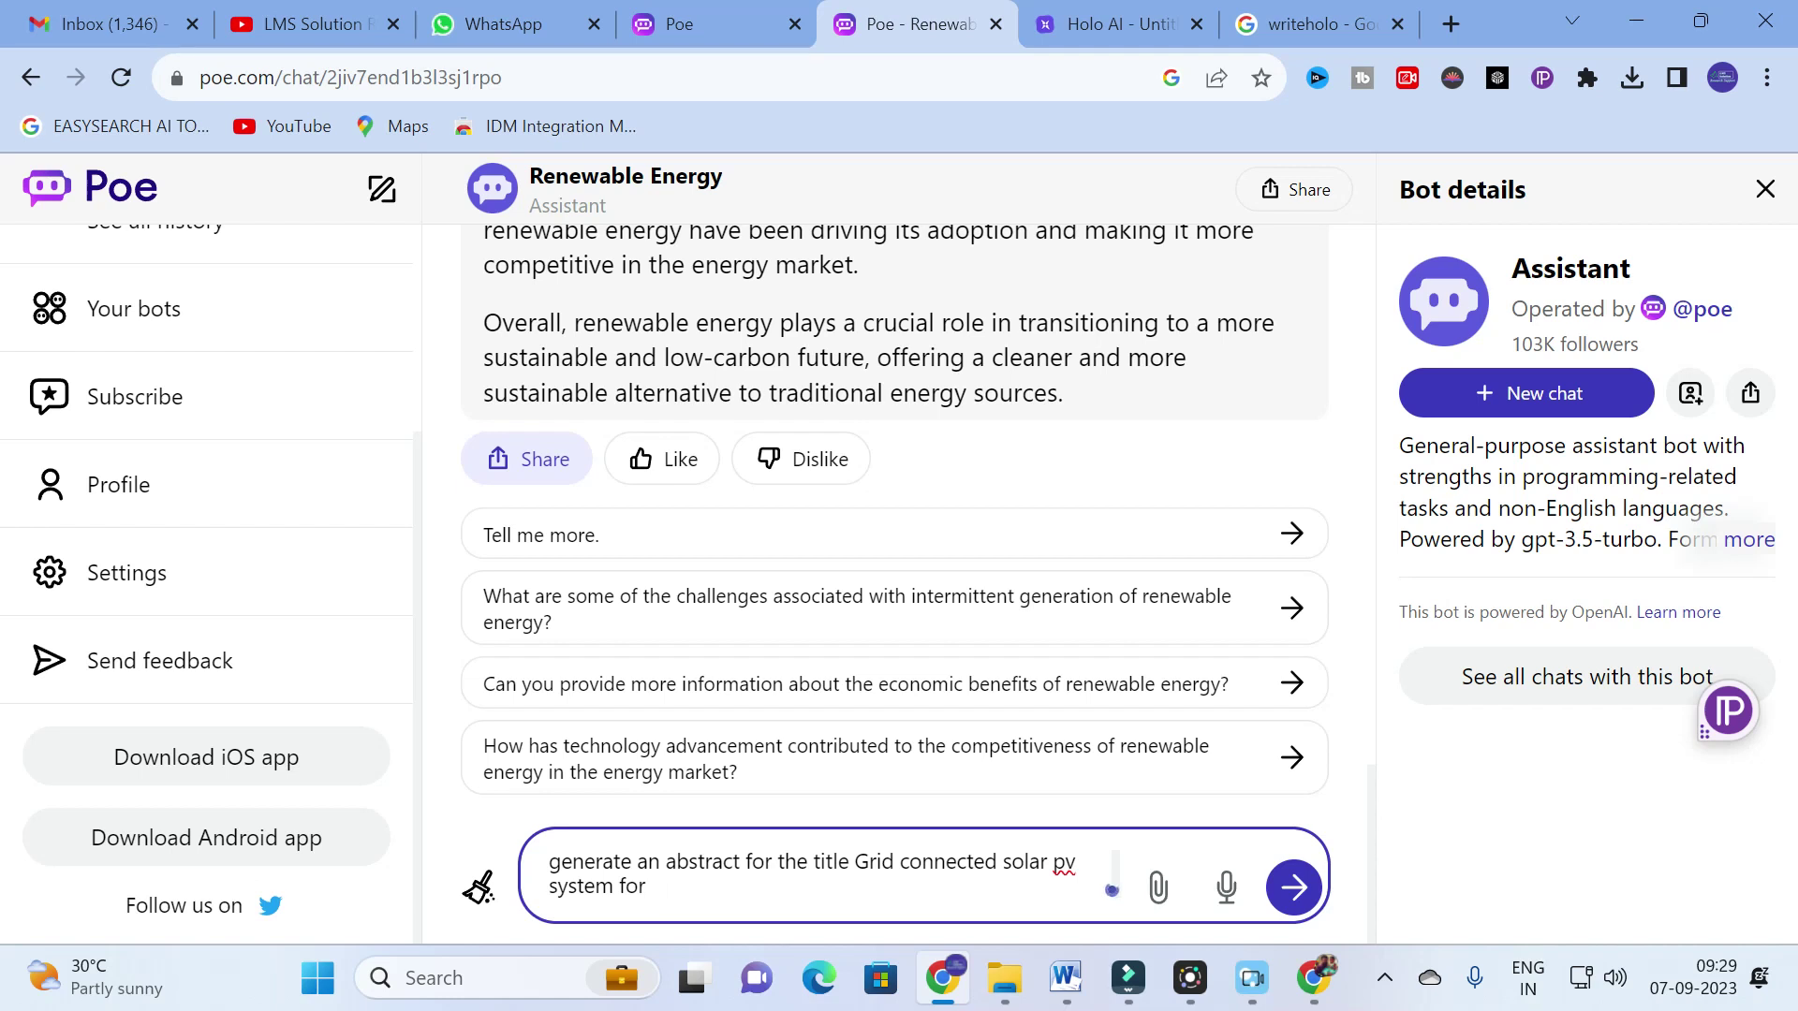
type("vehicle charging")
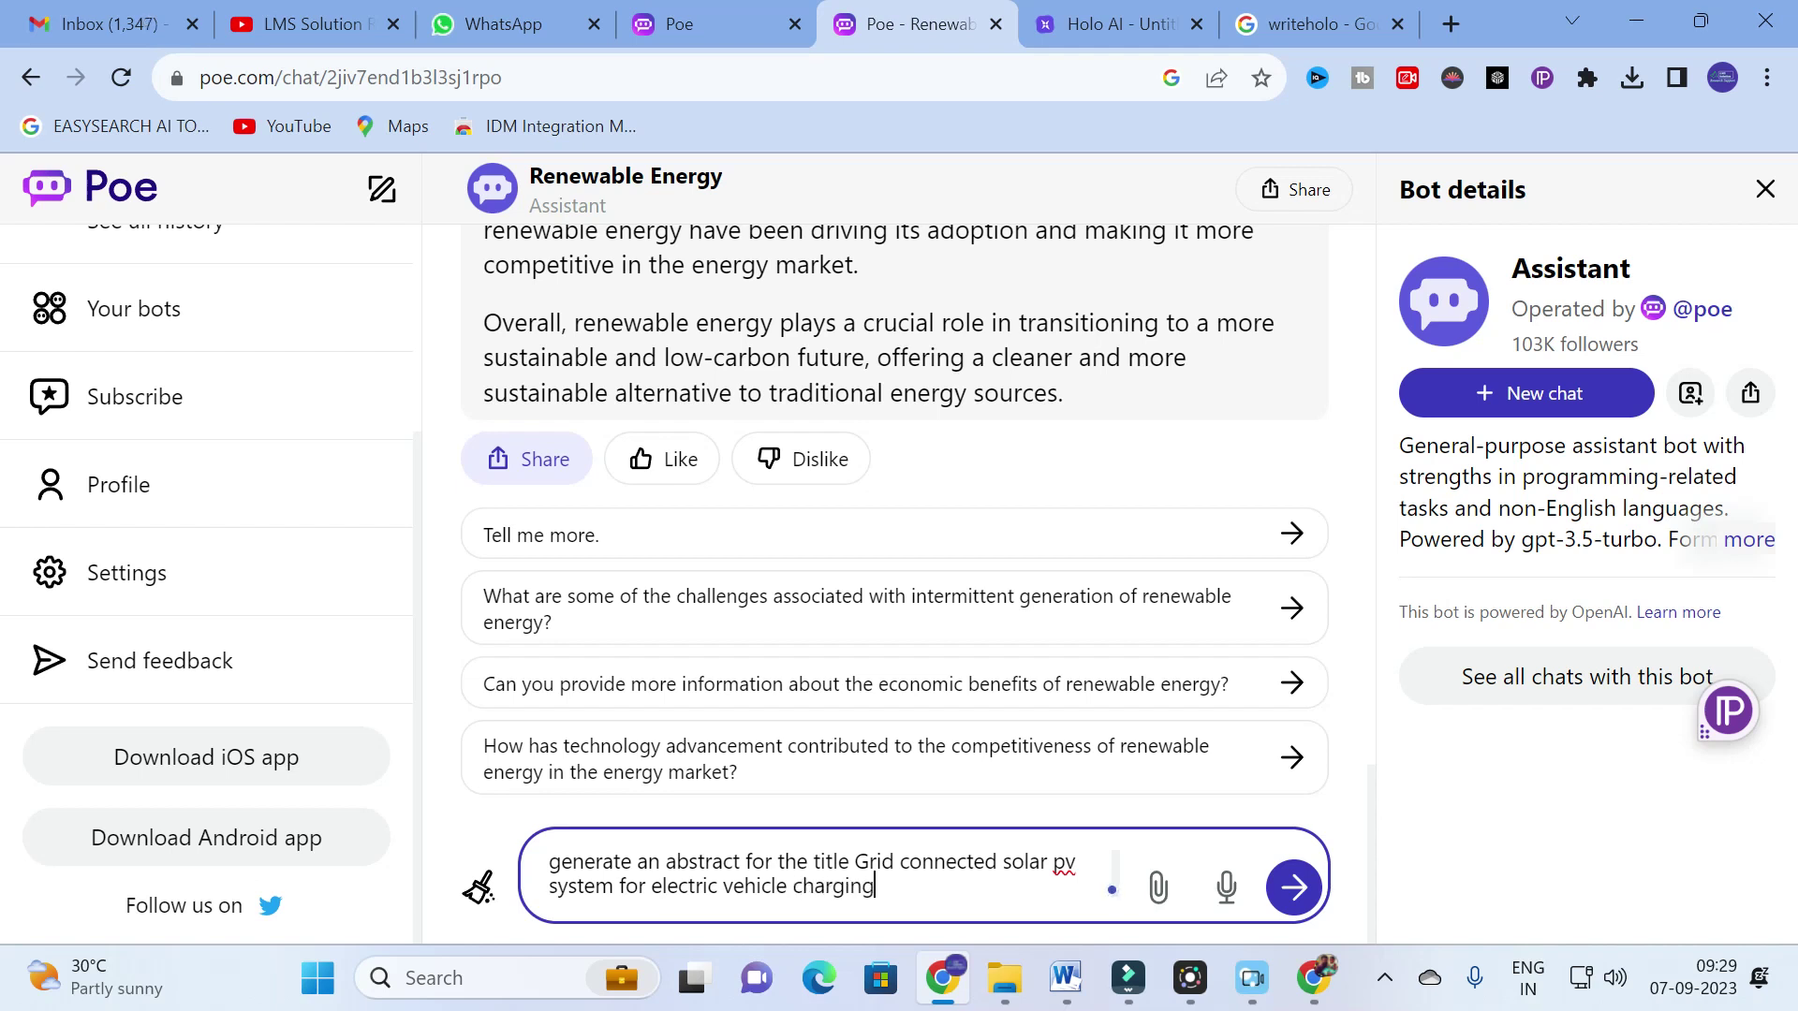
type("ignion\" in about 150")
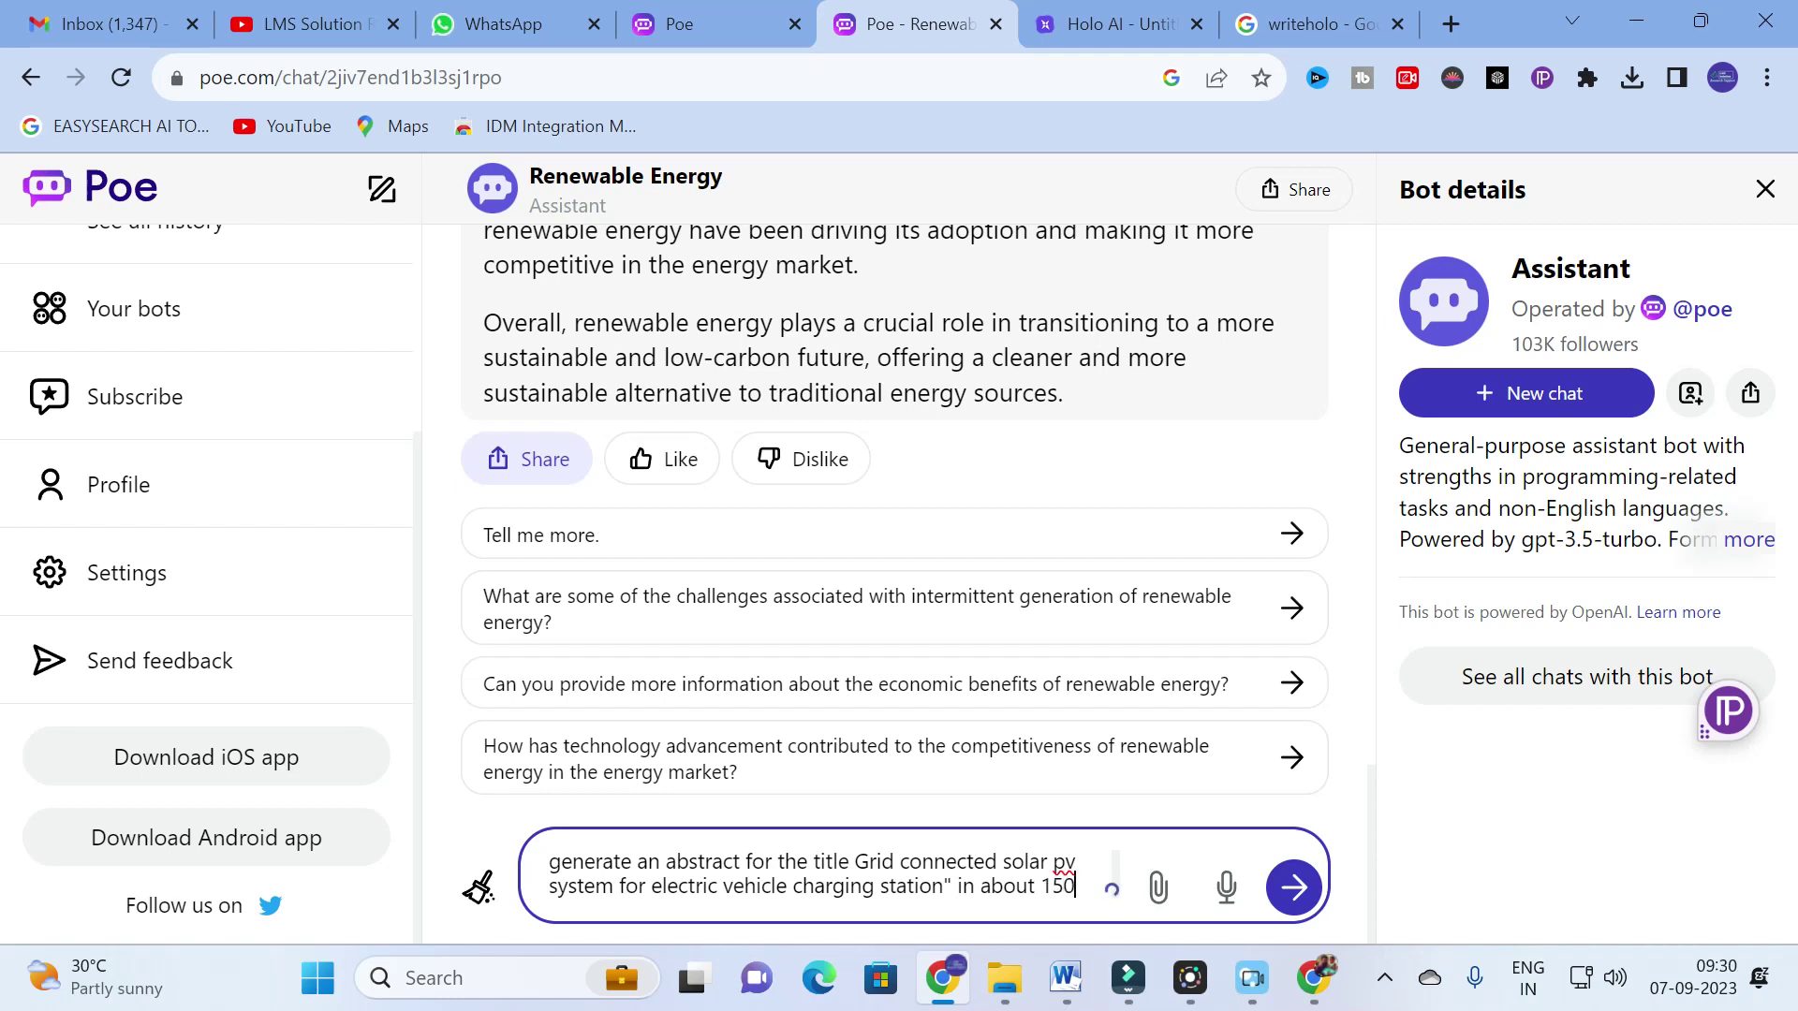
type("ords")
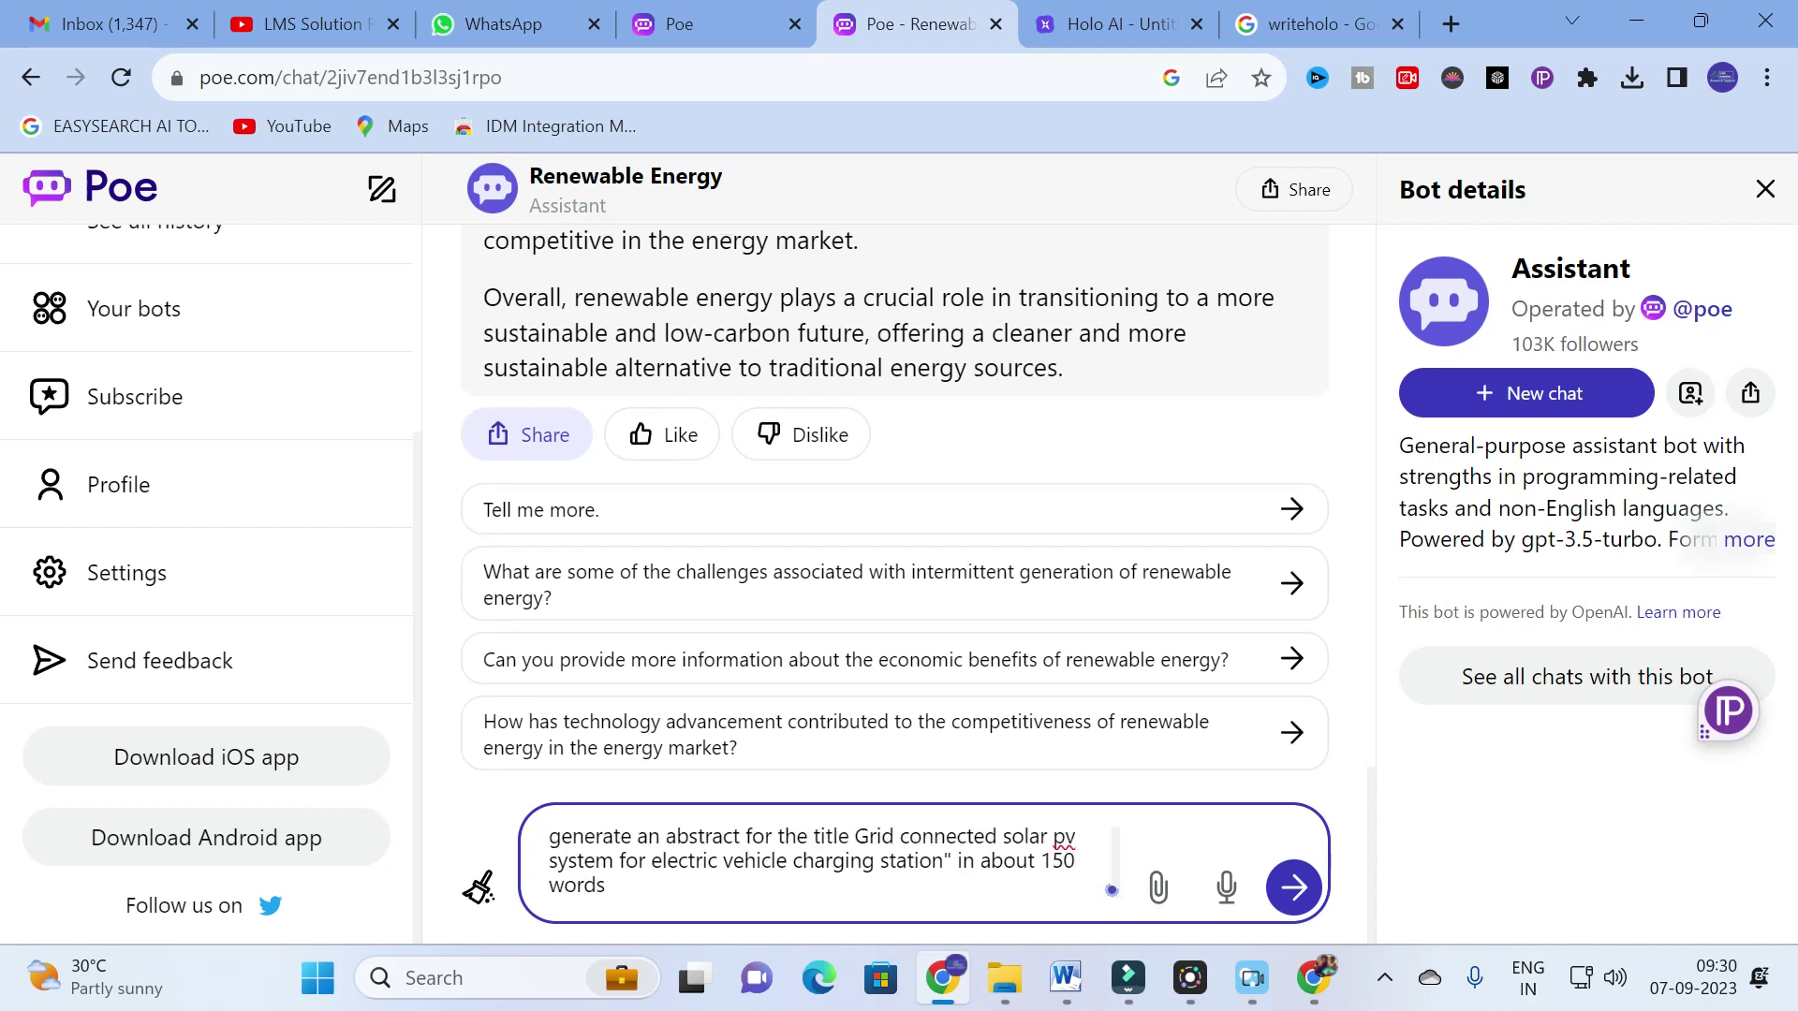
key("Return")
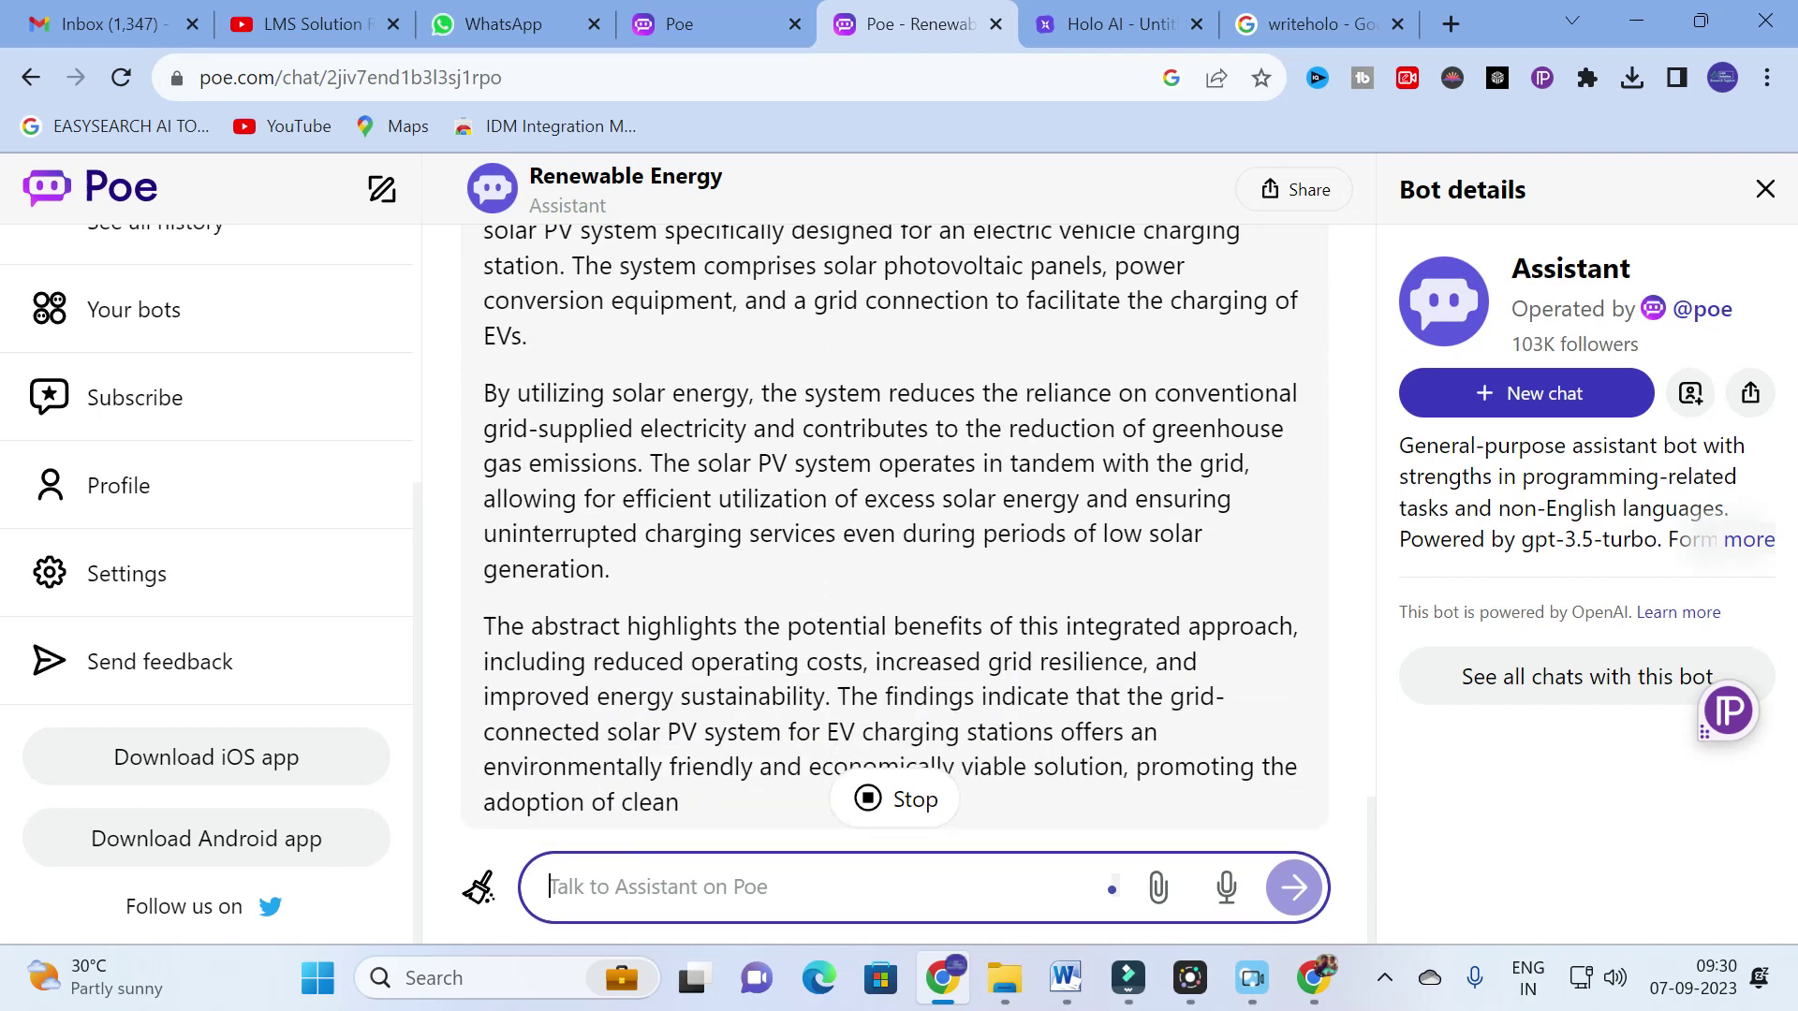
Read through the generated abstract, then minimize the browser to show the desktop.
scroll(894, 534, "up", 5)
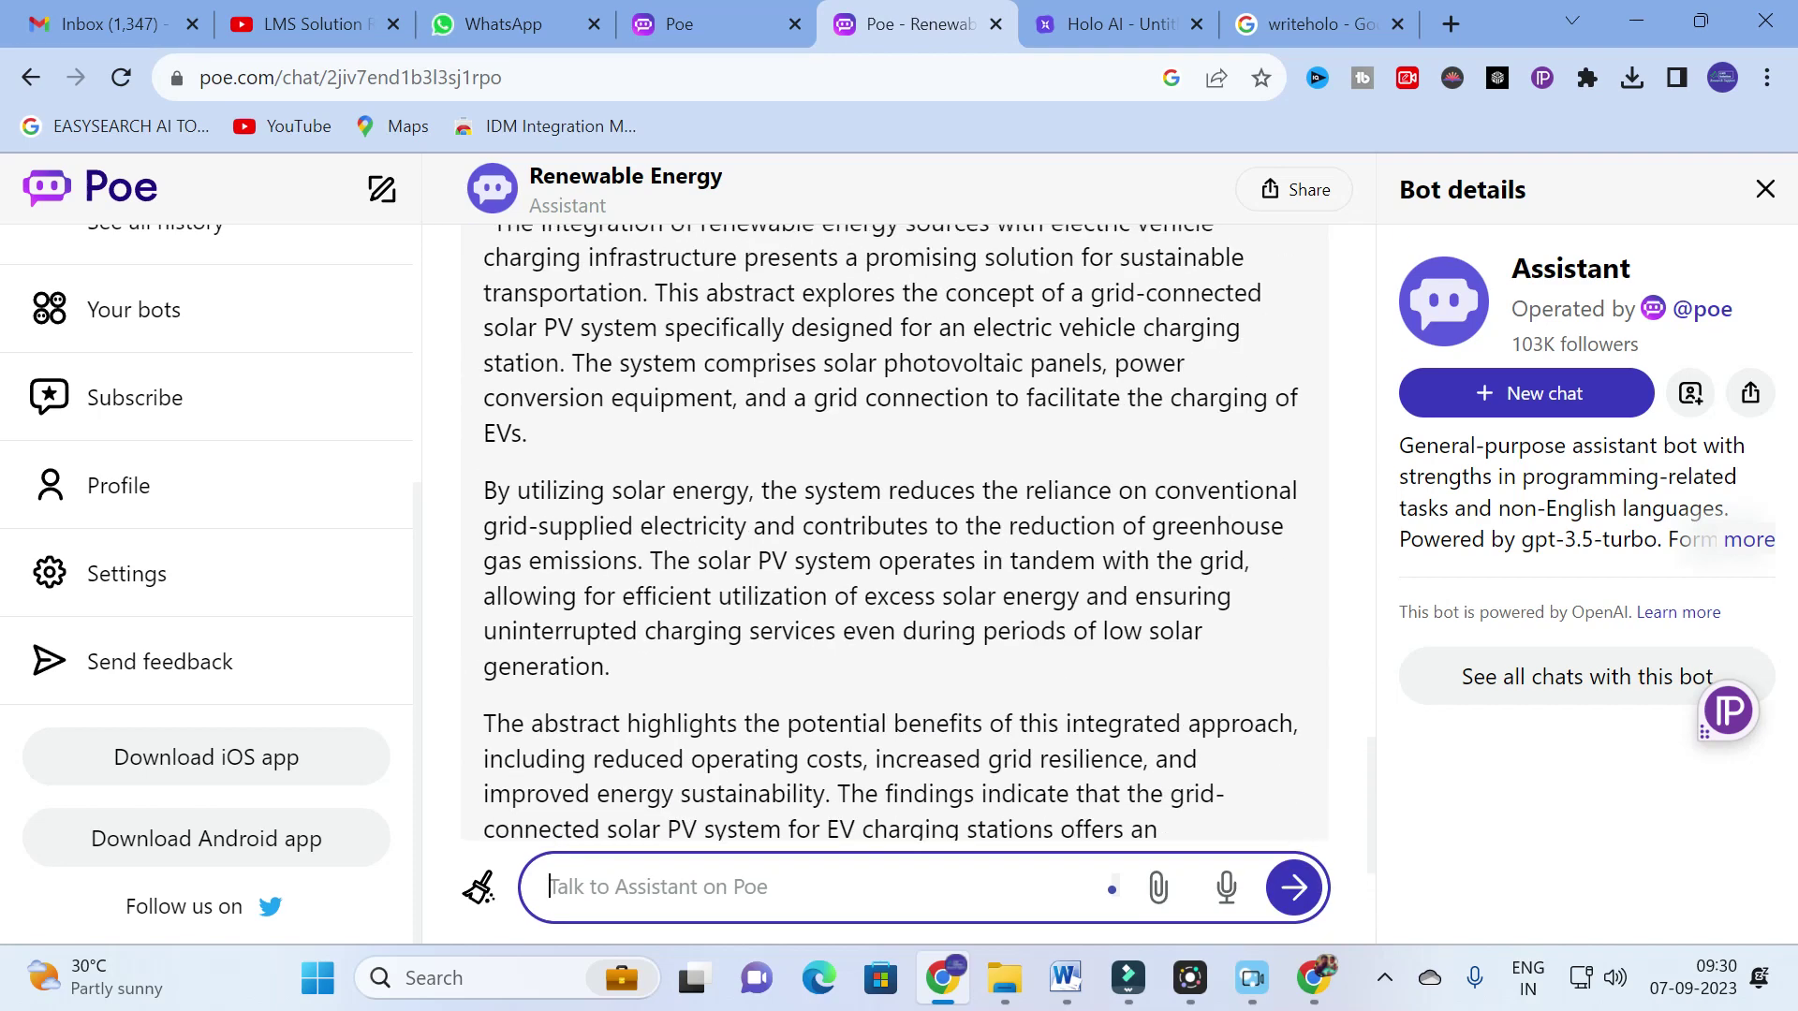
scroll(894, 534, "up", 1)
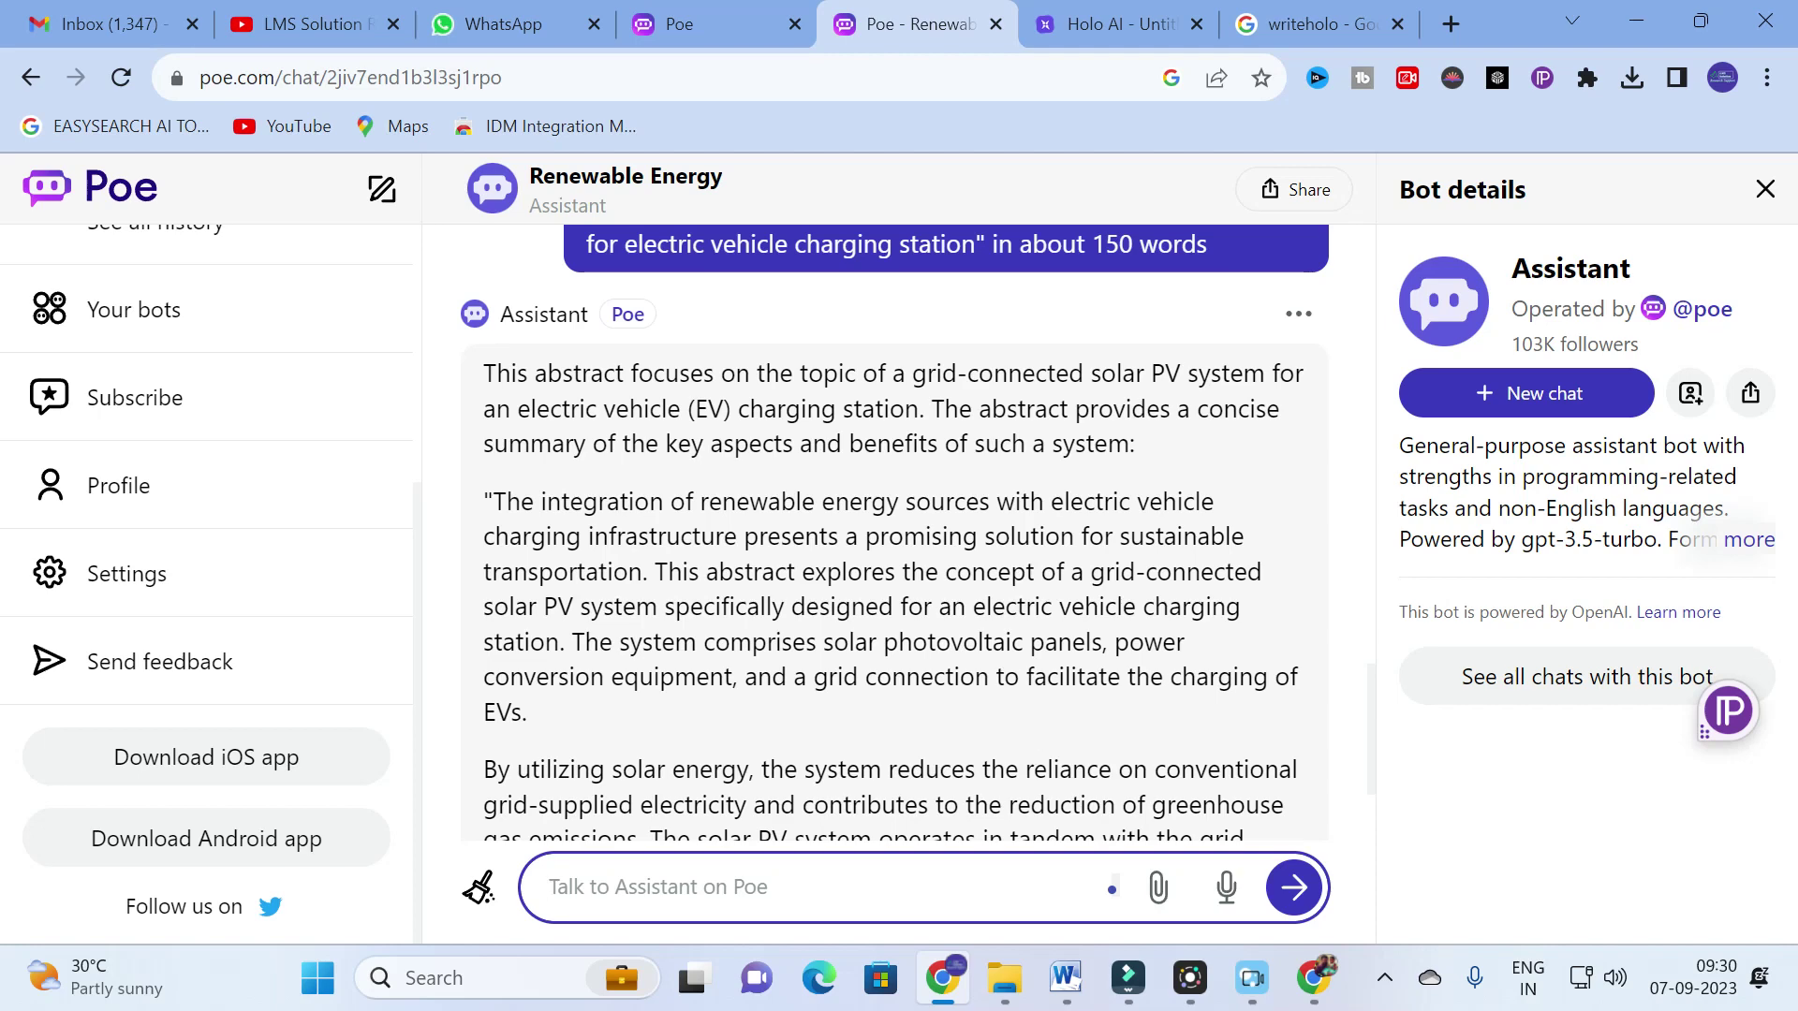
scroll(662, 643, "down", 3)
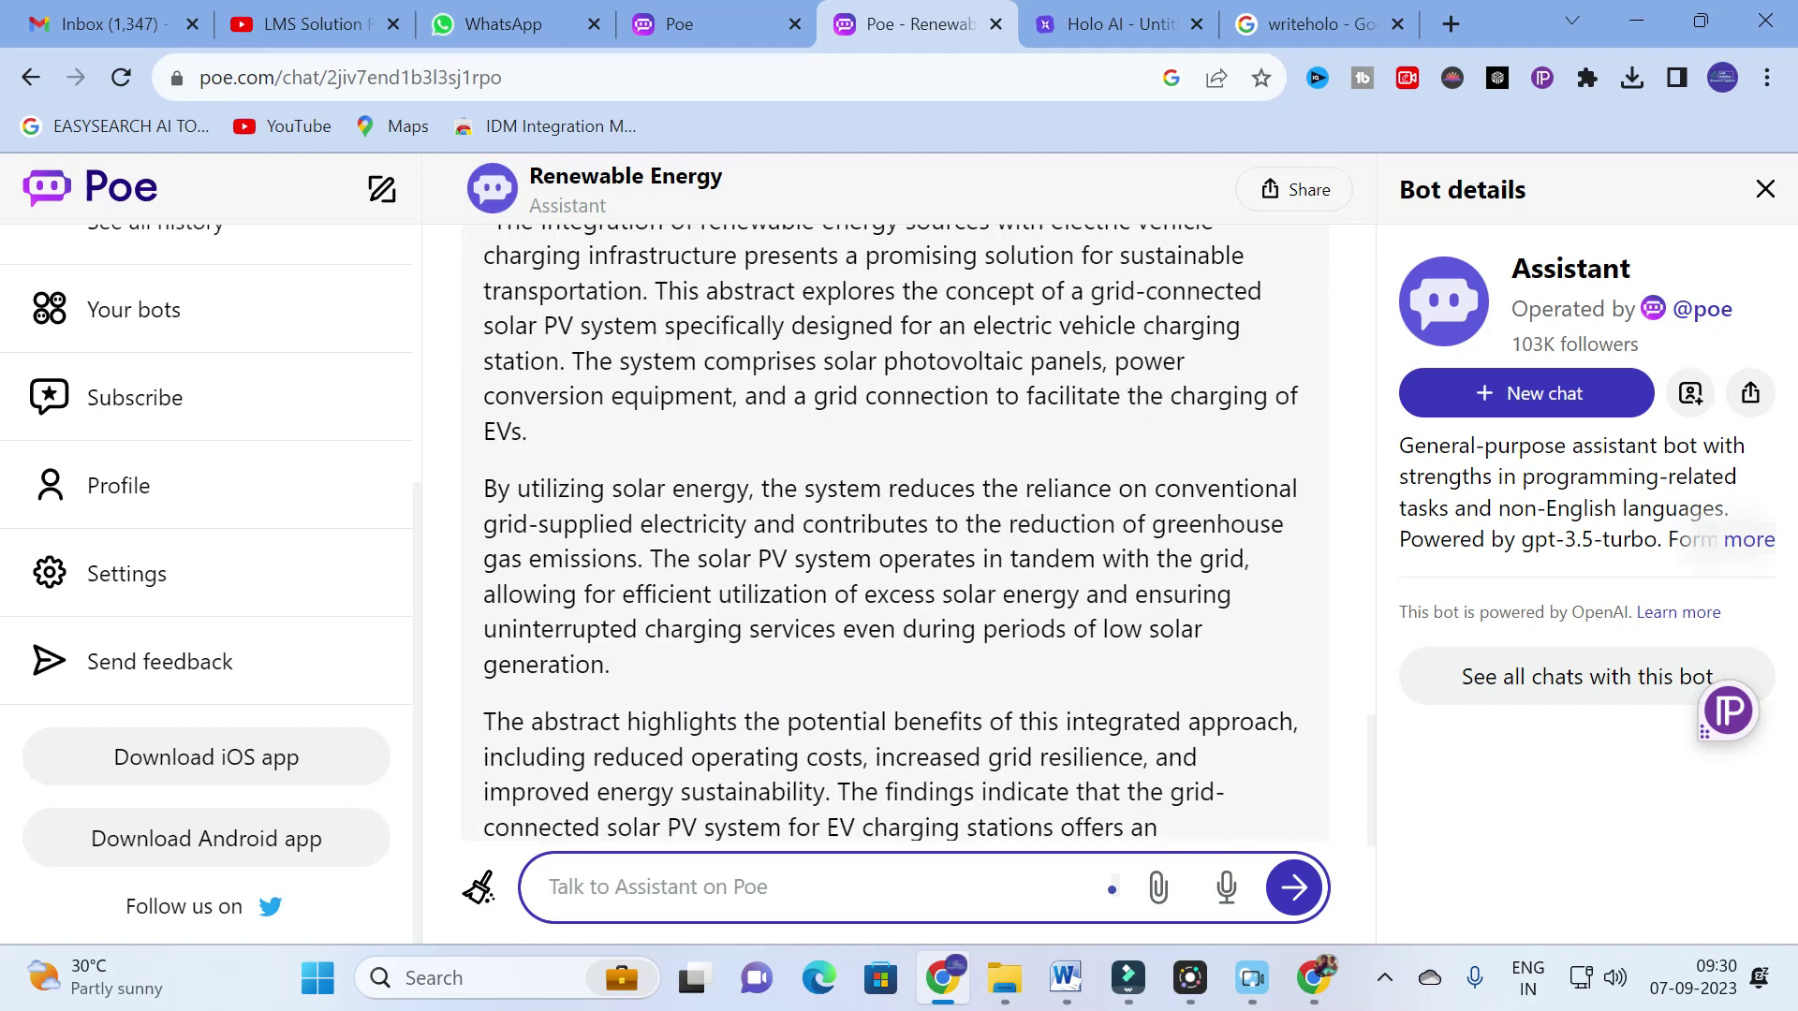
scroll(633, 532, "down", 5)
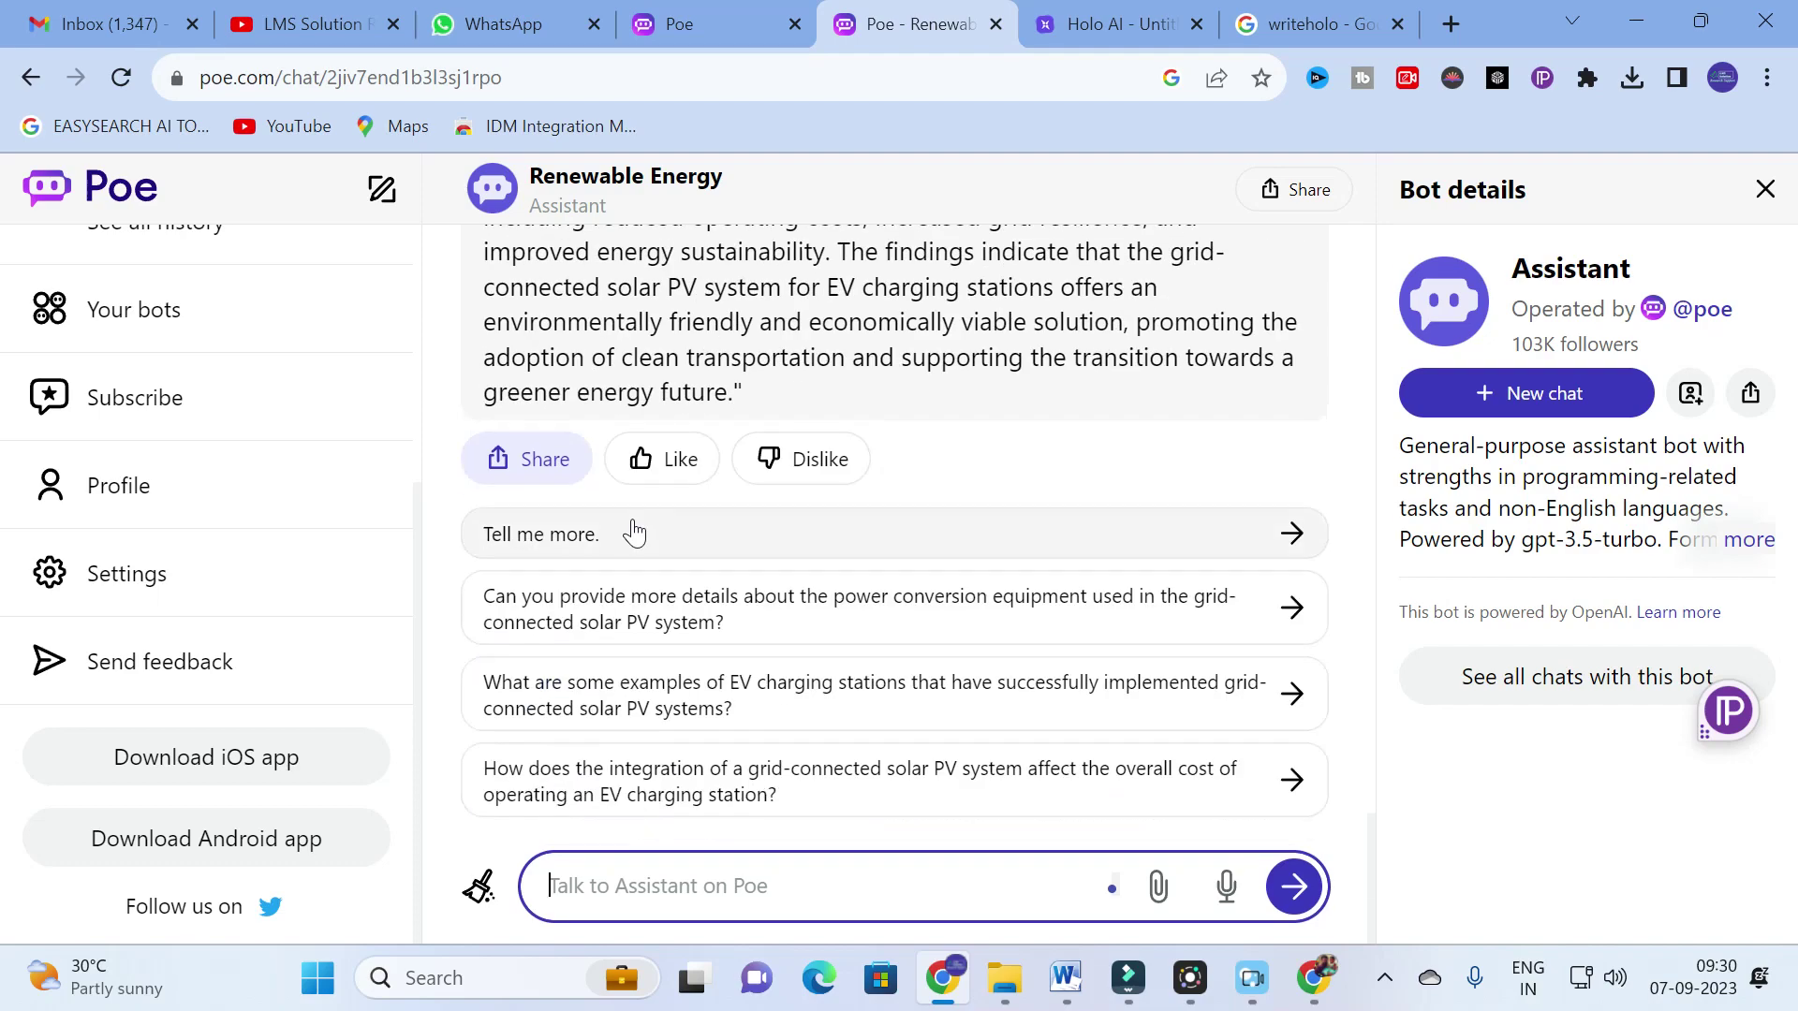
scroll(633, 532, "up", 12)
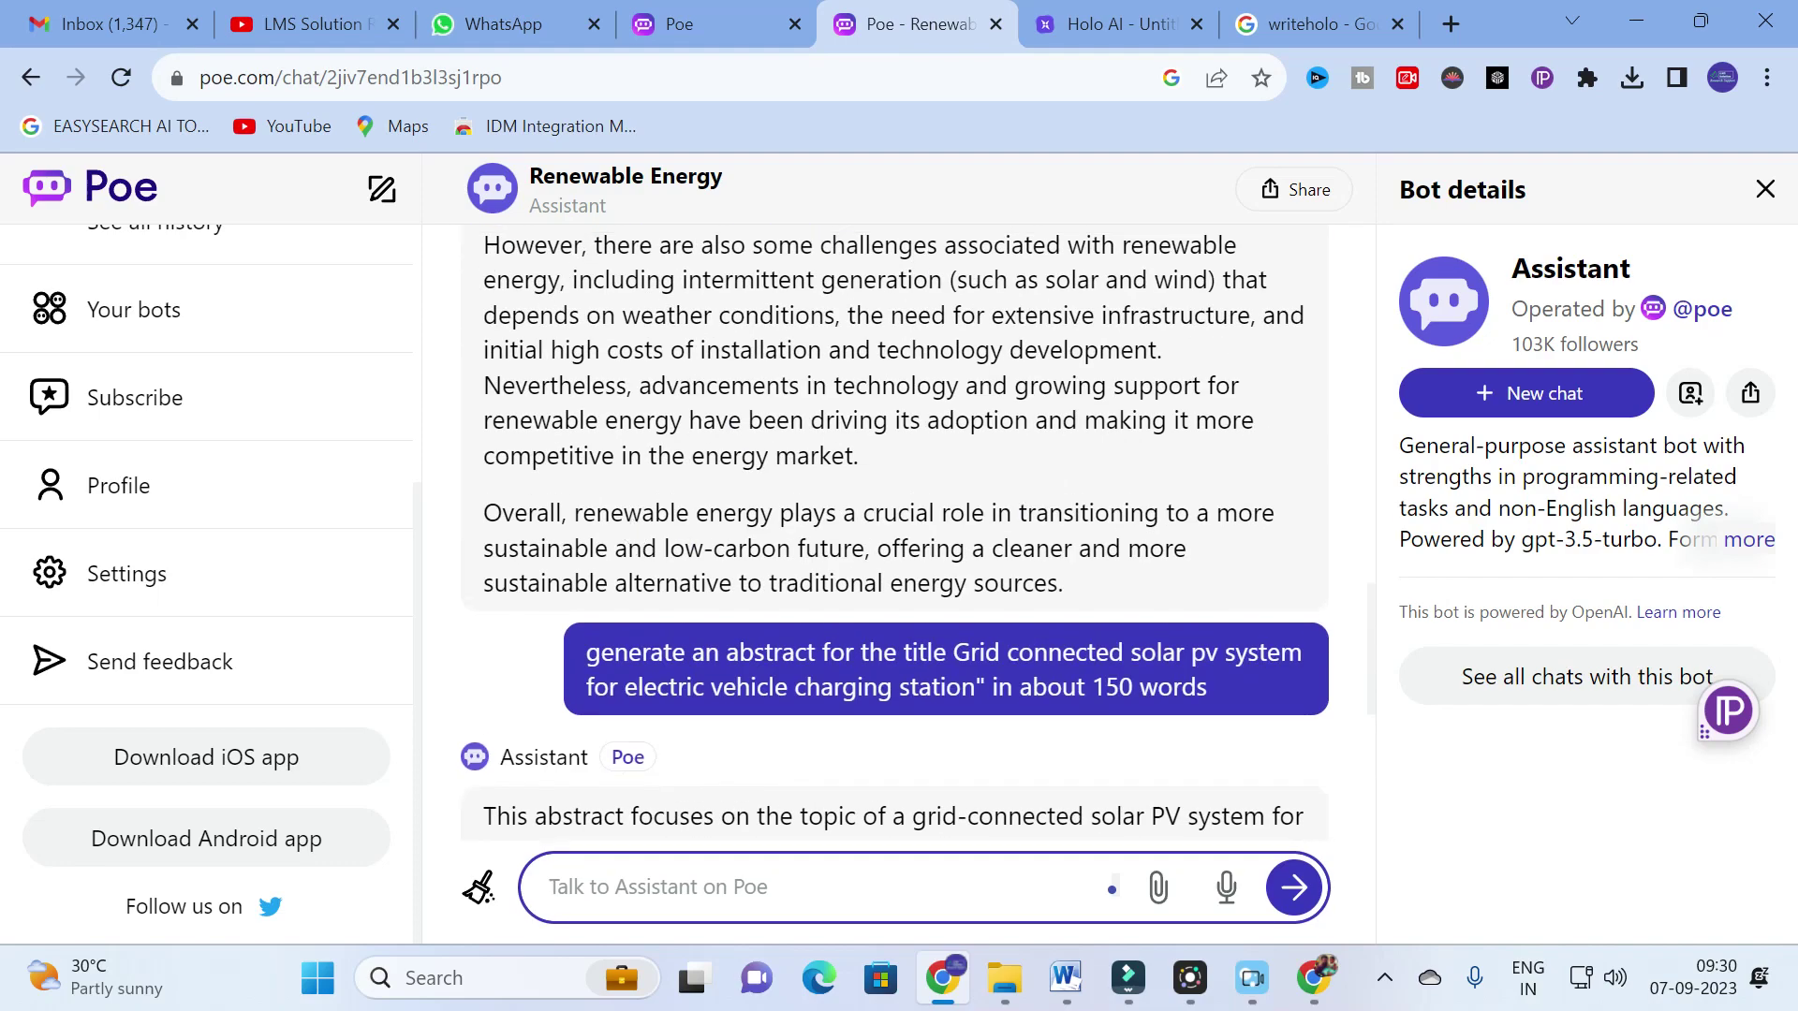
scroll(633, 532, "down", 3)
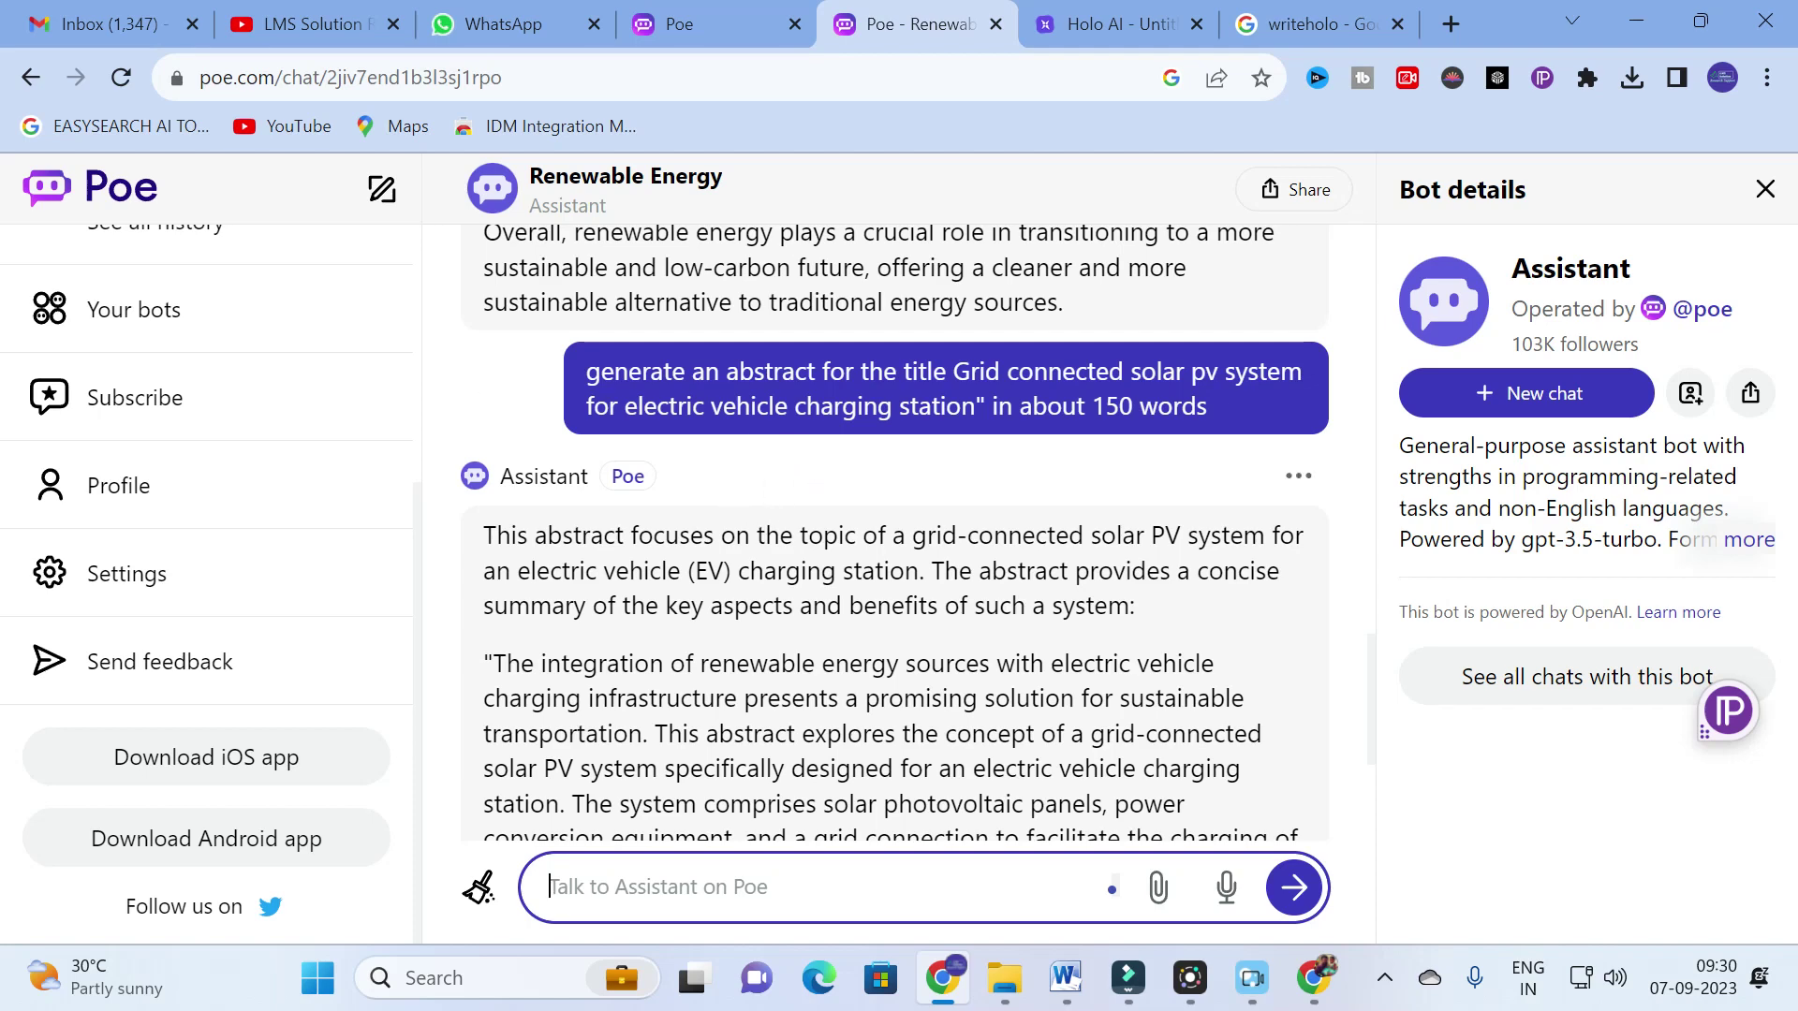
left_click(1637, 21)
Open the 'MTPZC with hardware results' document in Word, maximized to full screen.
left_click(1658, 14)
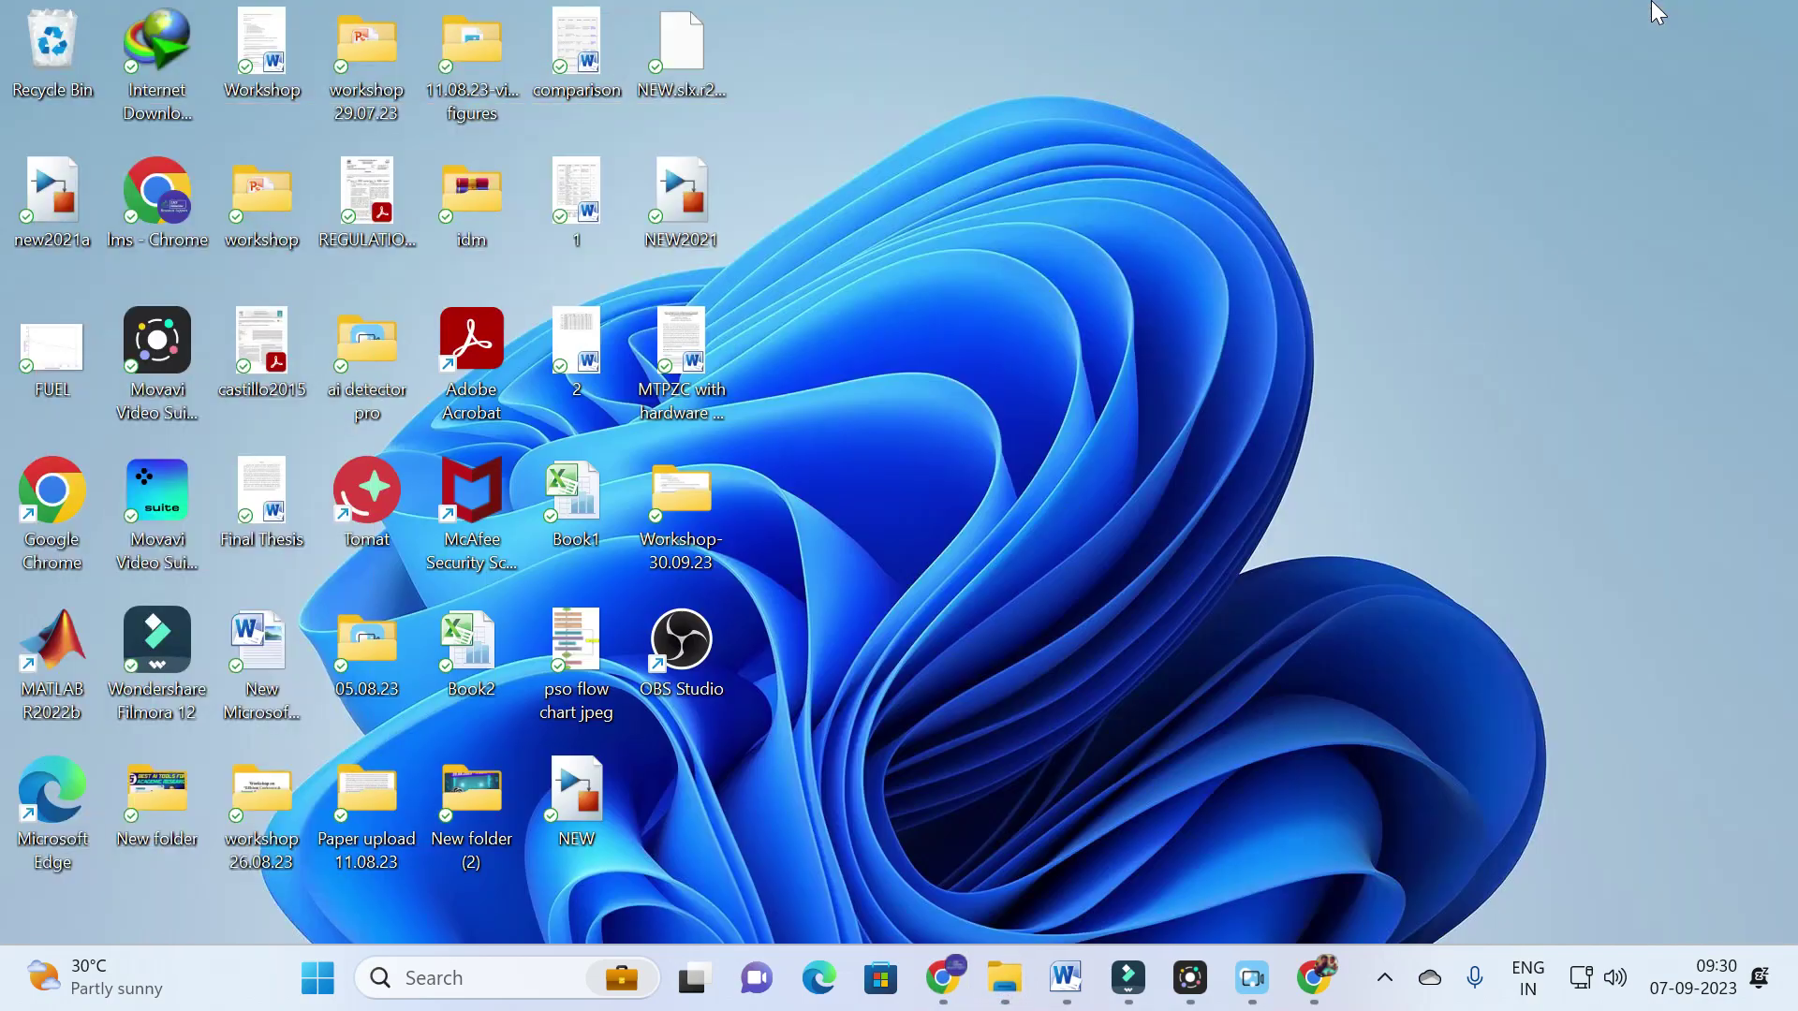
double_click(674, 342)
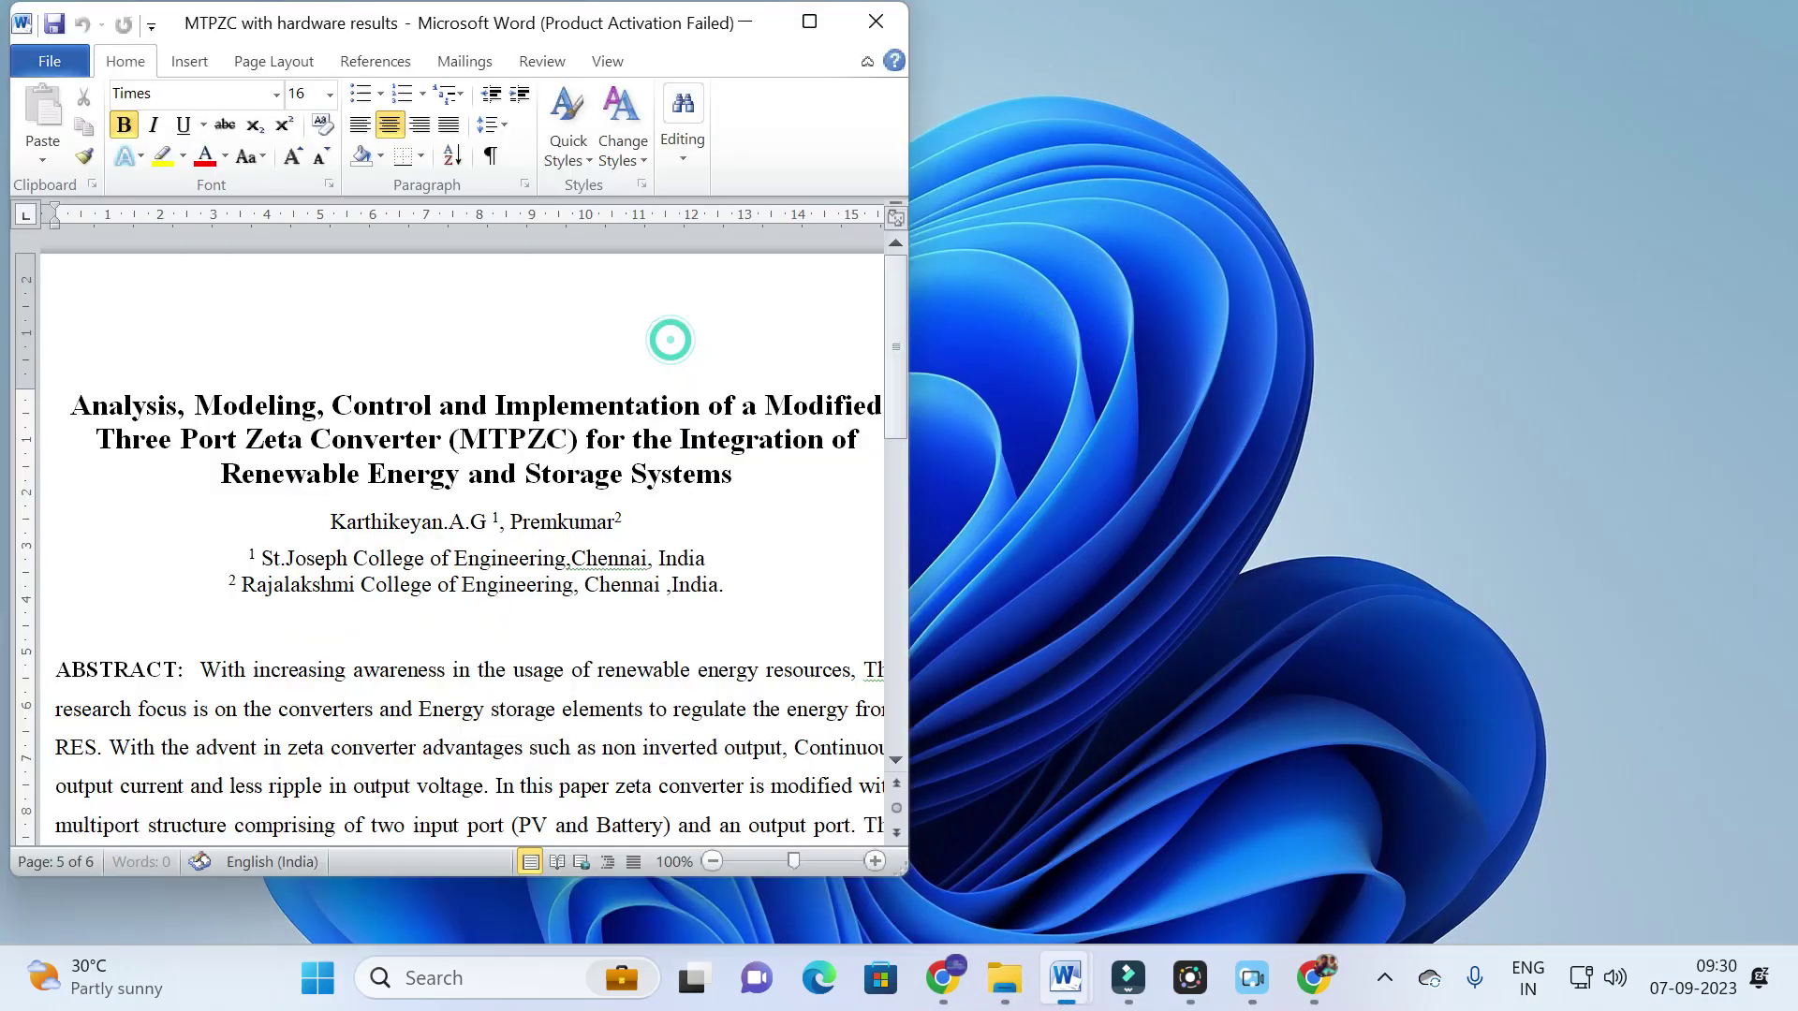
left_click(807, 21)
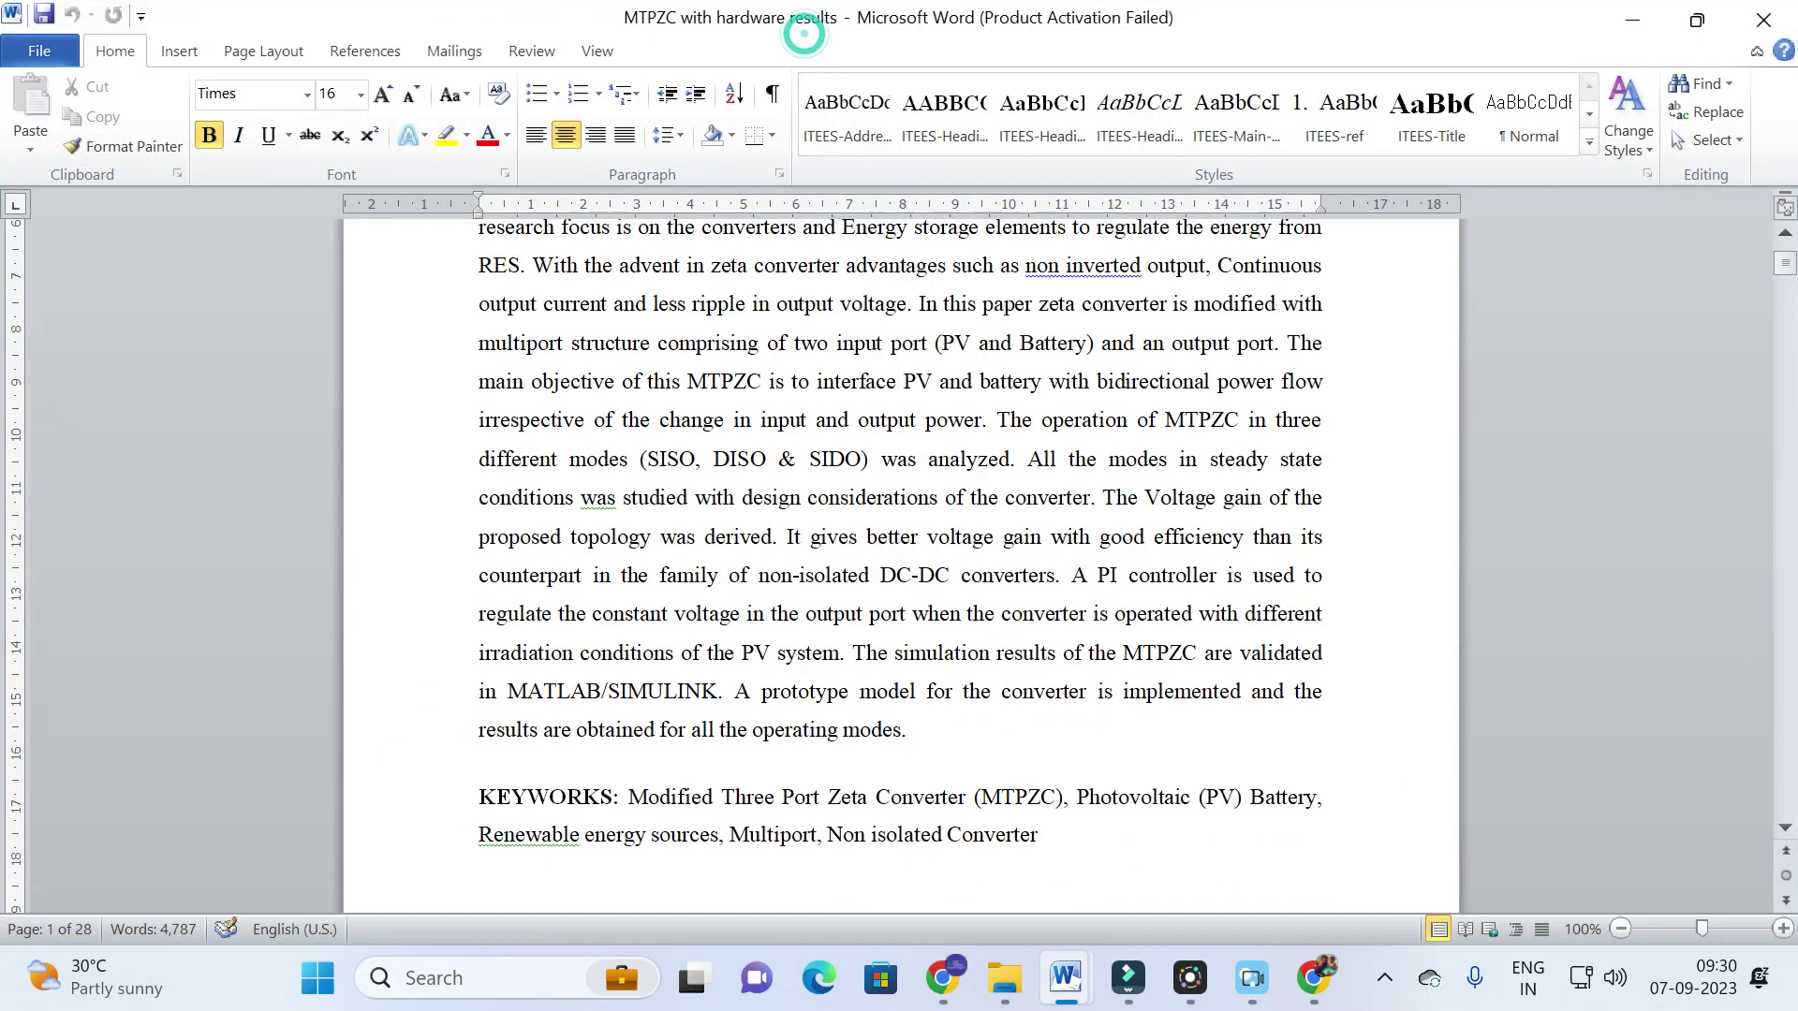
Copy references 1–10 from the REFERENCES section and return to the Poe chat.
left_click_drag(1786, 264, 1786, 796)
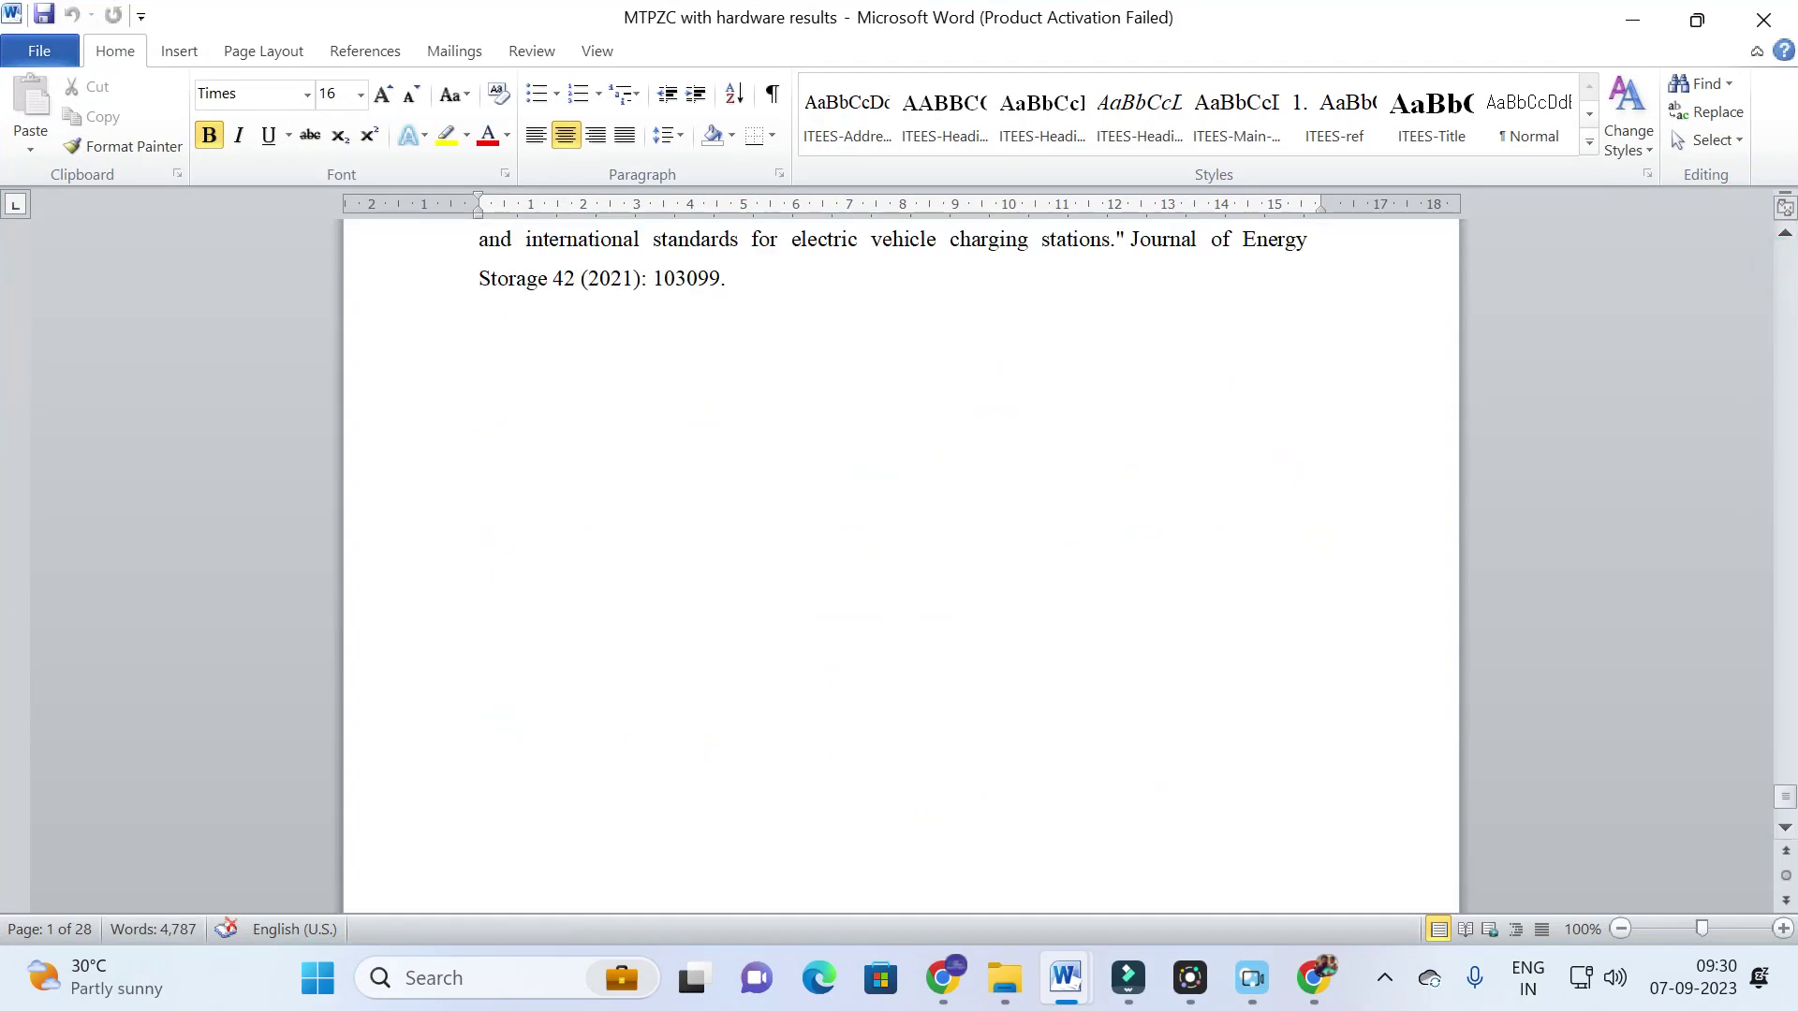
scroll(899, 562, "up", 15)
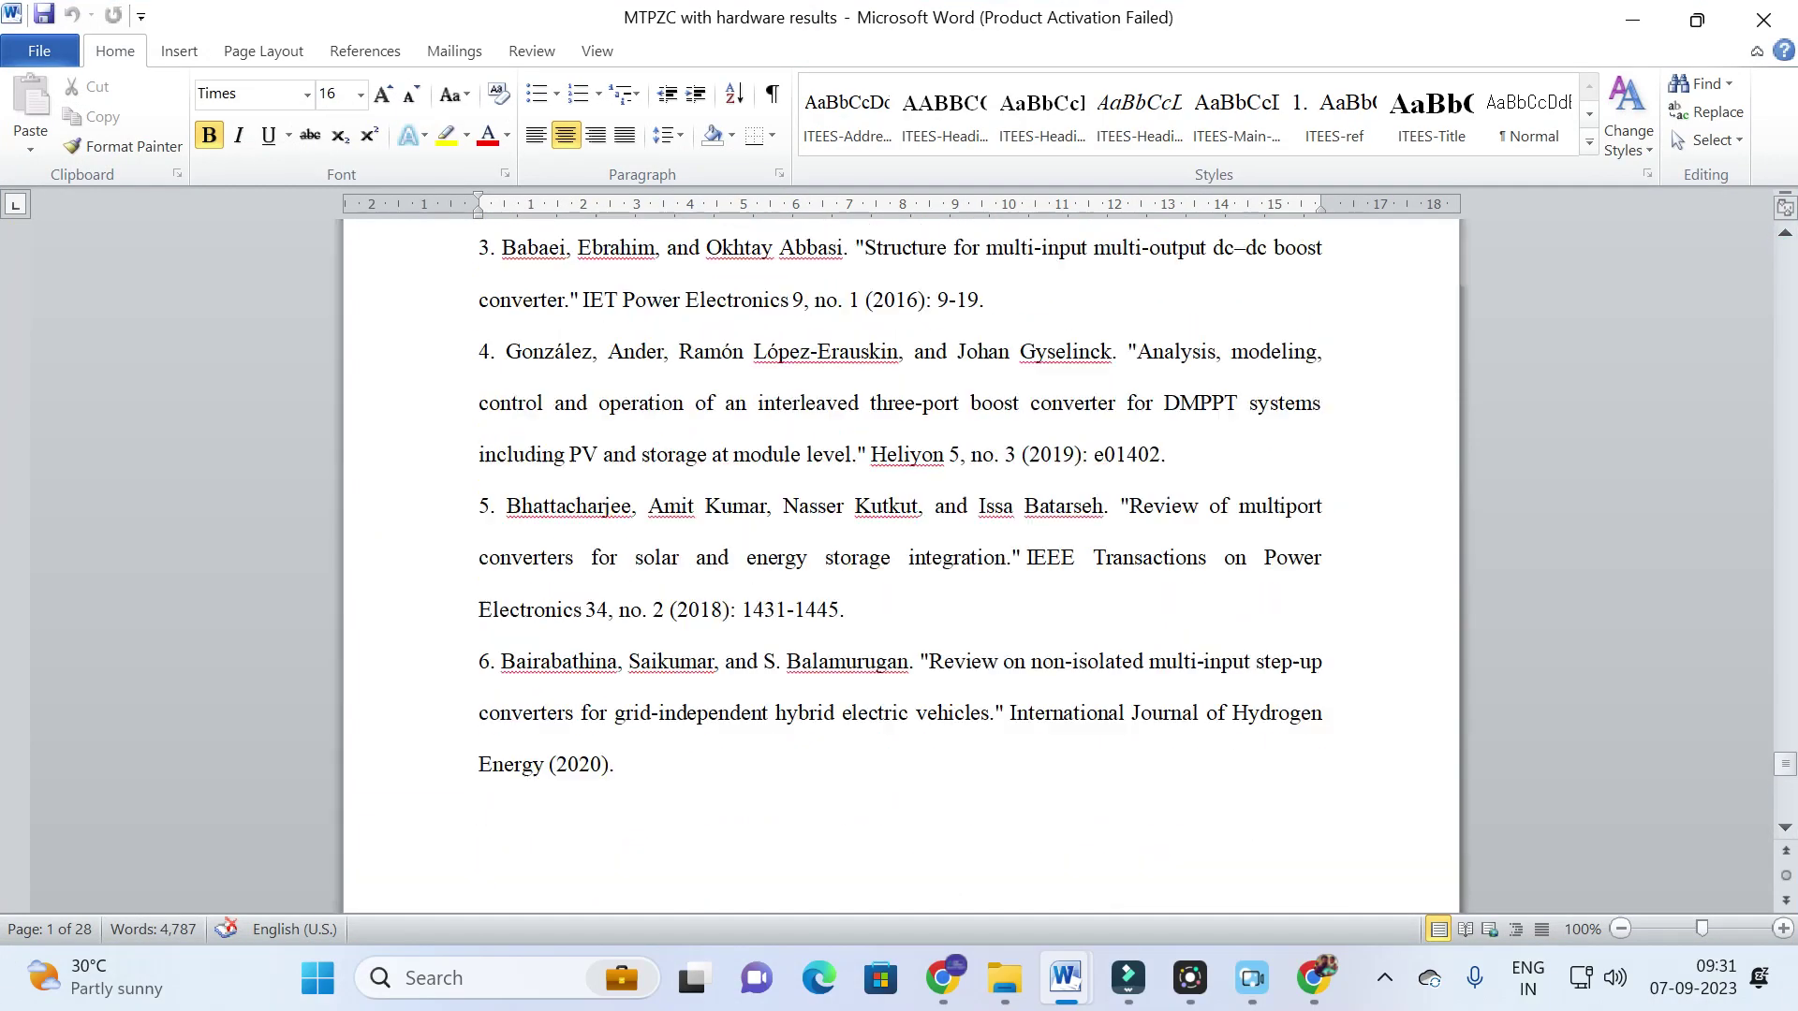
scroll(899, 562, "up", 5)
left_click_drag(463, 356, 1164, 670)
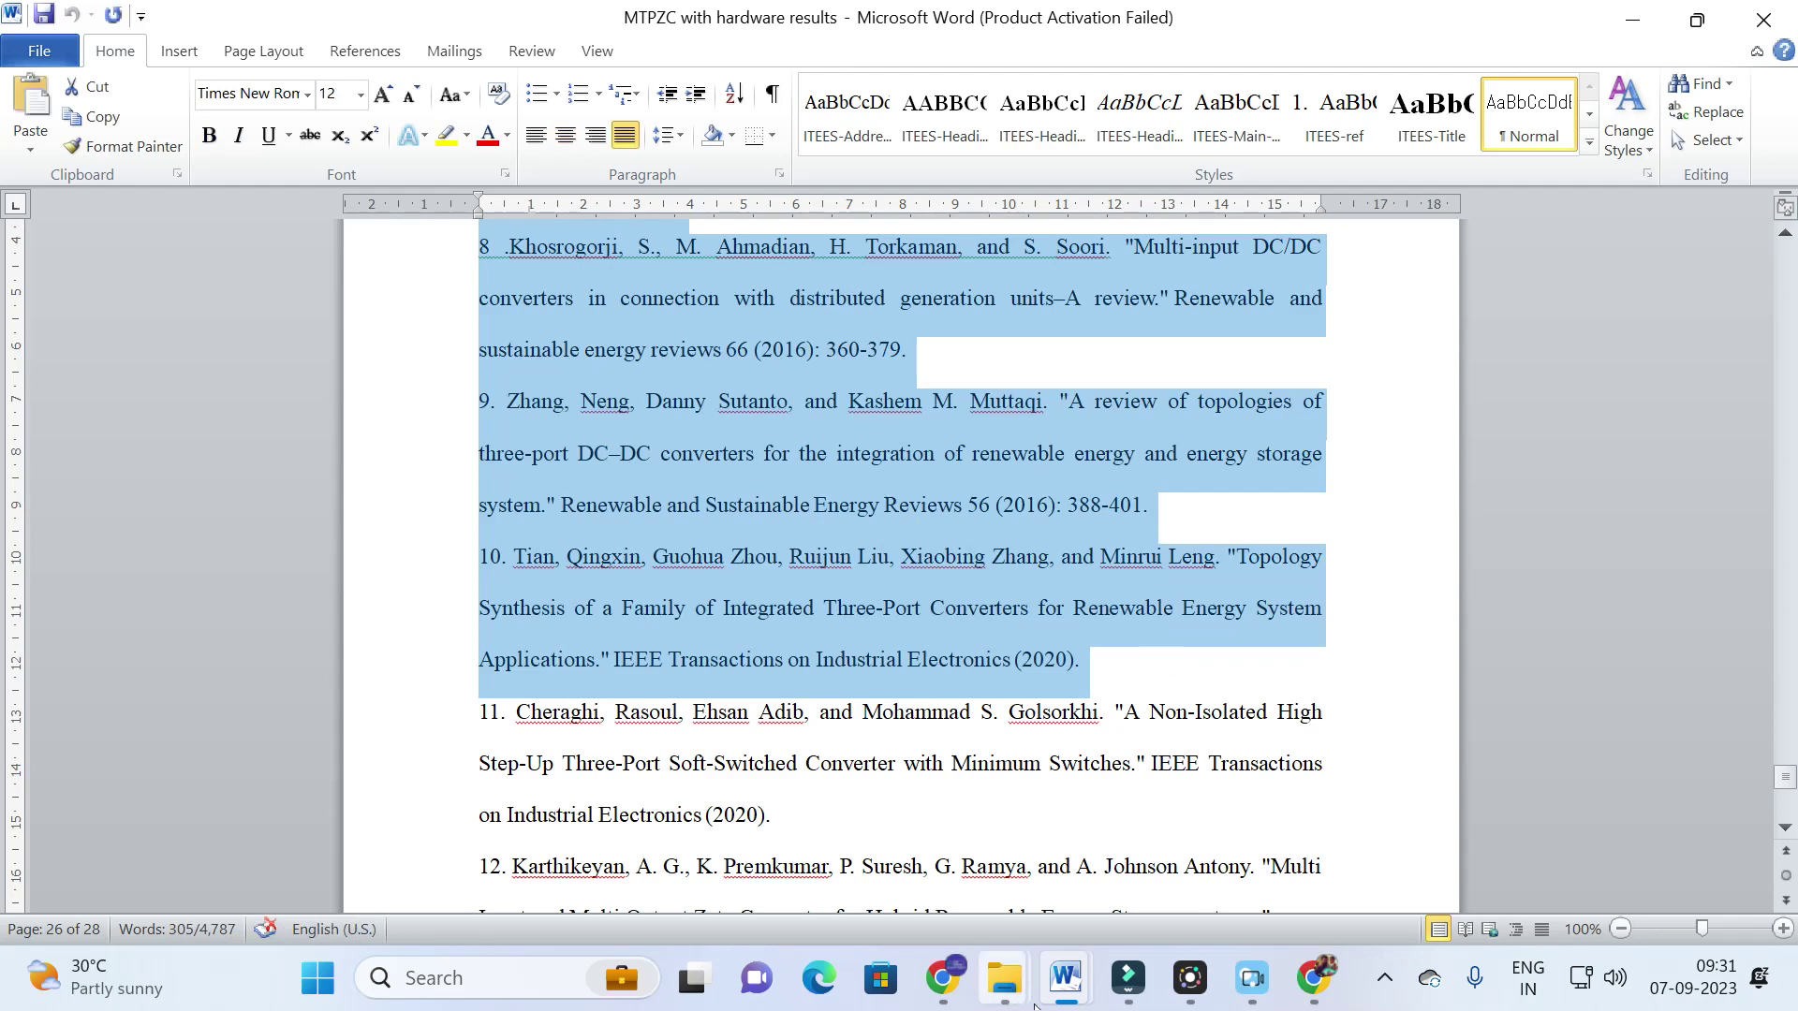
left_click(944, 978)
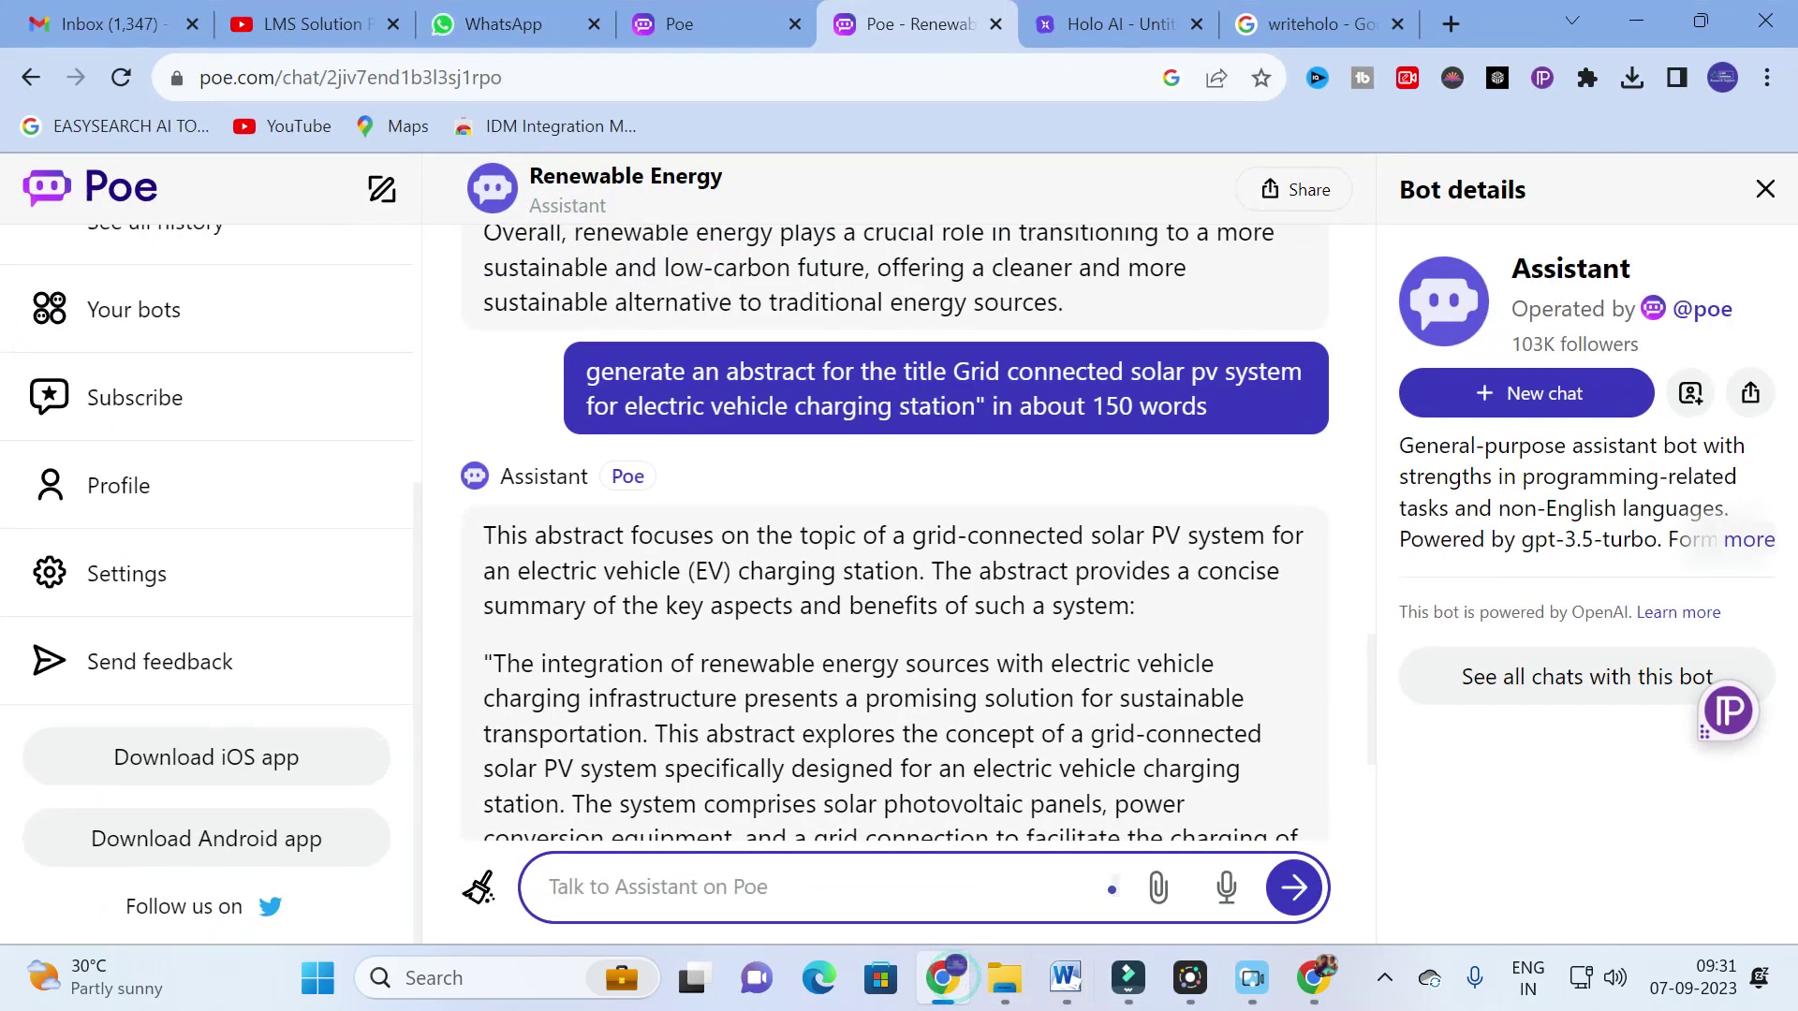
Paste the copied references and ask to summarize all the above references individually.
type("10. Tian, Qingxin, Guohua Zhou, Ruijun Liu, Xiaobing Zhang, and Minrui Leng. \"Topology Synthesis of a Family of Integrated Three-Port Converters for Renewable Energy System Applications.\" IEEE Transactions on Industrial Electronics (2020).")
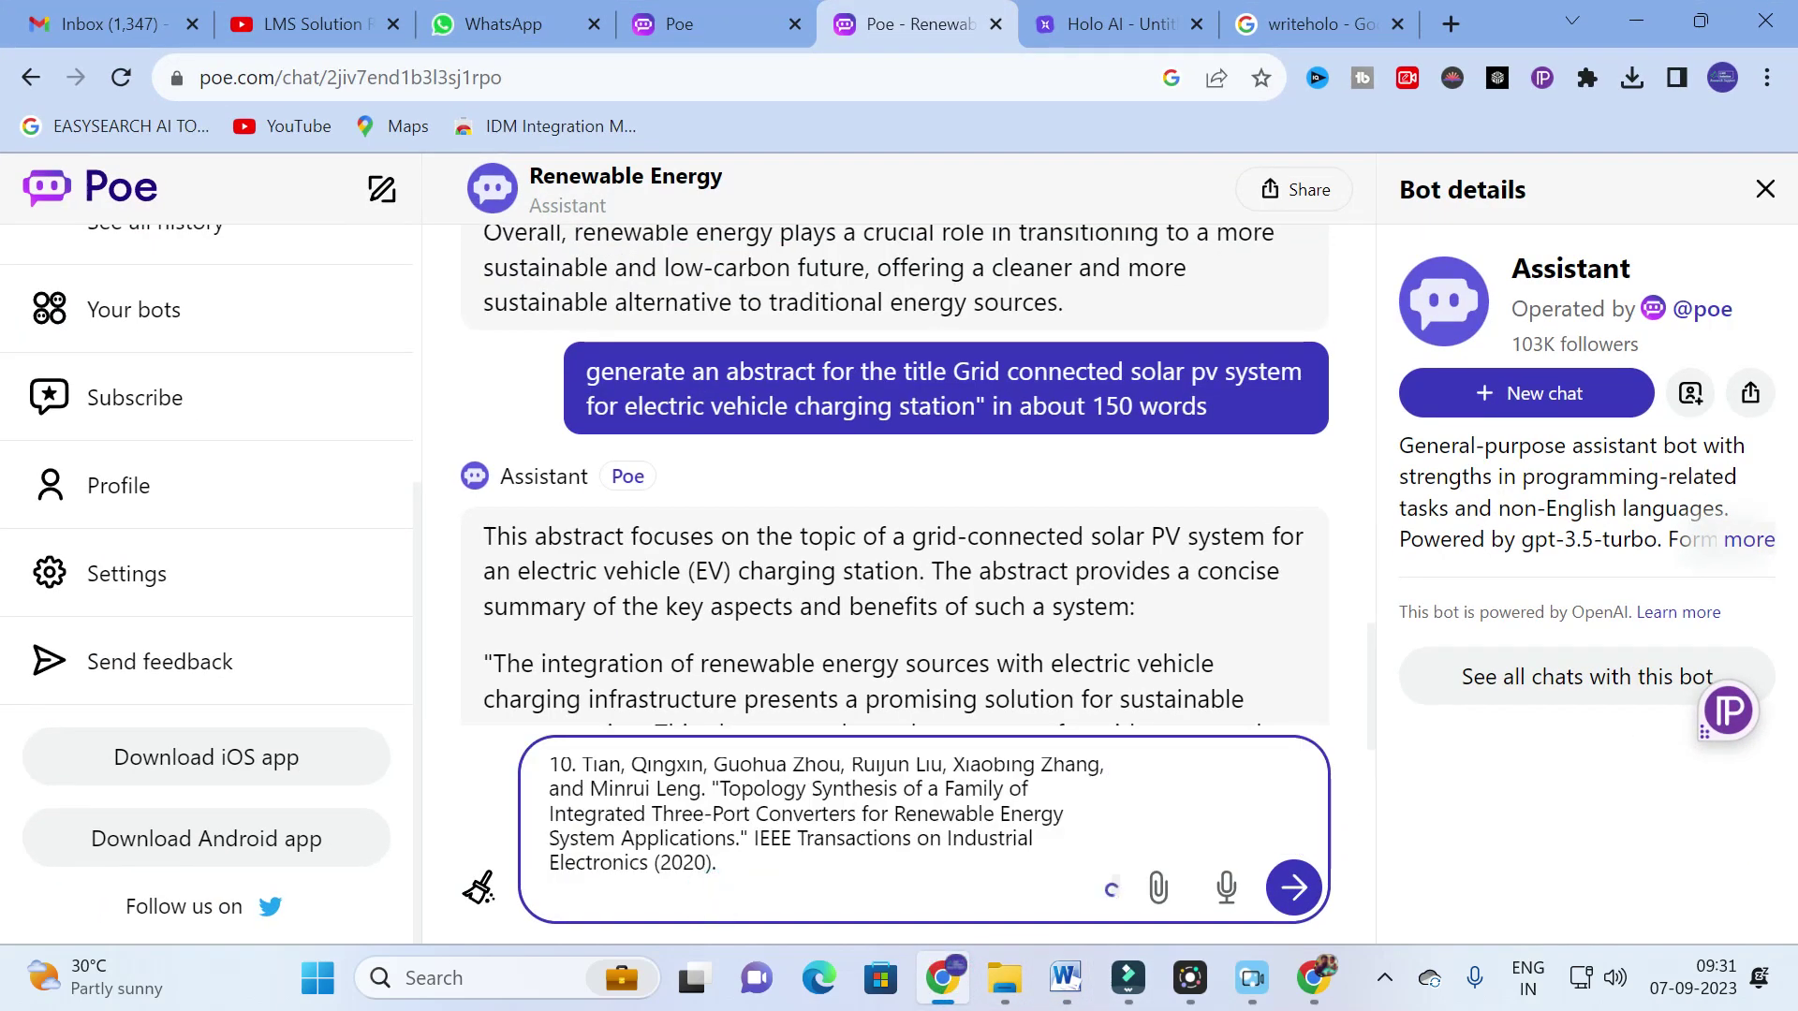
type("summariz")
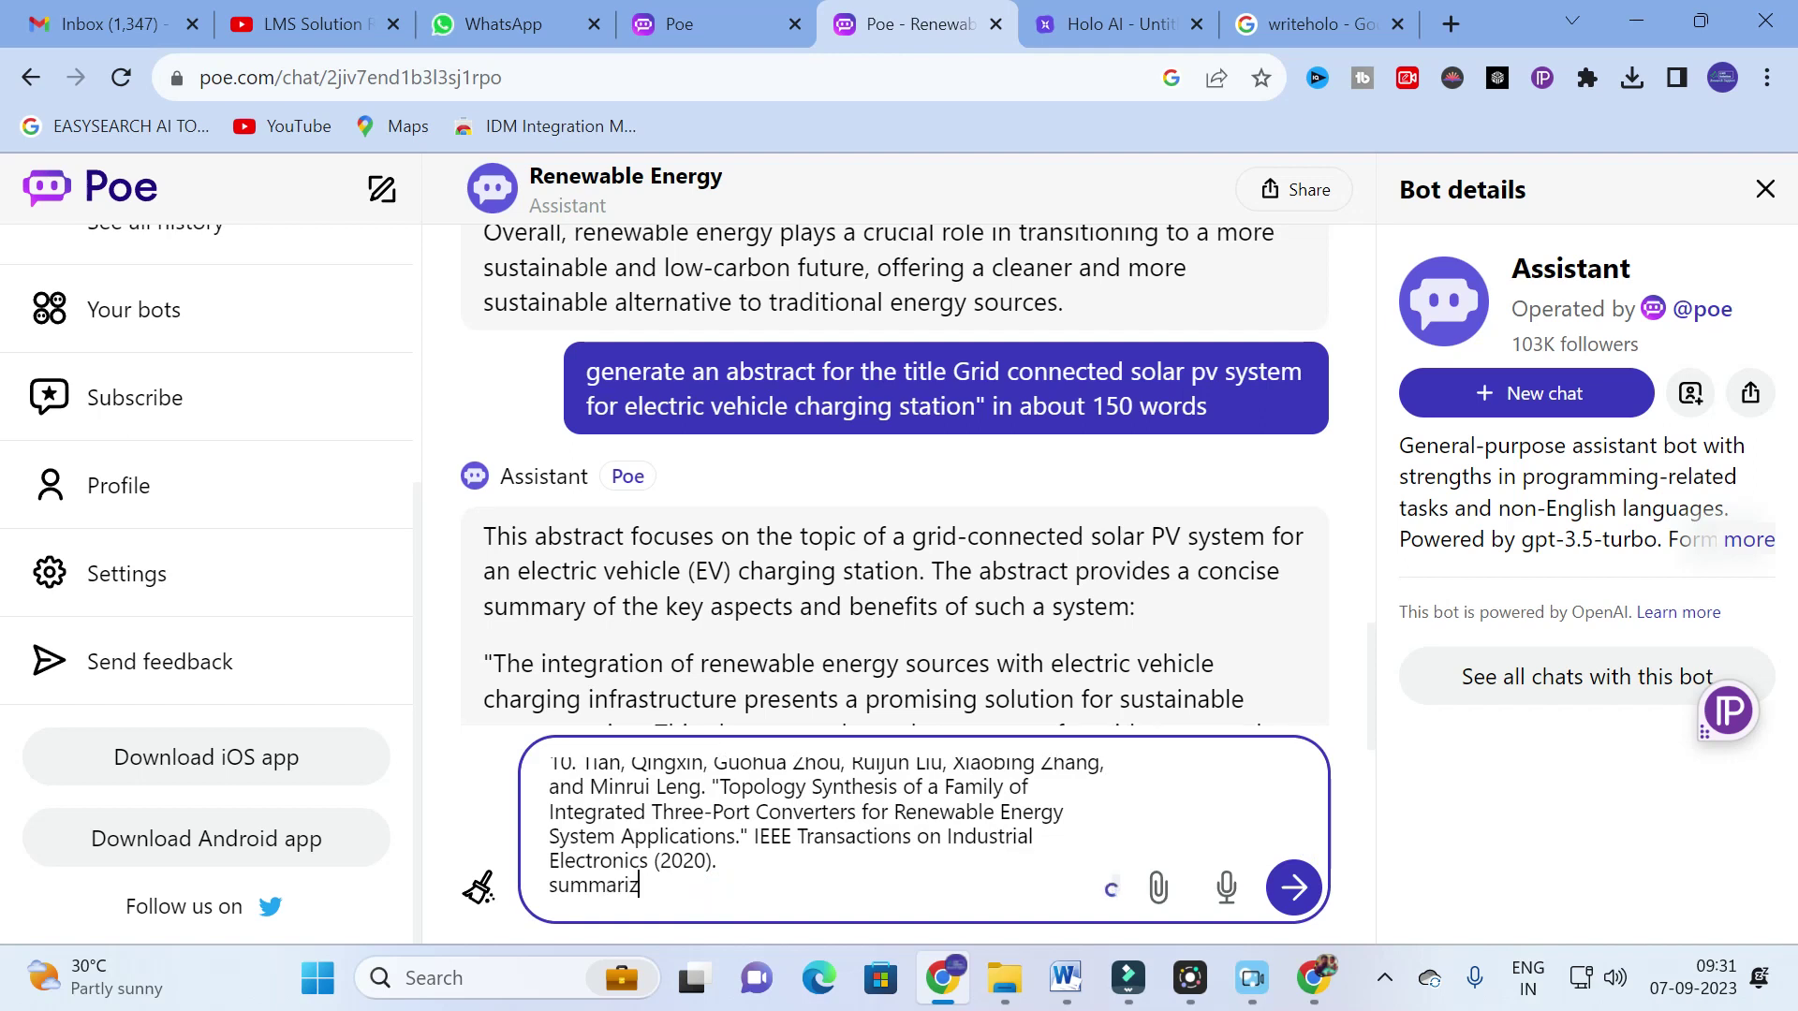
type("e the above ")
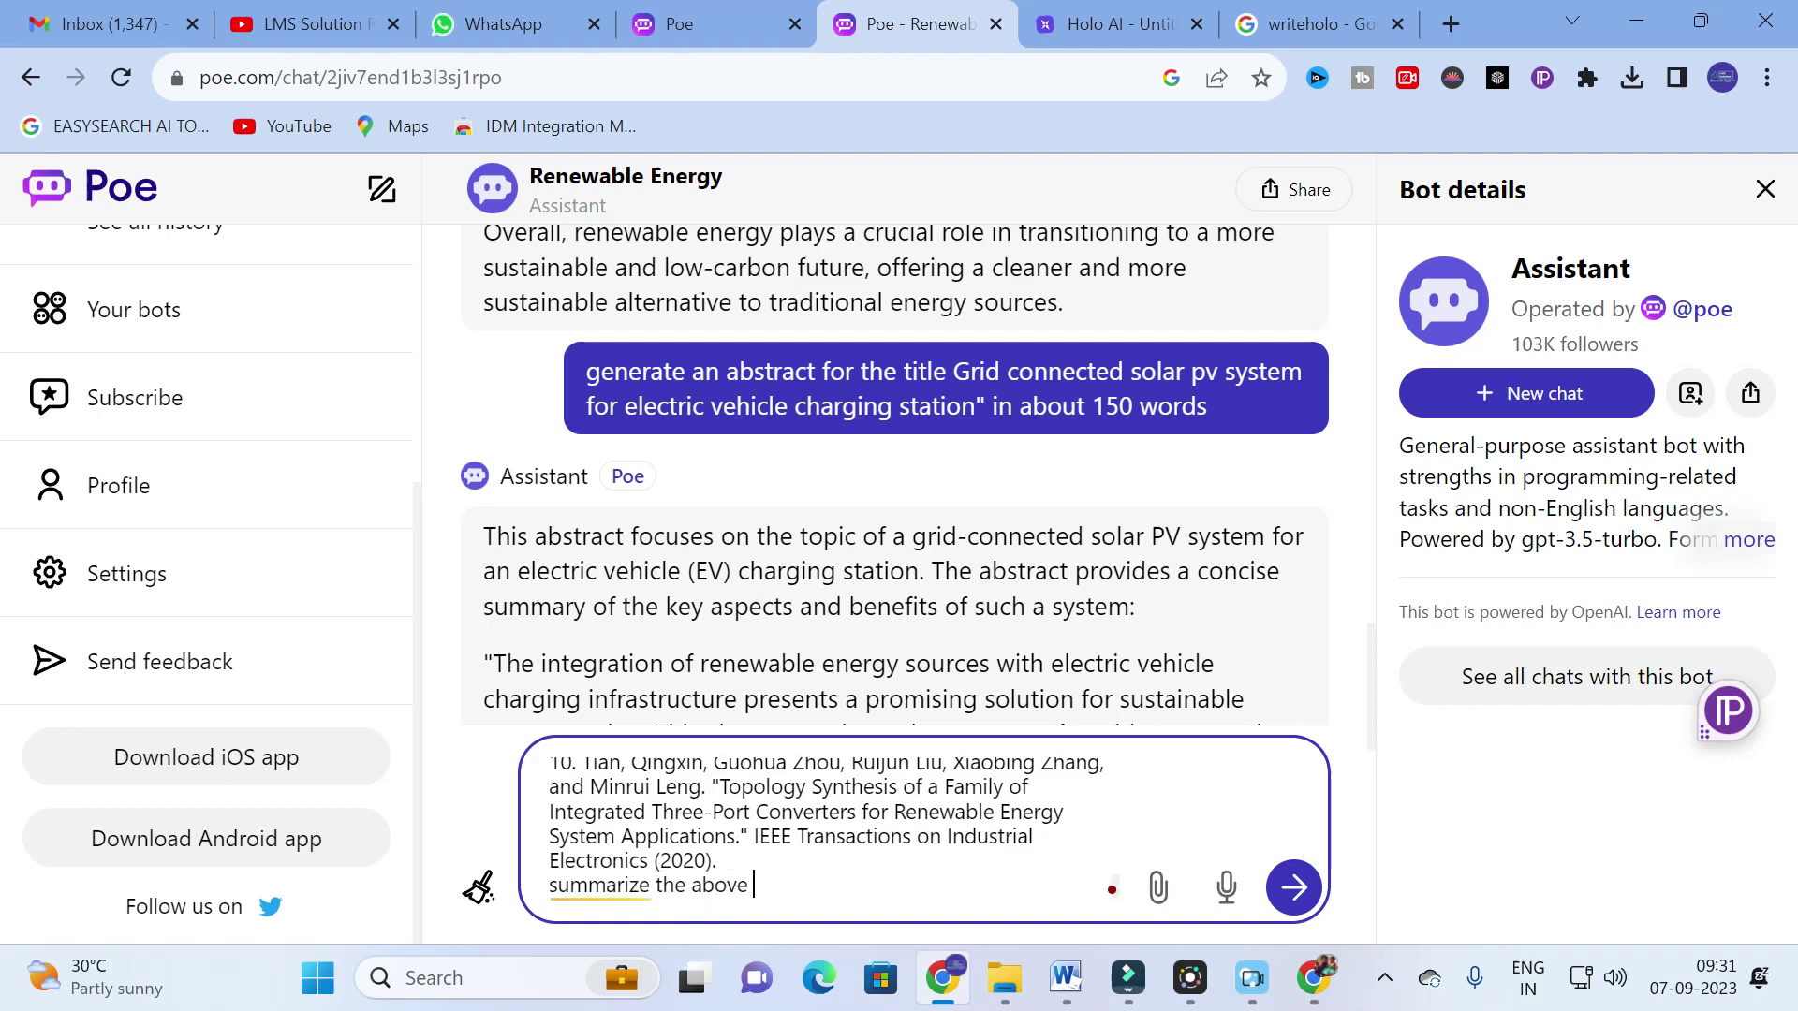
type("references ")
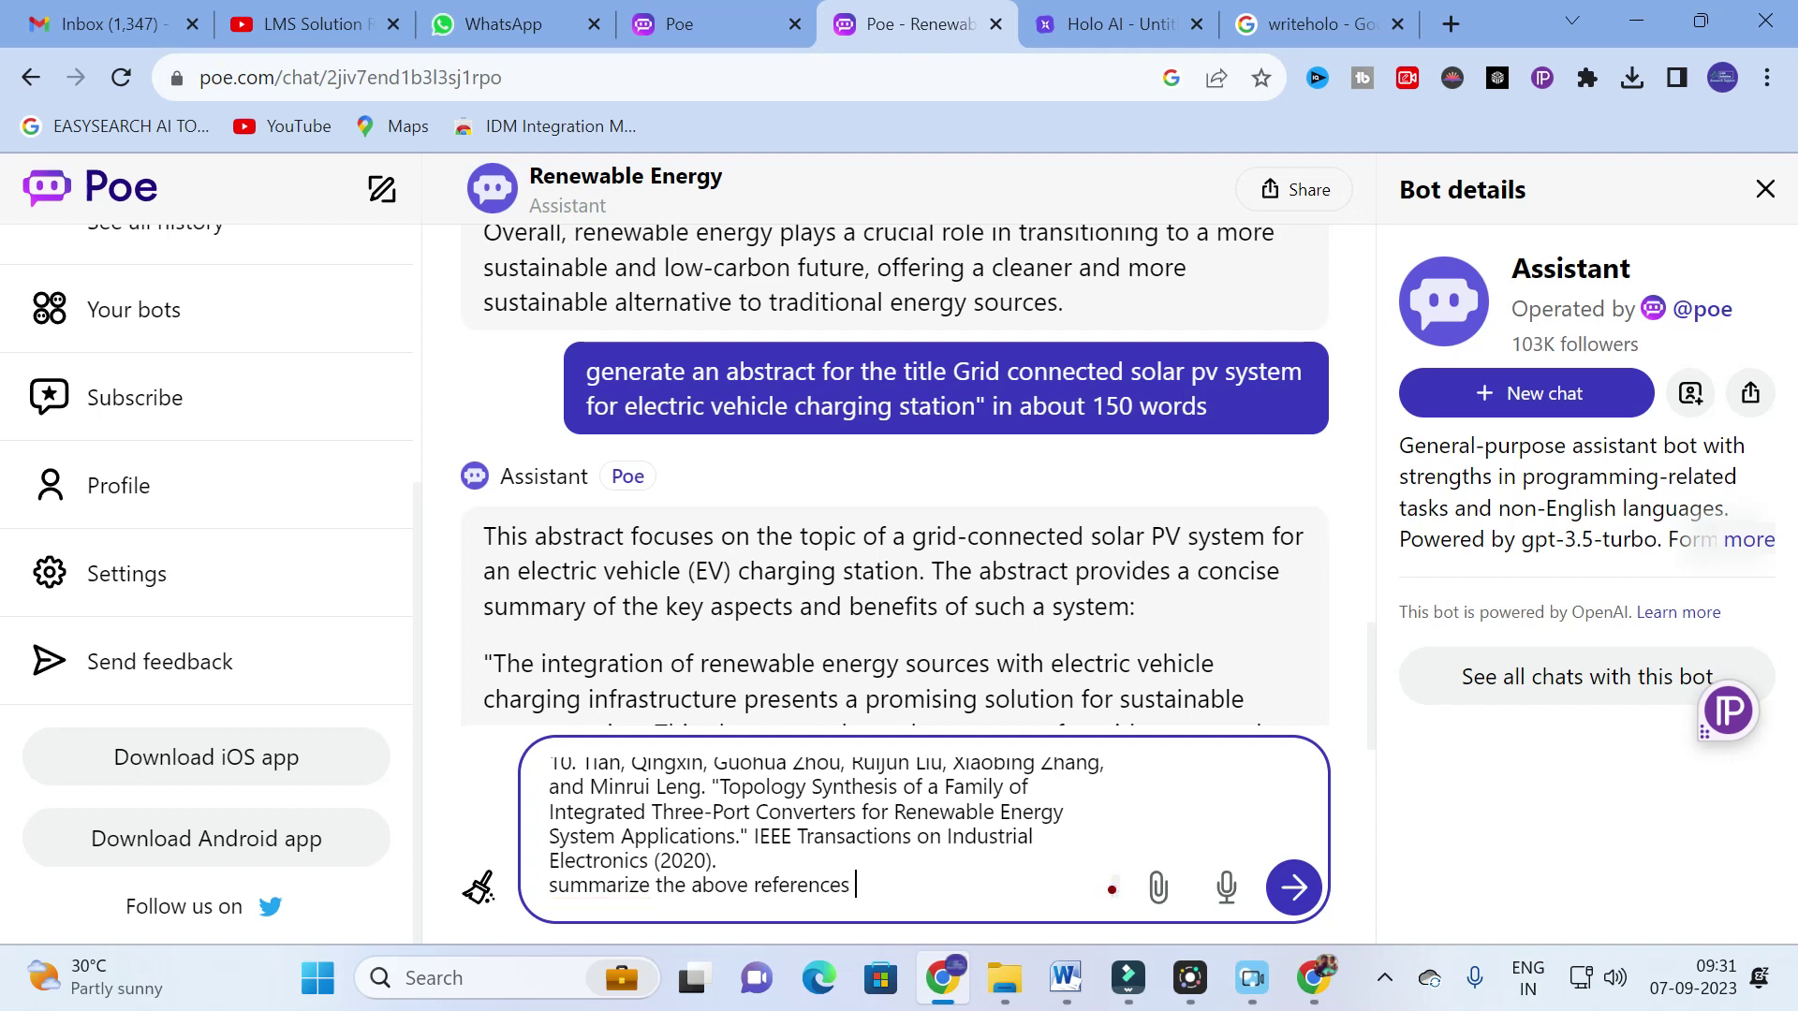
type("in about 5 line")
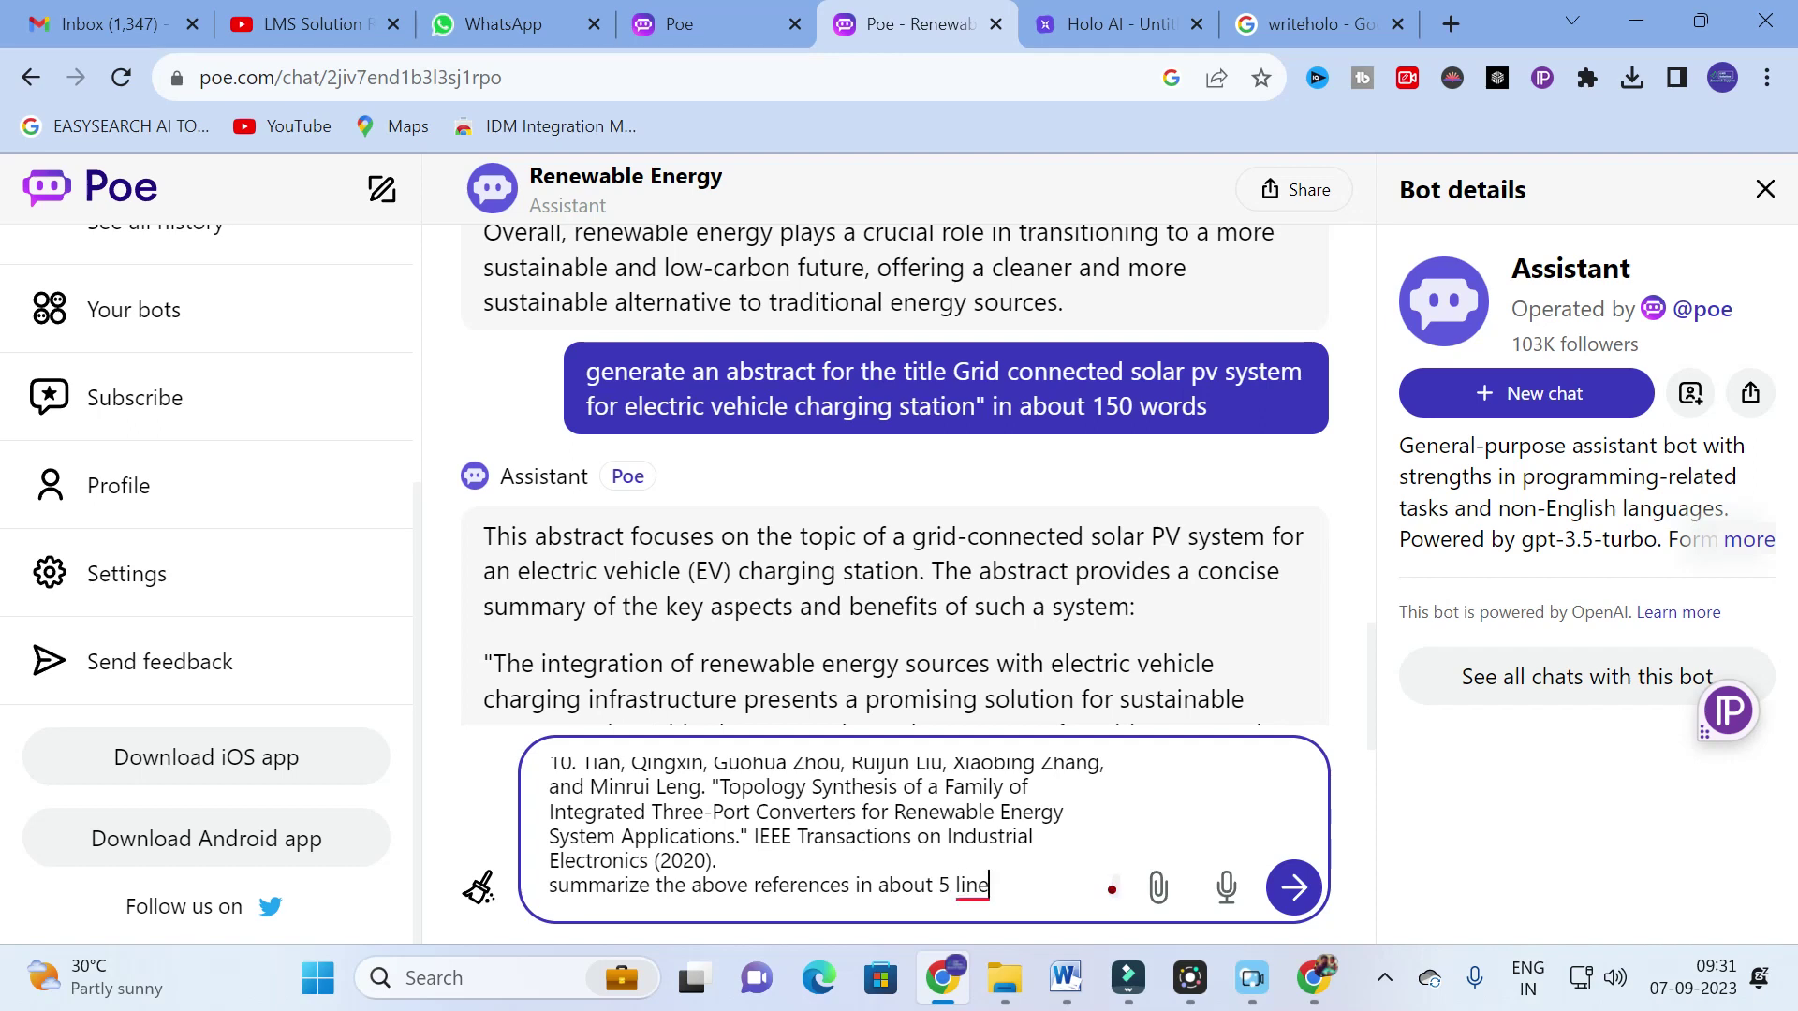
double_click(719, 885)
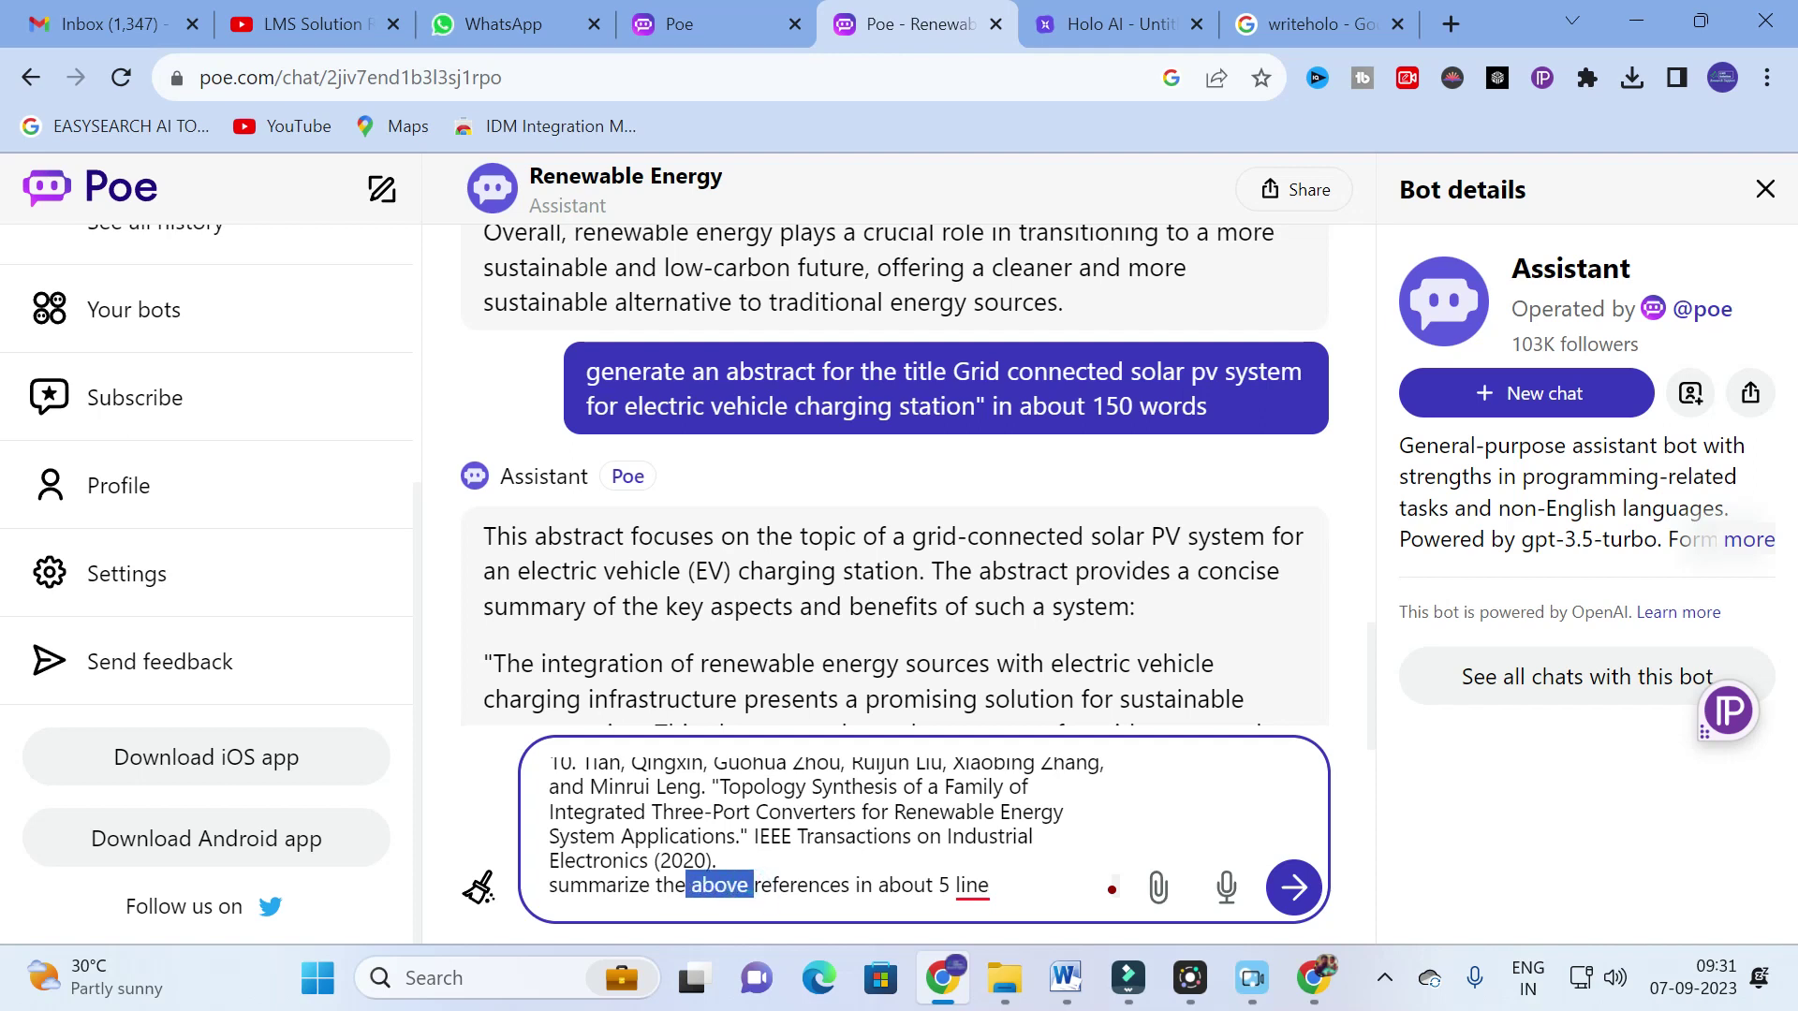
type("all the ")
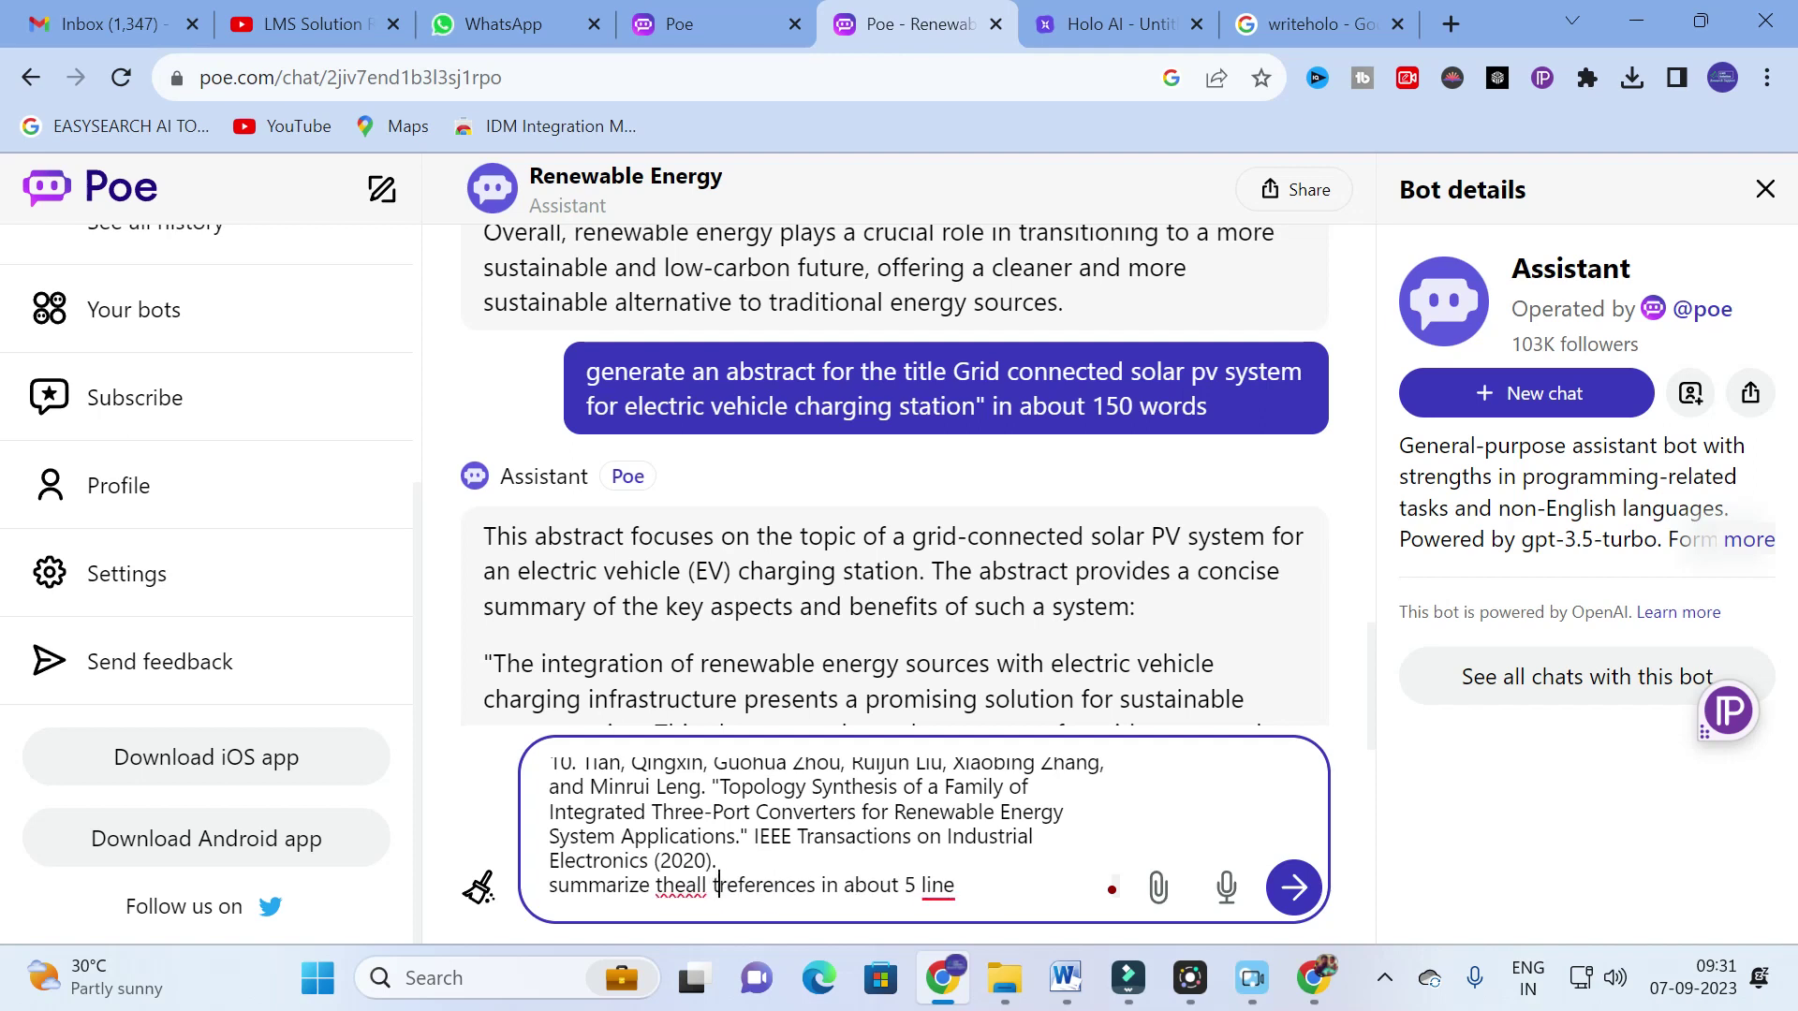
type("above")
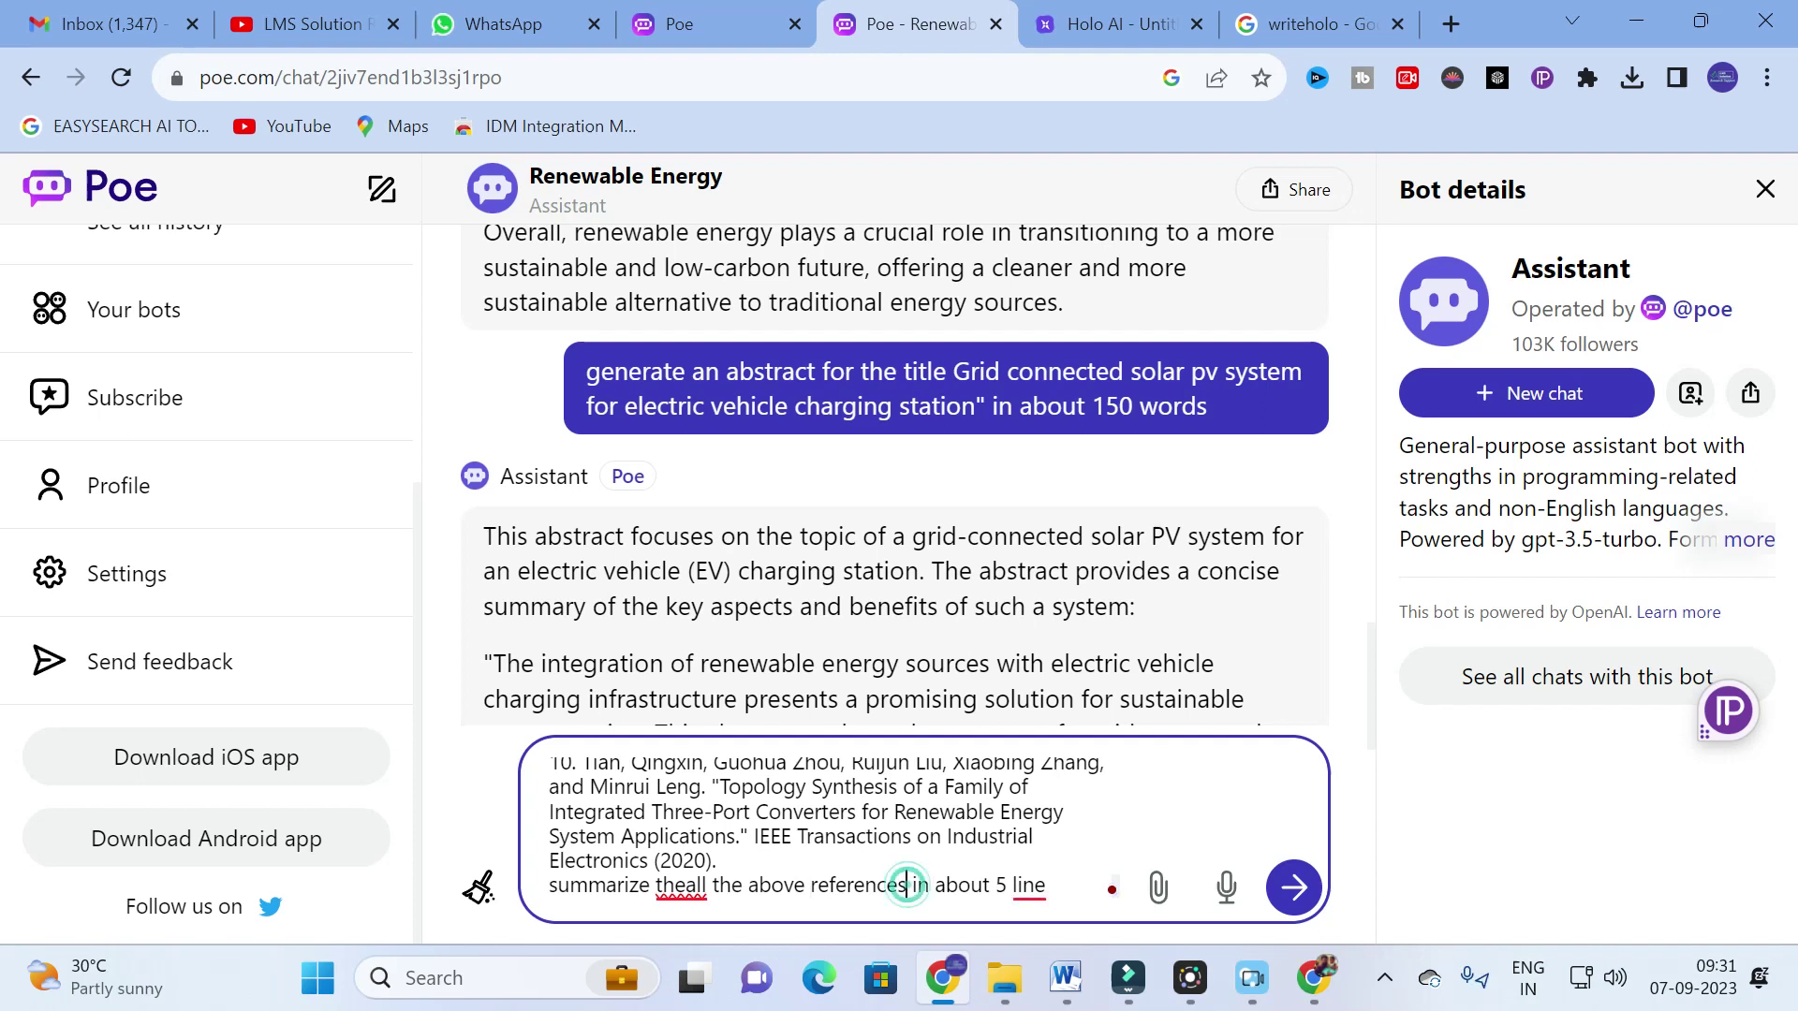
left_click(908, 885)
type("in")
type("dividual")
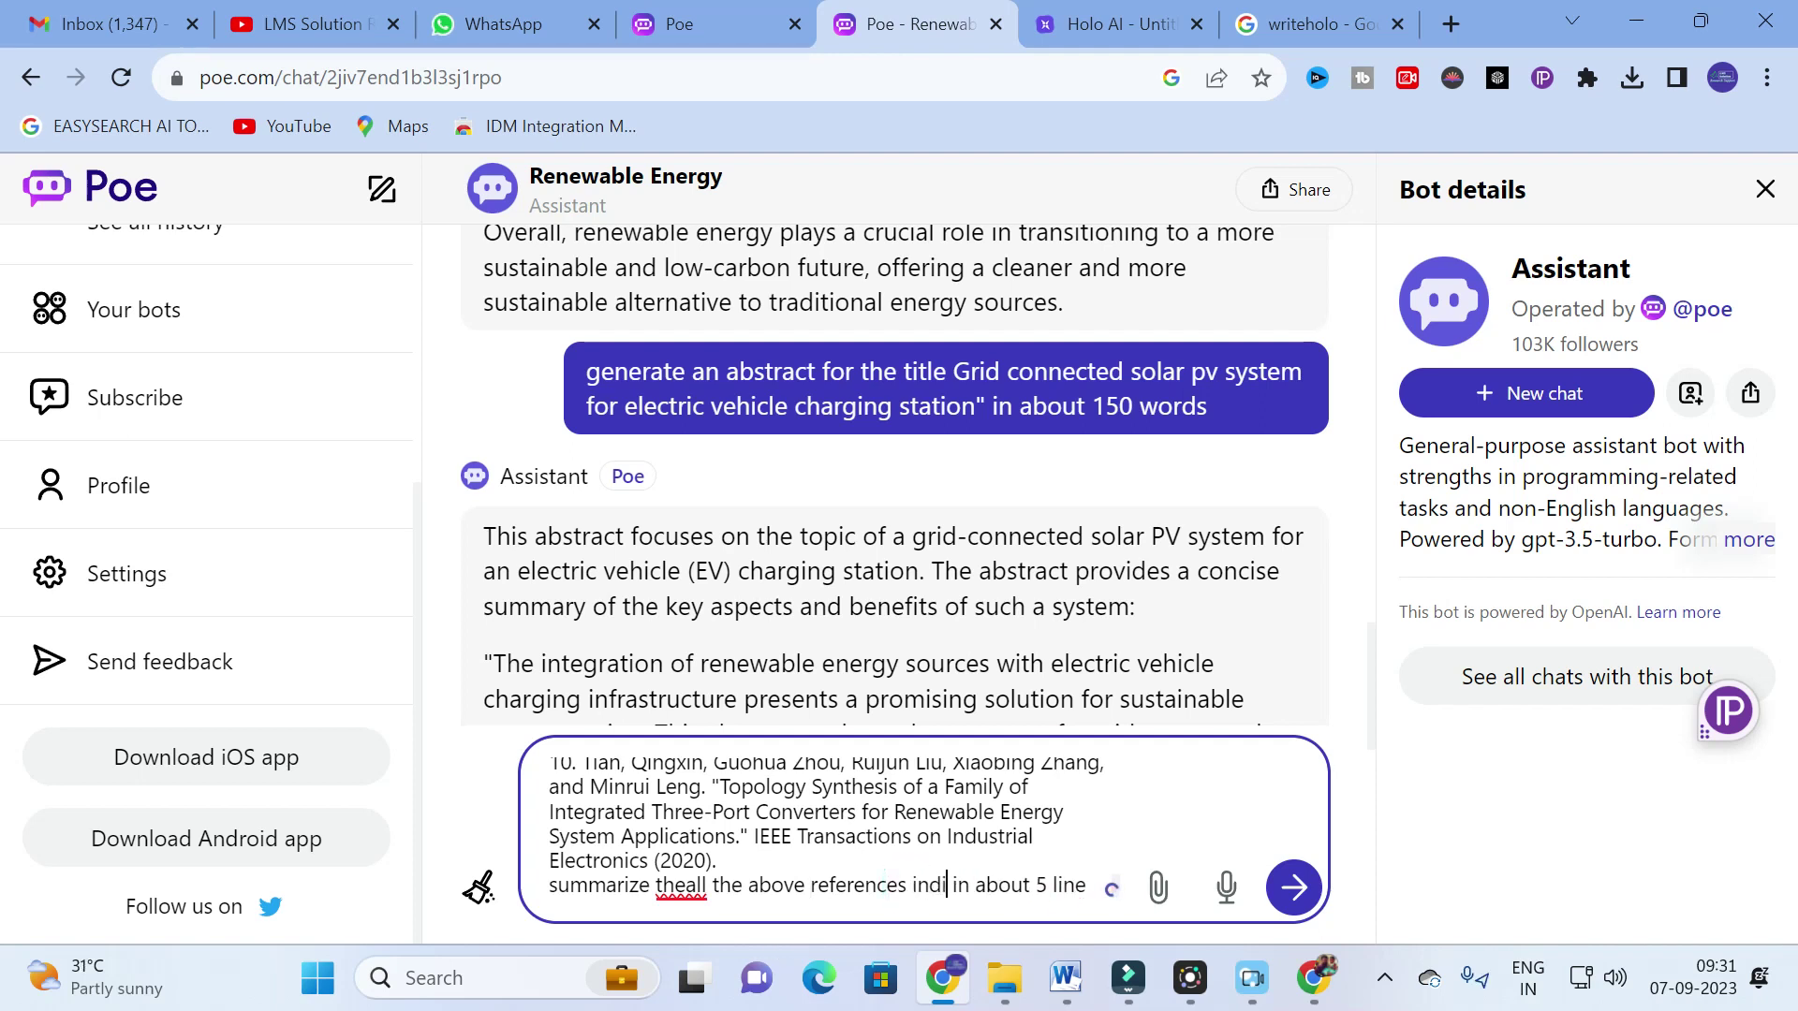
type("ly")
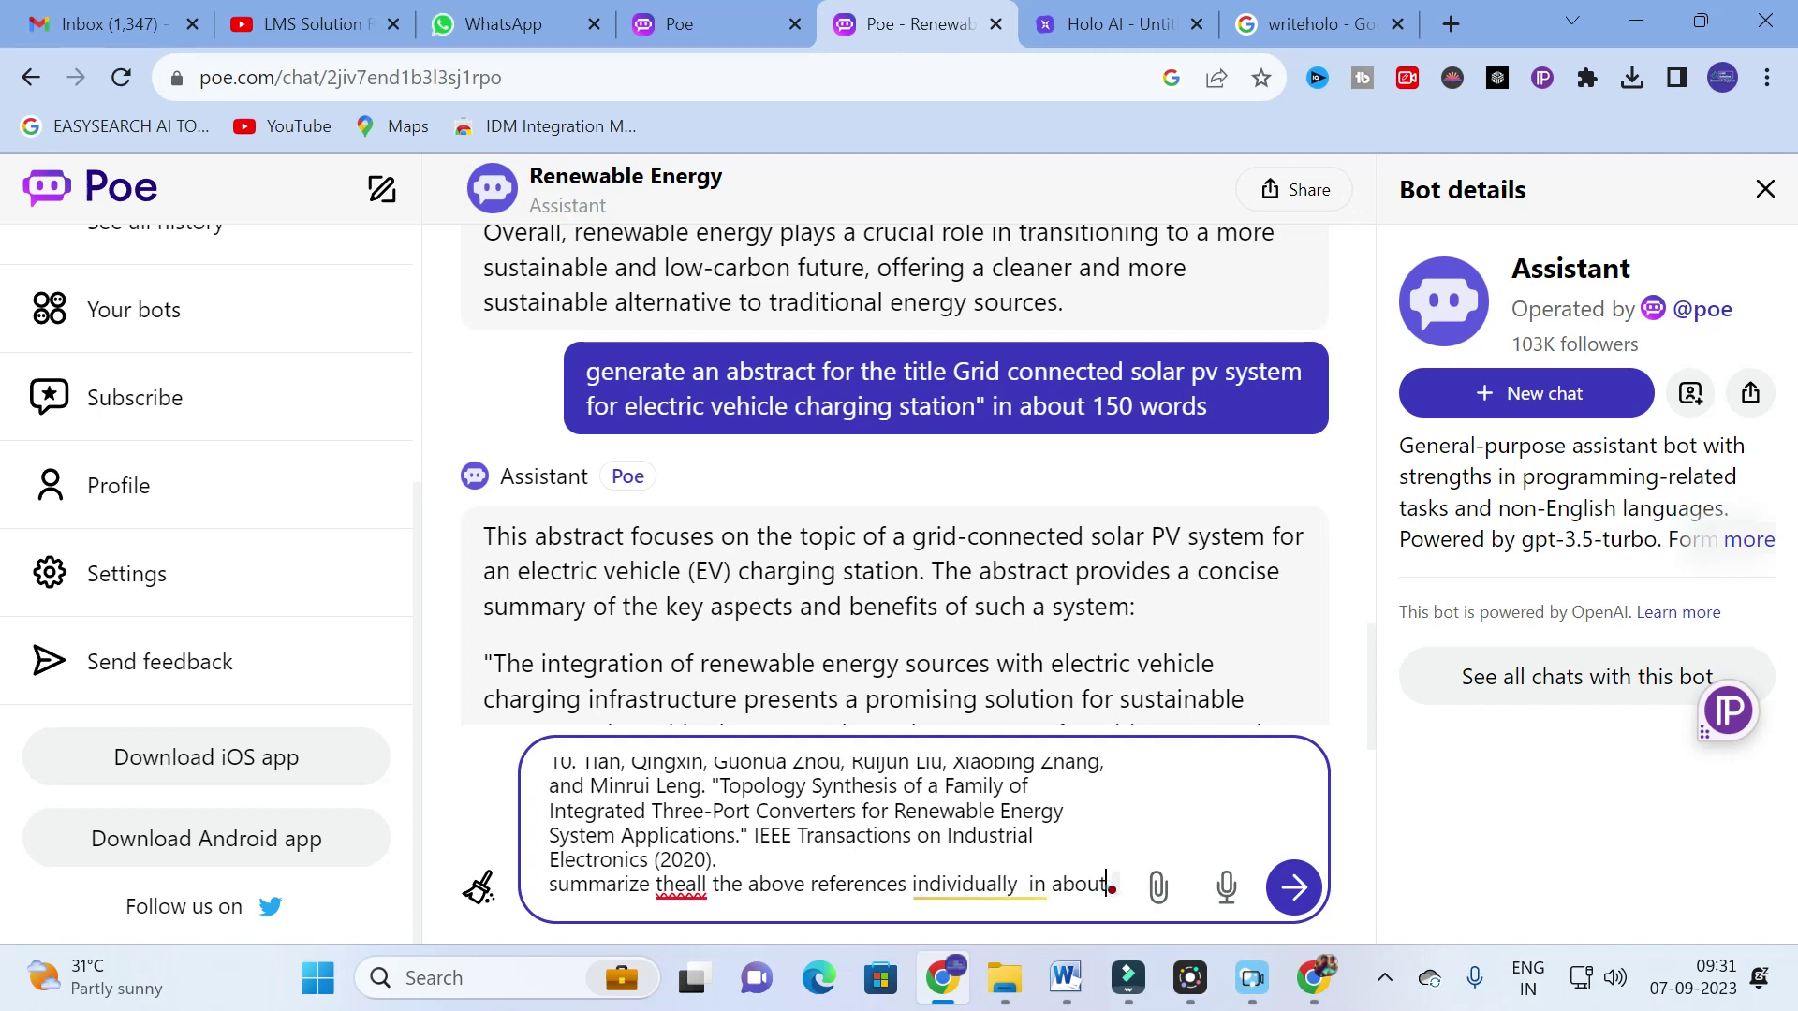
Extend the request to about 5 lines each, mentioning the main findings of the paper.
mouse_move(1111, 890)
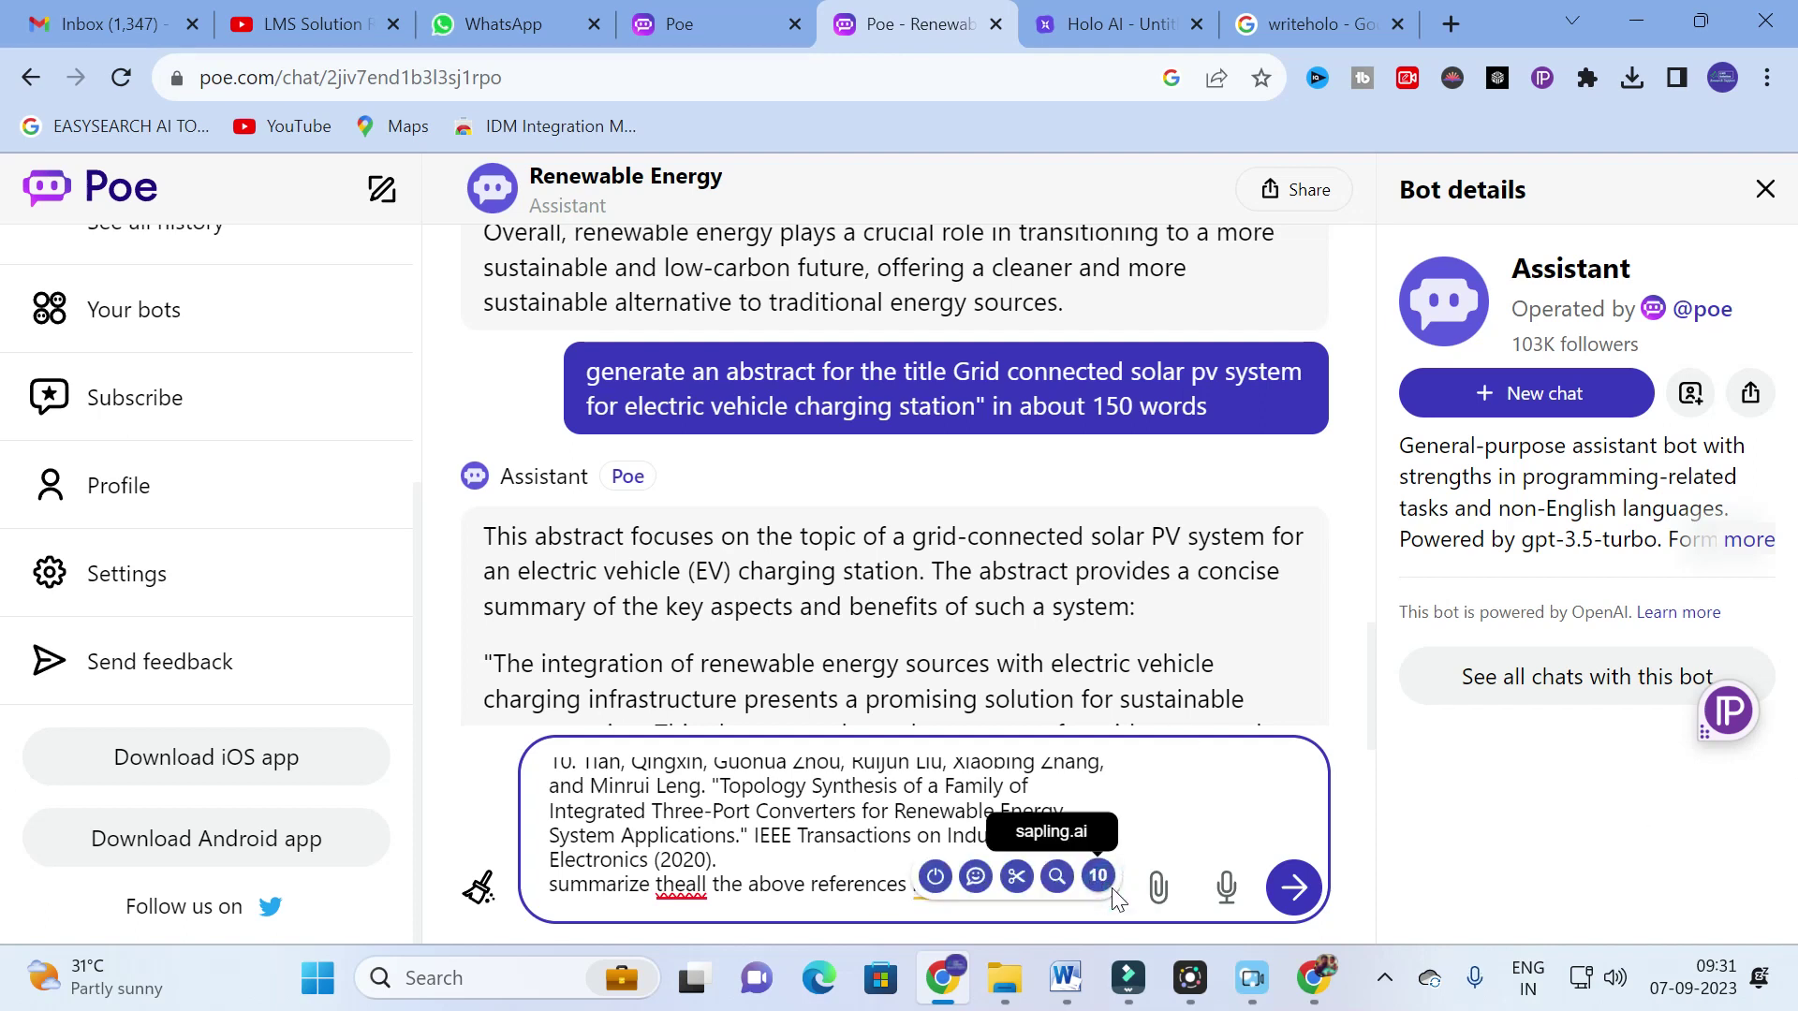
type("5 line")
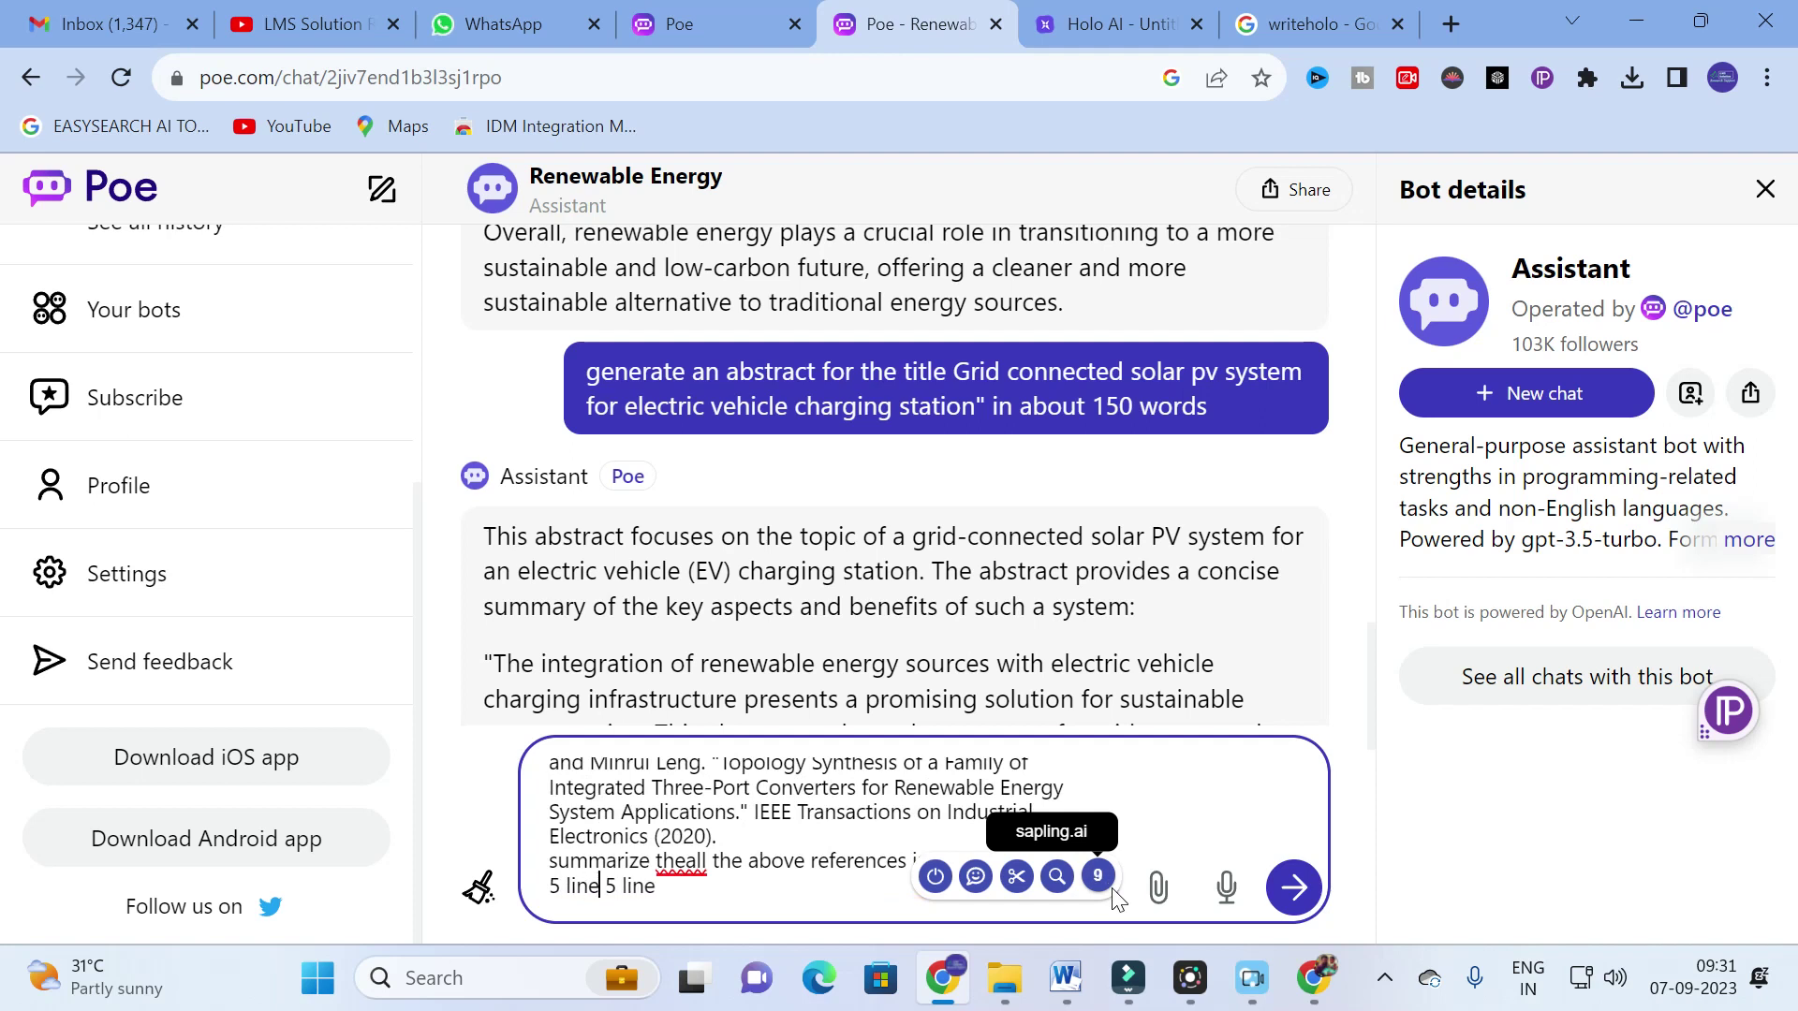
type("s each mention")
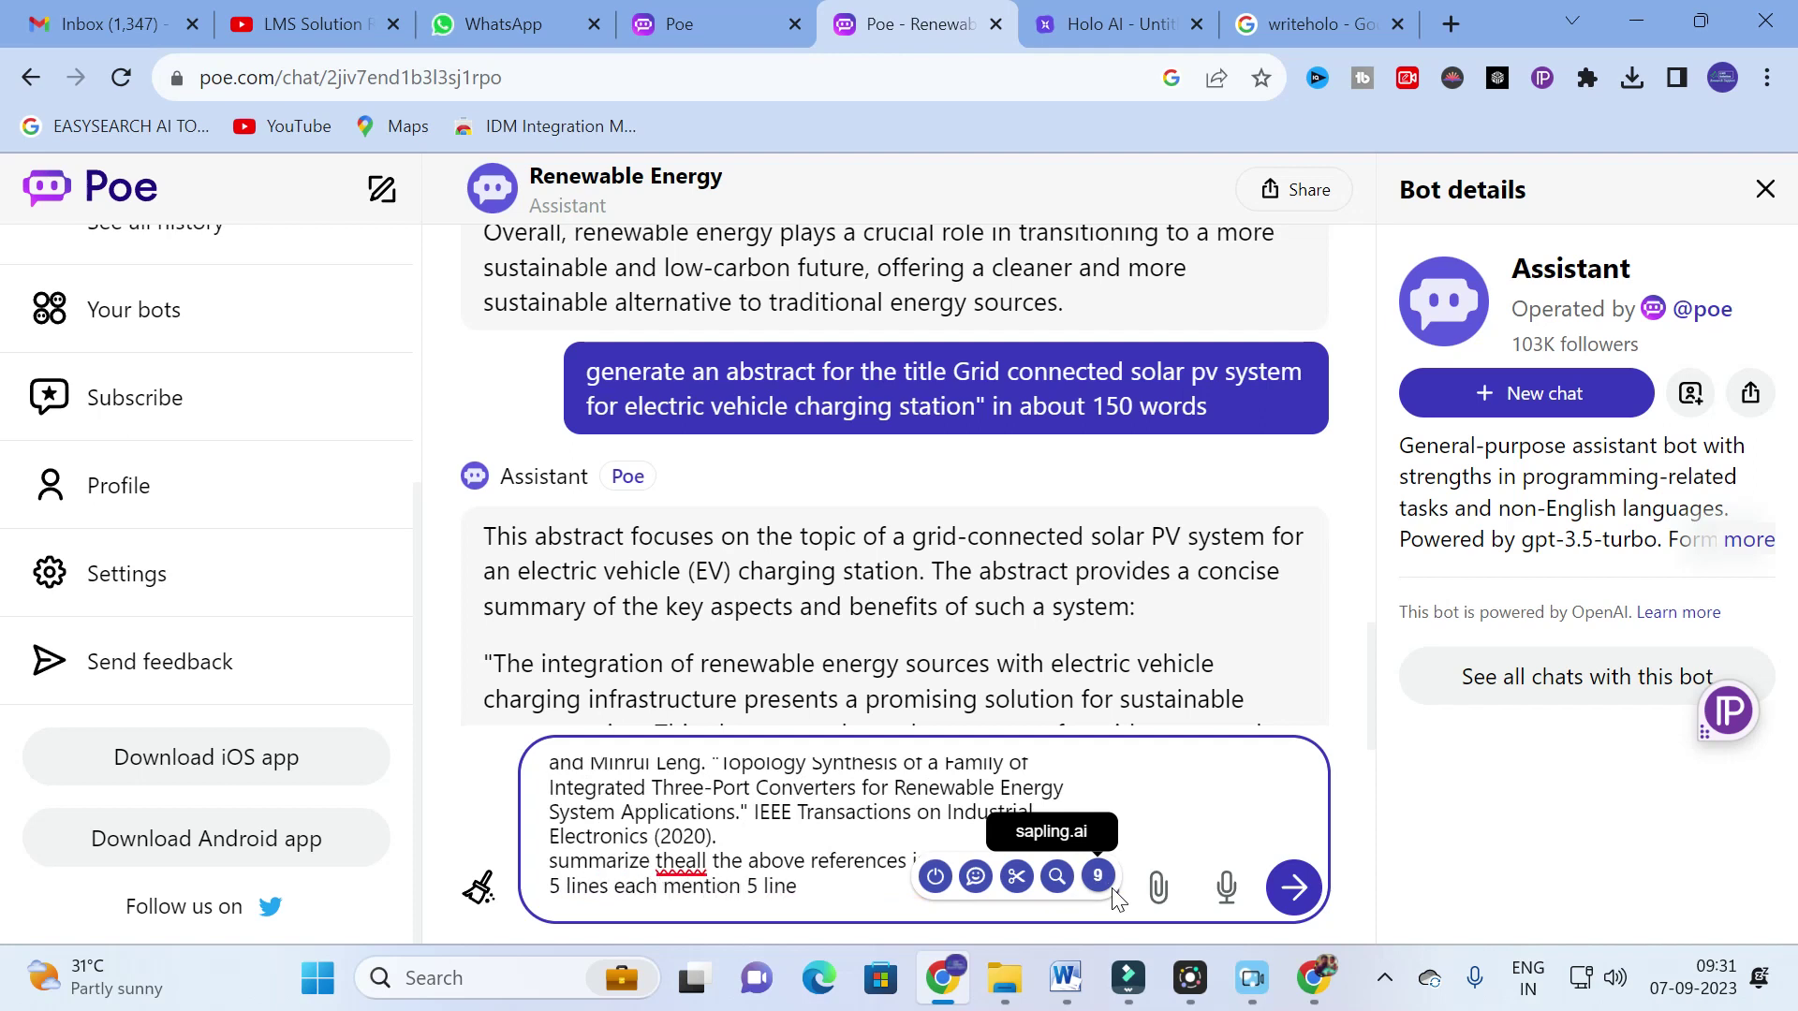
type("ing ther")
key("BackSpace")
key("BackSpace")
type("mainfinding")
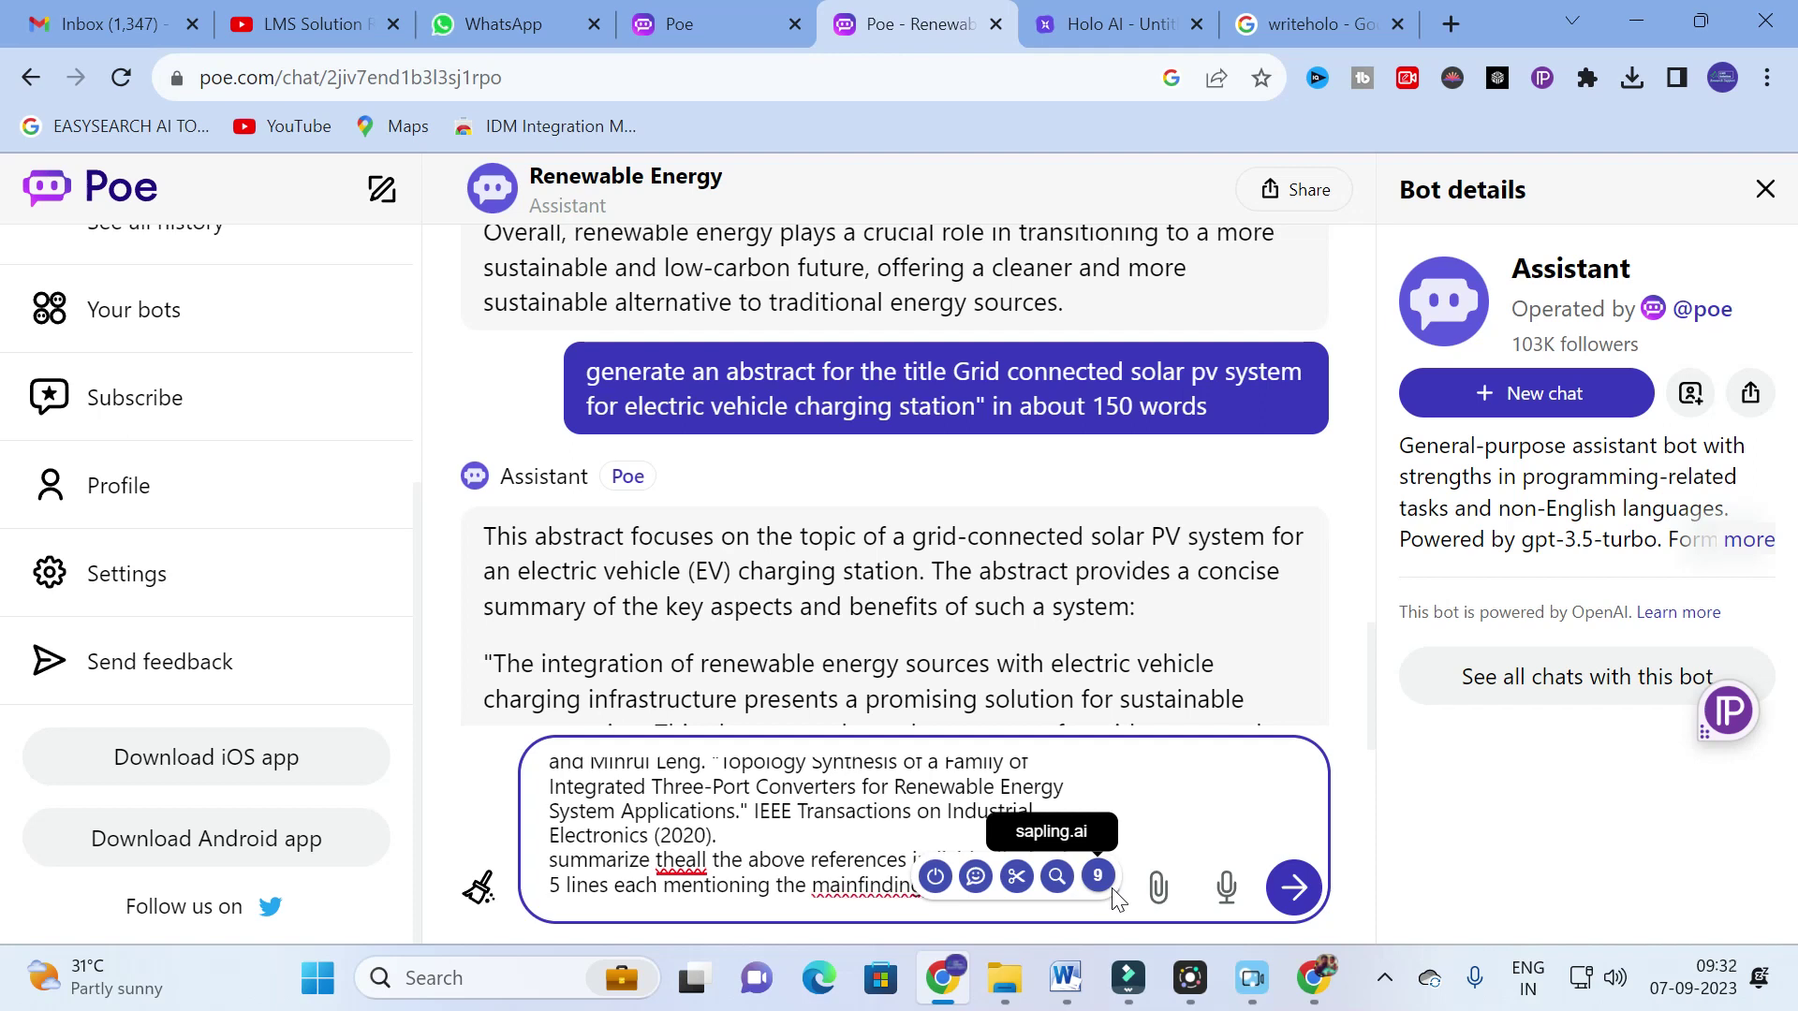
type("the paper 5 line")
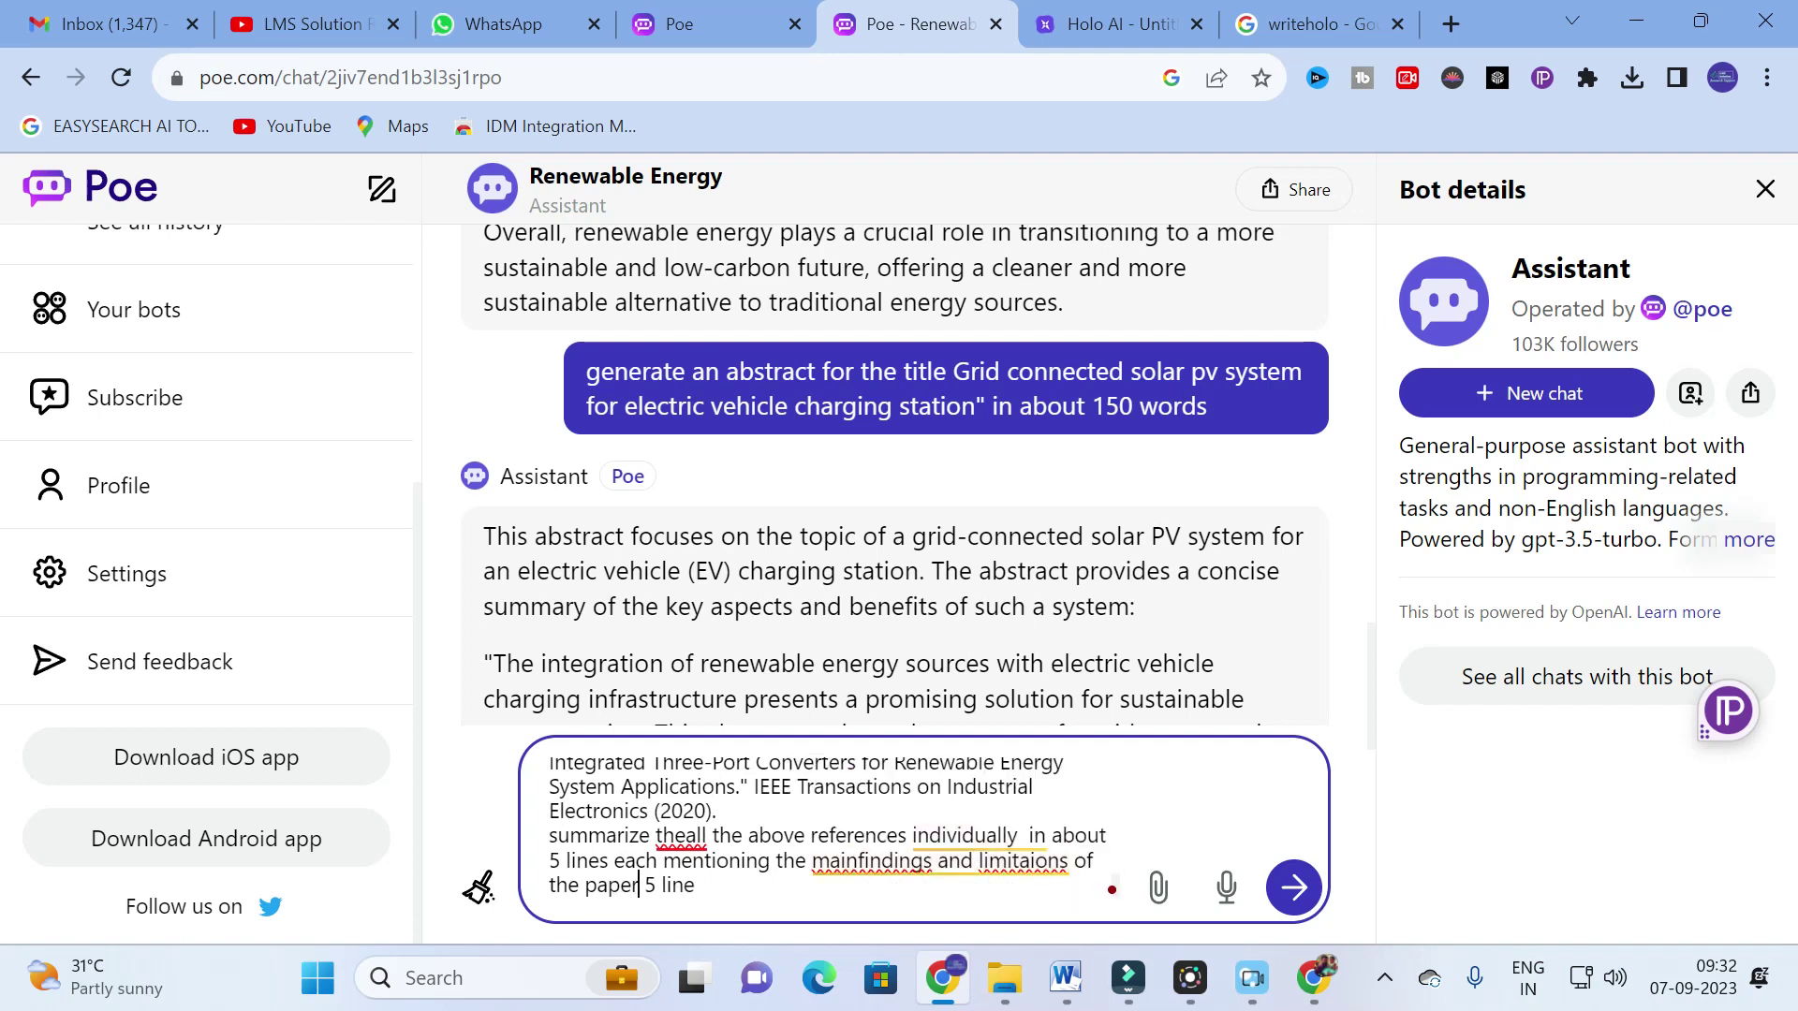
key("shift+End")
key("Delete")
Add 'for literature review' to the prompt and correct 'limitaions' to 'limitations'.
mouse_move(681, 836)
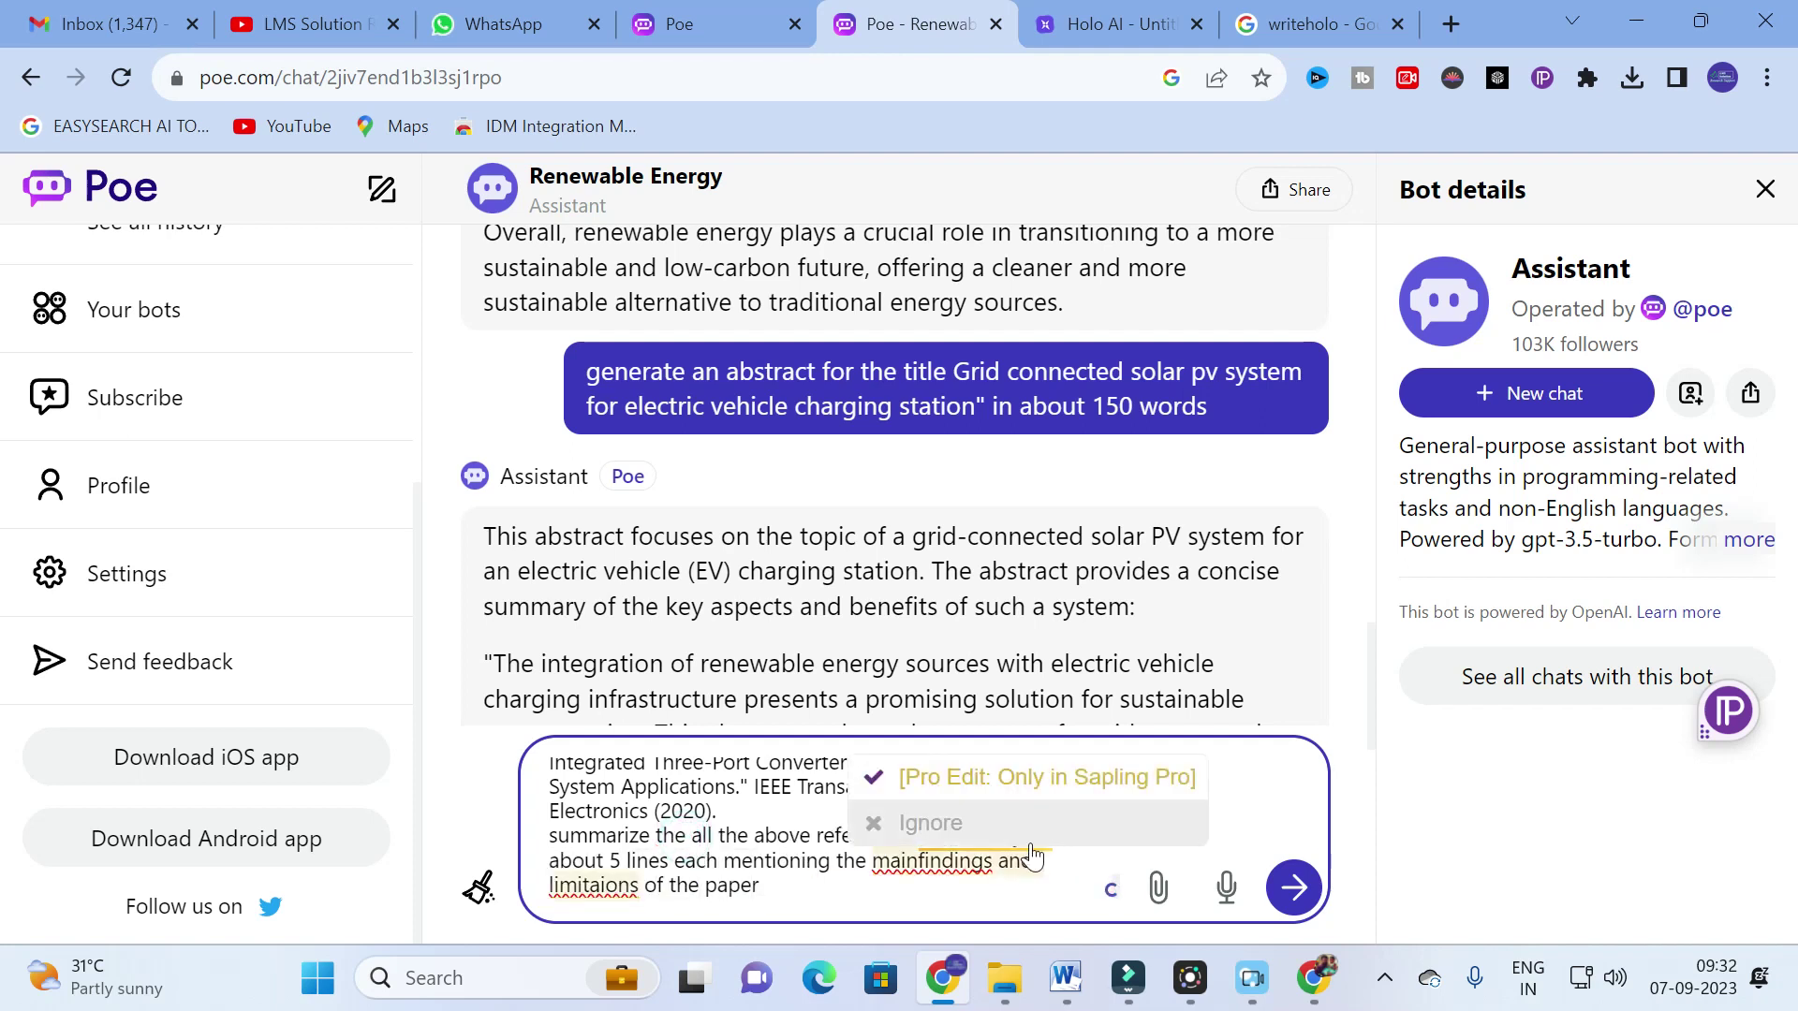
mouse_move(1030, 854)
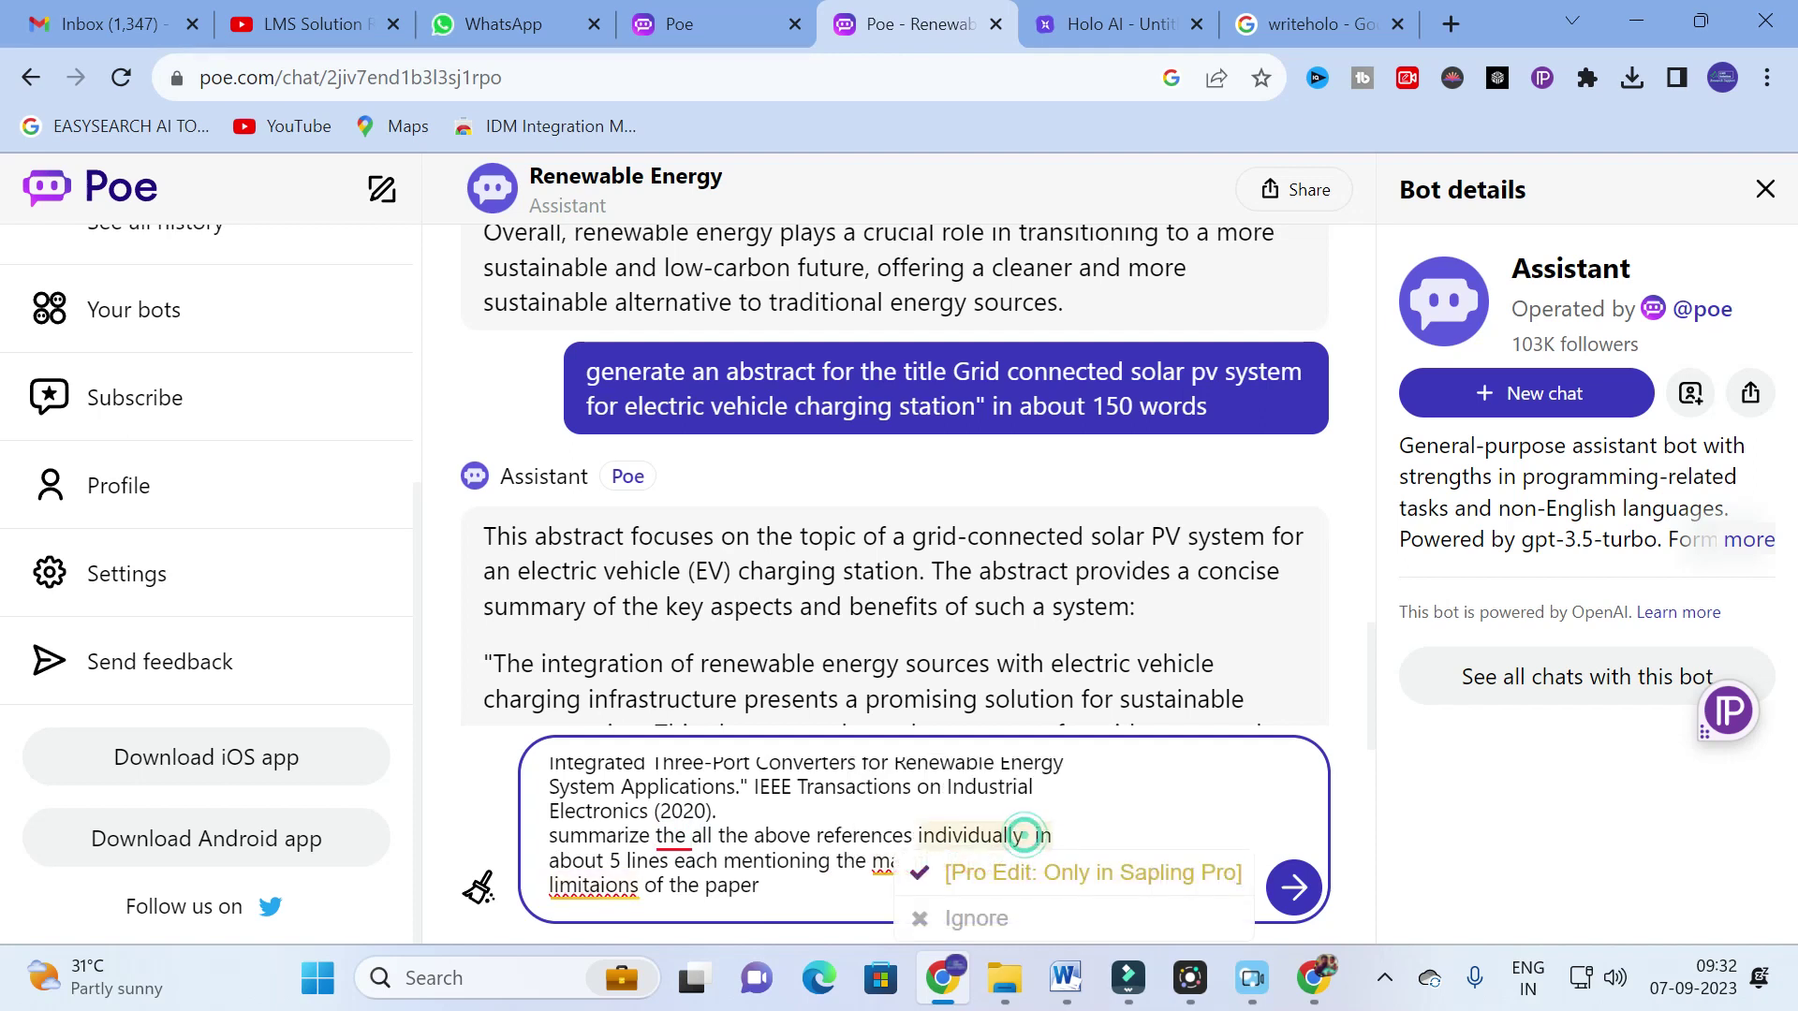
type("for")
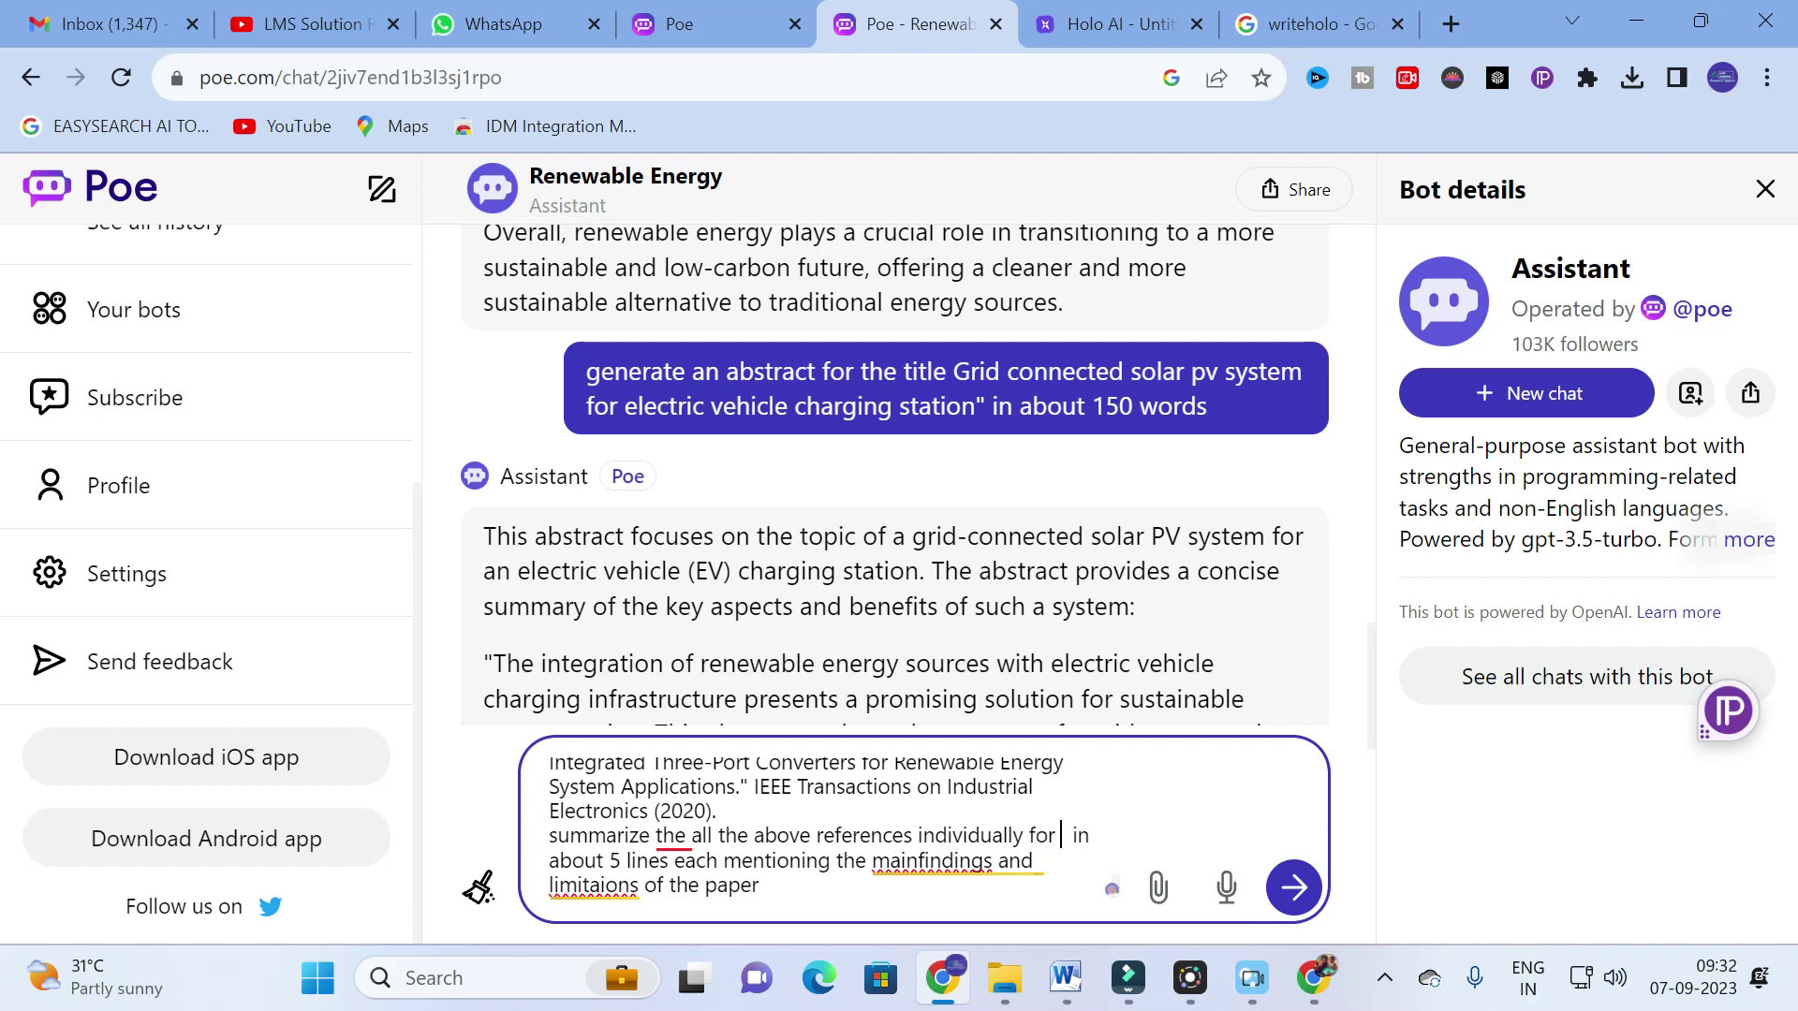
type(" litr")
key("BackSpace")
type("erature")
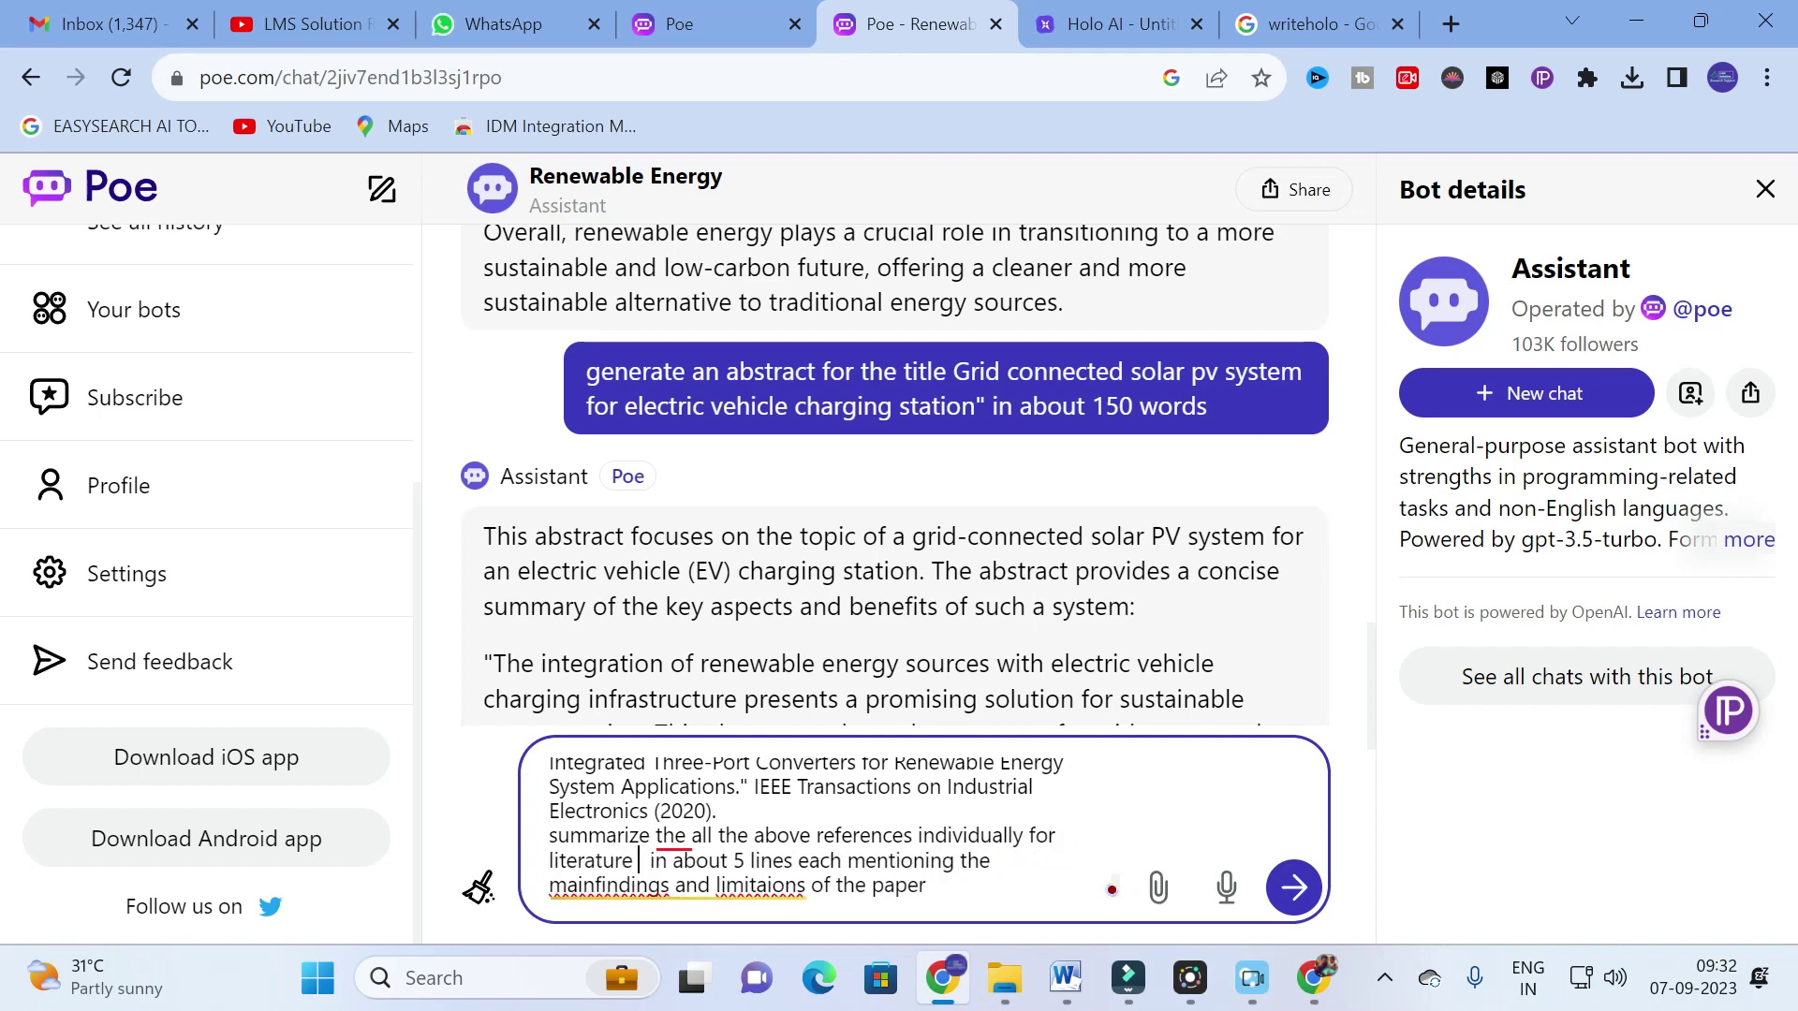
type(" review")
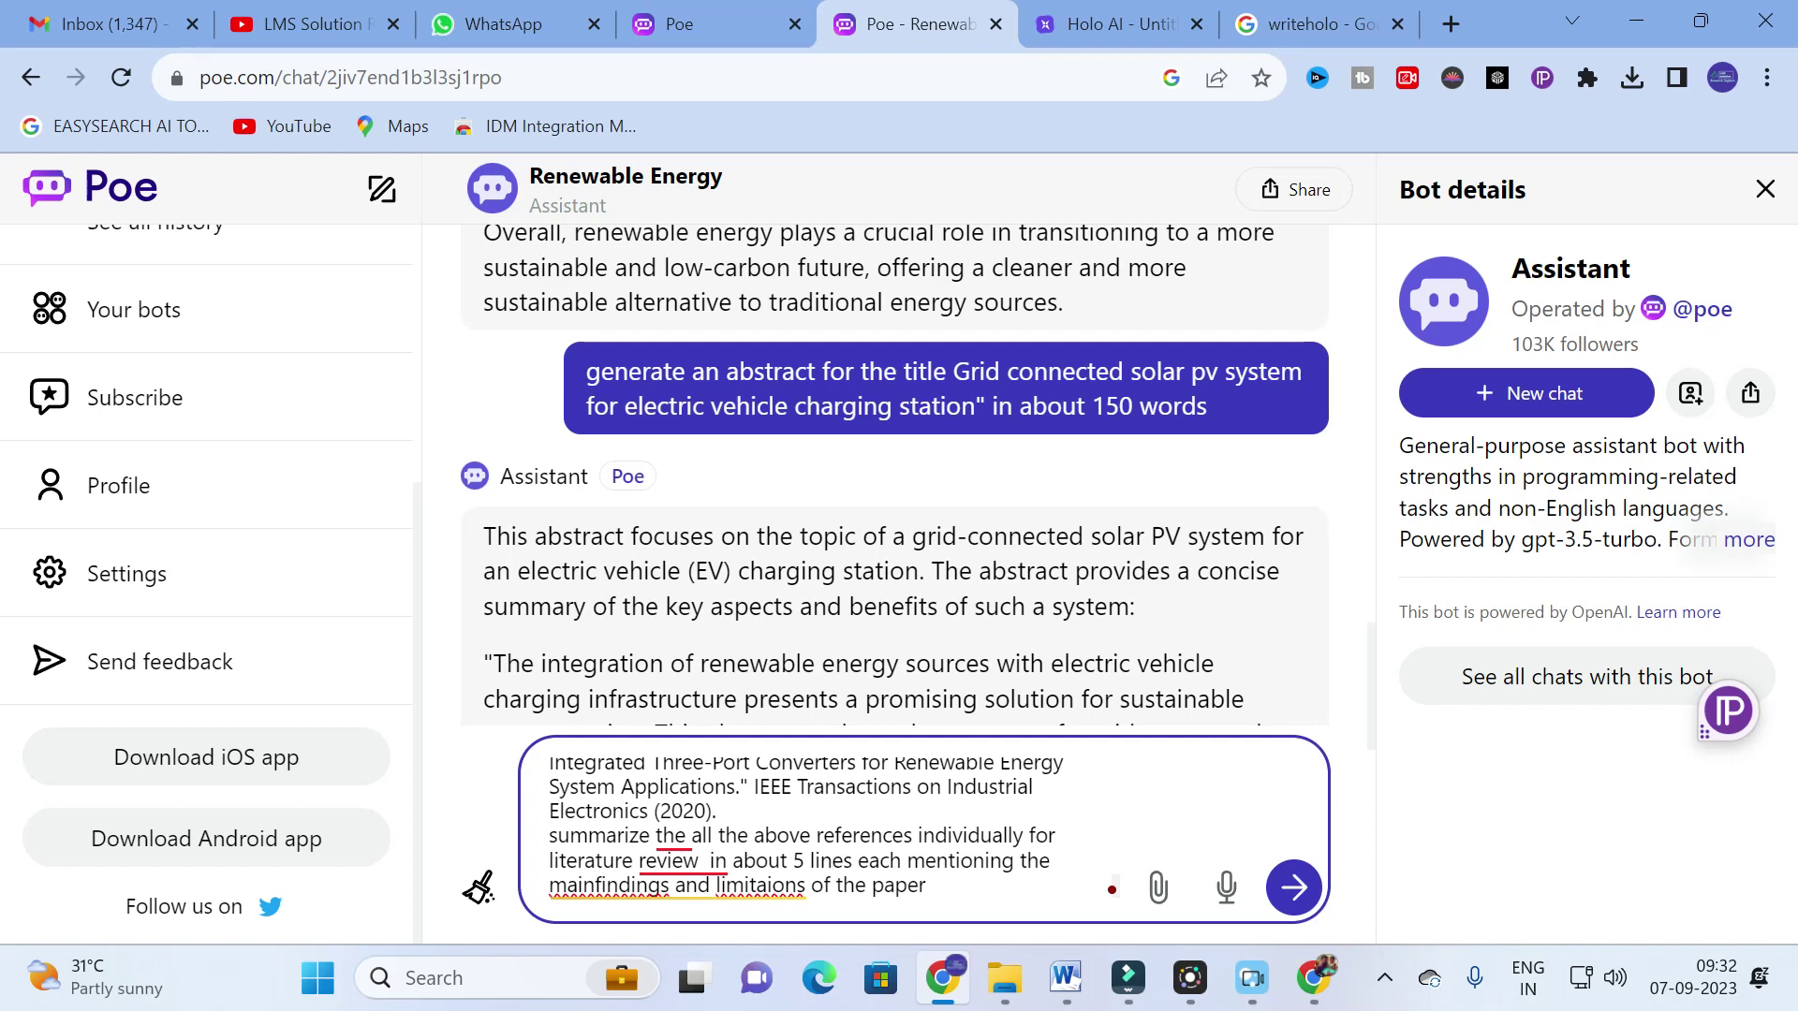
scroll(894, 468, "down", 3)
left_click(766, 885)
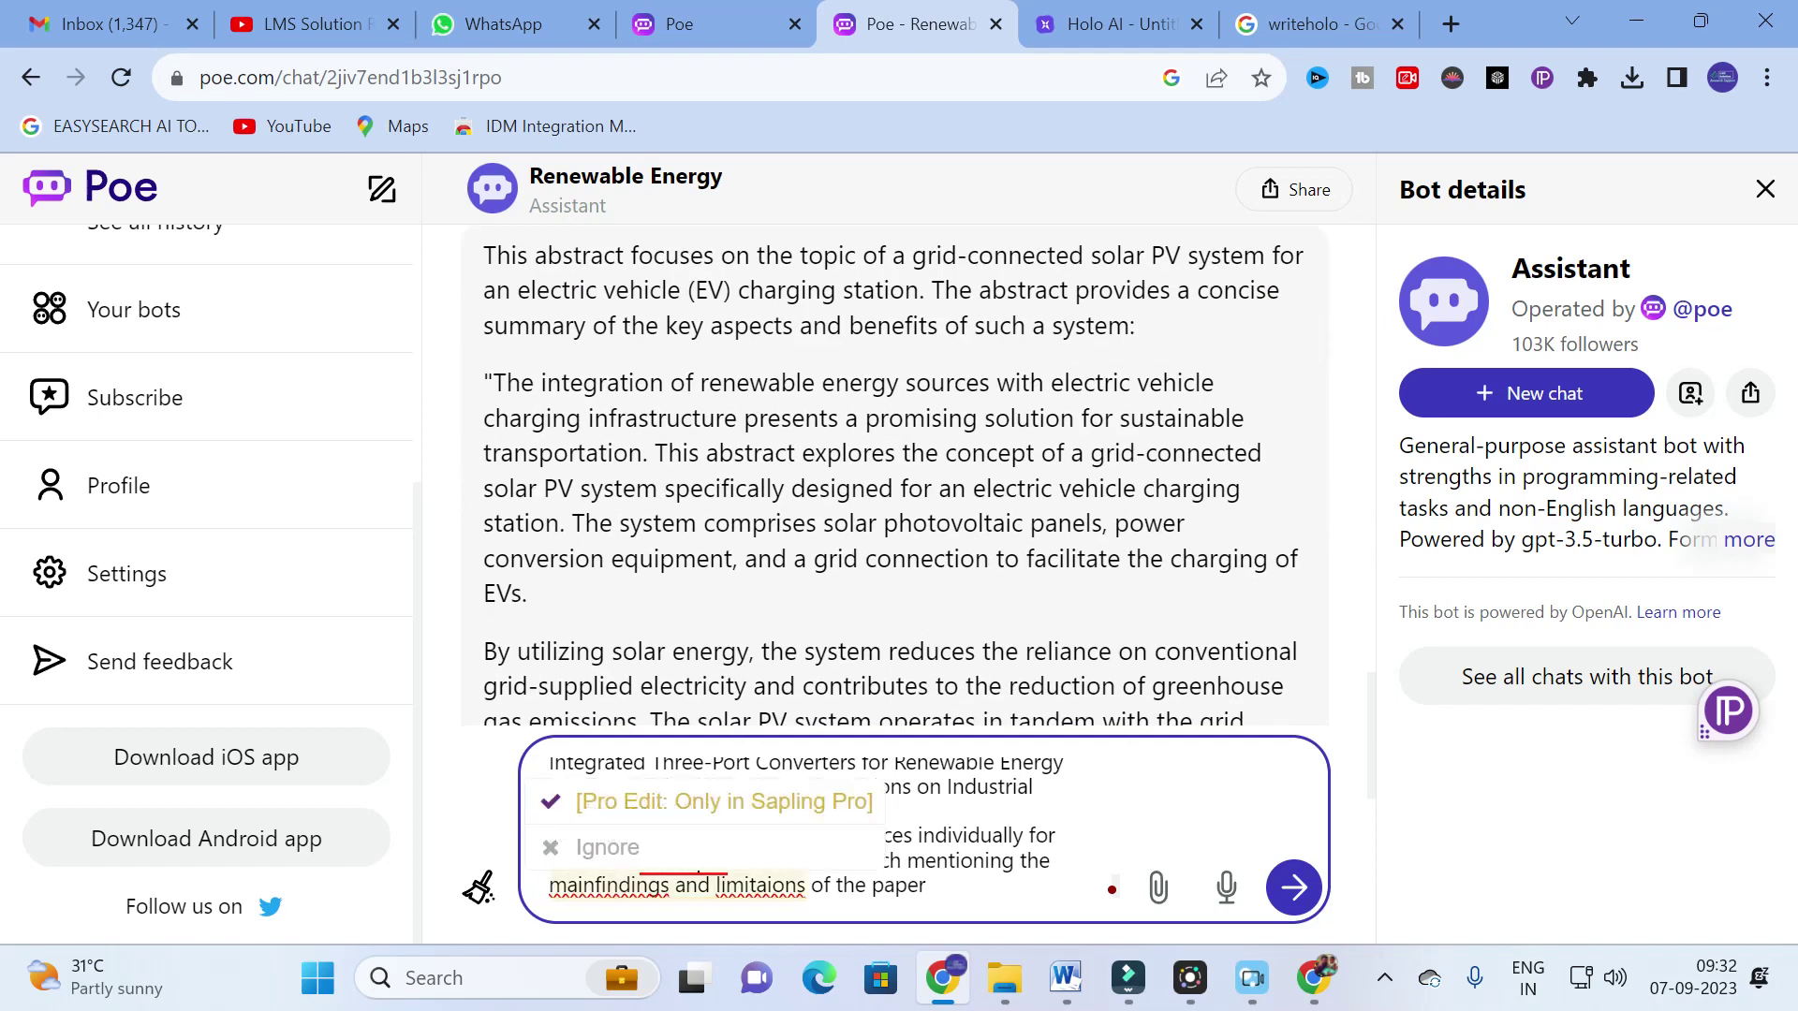
type("t")
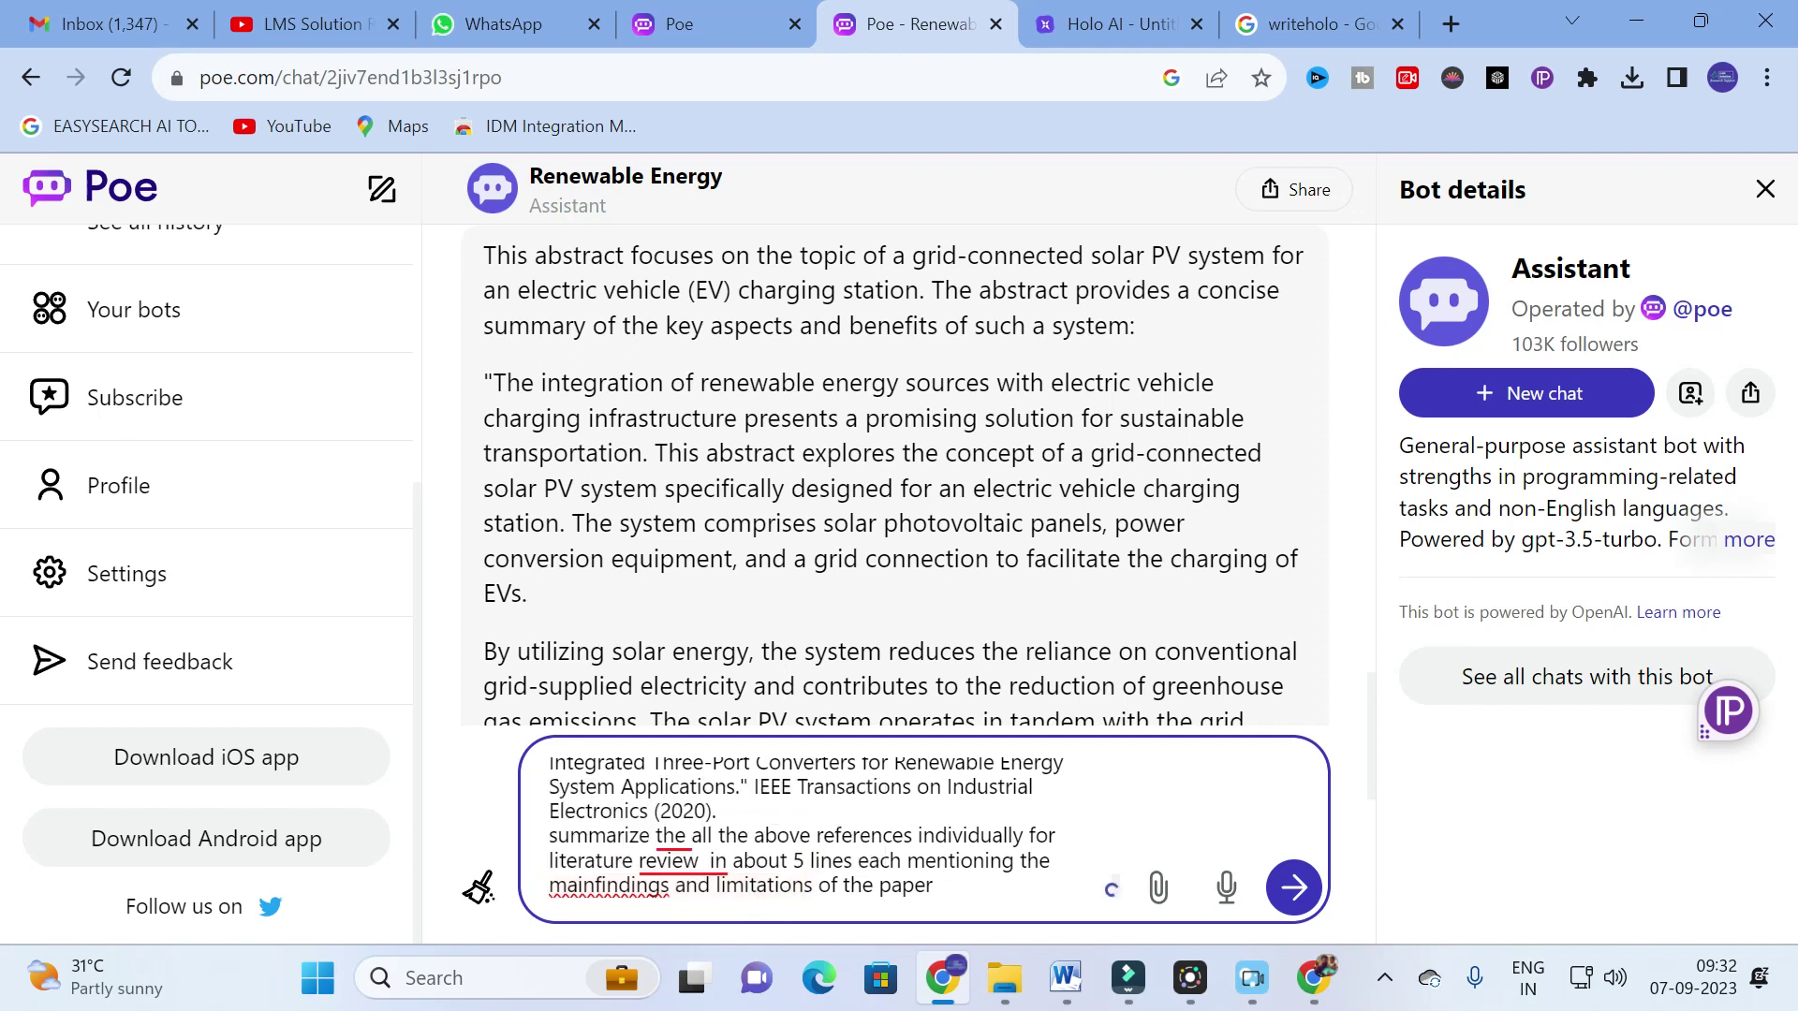
left_click(936, 885)
Change 'paper' to 'papers', send the prompt, and review the summaries starting with Wu et al. (2012).
type("s")
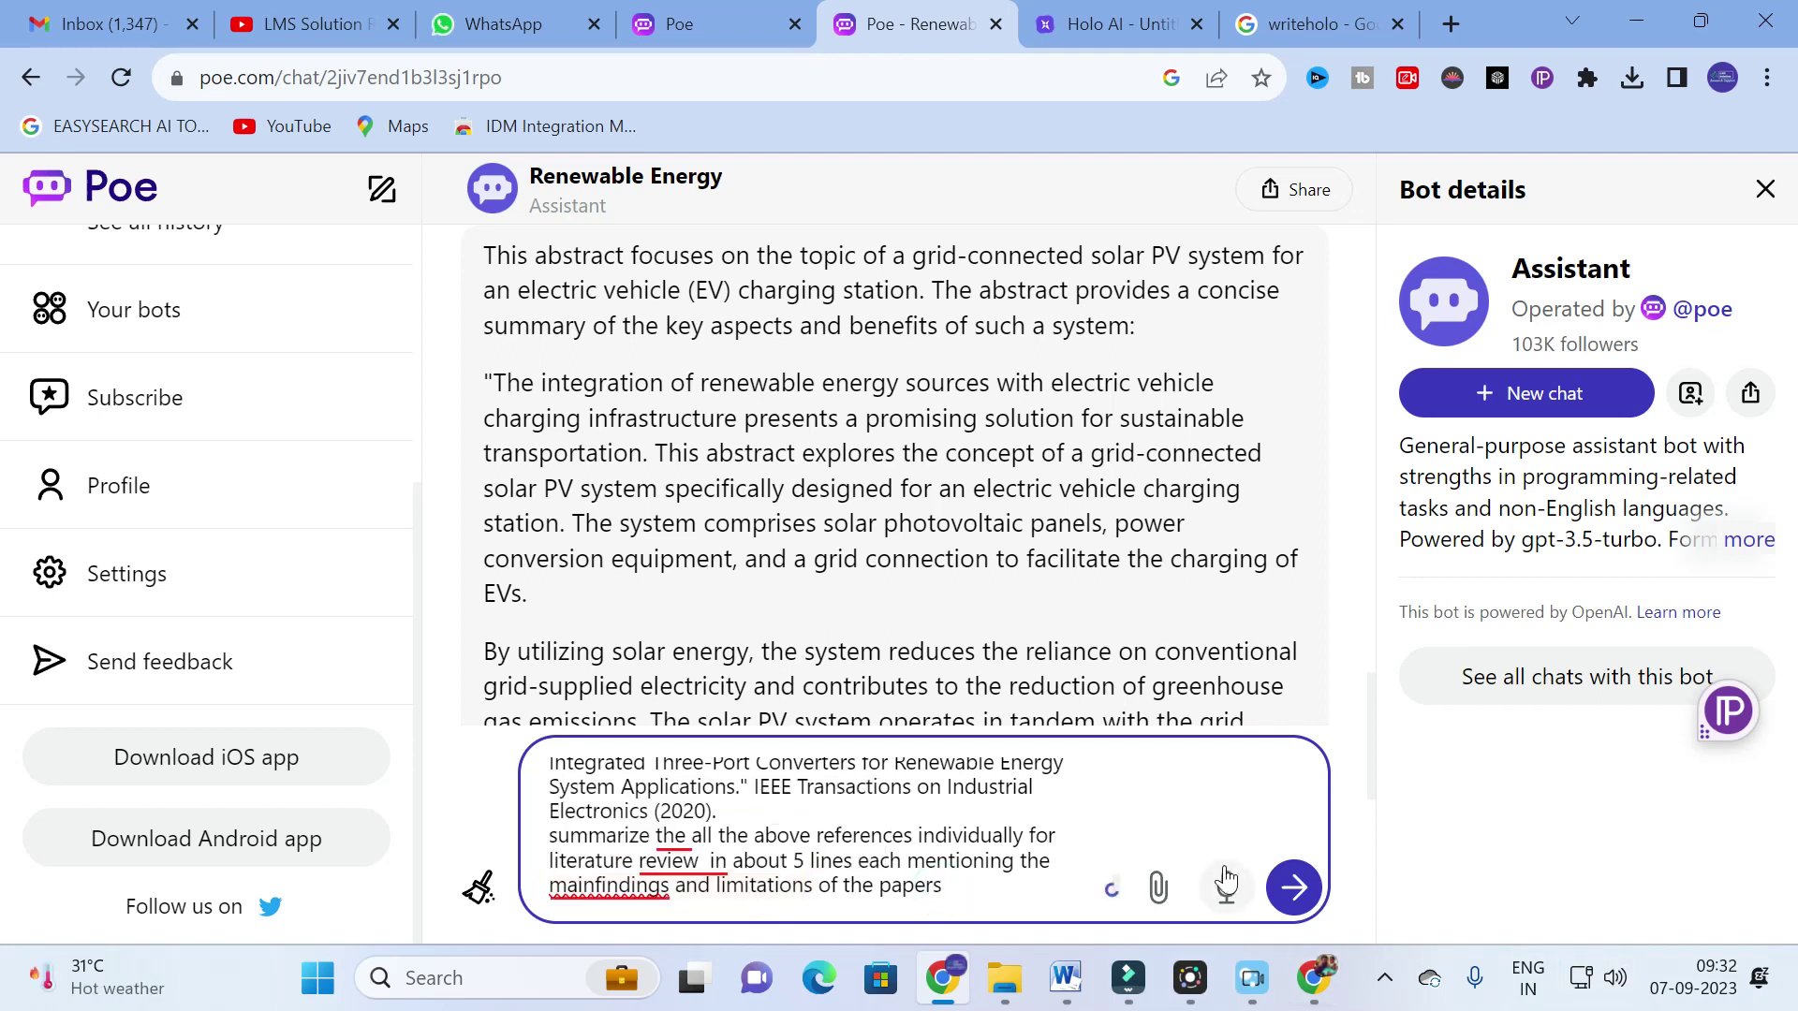
left_click(1293, 887)
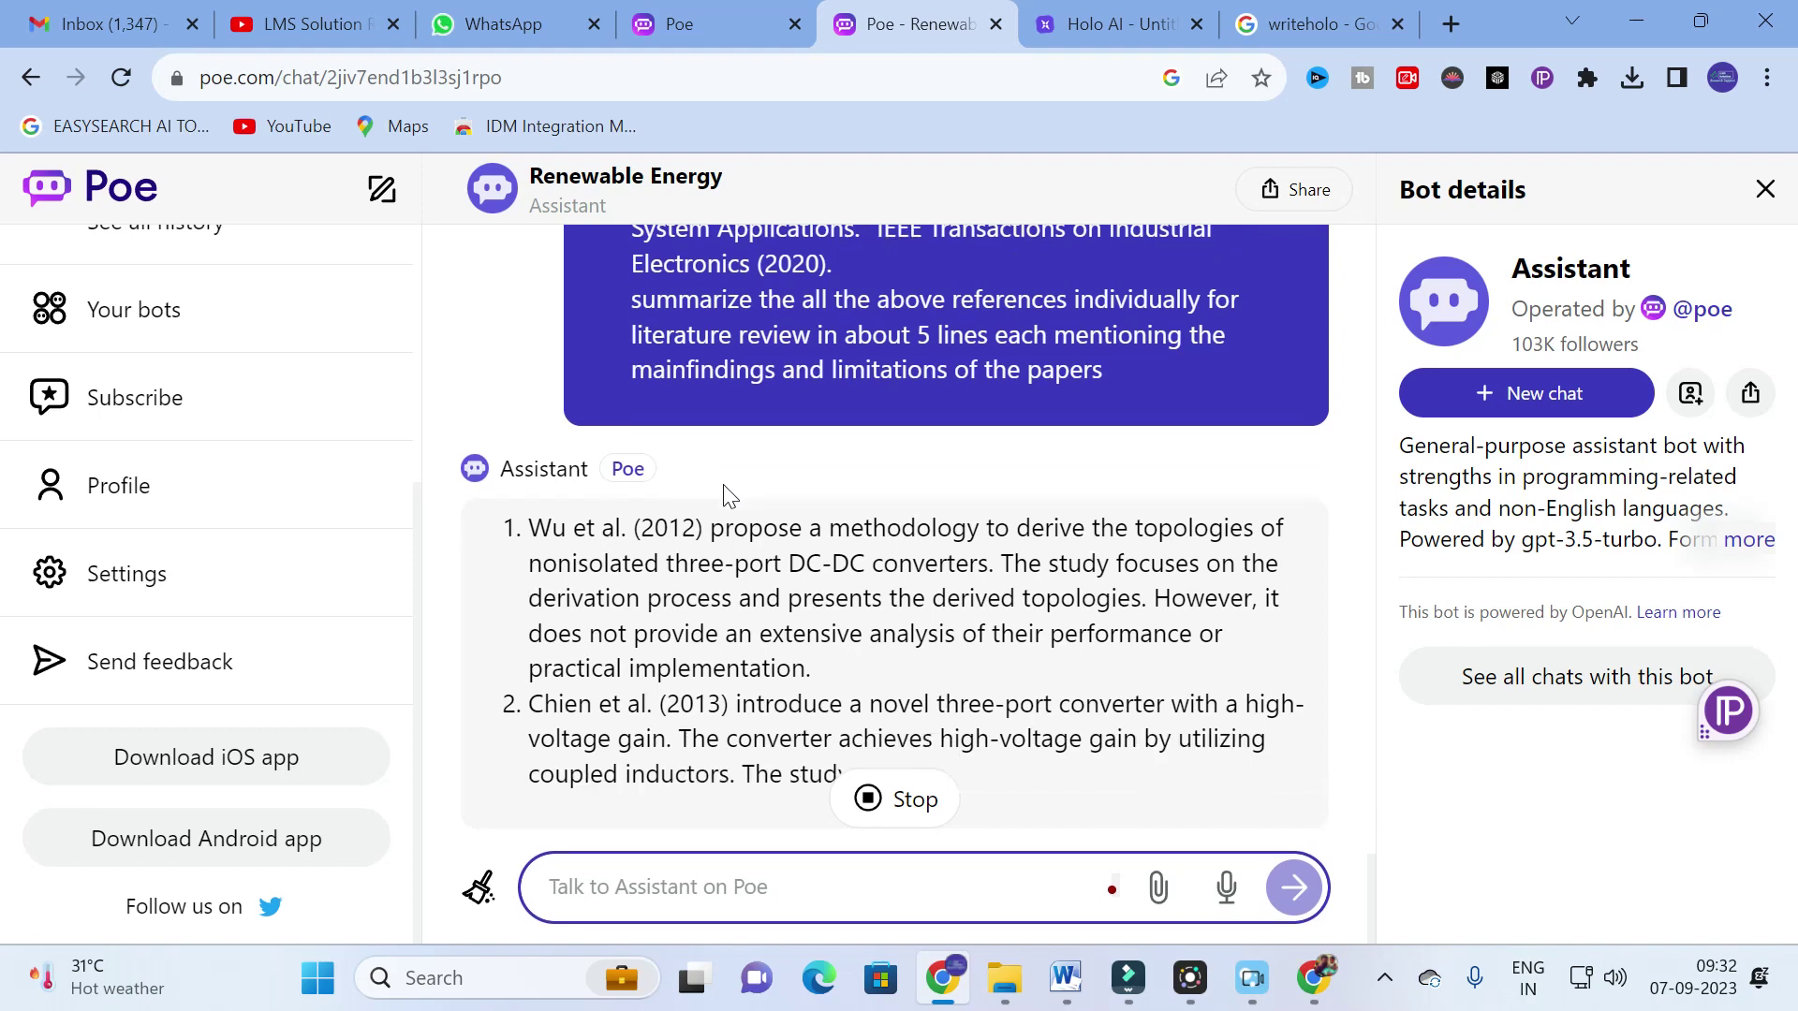
scroll(726, 491, "up", 2)
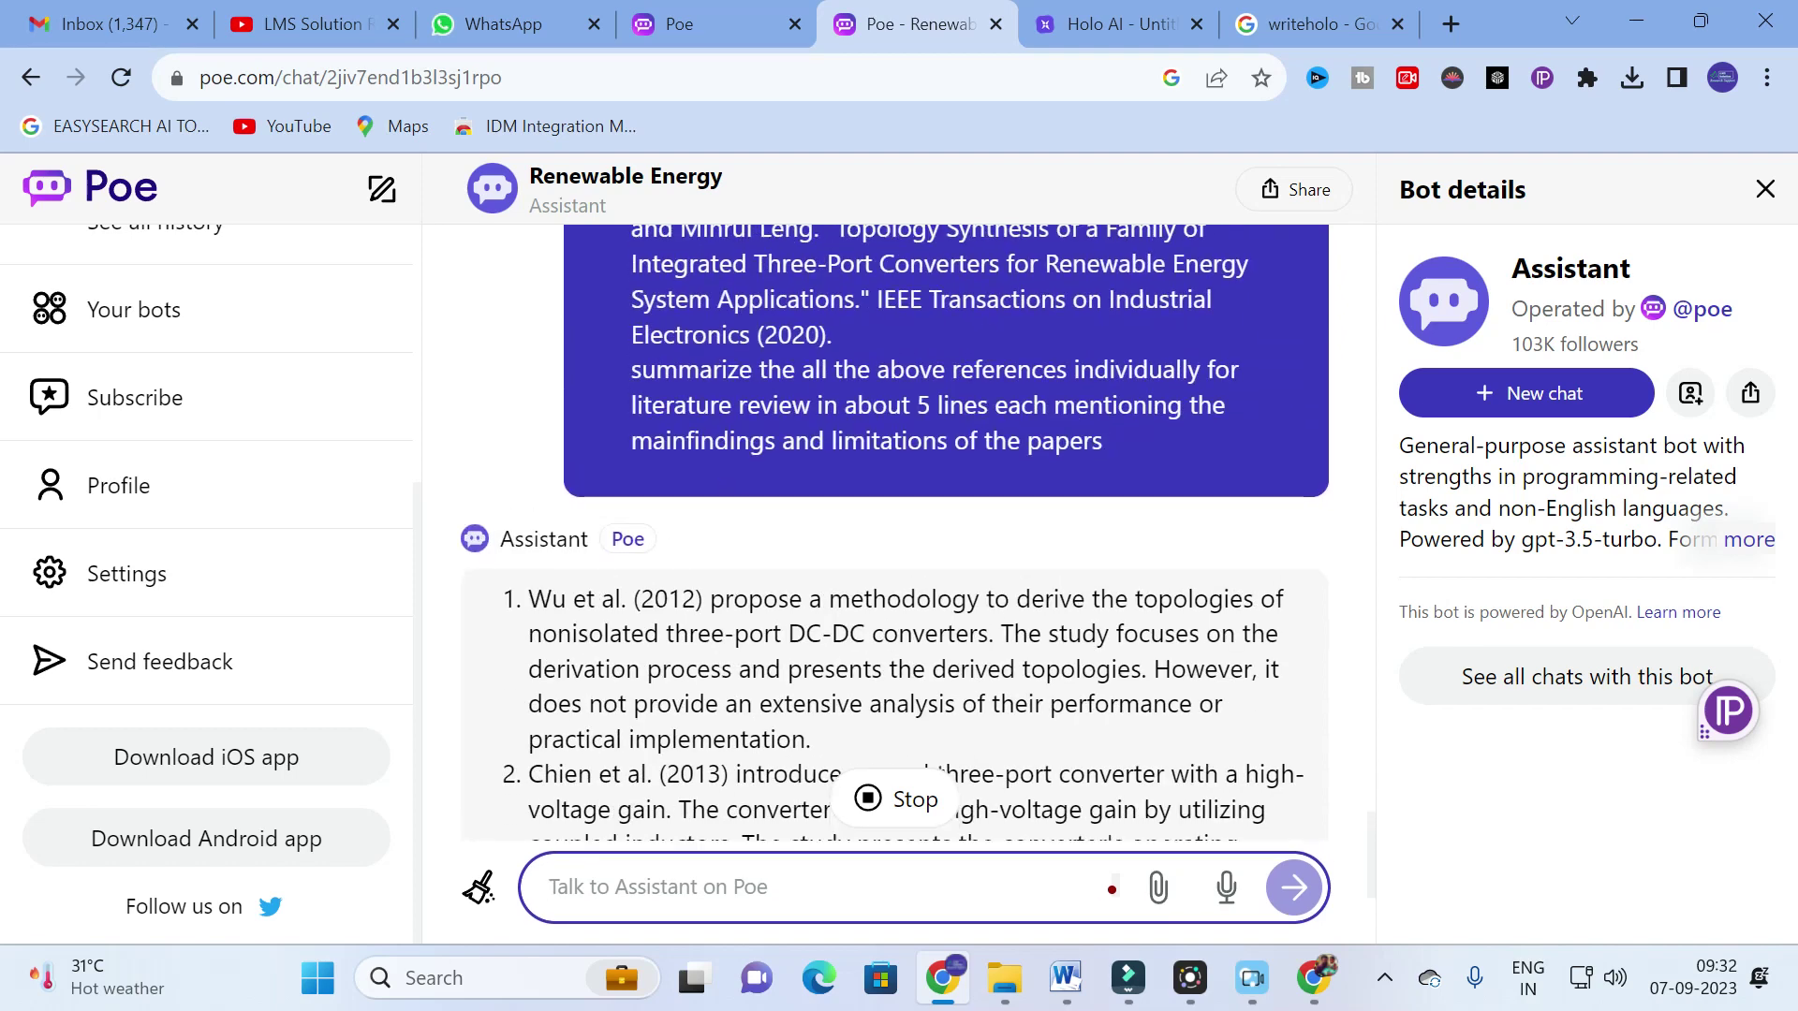
scroll(646, 628, "up", 20)
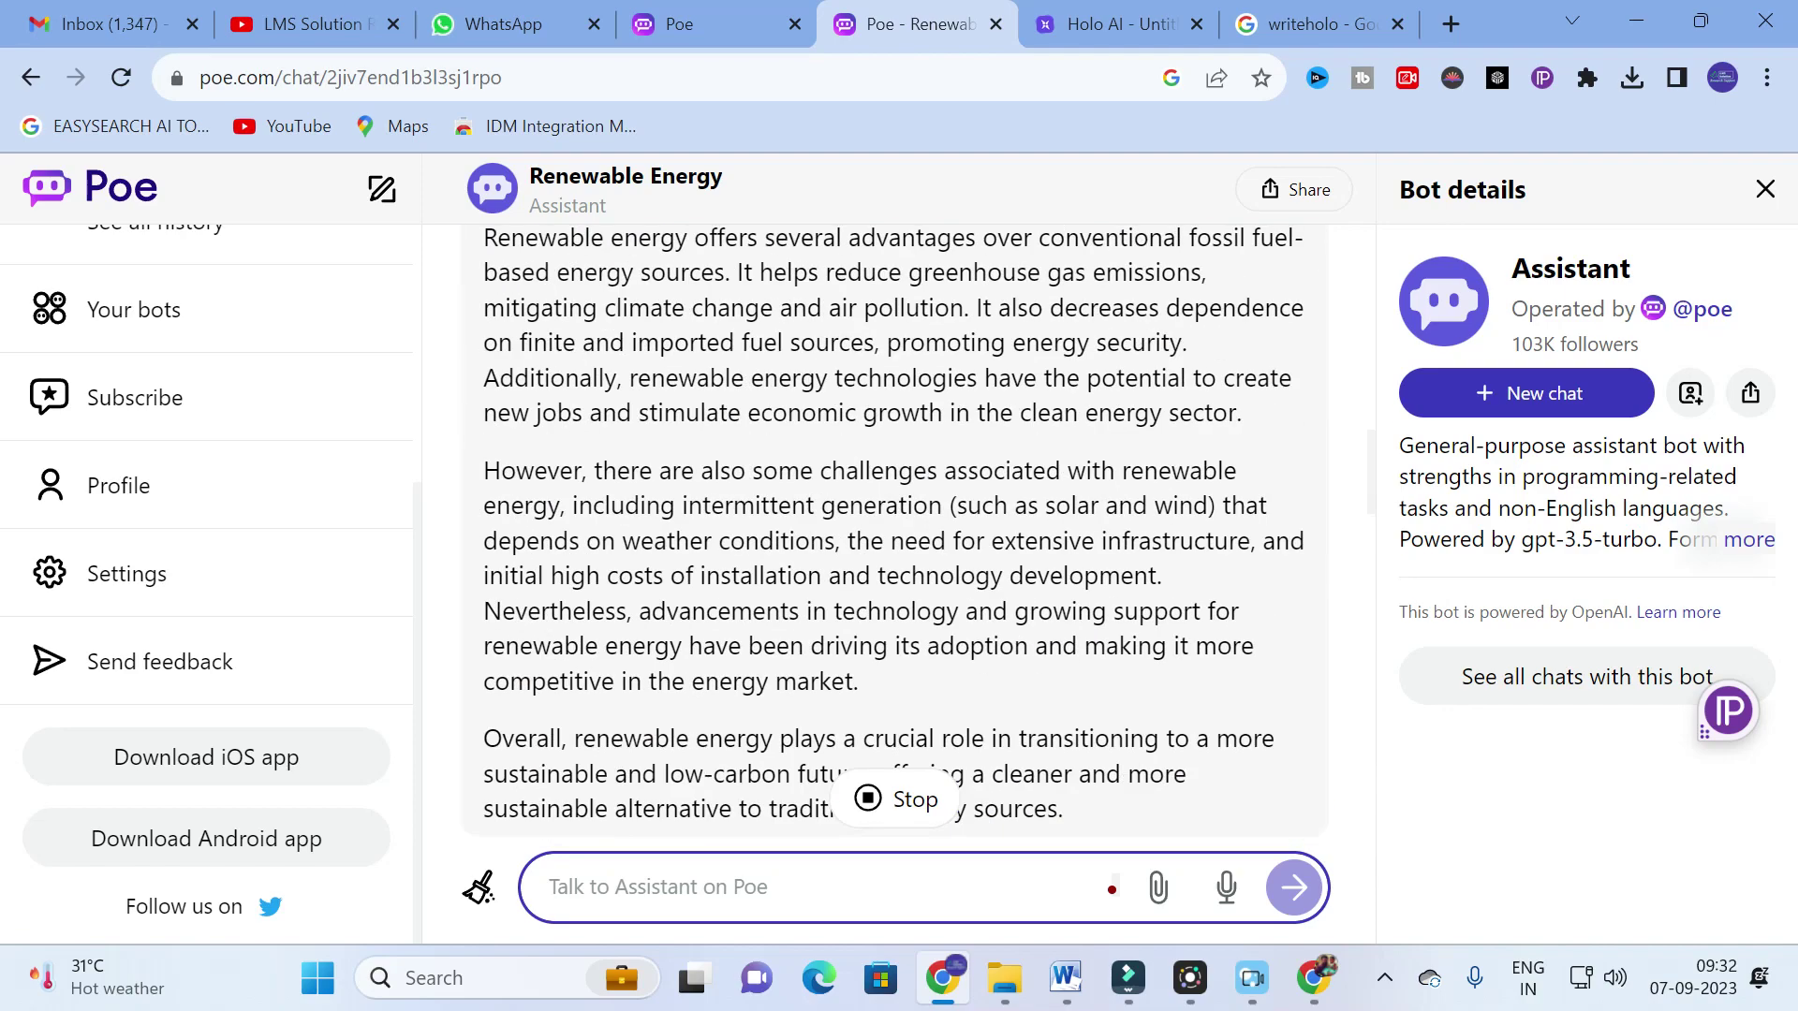
scroll(647, 627, "down", 5)
scroll(646, 628, "down", 9)
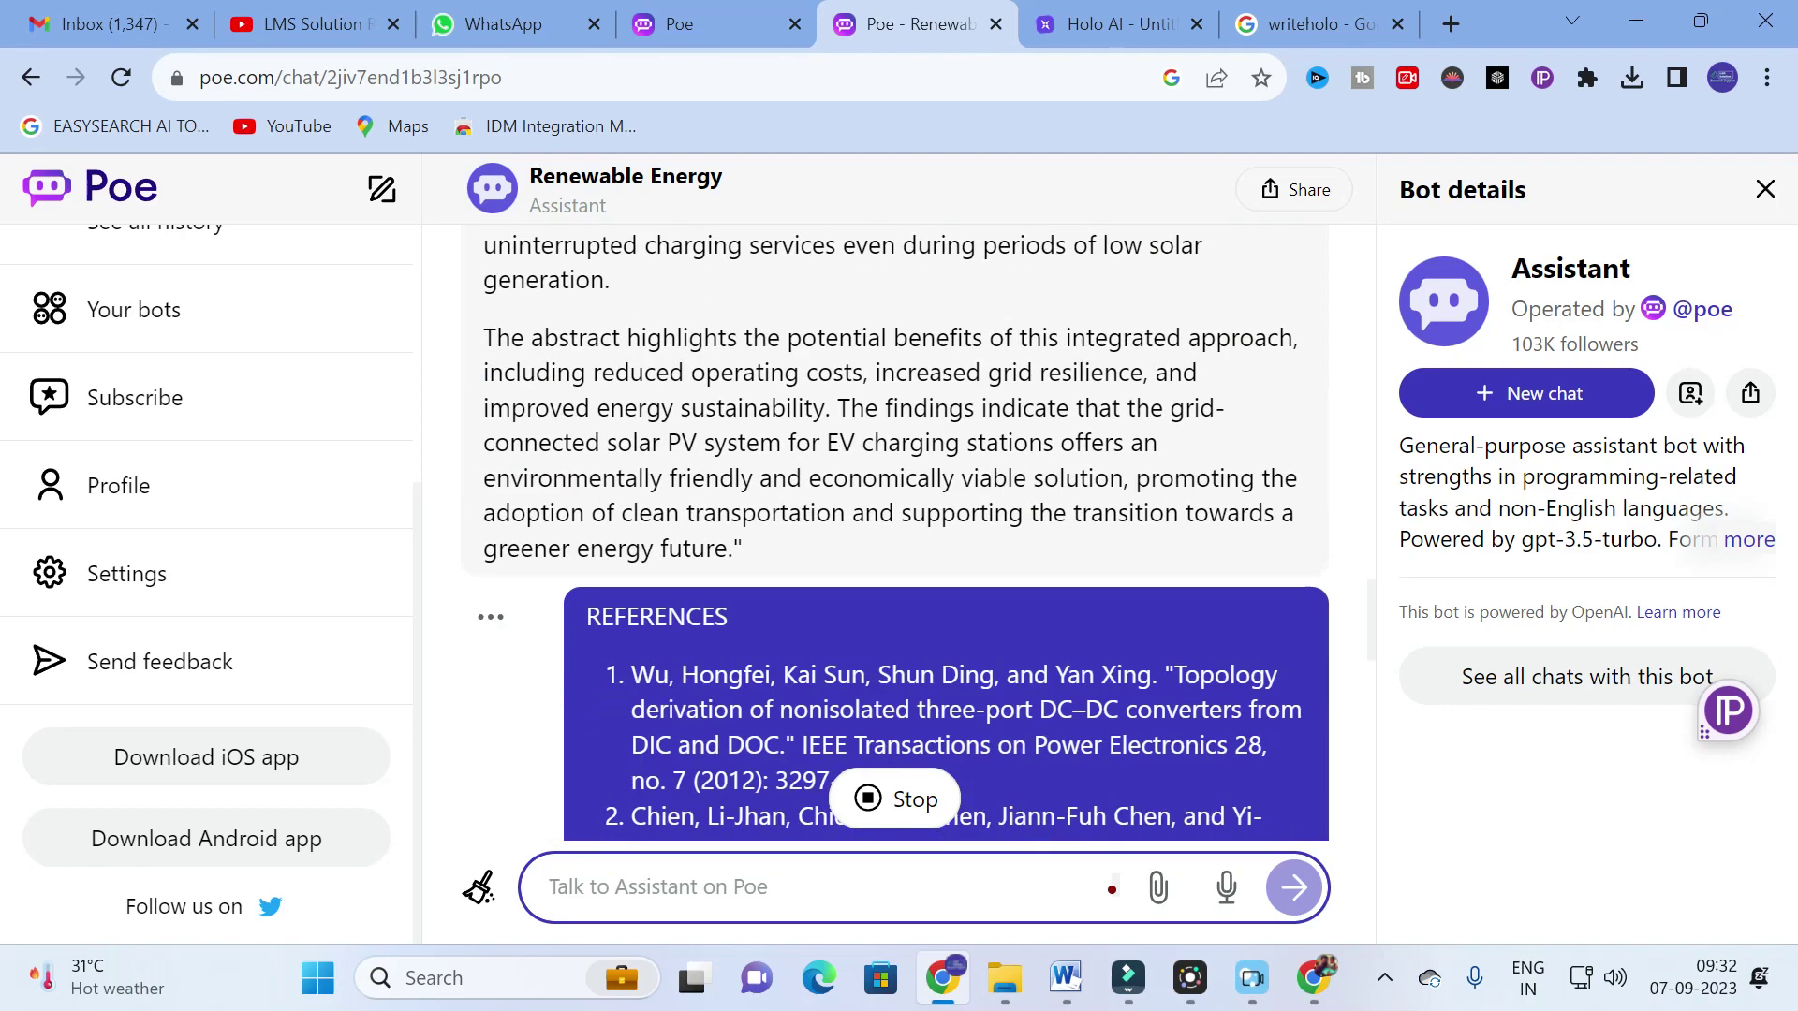
scroll(646, 628, "down", 2)
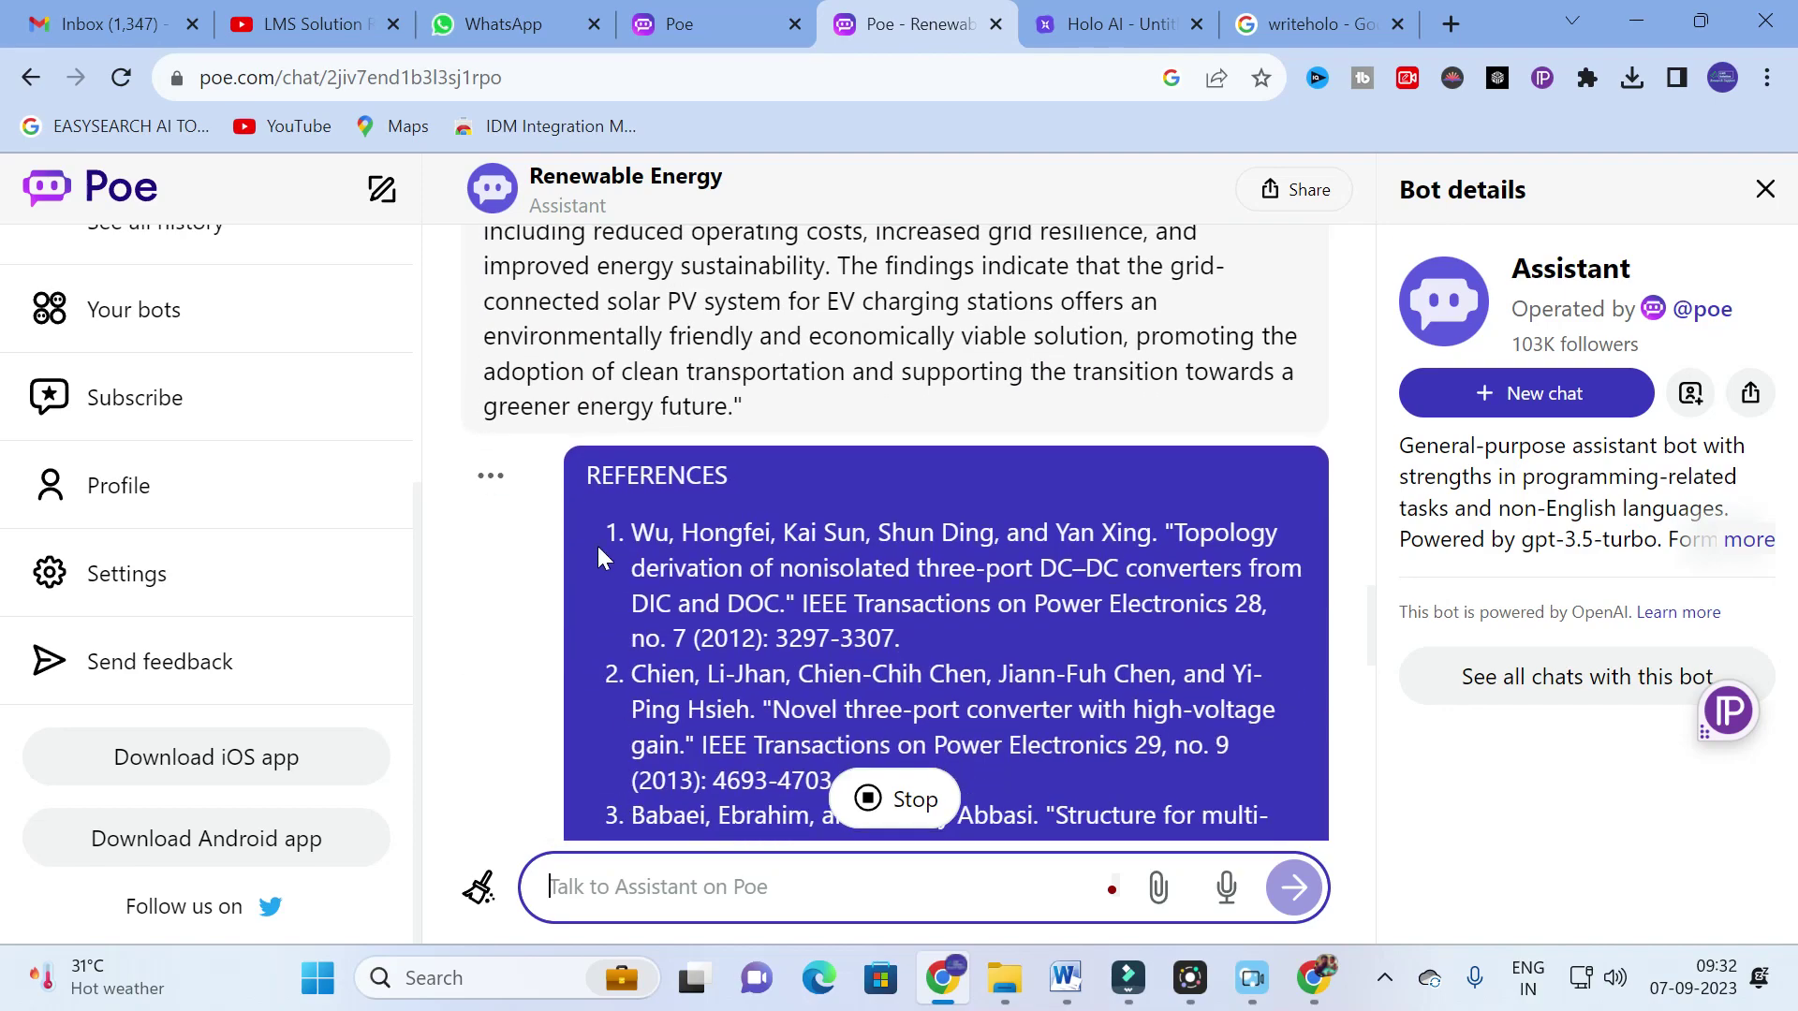
triple_click(633, 533)
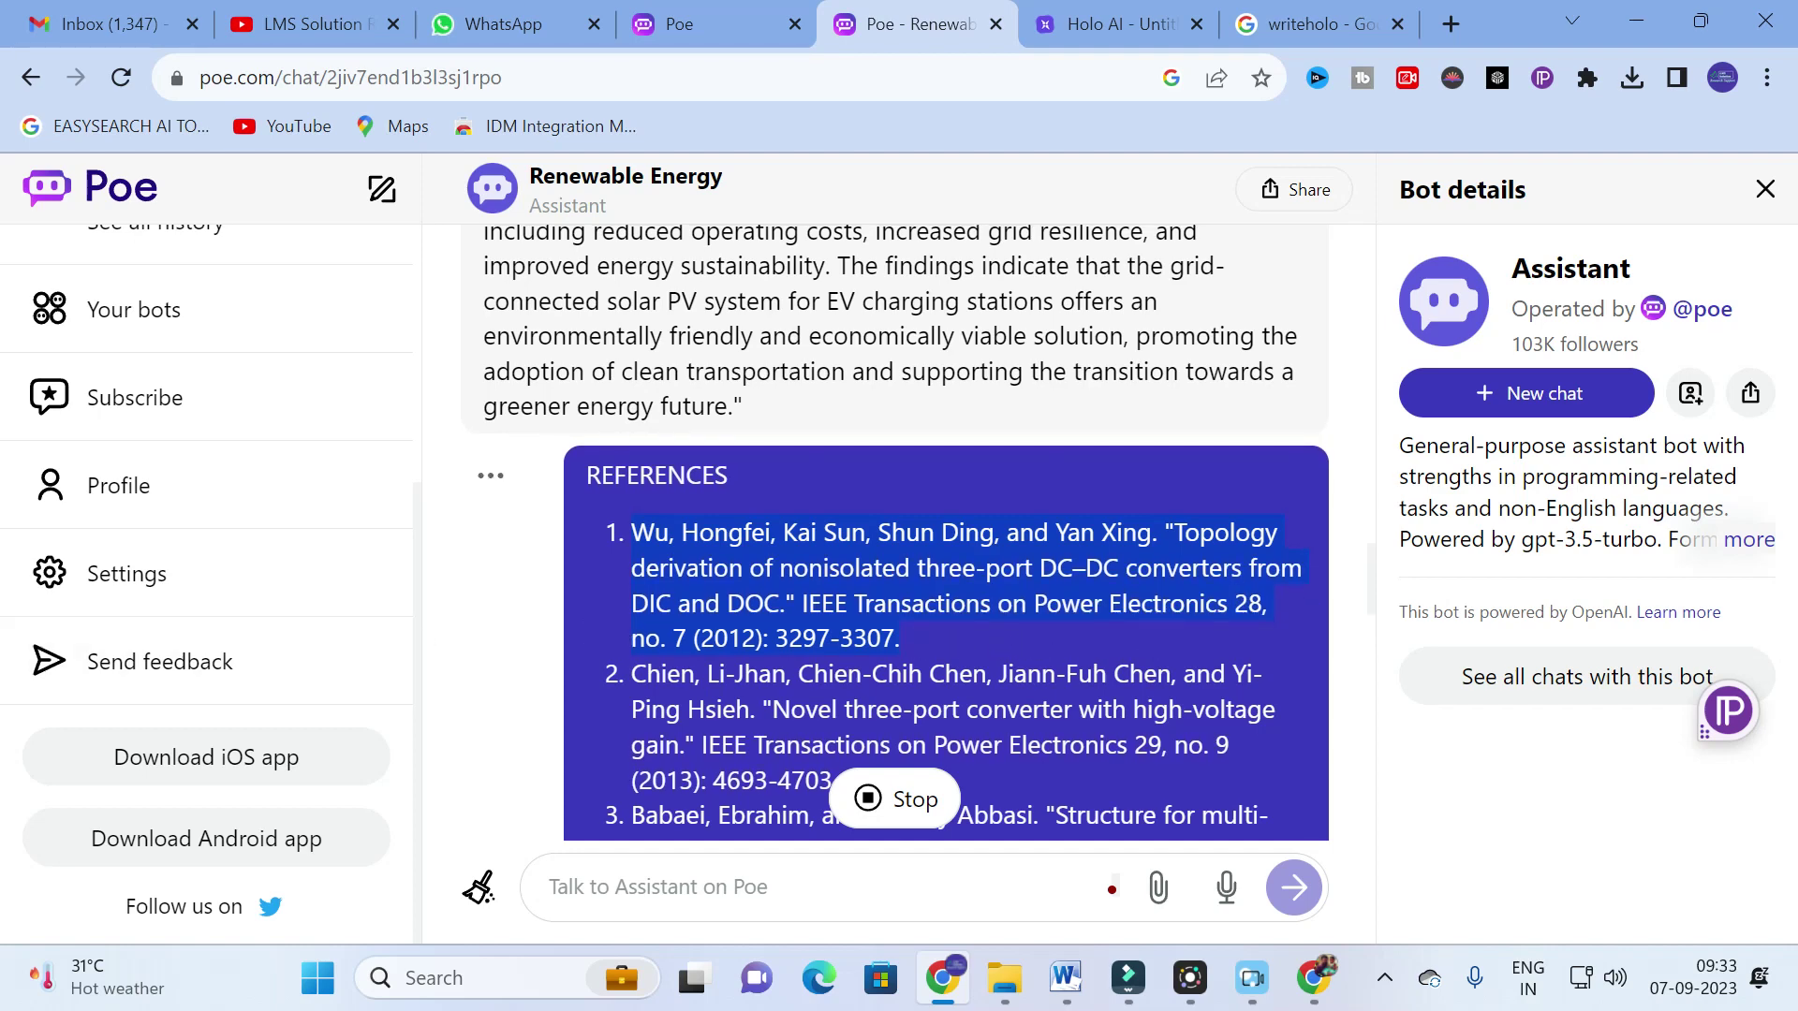
scroll(894, 534, "down", 10)
scroll(894, 534, "up", 4)
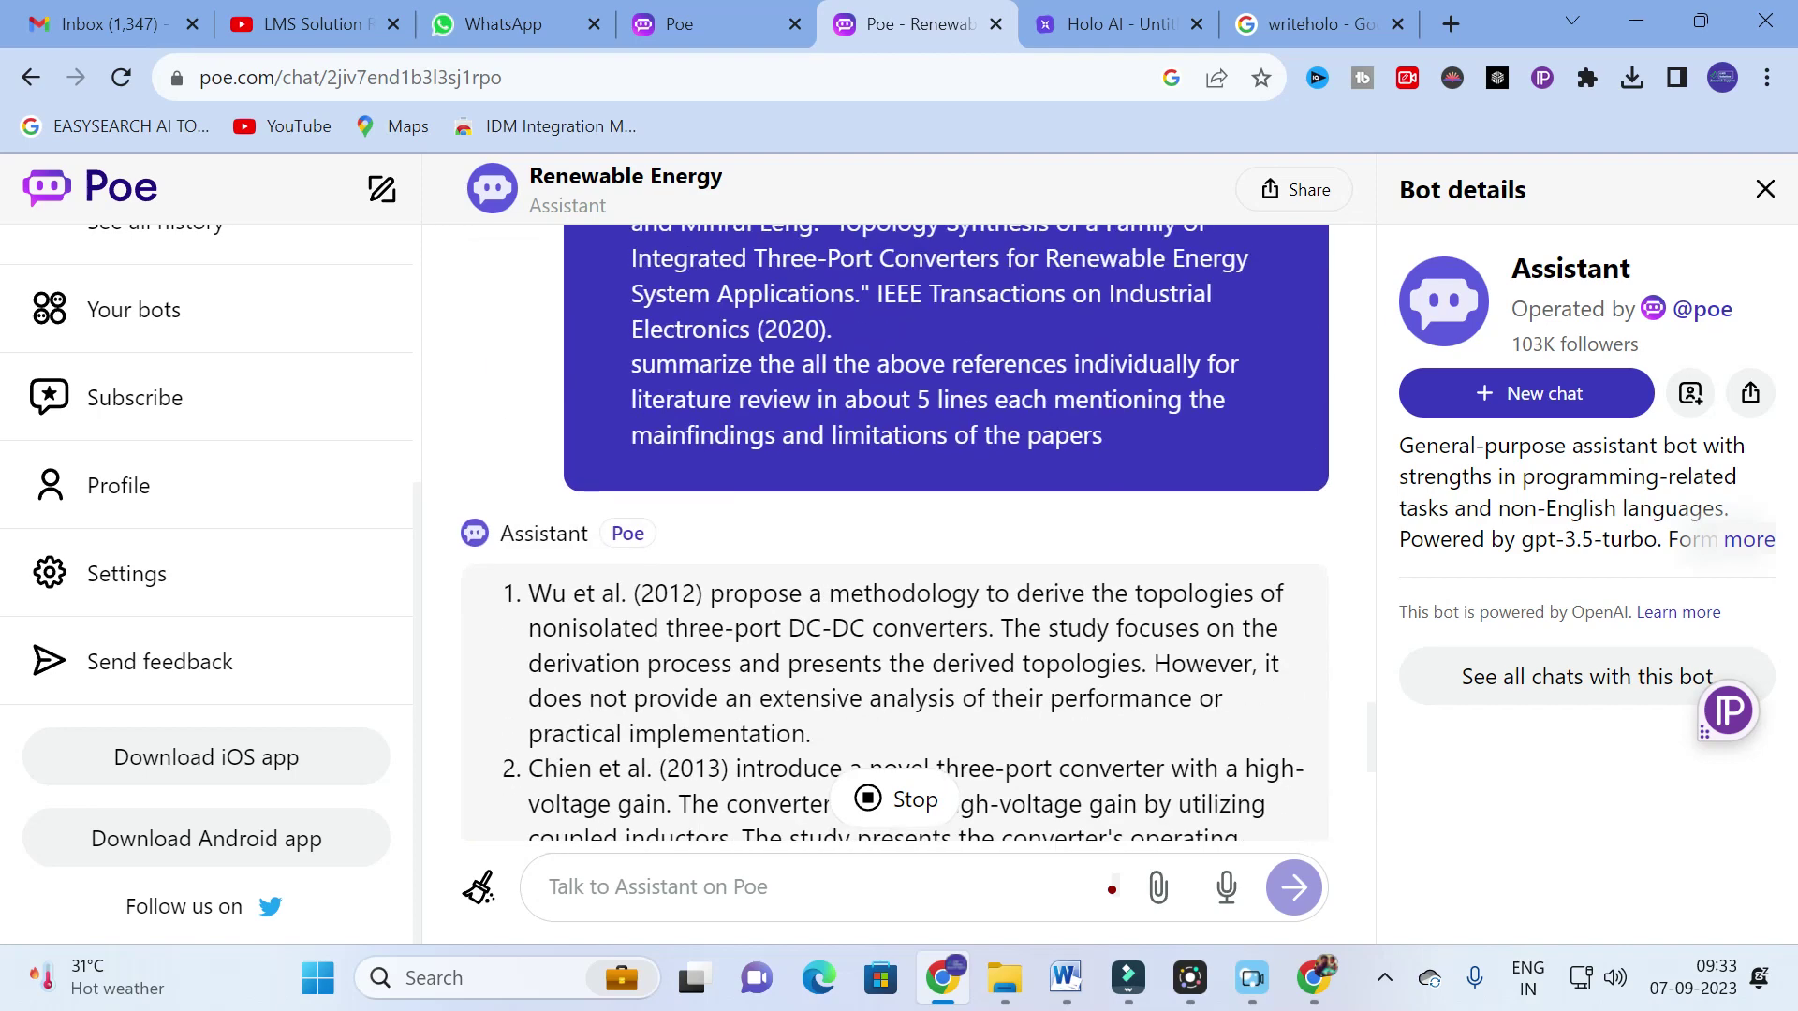
scroll(894, 534, "down", 1)
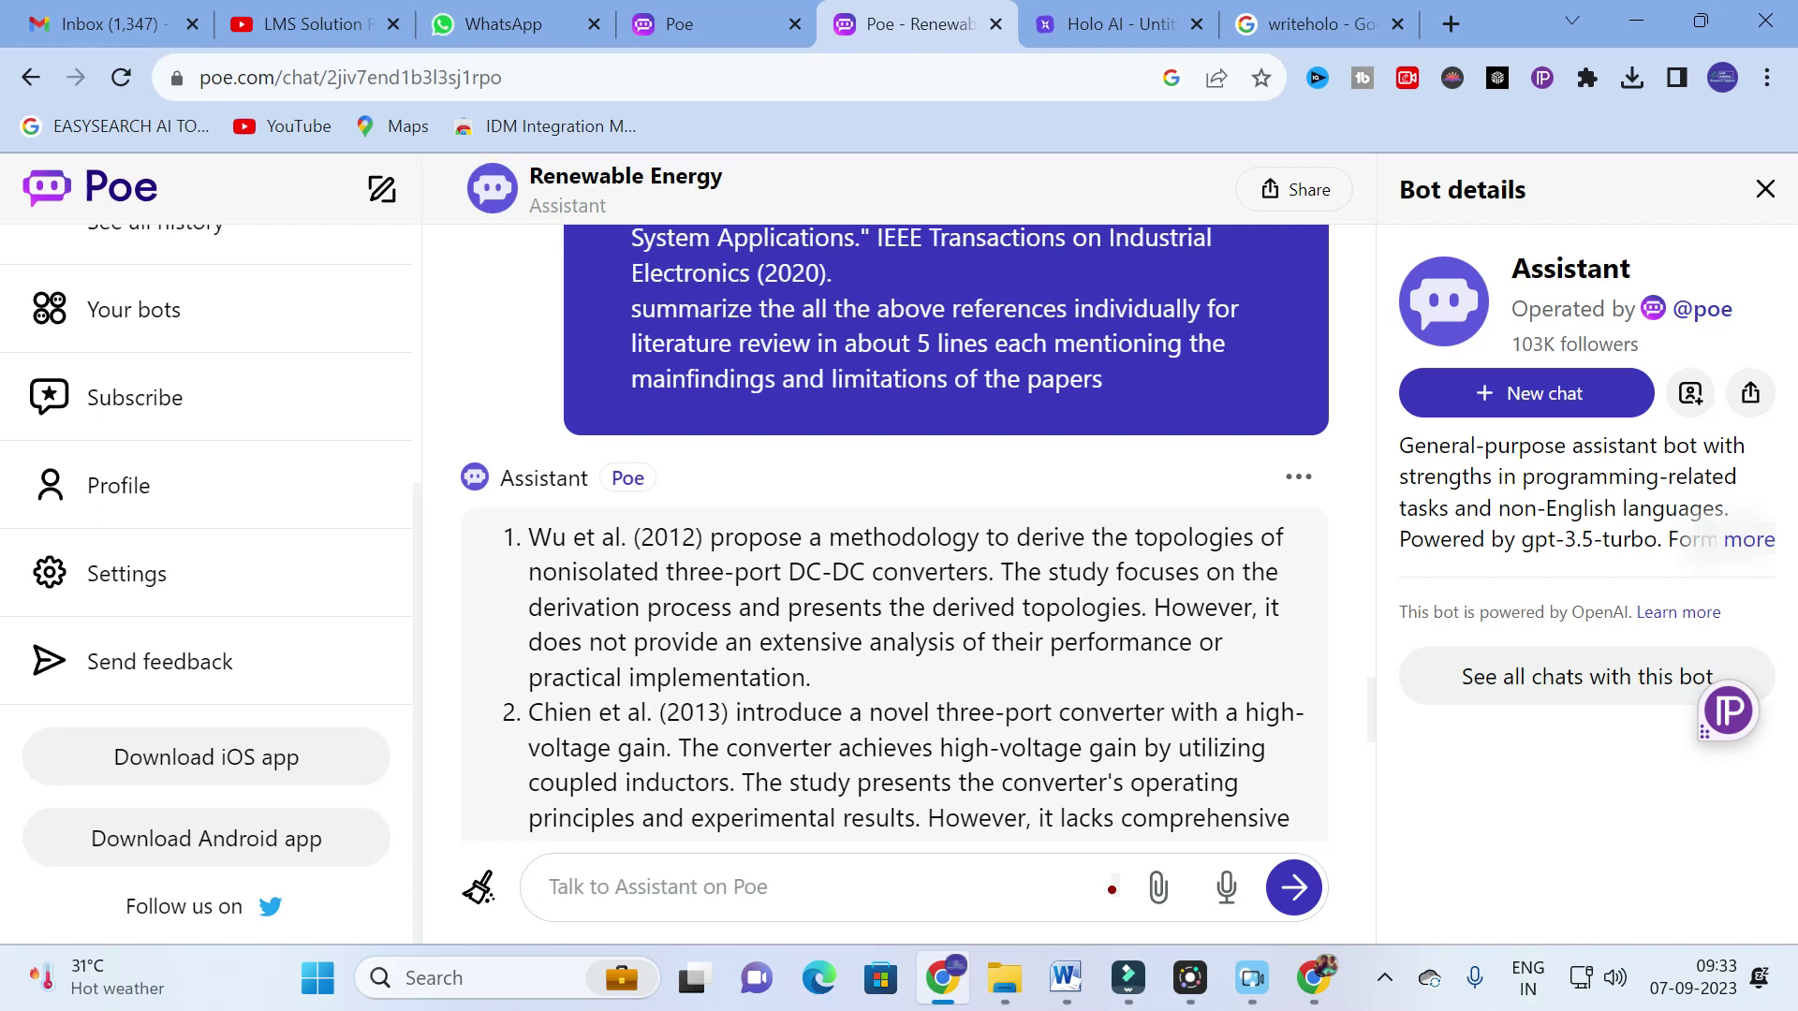
left_click_drag(1153, 609, 1014, 572)
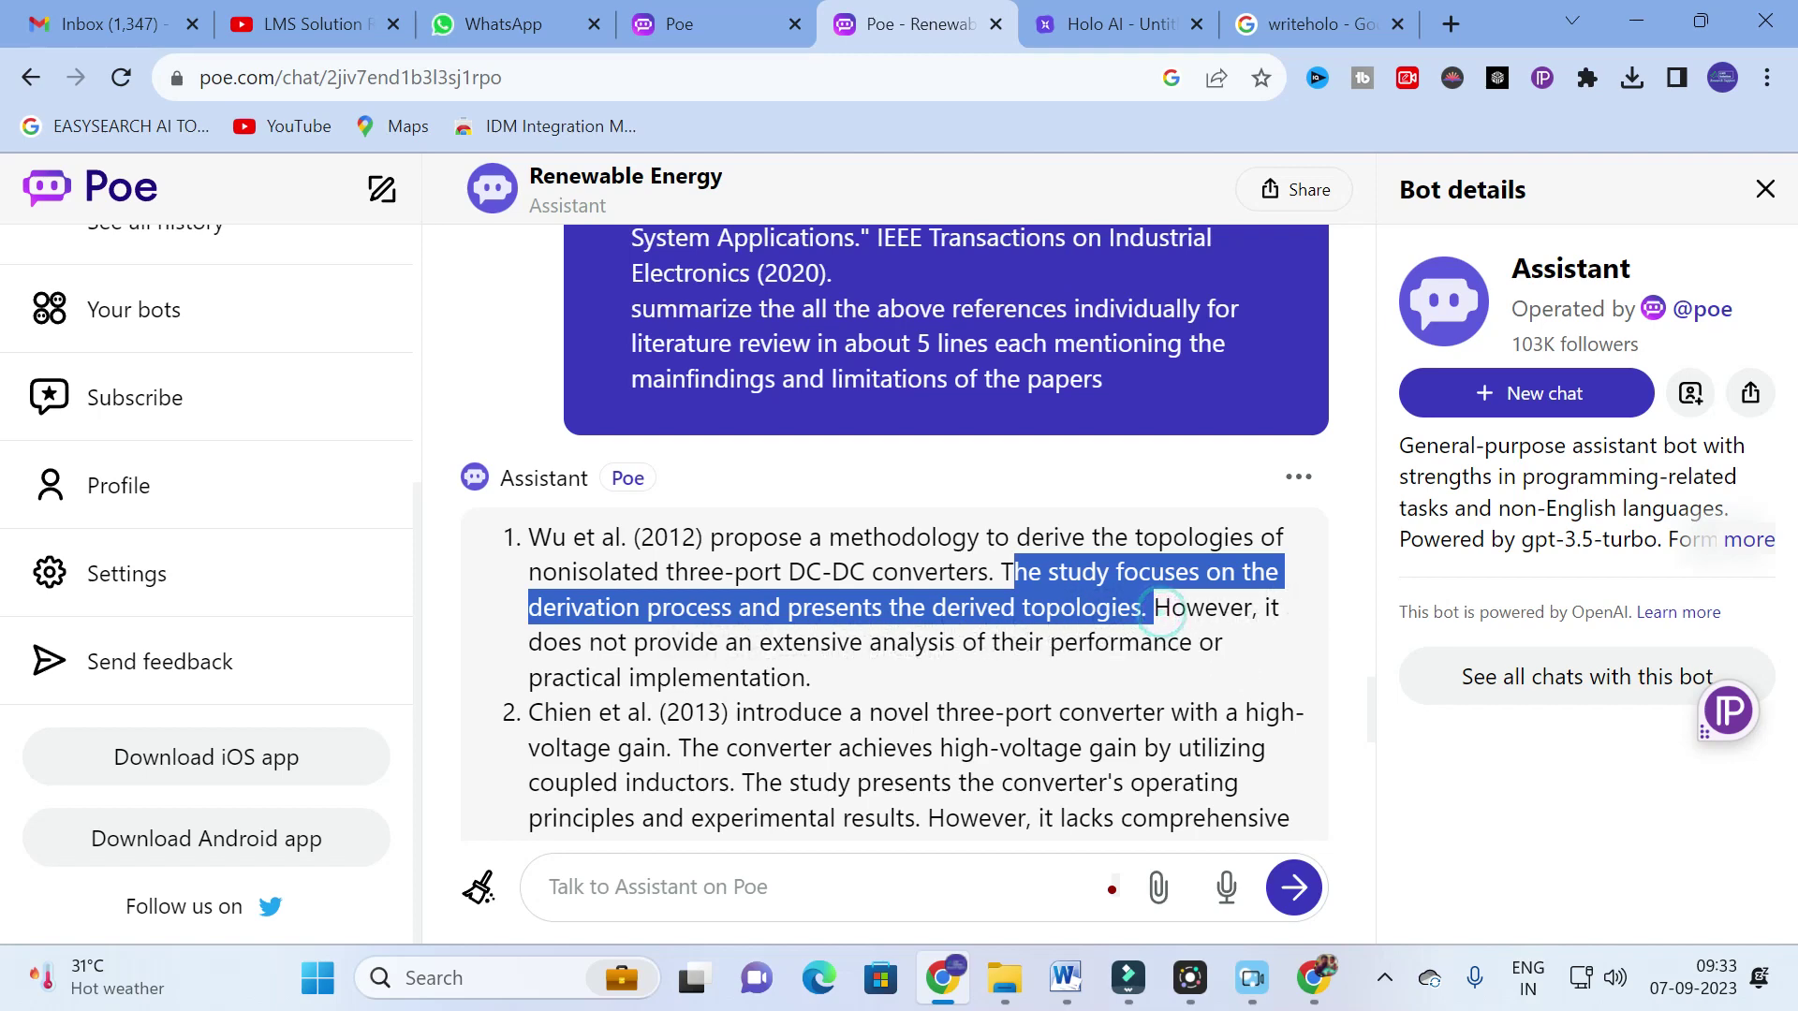
left_click(1091, 637)
scroll(1091, 636, "down", 3)
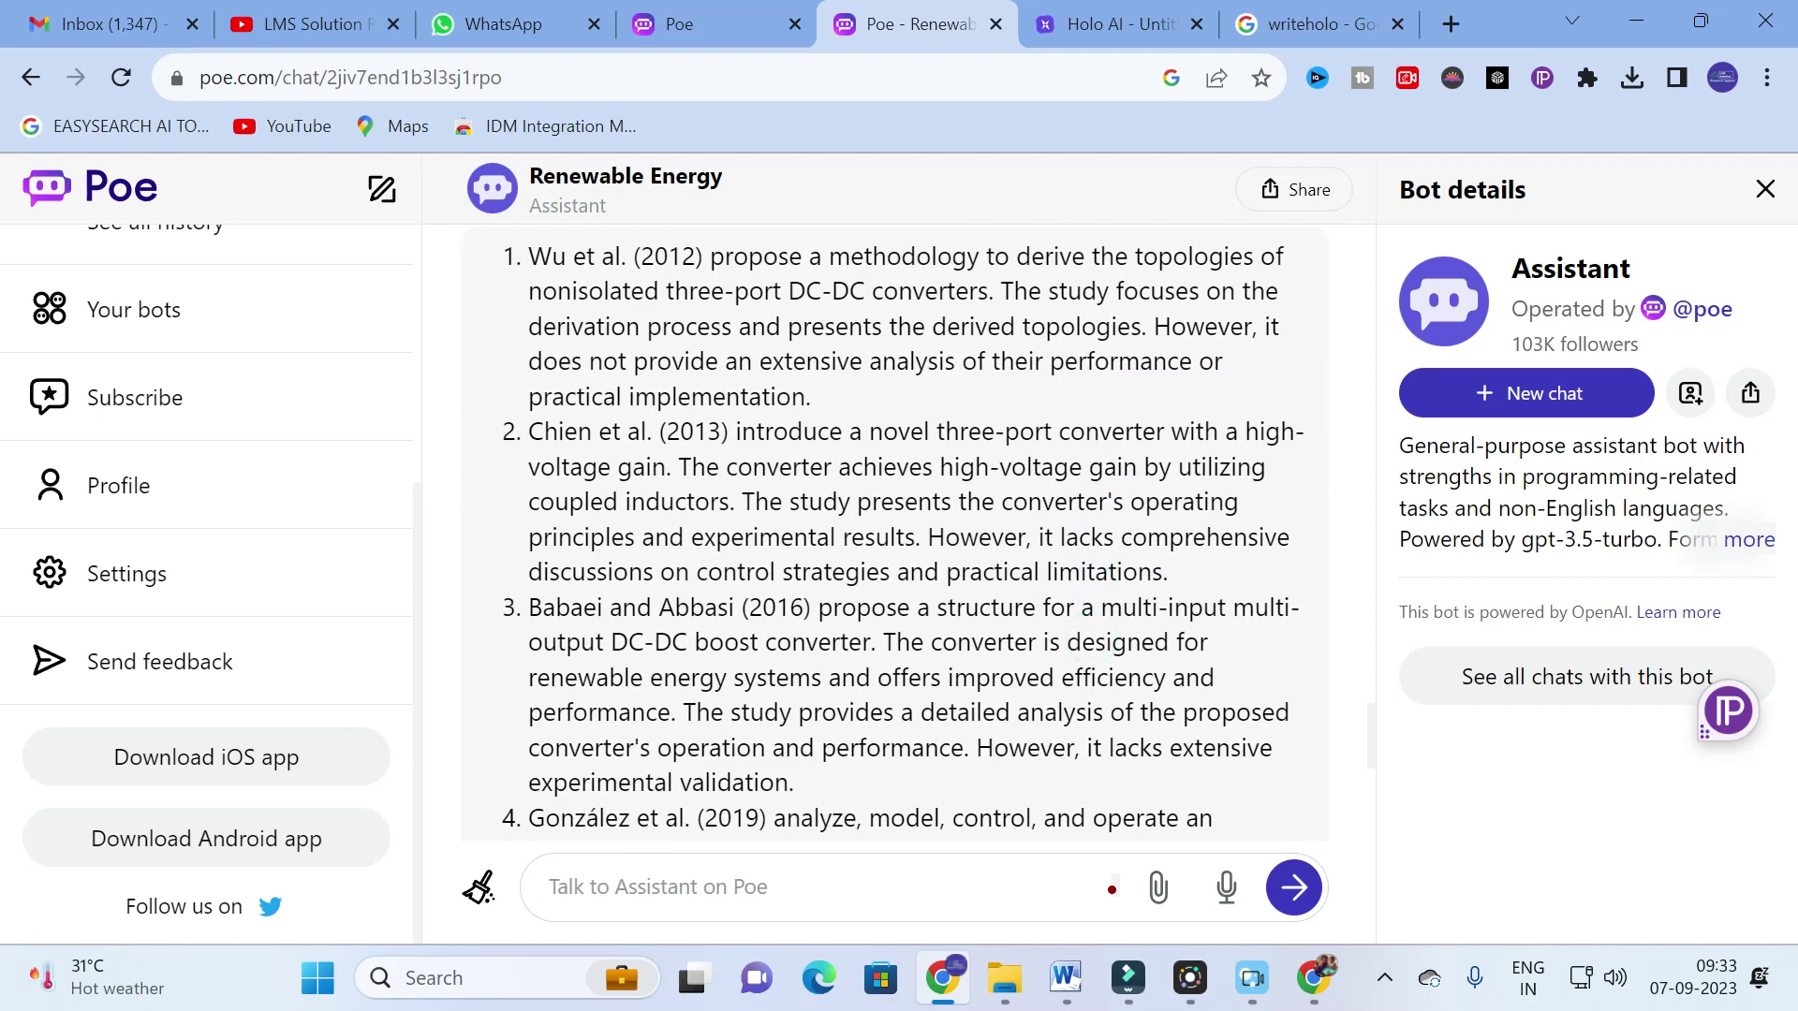
left_click_drag(1152, 327, 1219, 362)
left_click(742, 458)
scroll(470, 500, "down", 2)
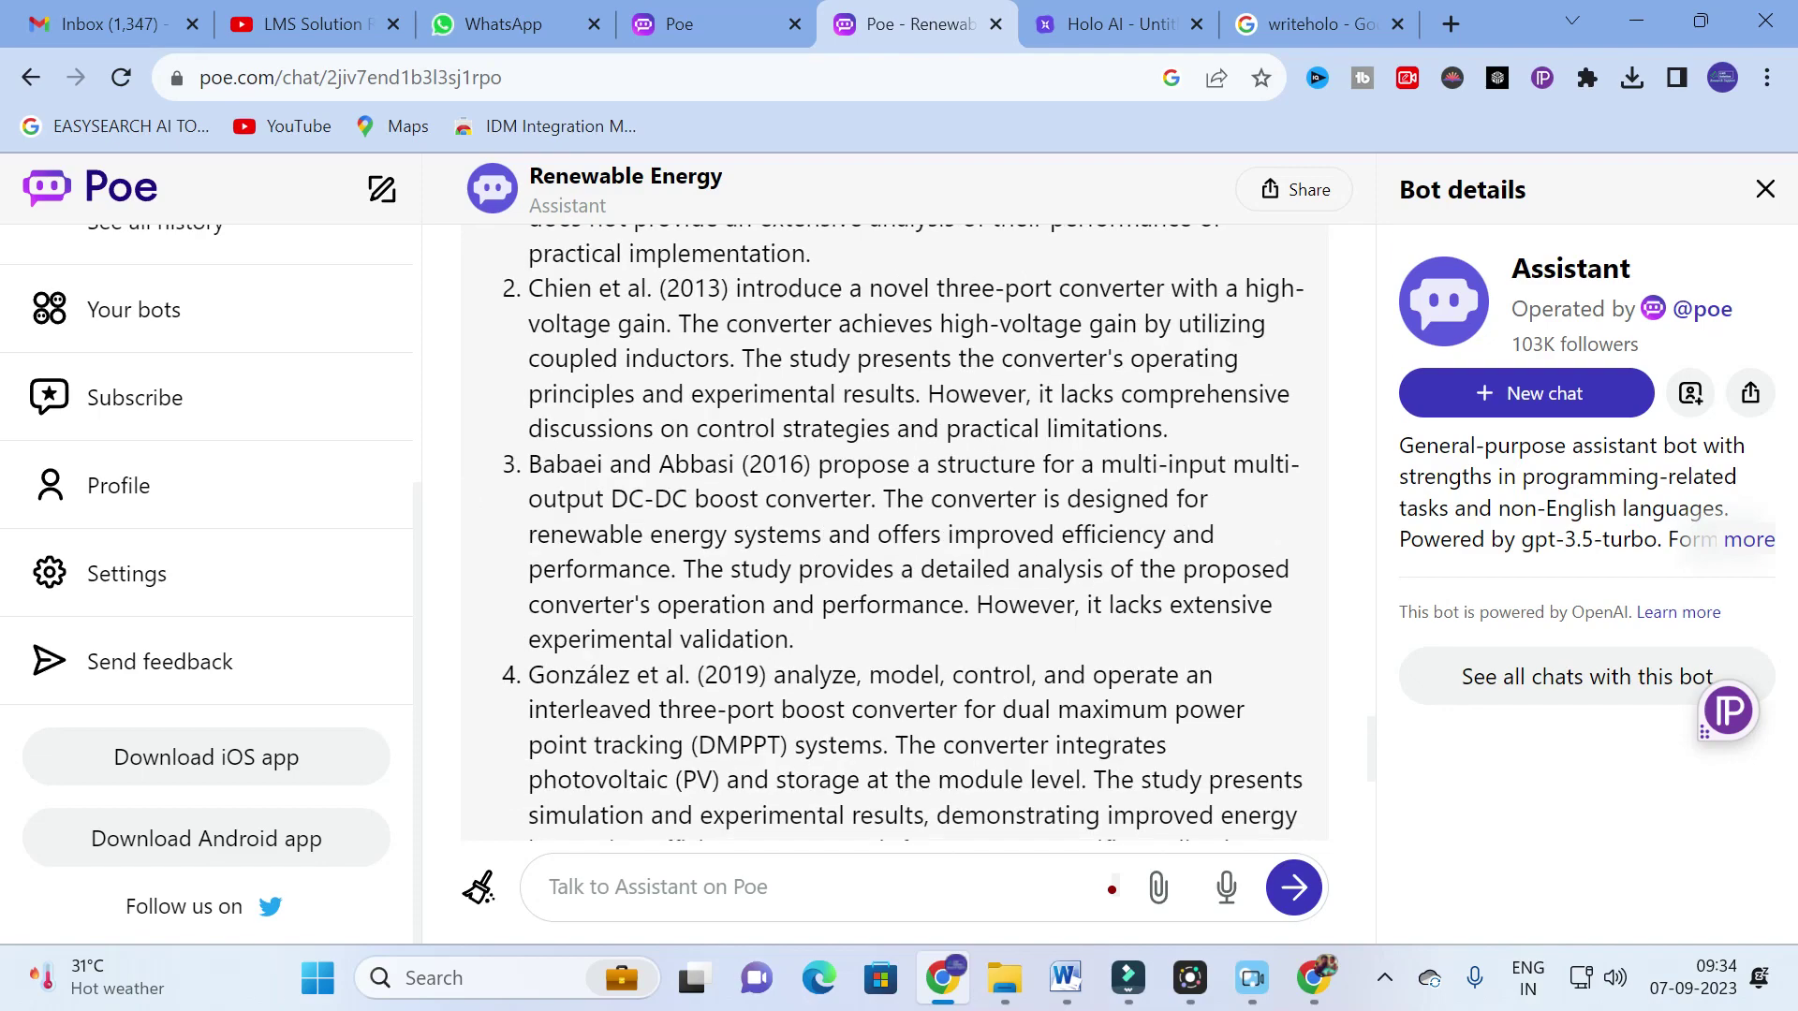
scroll(670, 522, "down", 15)
scroll(671, 521, "up", 20)
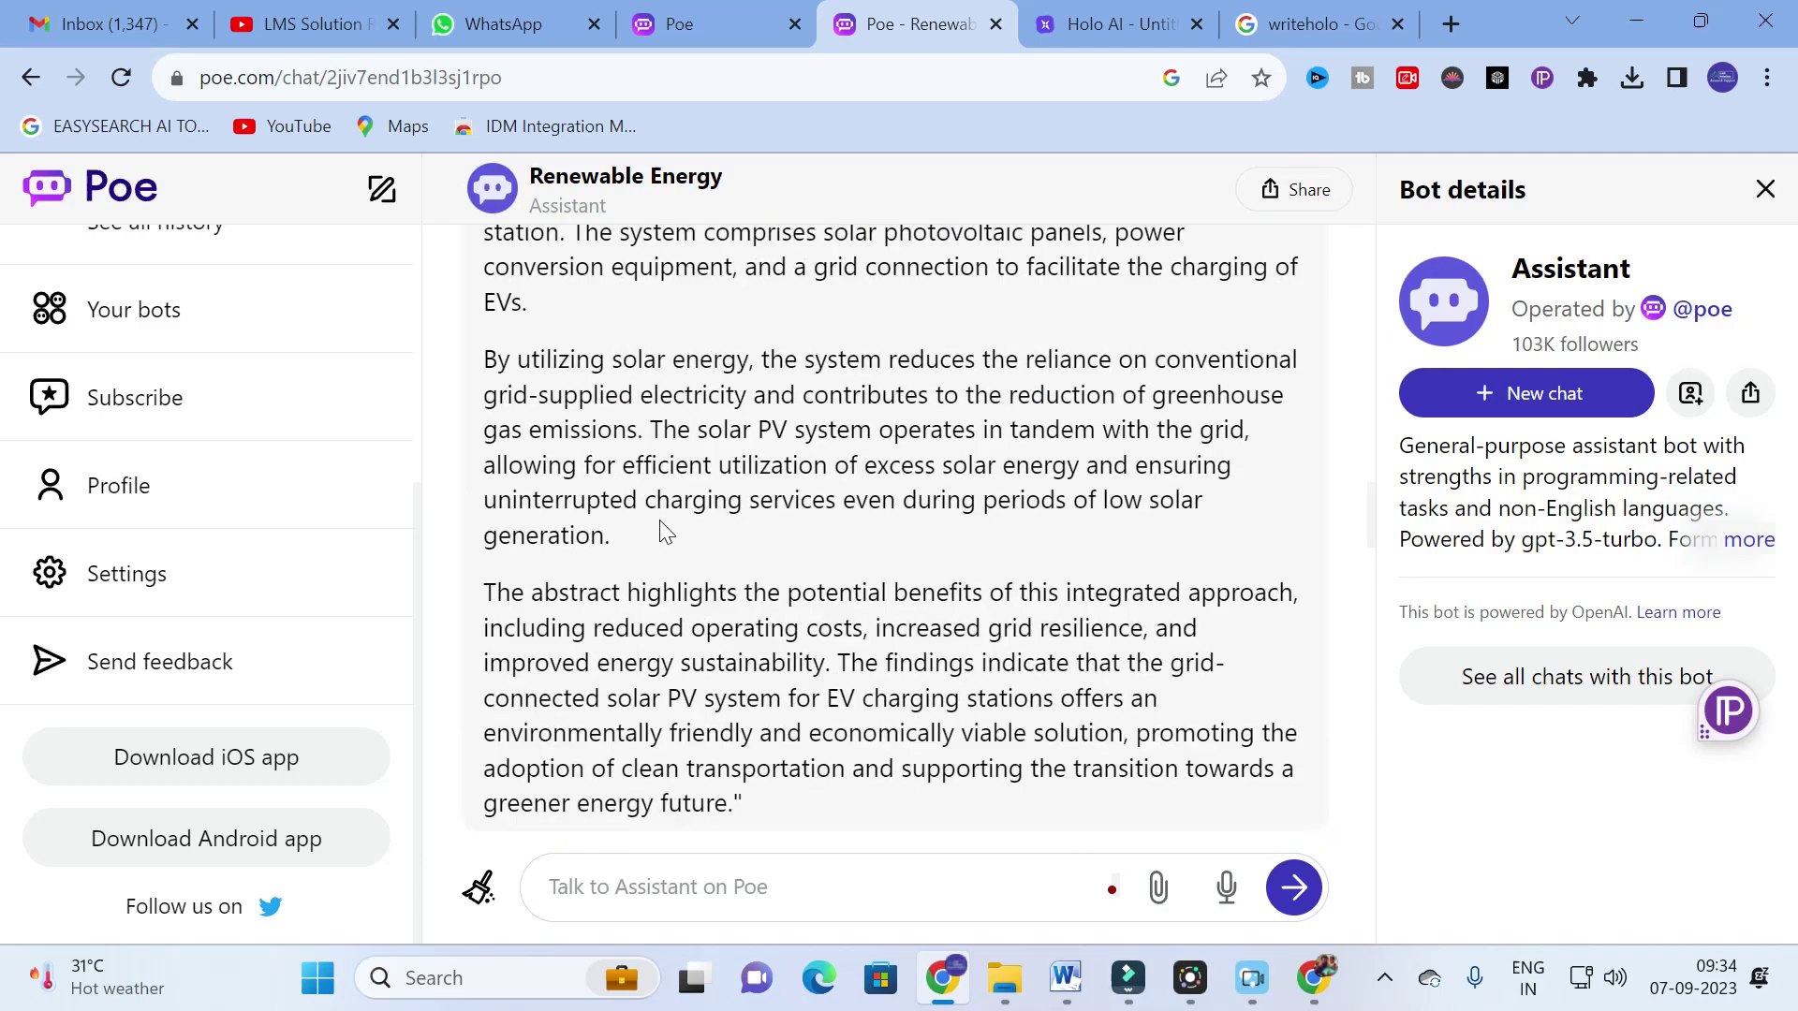
scroll(662, 530, "down", 6)
scroll(662, 530, "up", 8)
scroll(894, 534, "up", 4)
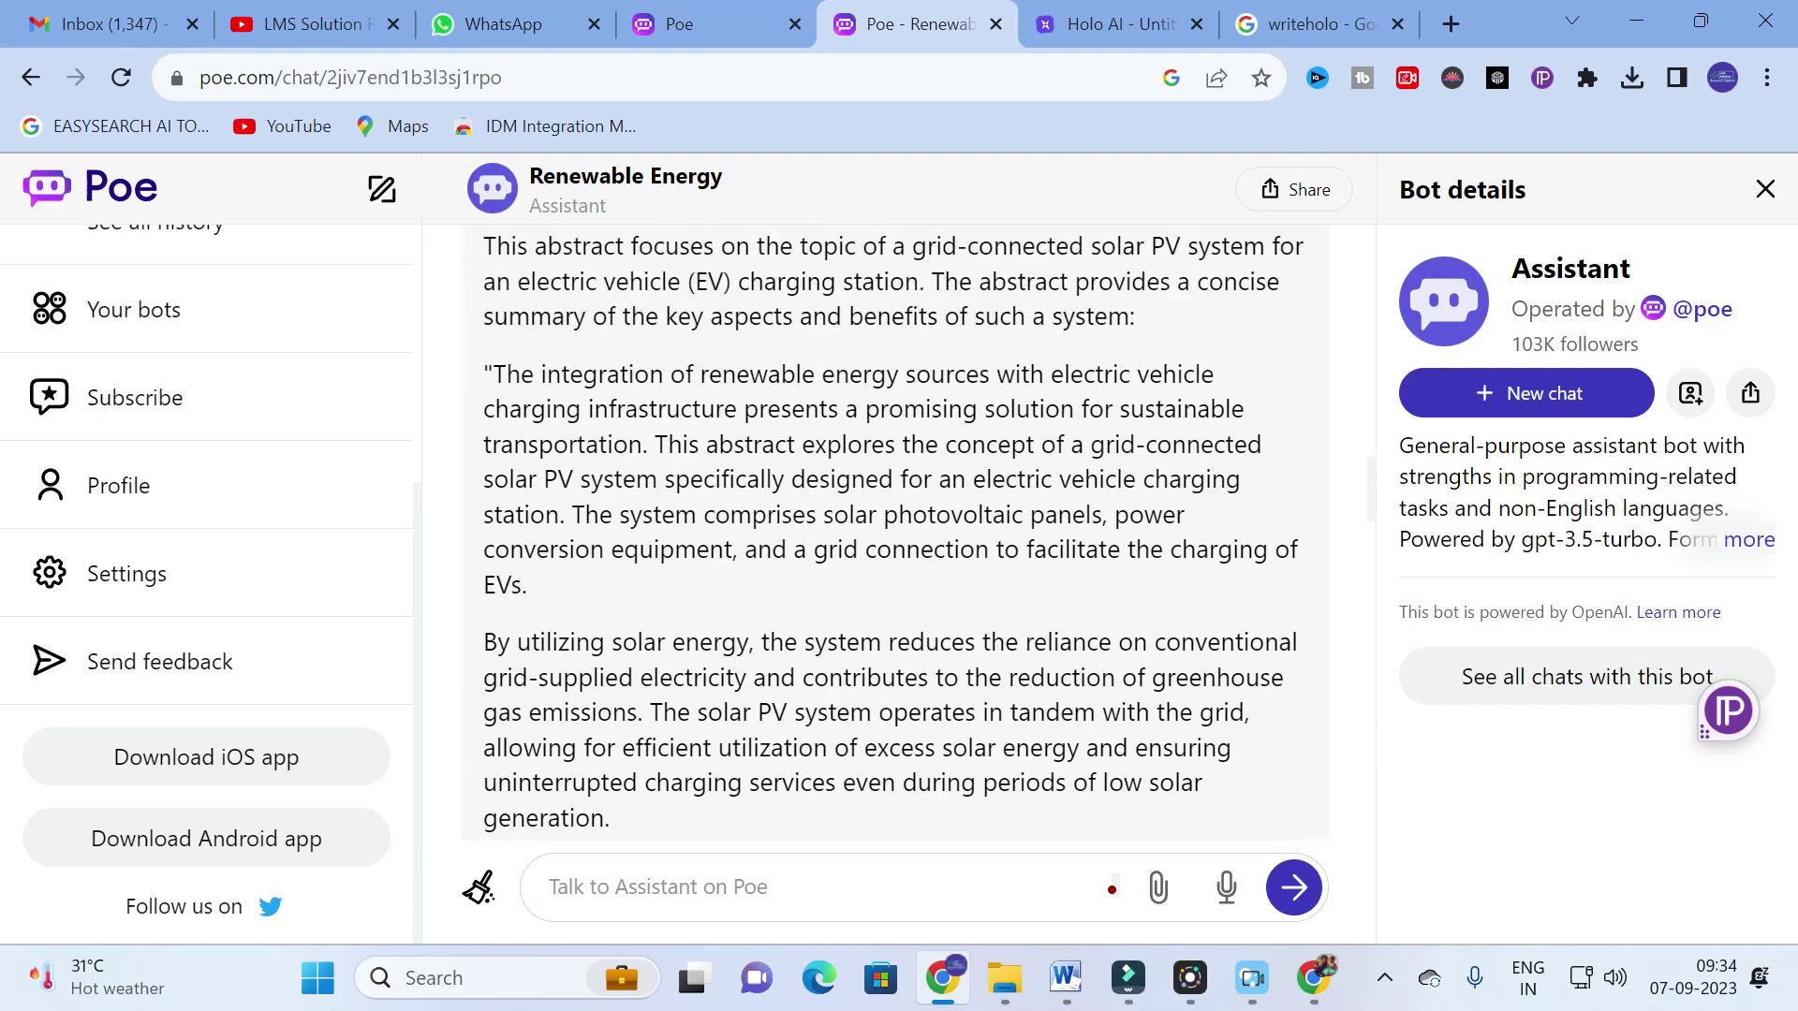
scroll(894, 534, "down", 15)
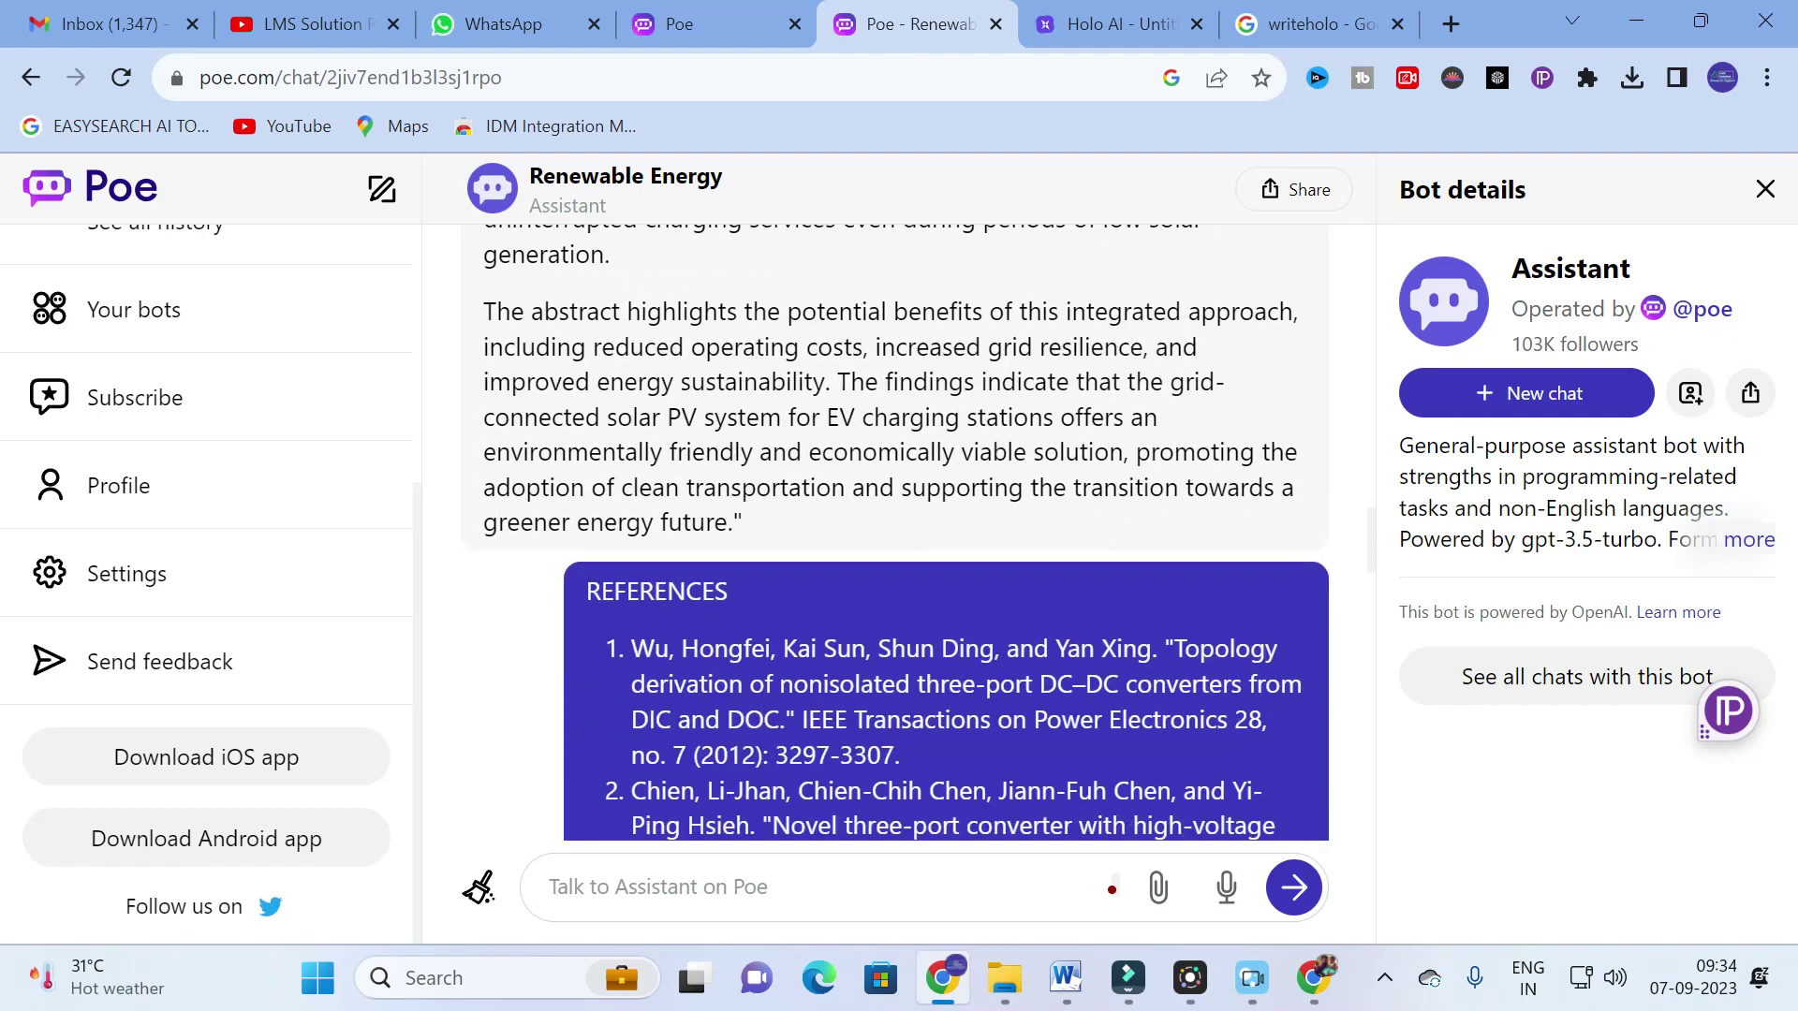
scroll(894, 534, "down", 6)
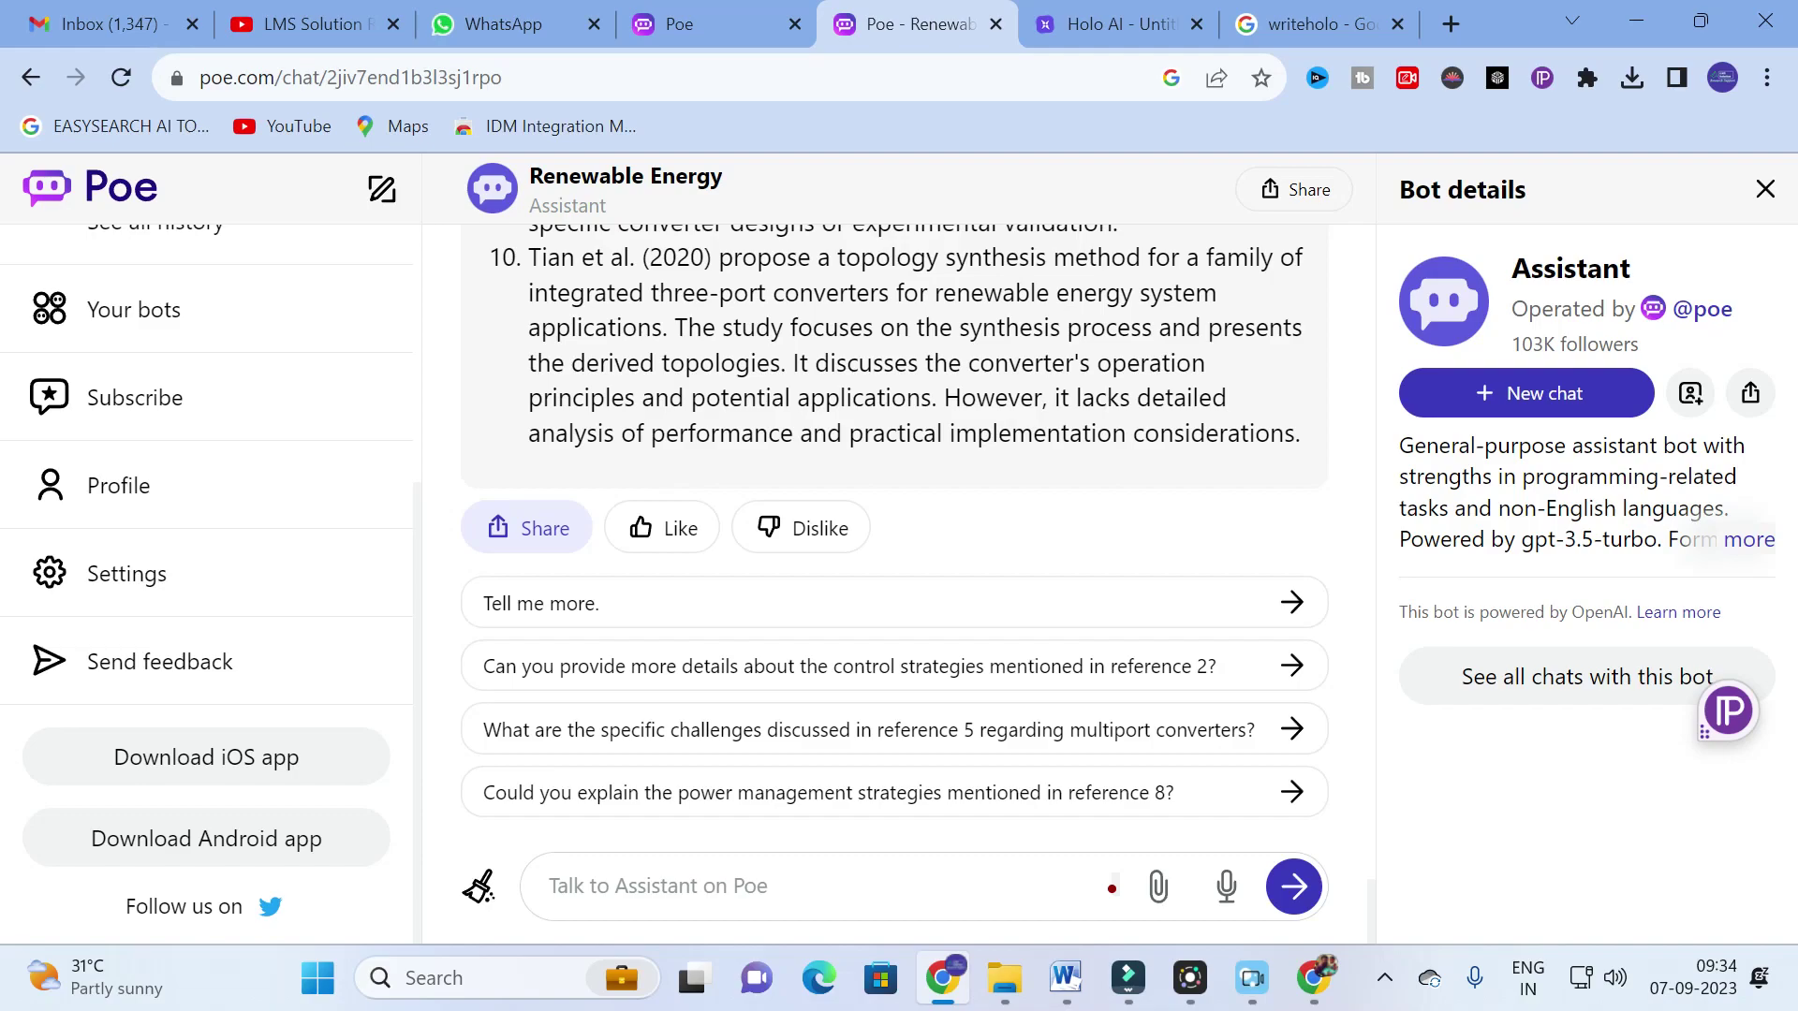
scroll(469, 485, "up", 15)
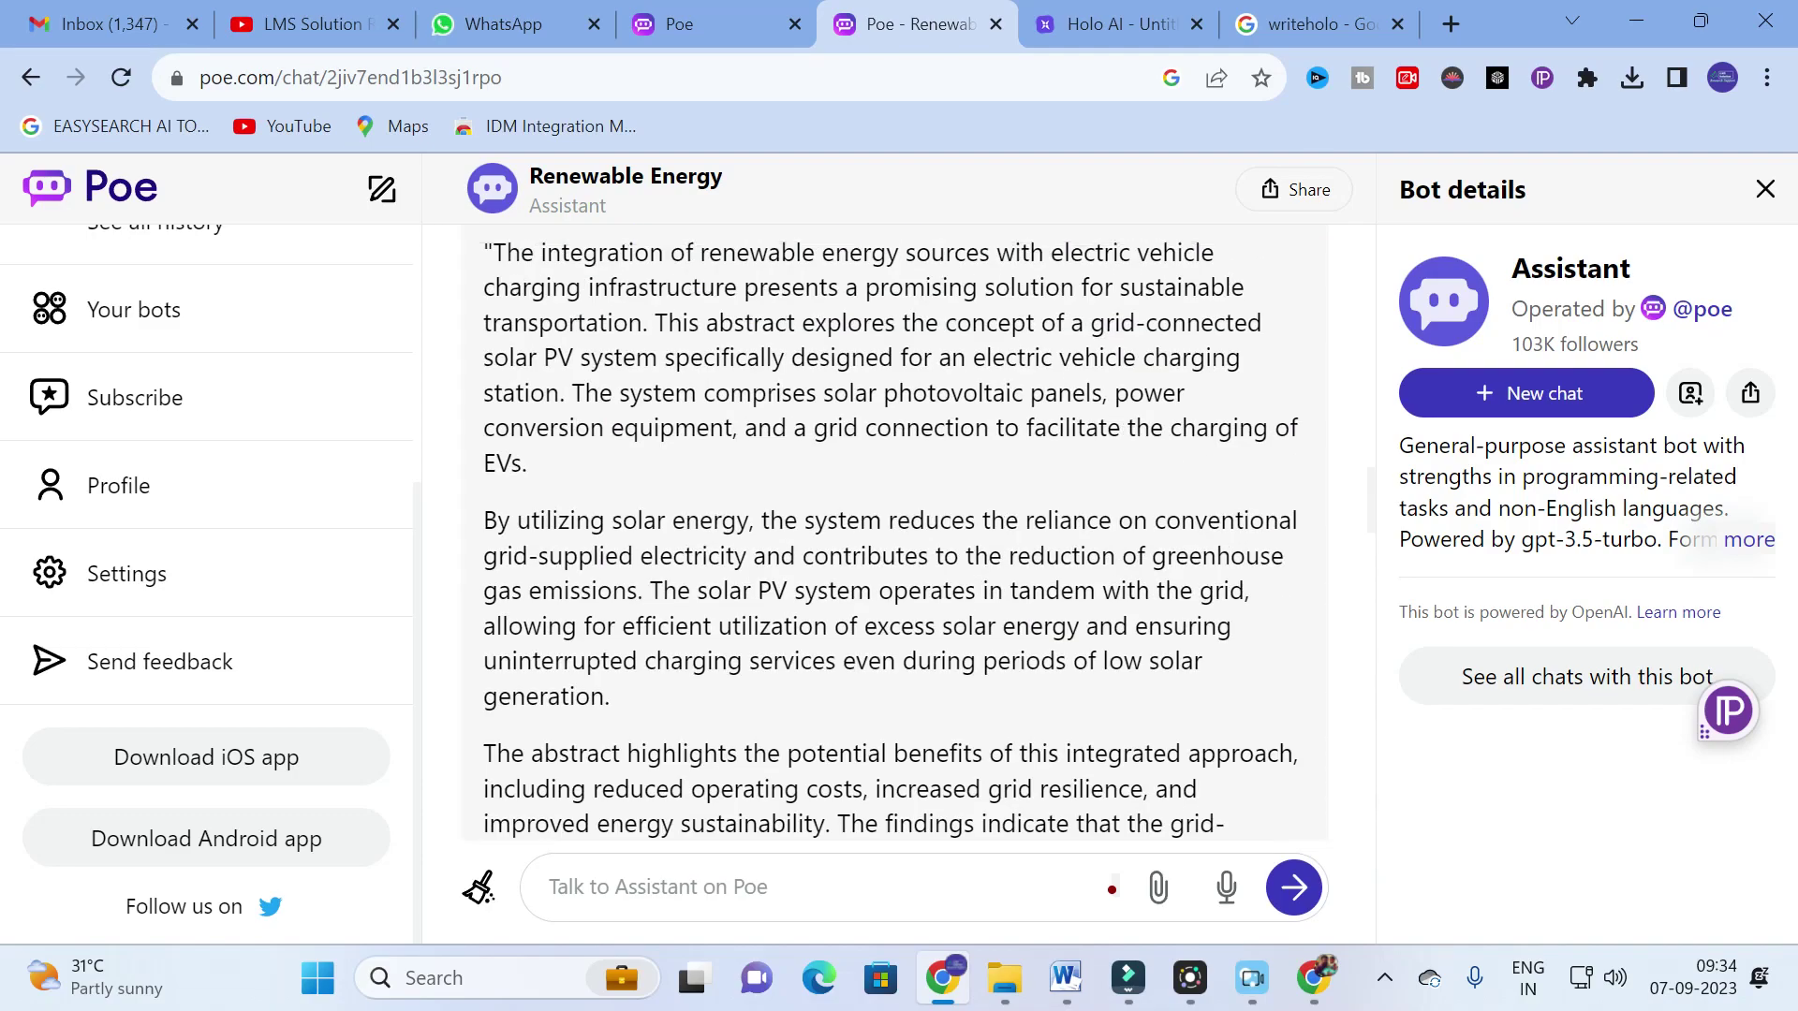
scroll(576, 479, "up", 10)
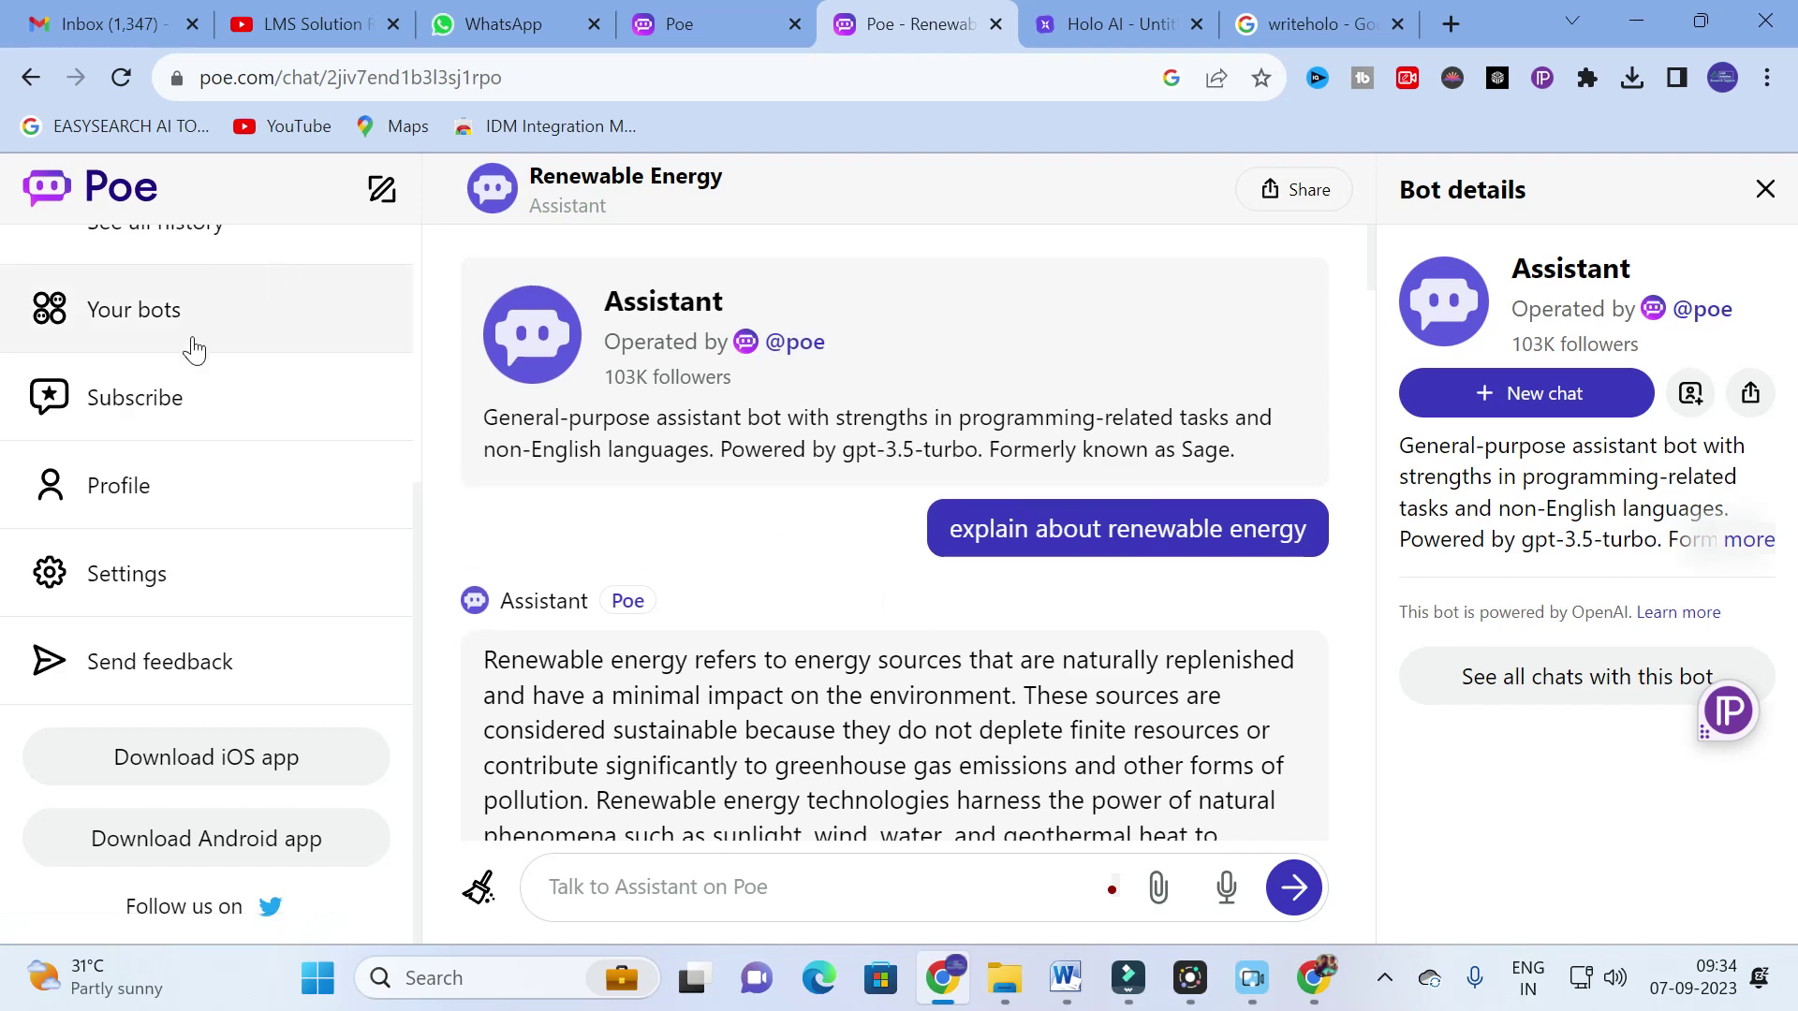
left_click(191, 320)
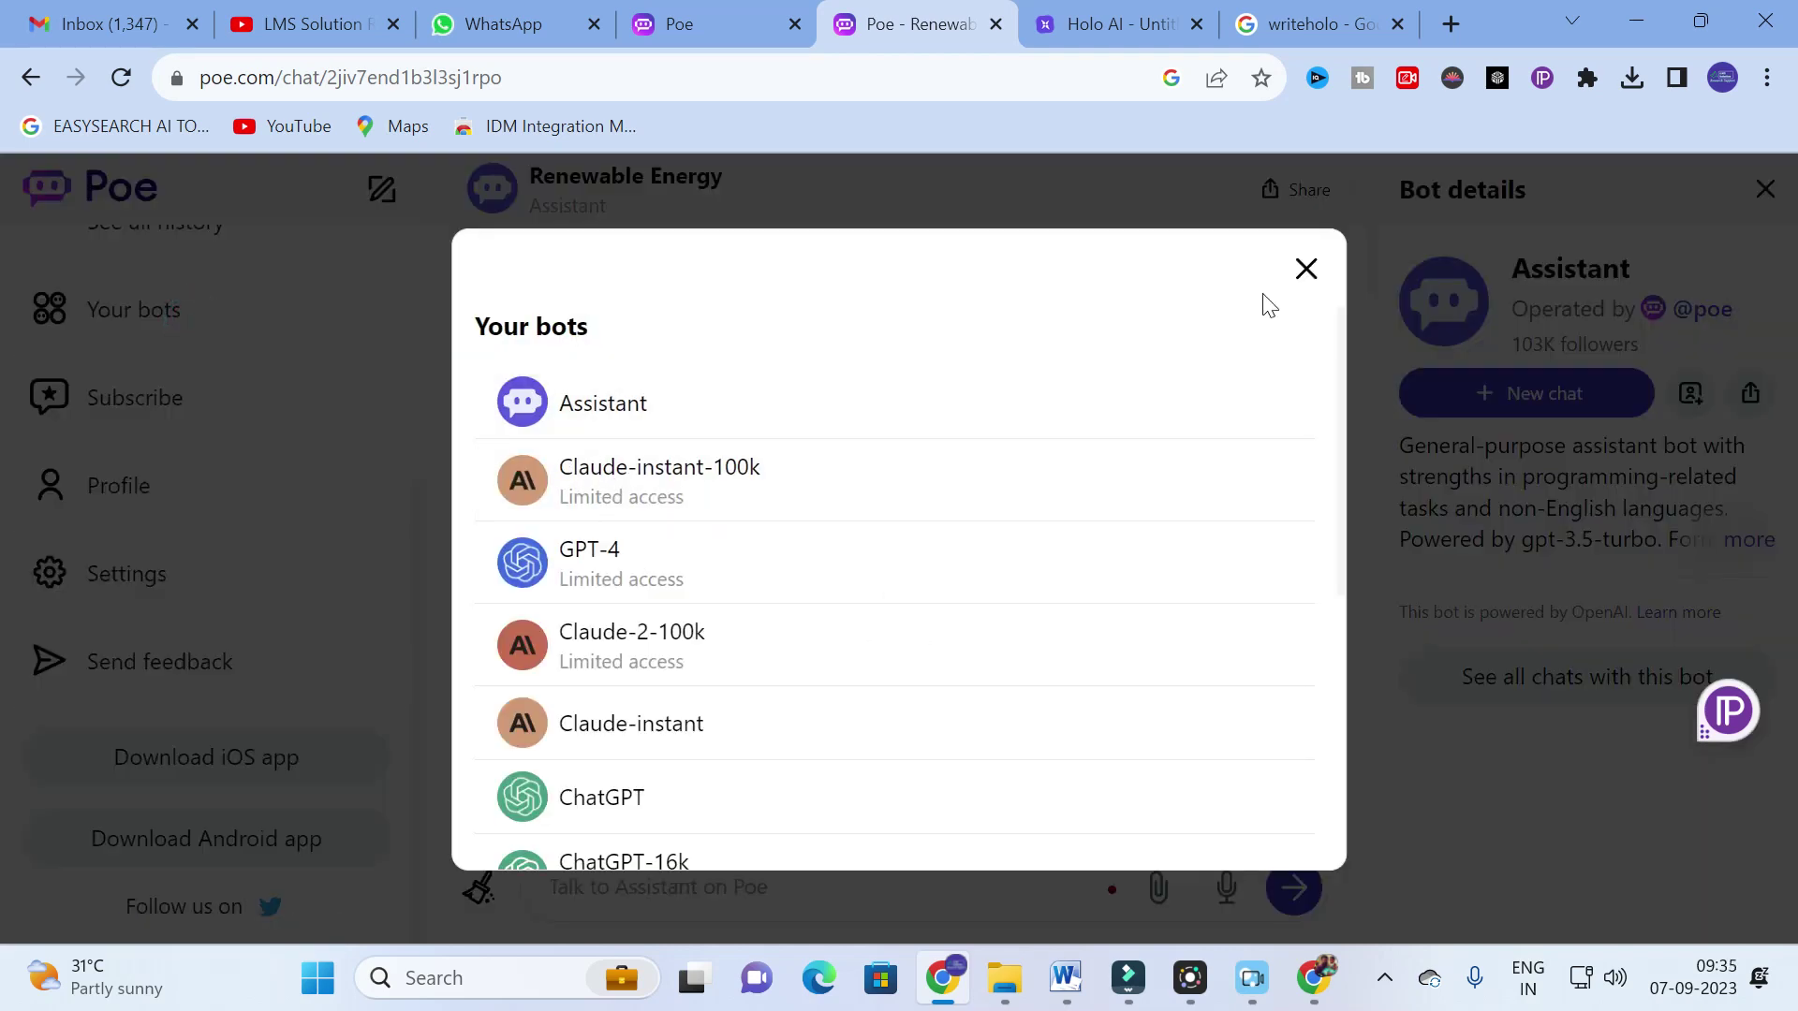
left_click(1306, 268)
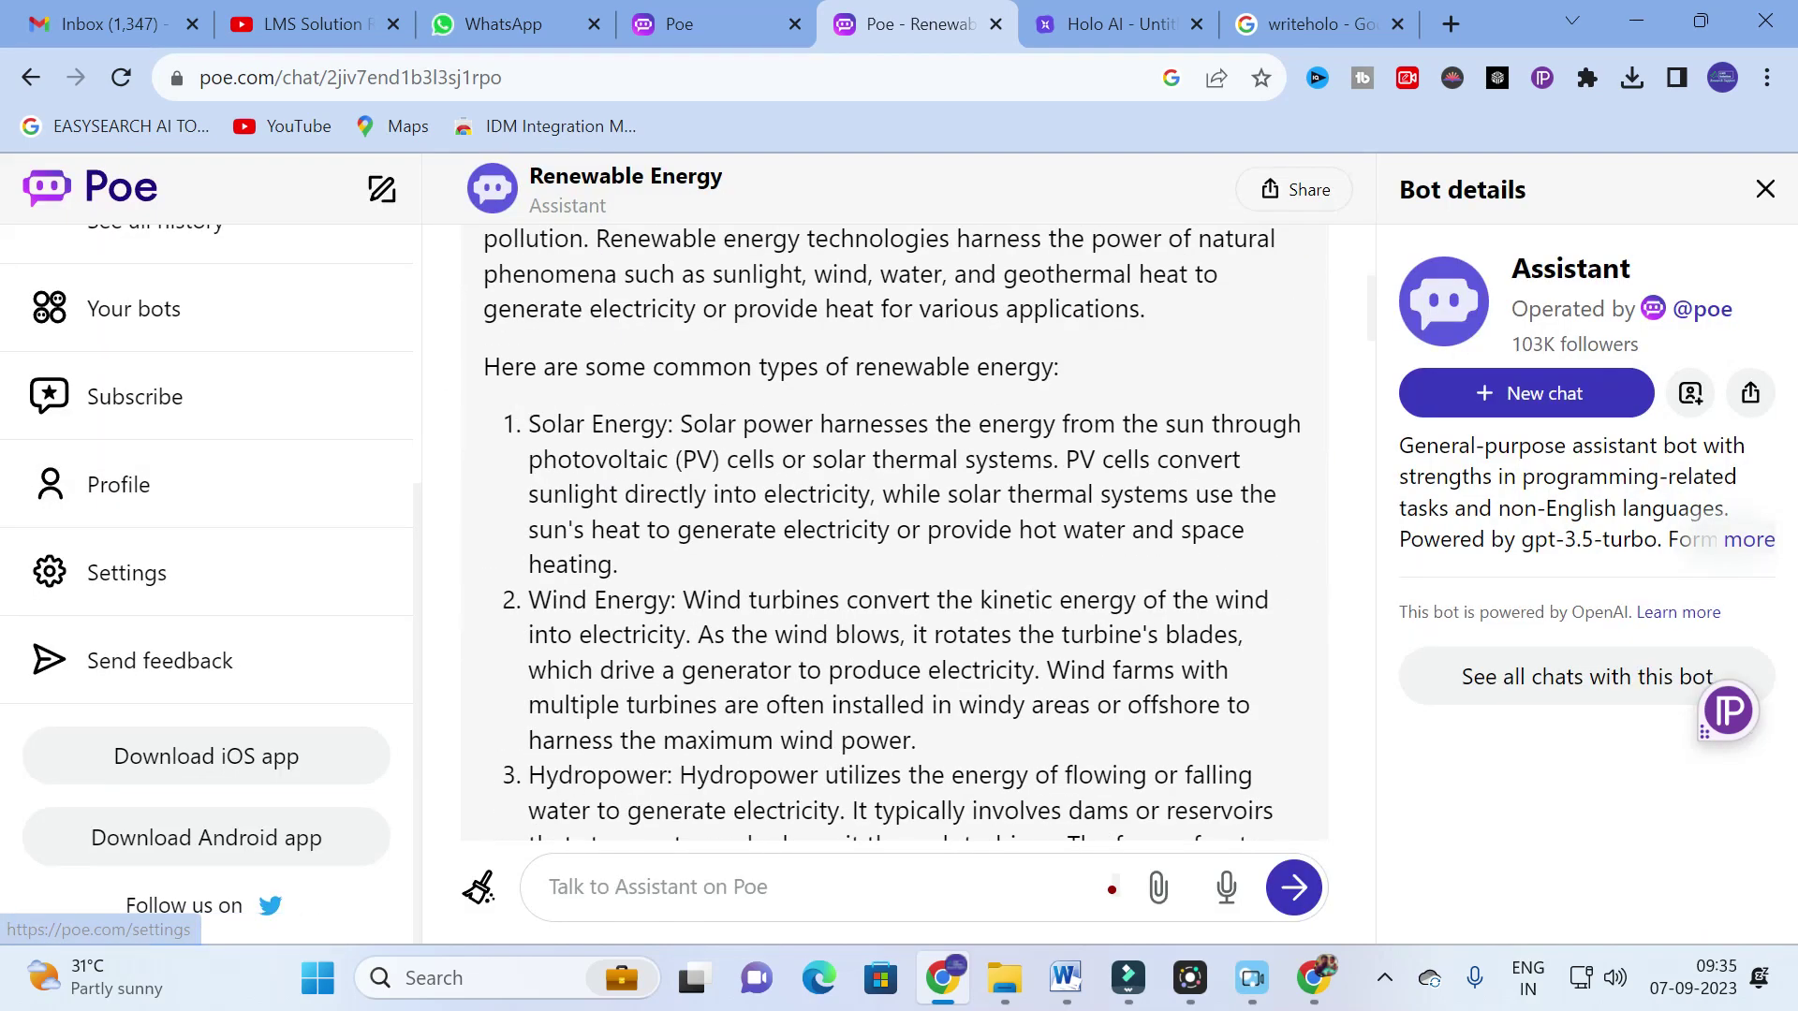
scroll(178, 524, "up", 4)
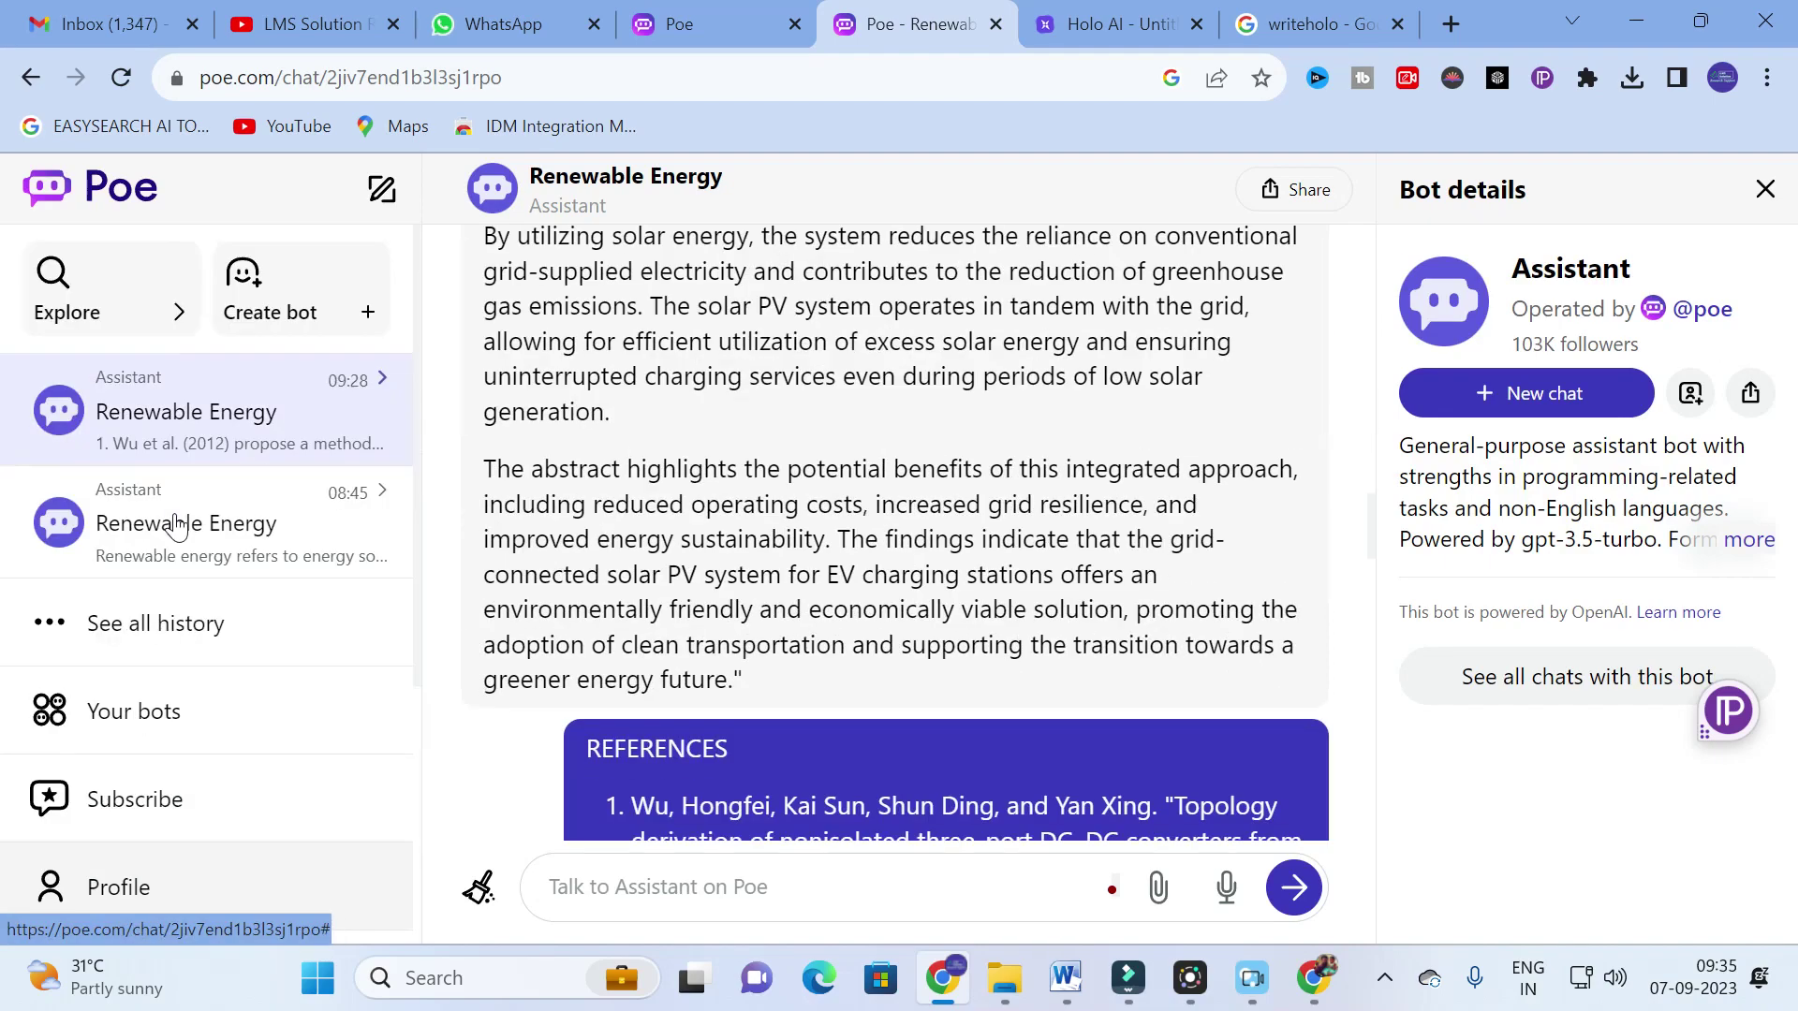
scroll(297, 384, "down", 4)
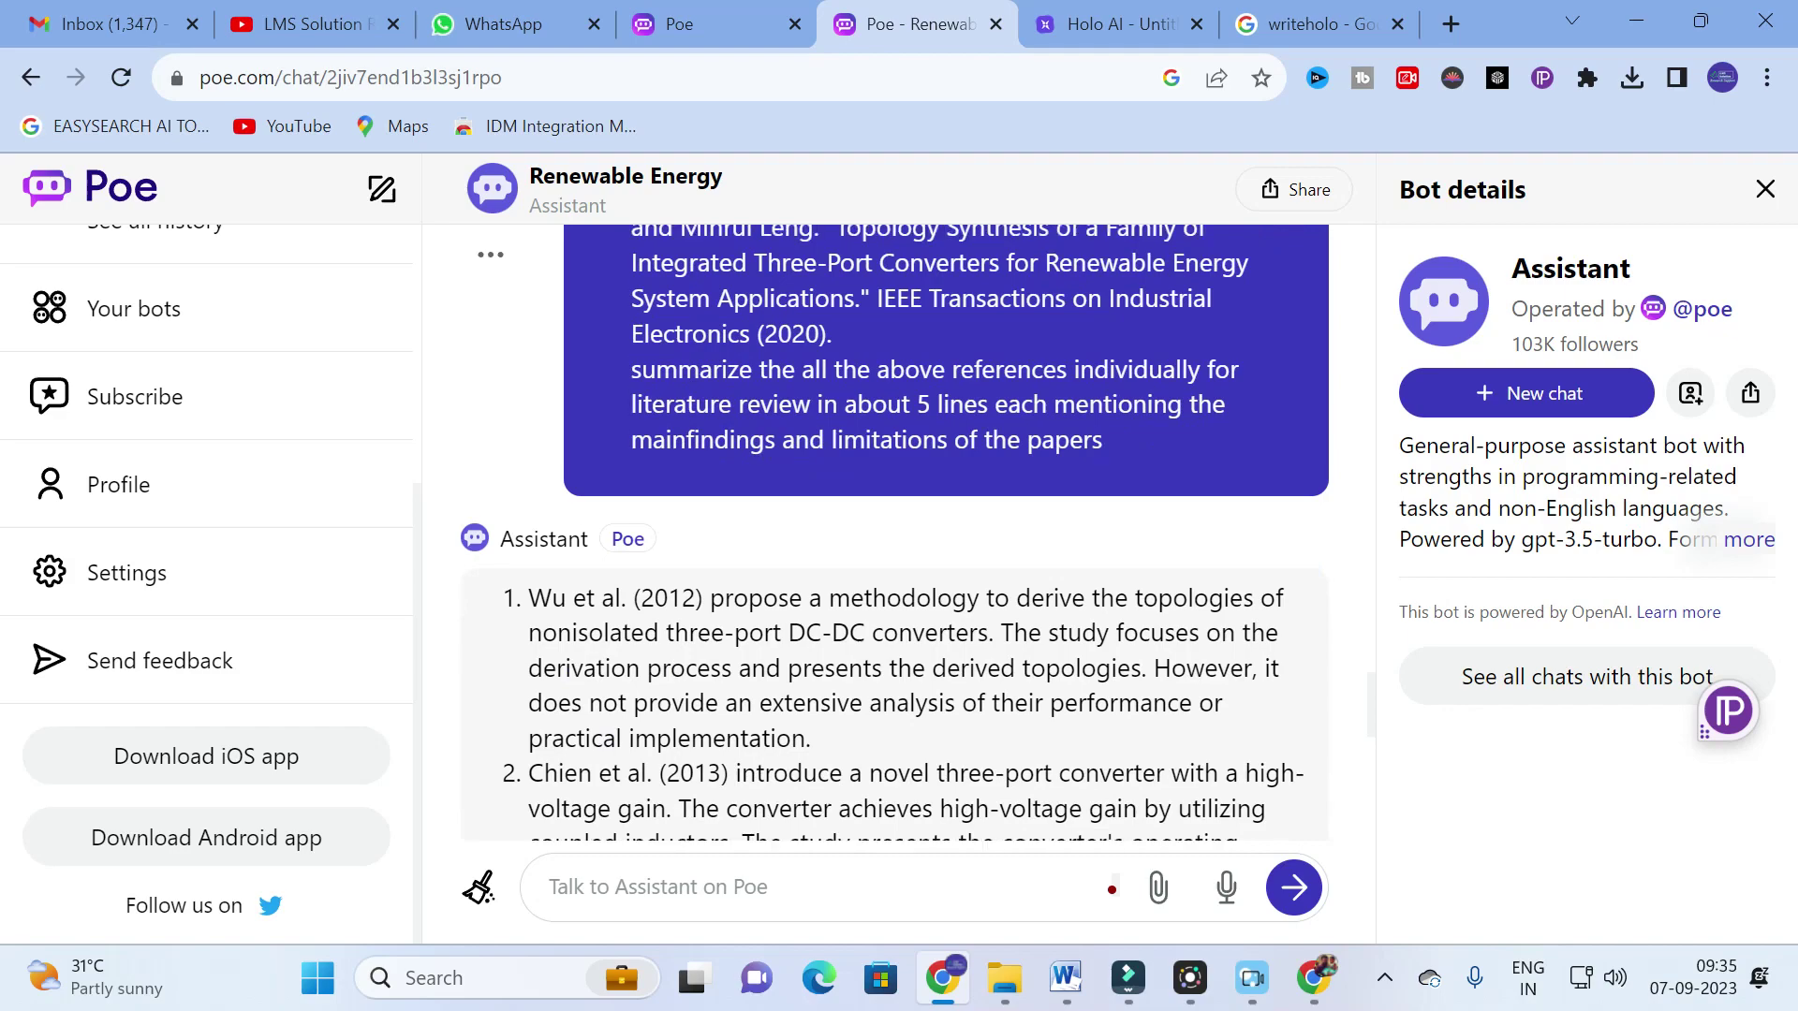
scroll(894, 533, "up", 15)
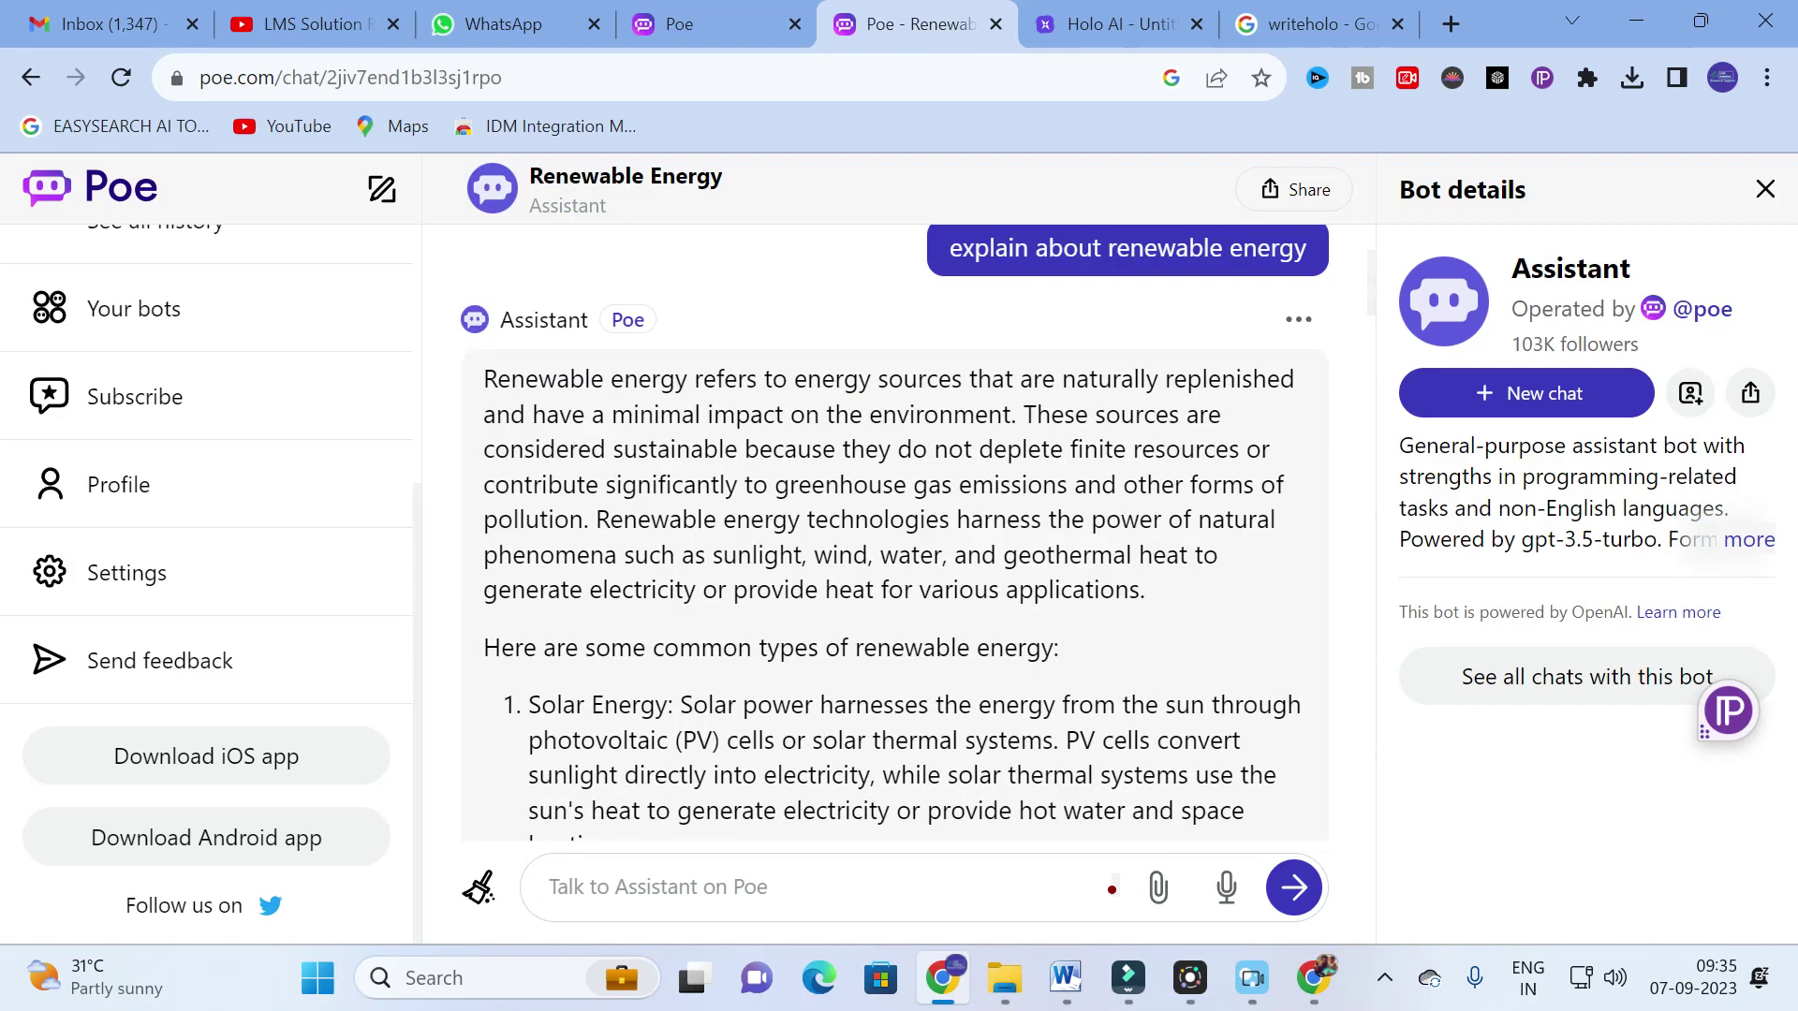